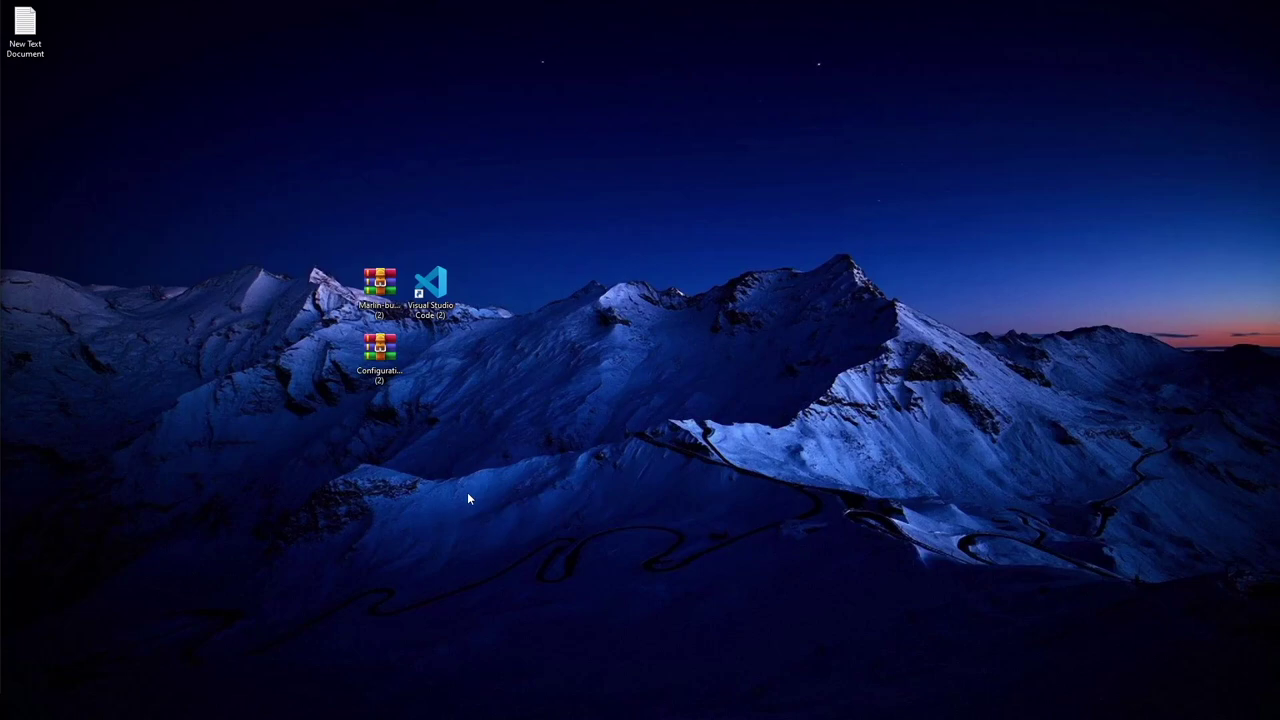
pyautogui.click(380, 300)
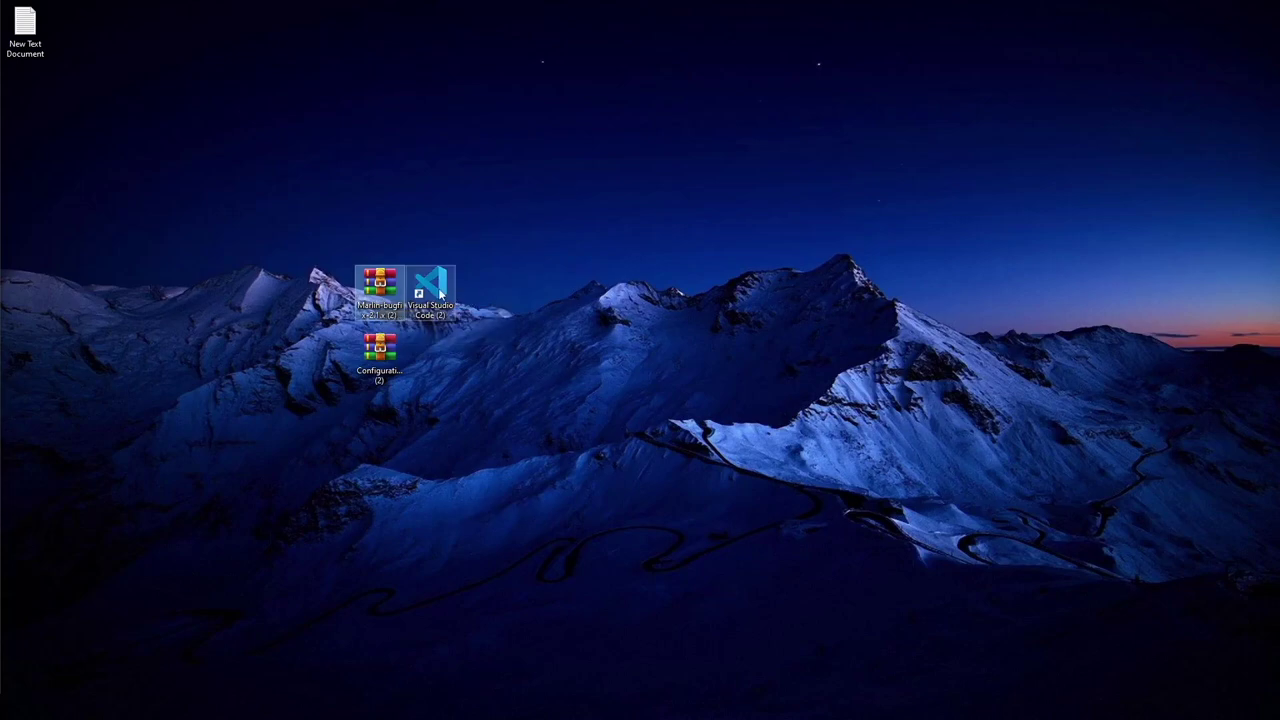
pyautogui.click(536, 258)
pyautogui.click(380, 350)
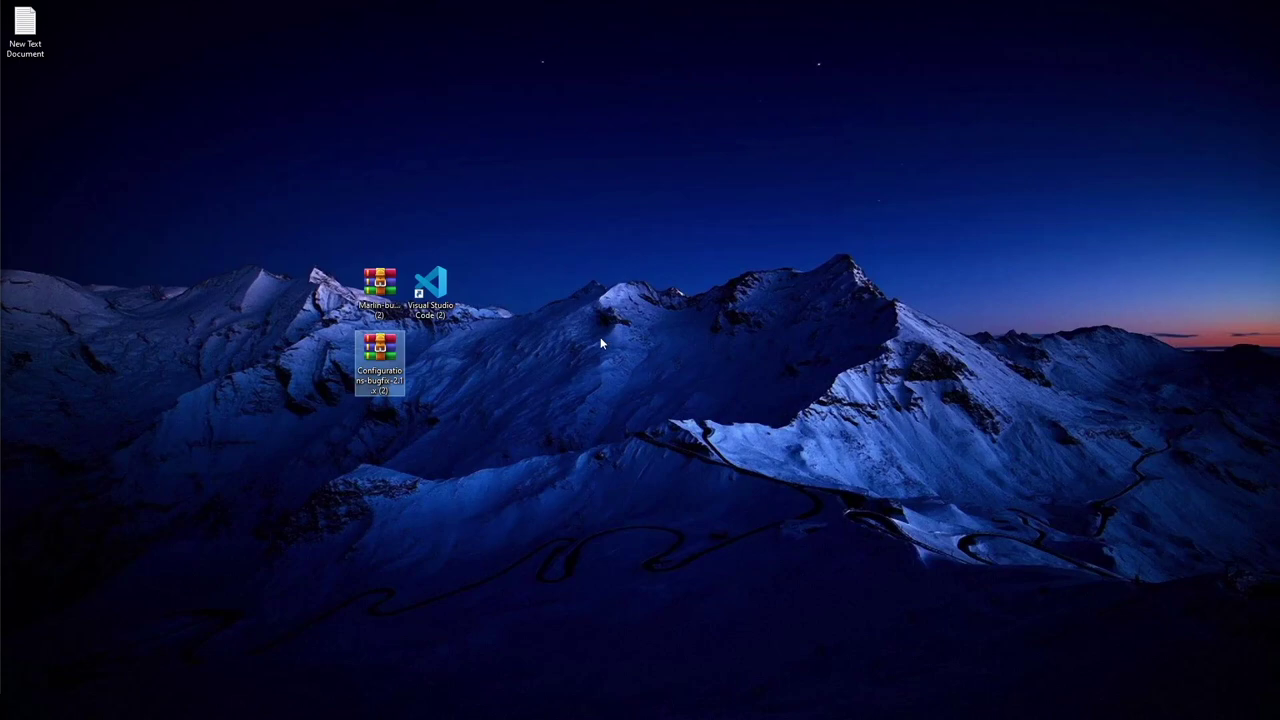
pyautogui.click(598, 341)
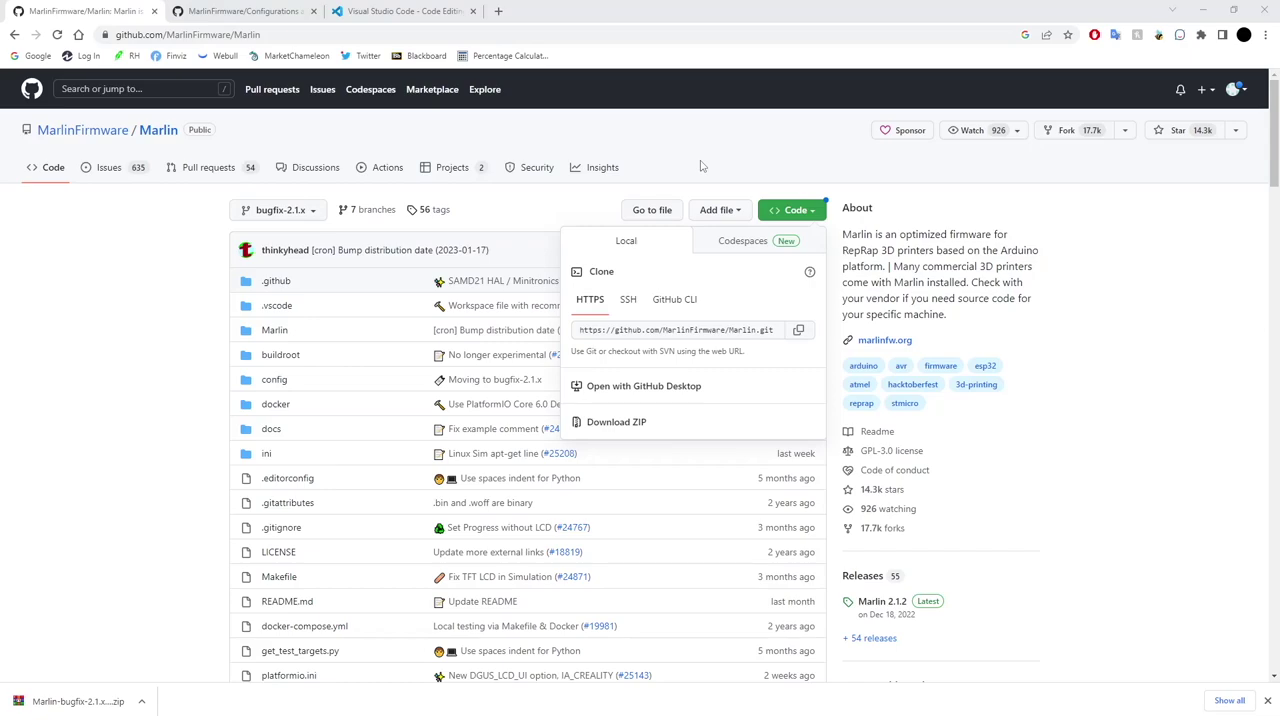
pyautogui.click(795, 210)
pyautogui.click(795, 210)
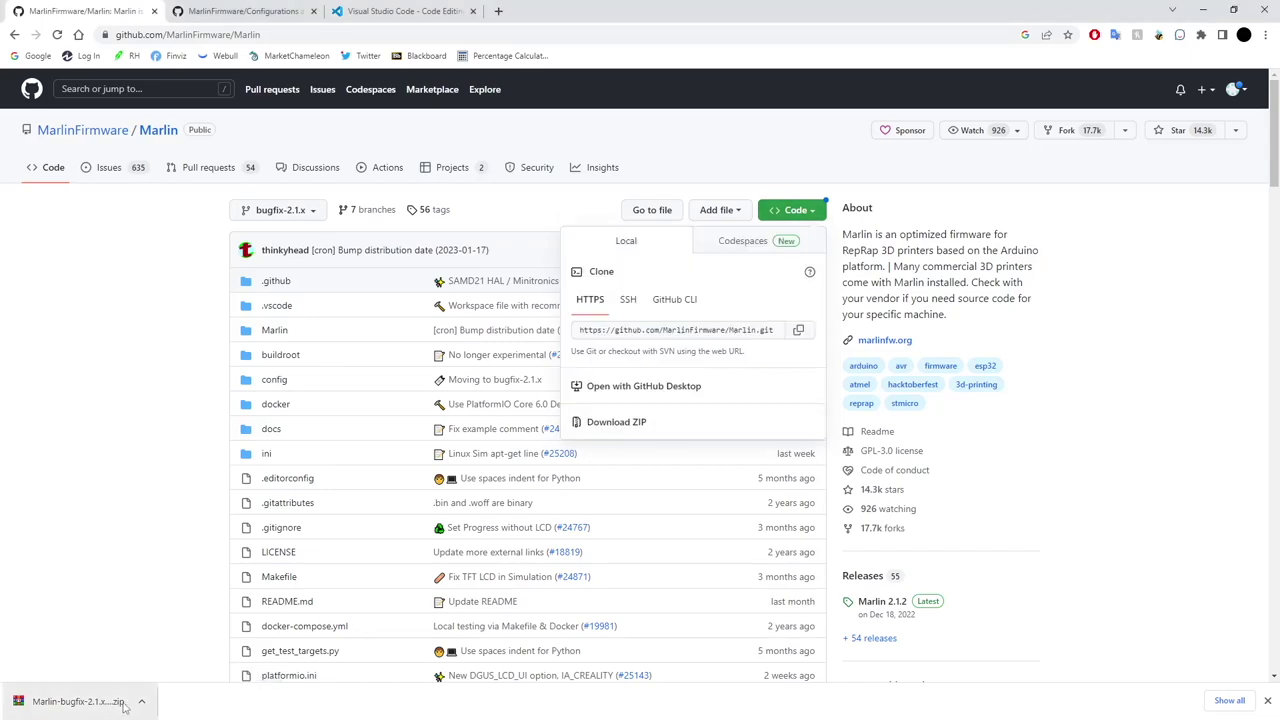
# Download the bugfix-2.1.x branch of the MarlinFirmware Configurations repository as a ZIP file.
pyautogui.click(285, 8)
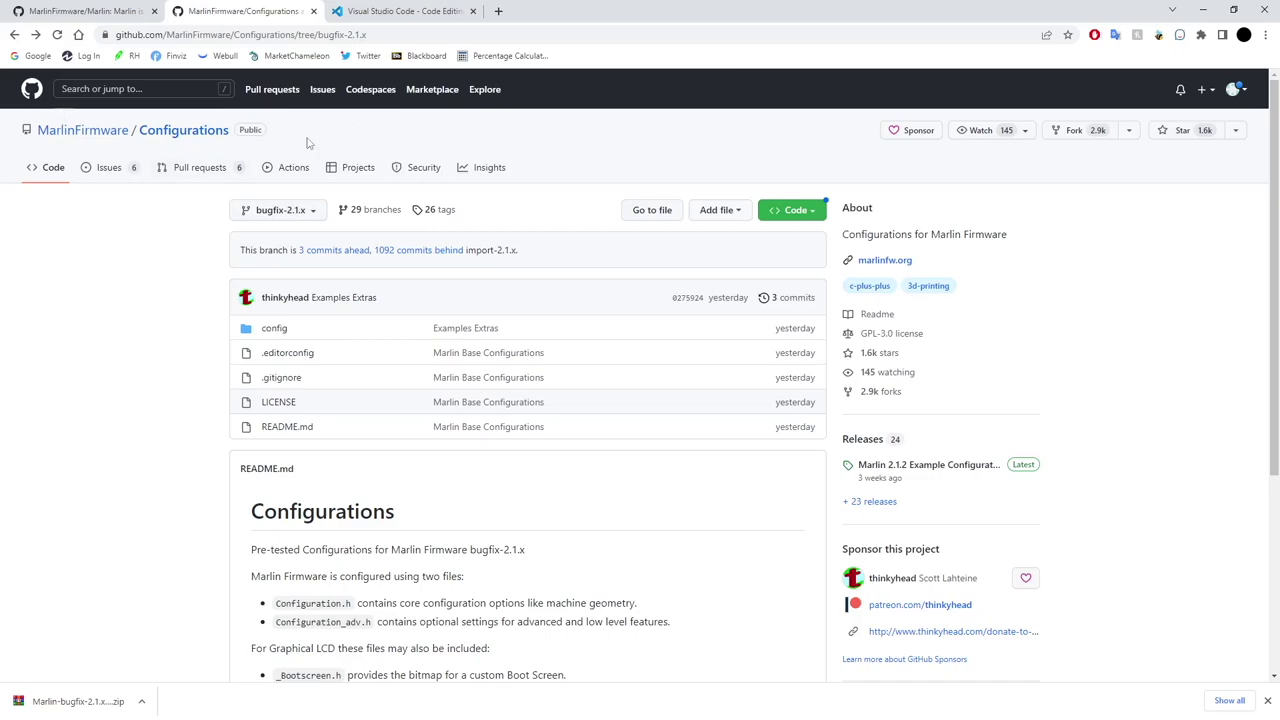
pyautogui.click(314, 210)
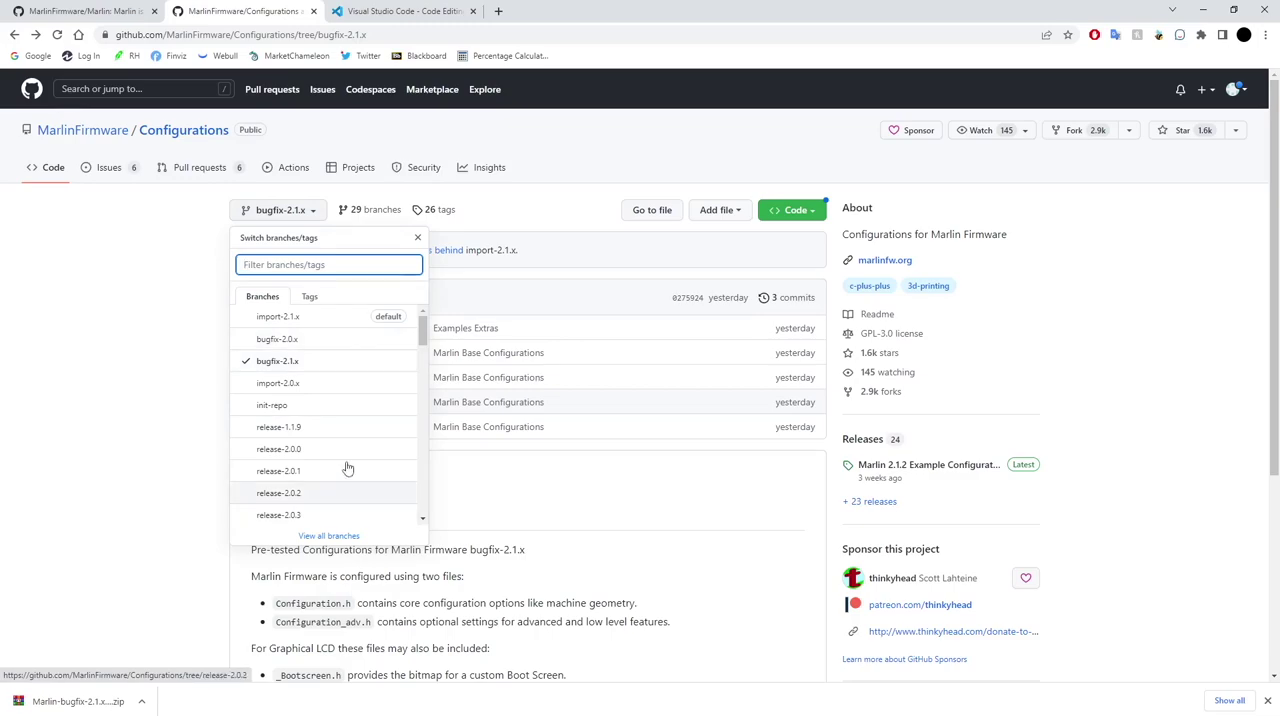
pyautogui.click(345, 368)
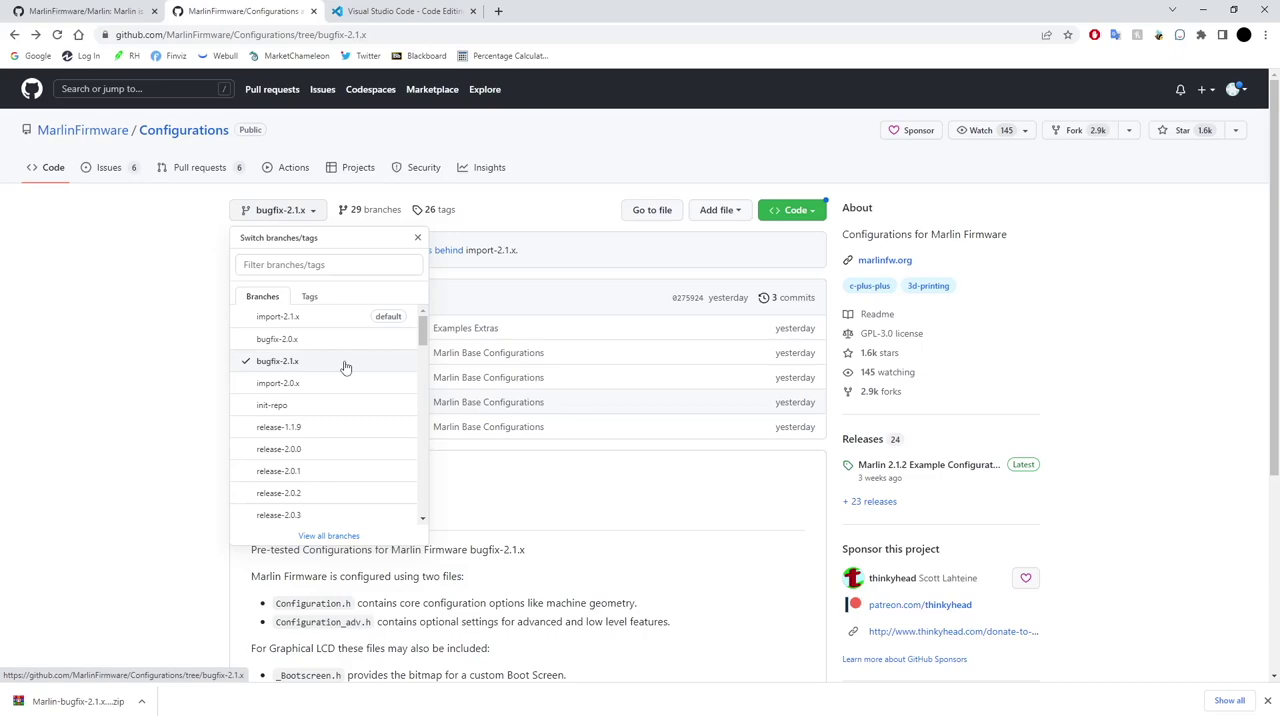
pyautogui.click(790, 210)
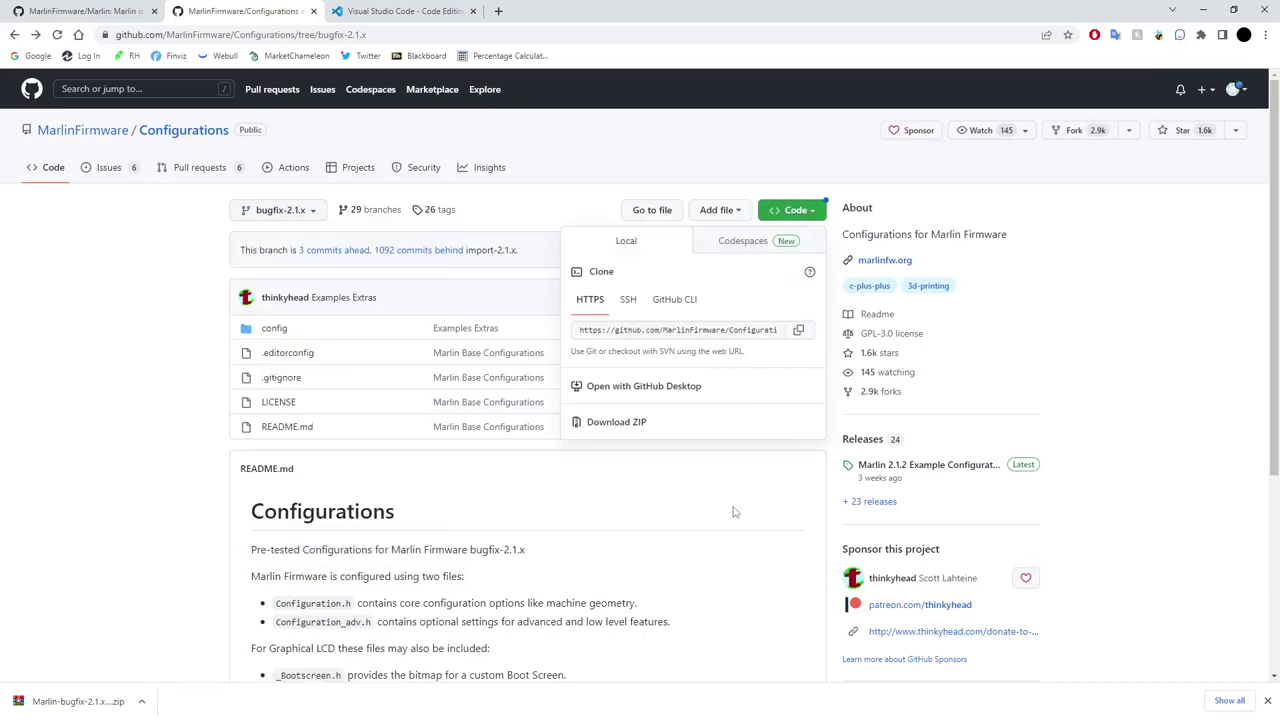
pyautogui.click(628, 428)
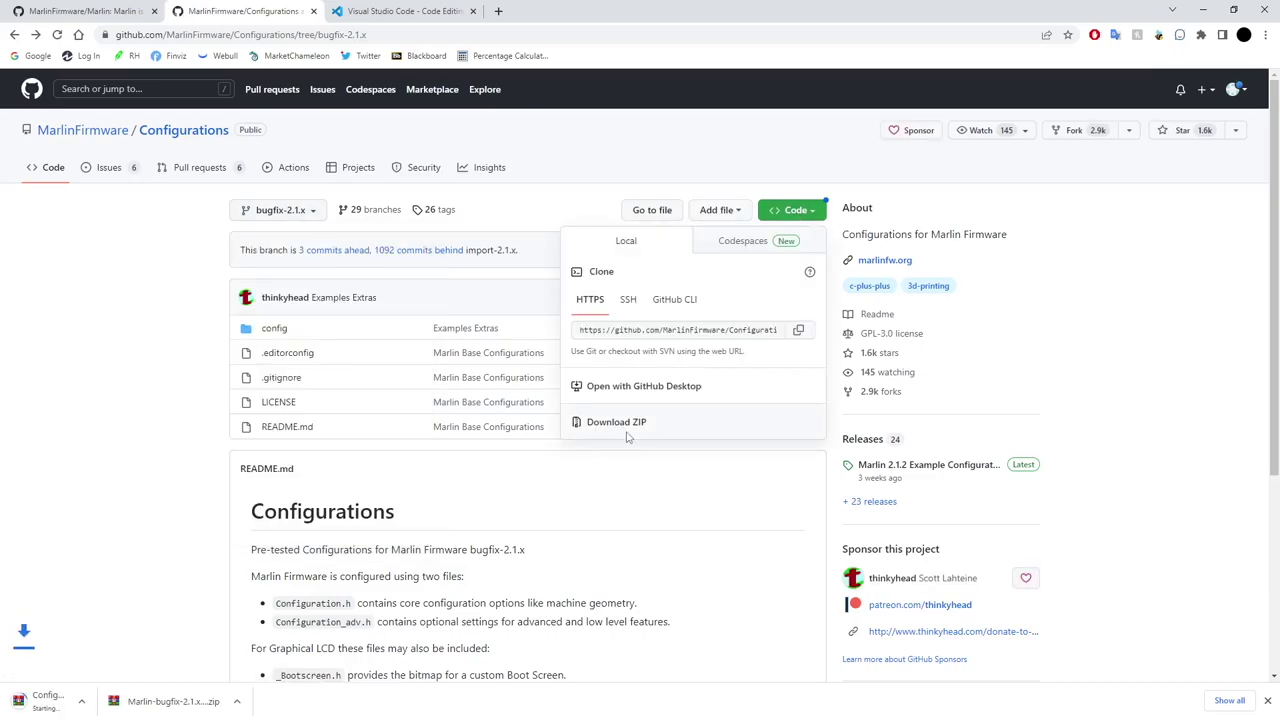
# Bring up the Visual Studio Code download page, then shrink the browser and place the downloaded Configurations archive on the desktop.
pyautogui.click(400, 11)
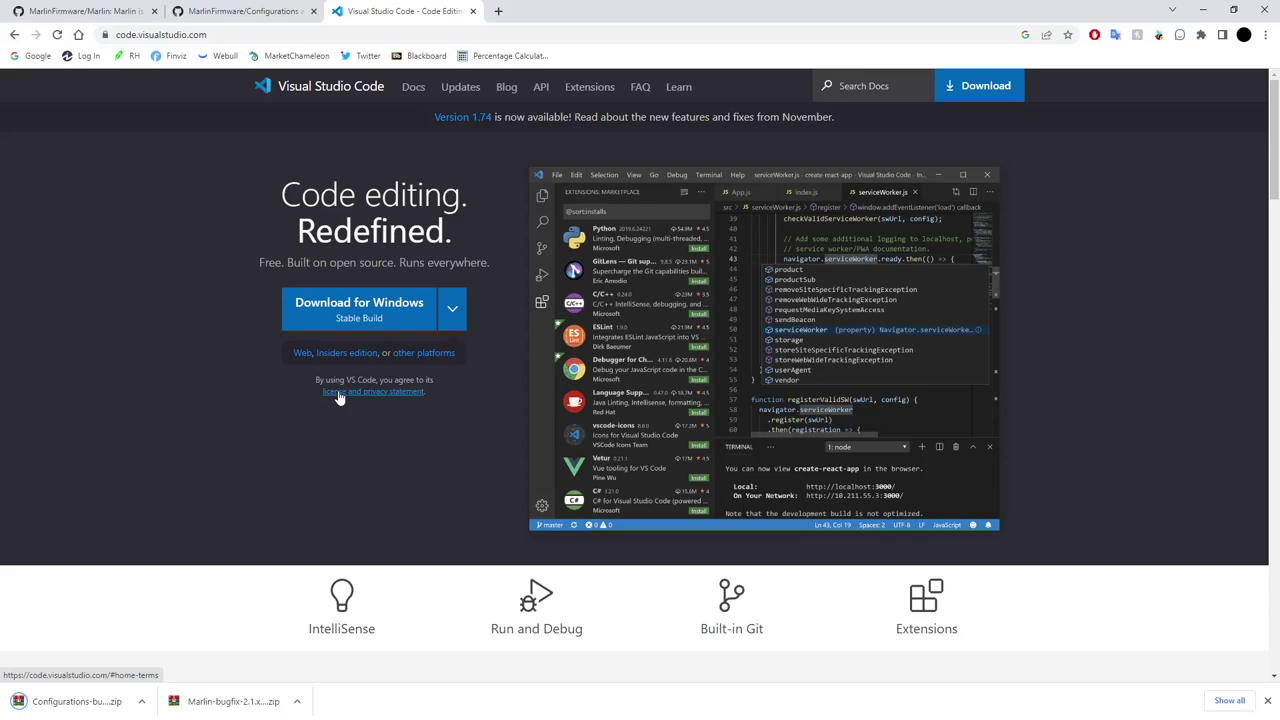
pyautogui.press('super+Down')
pyautogui.moveTo(960, 672); pyautogui.dragTo(375, 350)
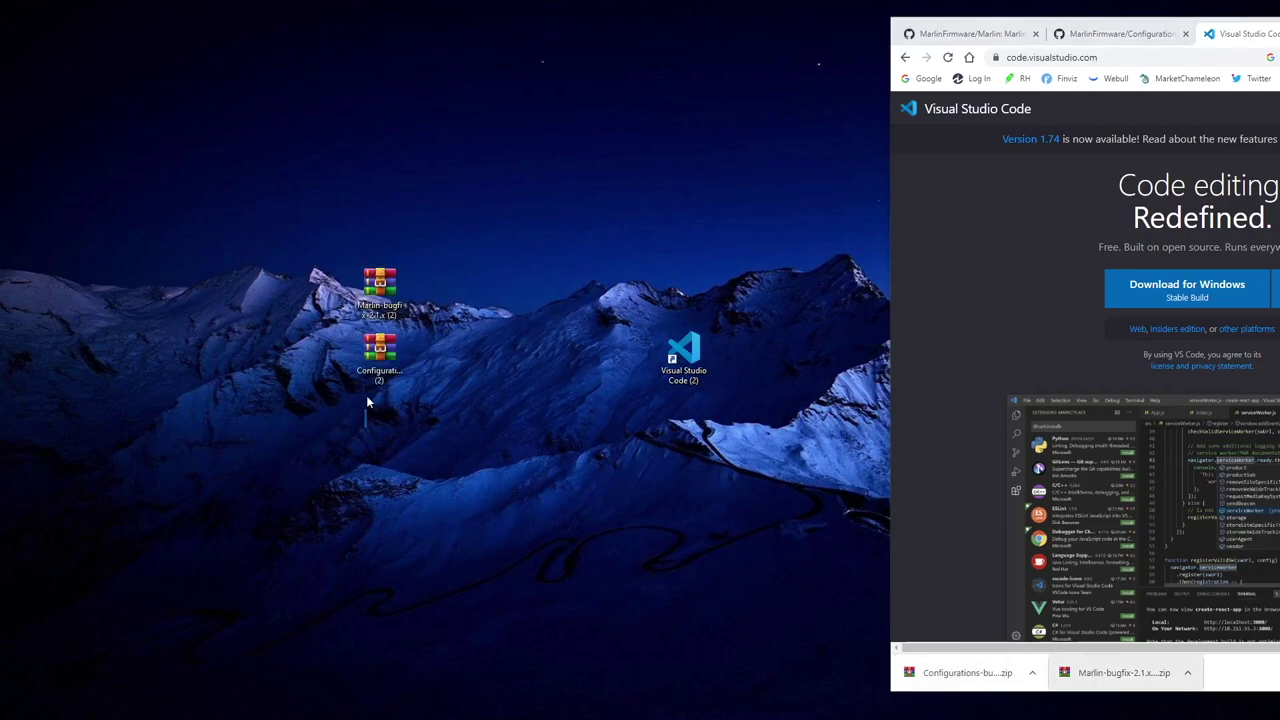
# Extract the folders from the Marlin and Configurations bugfix-2.1.x archives onto the desktop and close the archive window.
pyautogui.doubleClick(378, 298)
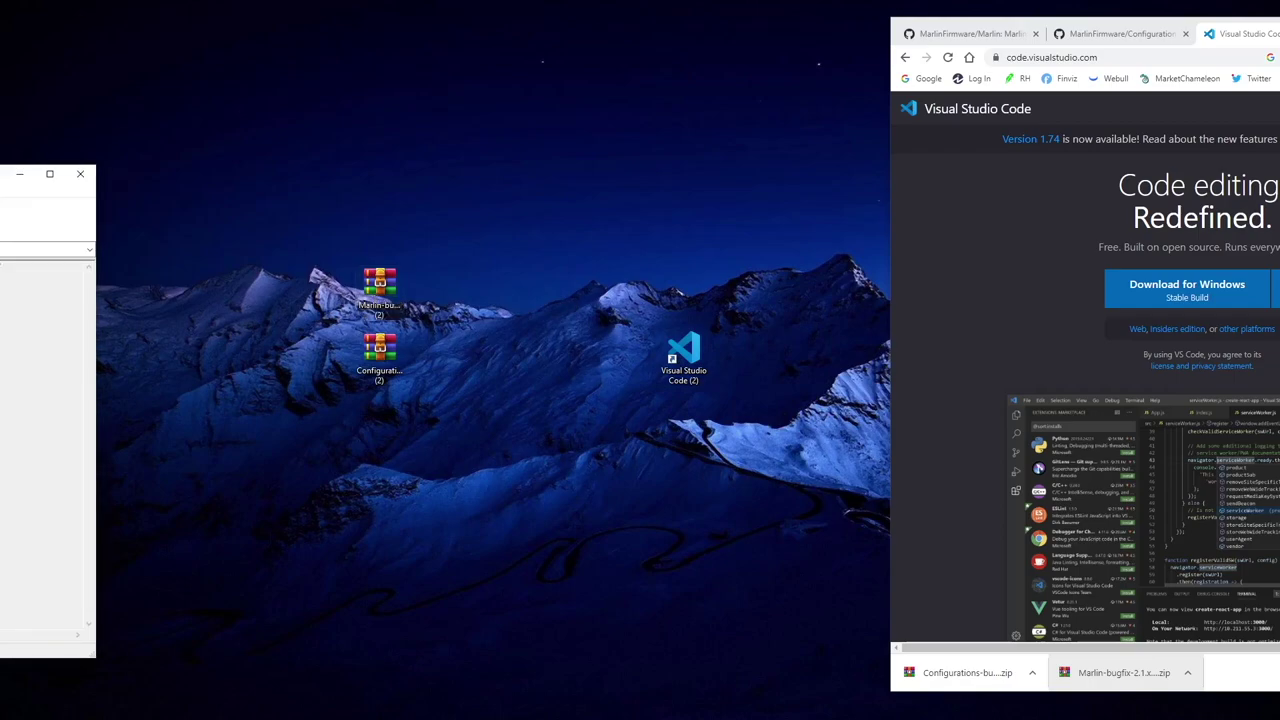
pyautogui.moveTo(224, 112); pyautogui.dragTo(426, 290)
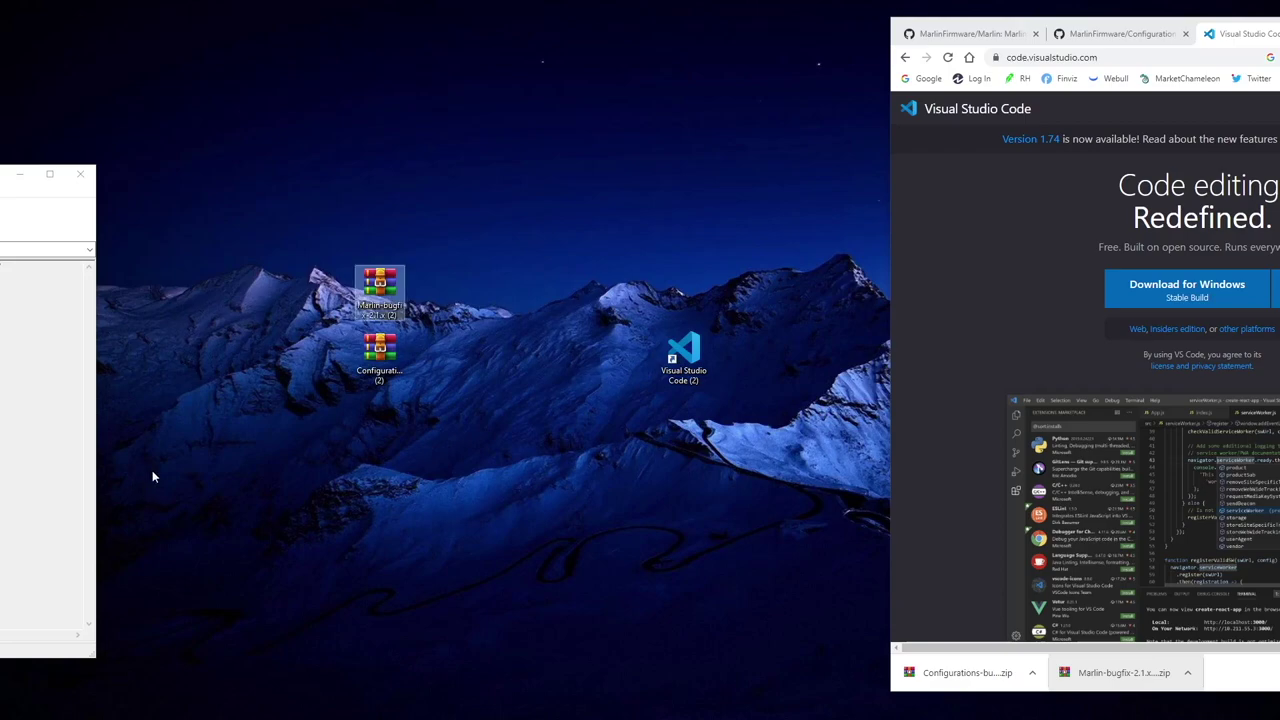
pyautogui.click(390, 360)
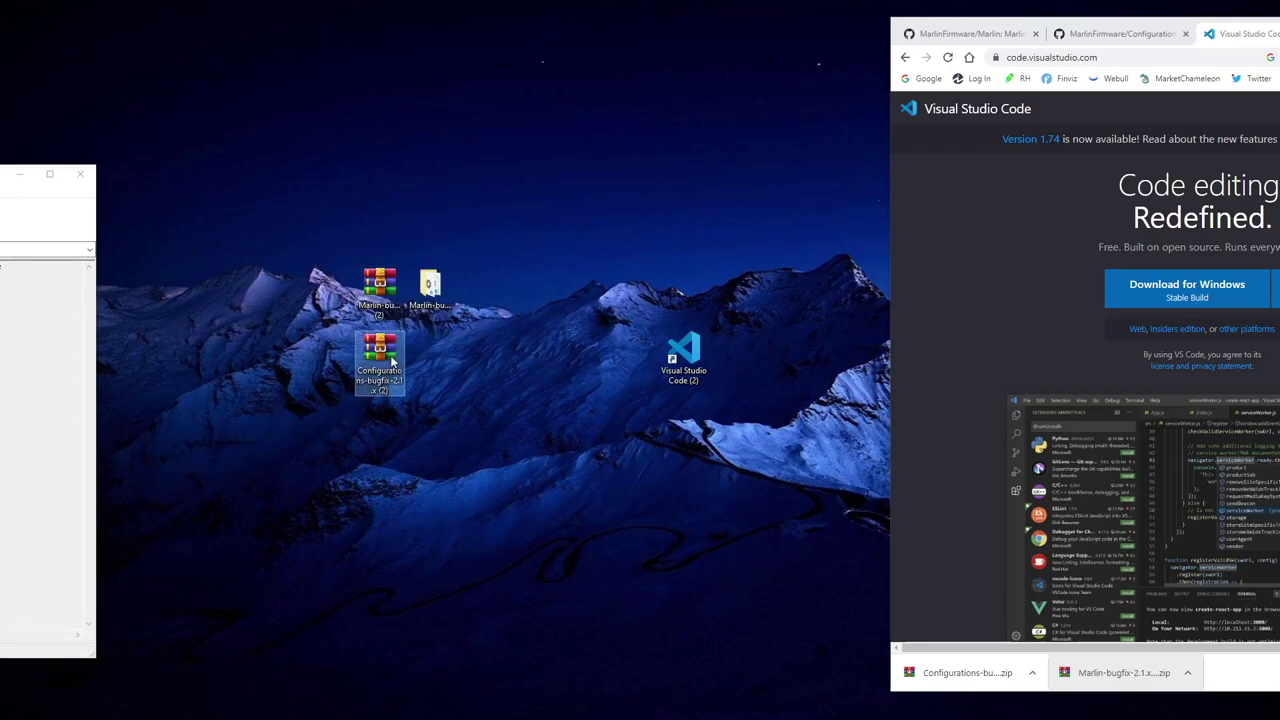
pyautogui.doubleClick(392, 362)
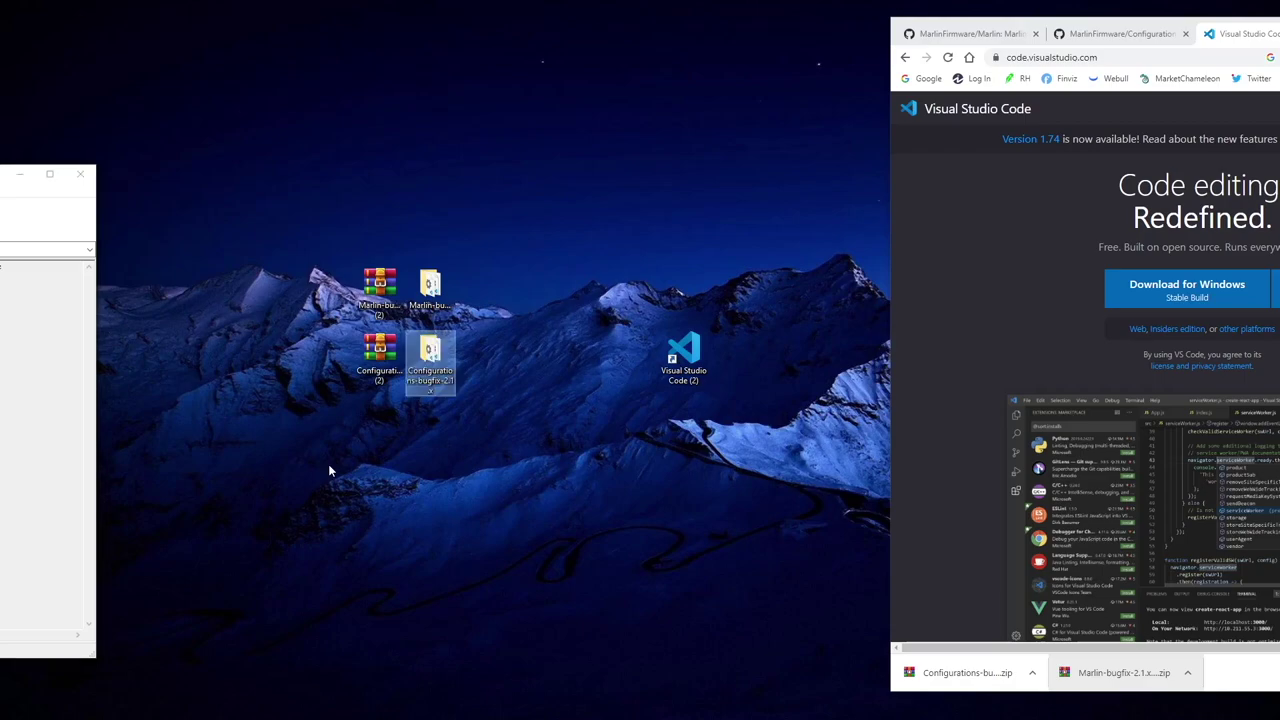
pyautogui.click(79, 176)
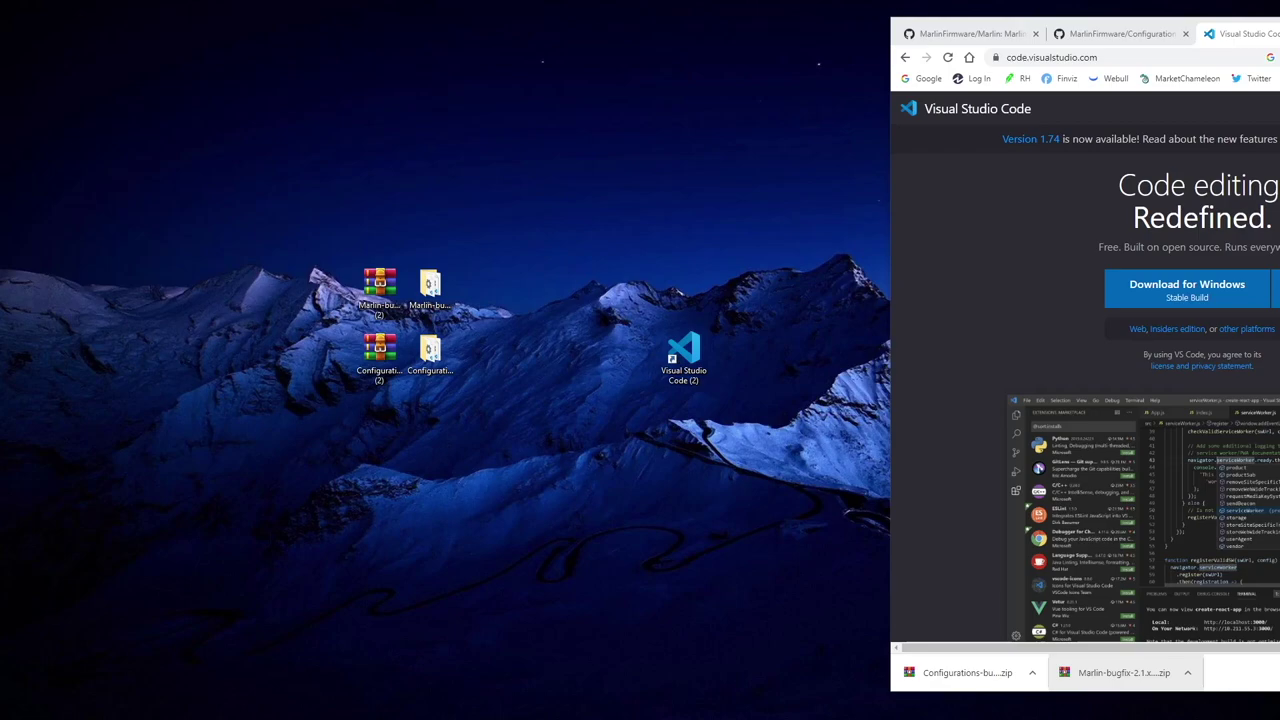
# Open Local Disk (C:) in a new File Explorer window placed clear of the extracted desktop folders.
pyautogui.press('super+e')
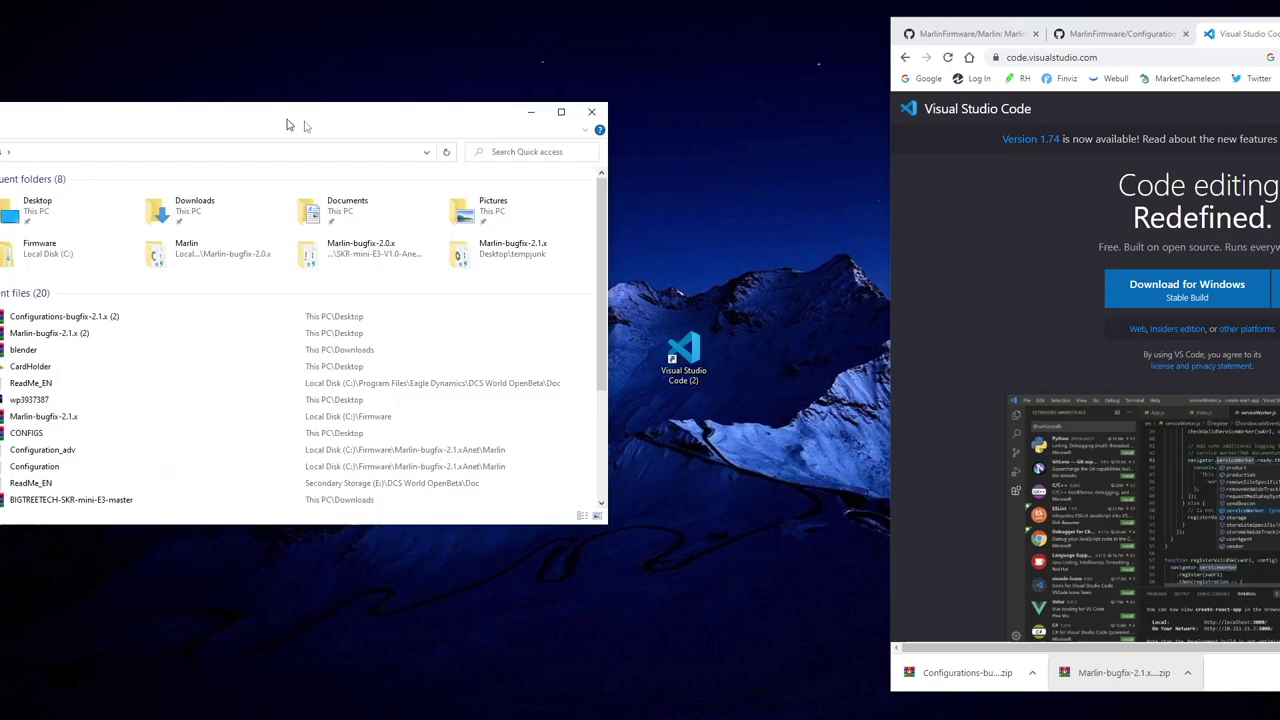
pyautogui.moveTo(297, 123); pyautogui.dragTo(950, 157)
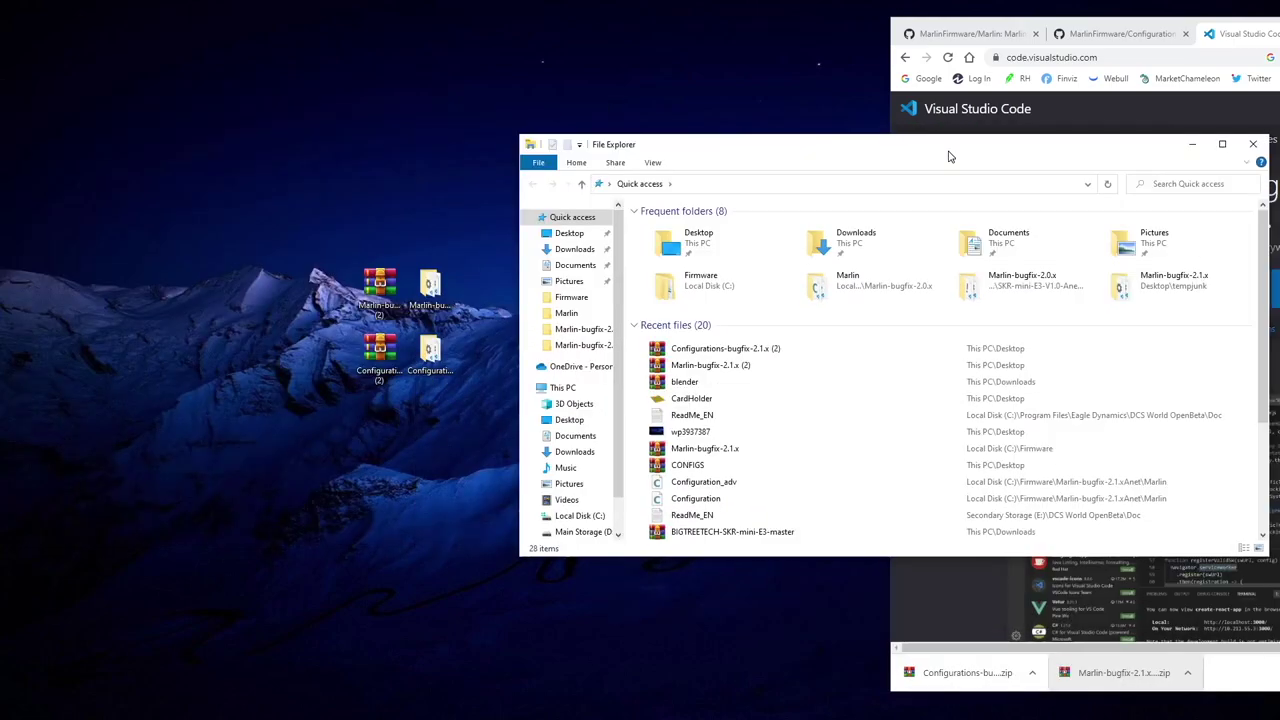
pyautogui.click(588, 520)
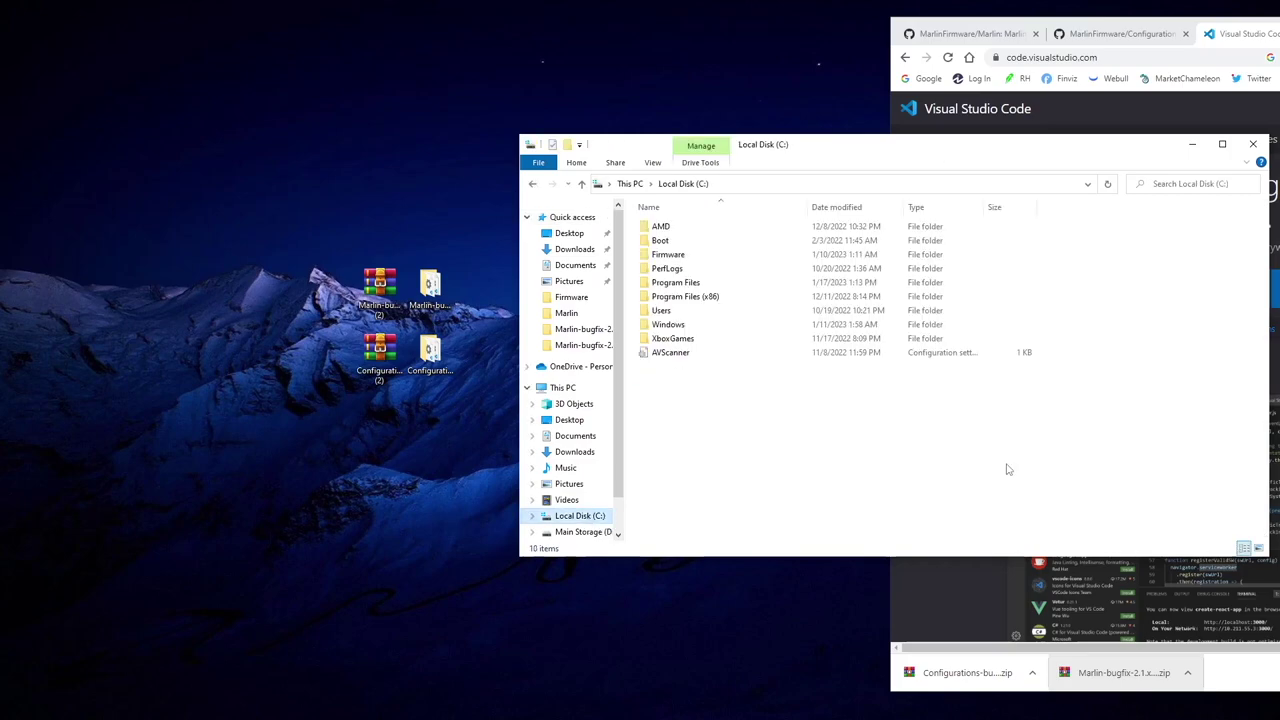
pyautogui.rightClick(661, 491)
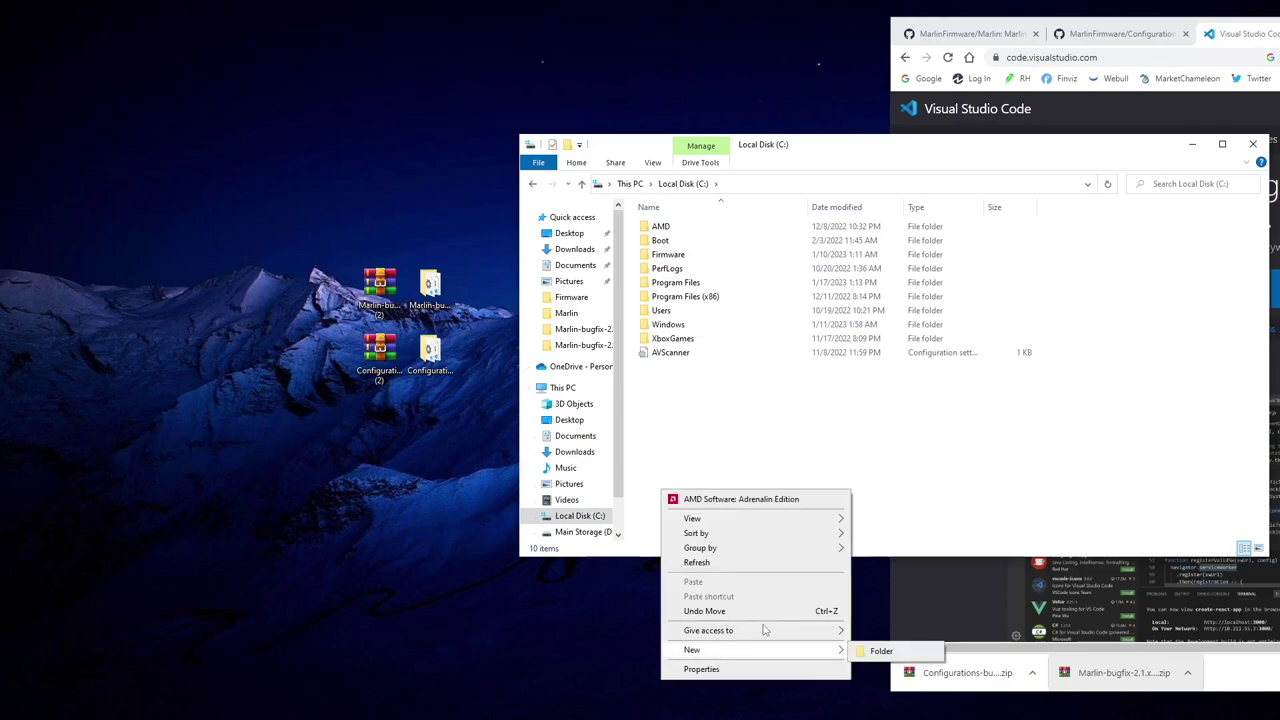
pyautogui.moveTo(777, 650)
pyautogui.click(880, 652)
pyautogui.write('F')
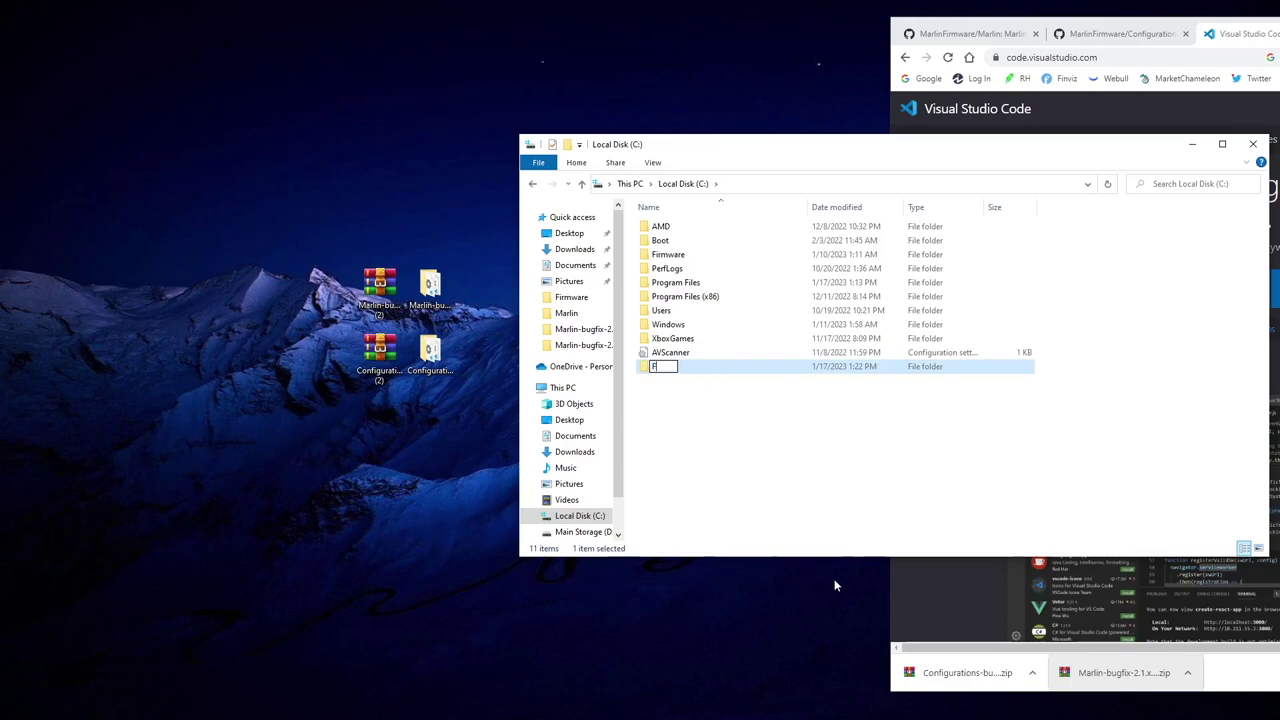
pyautogui.write('irmware')
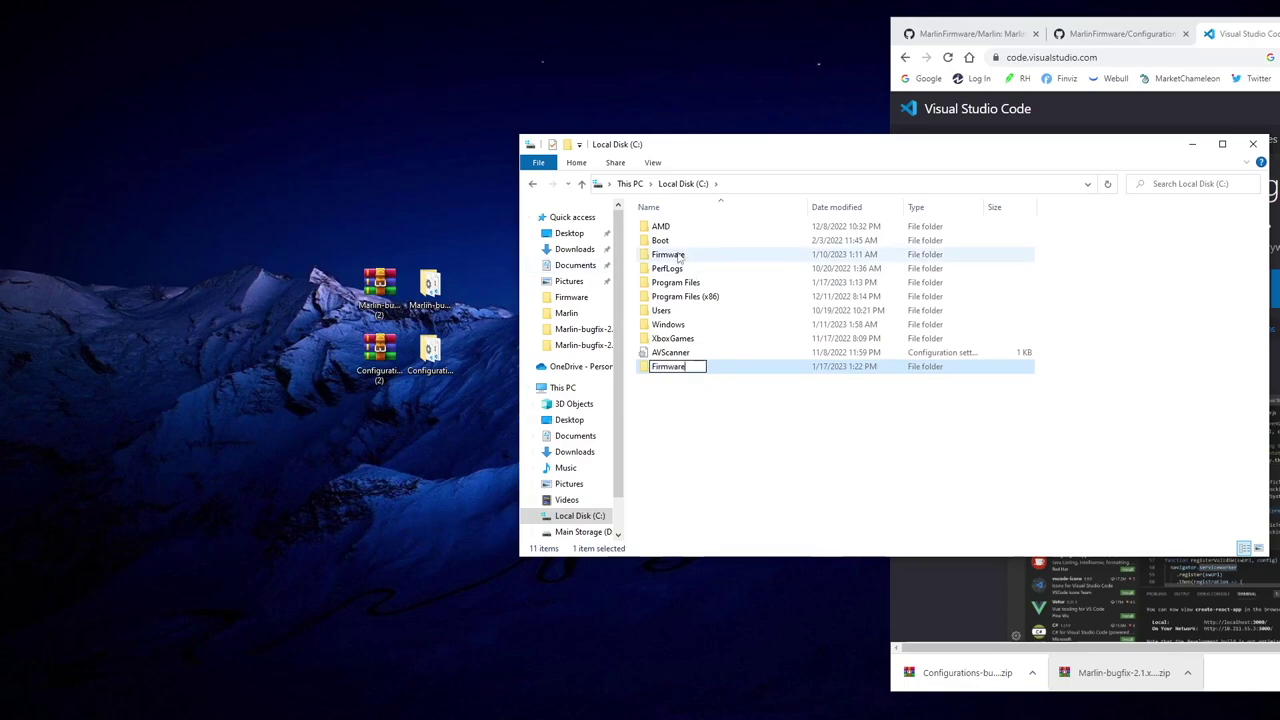
pyautogui.press('Escape')
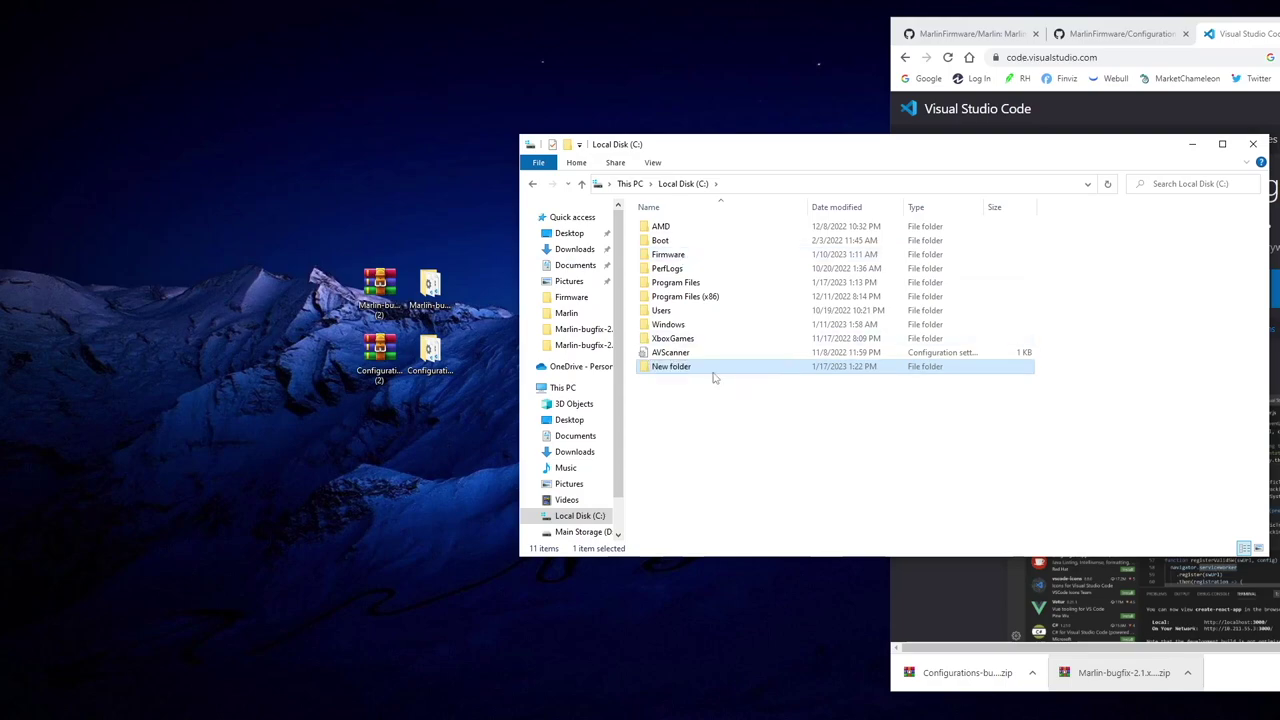
pyautogui.rightClick(686, 376)
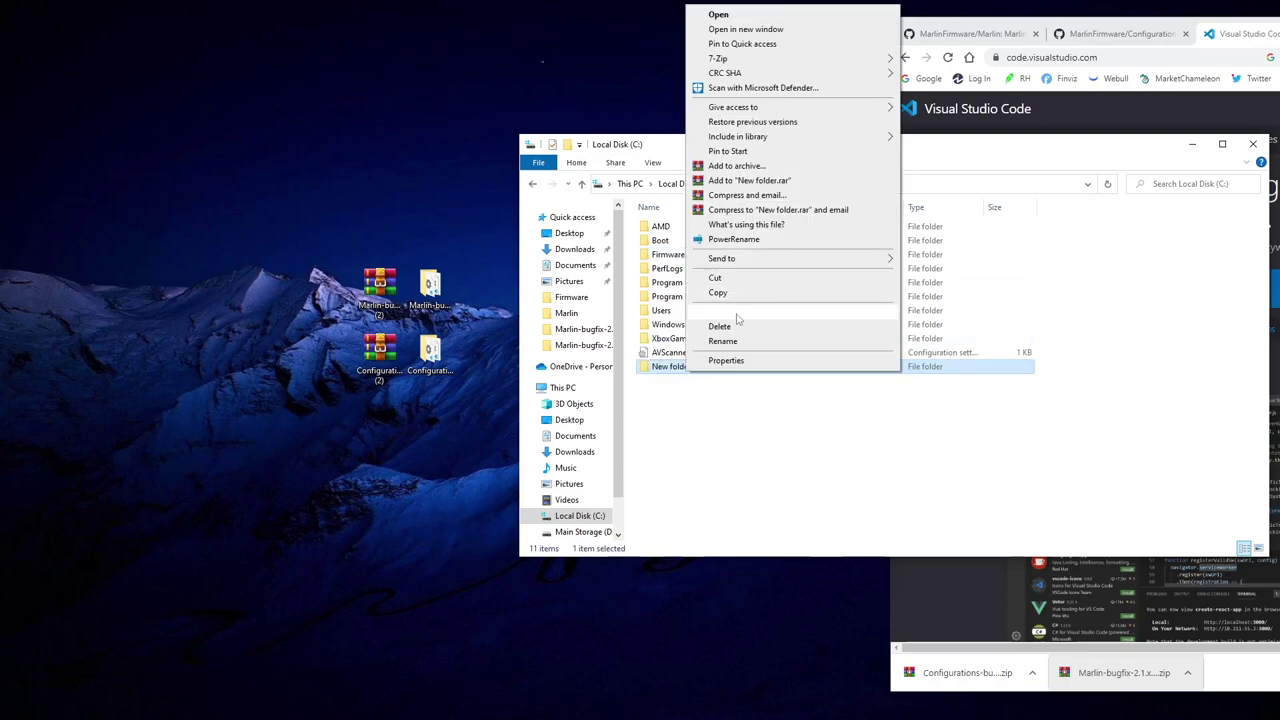
pyautogui.click(737, 323)
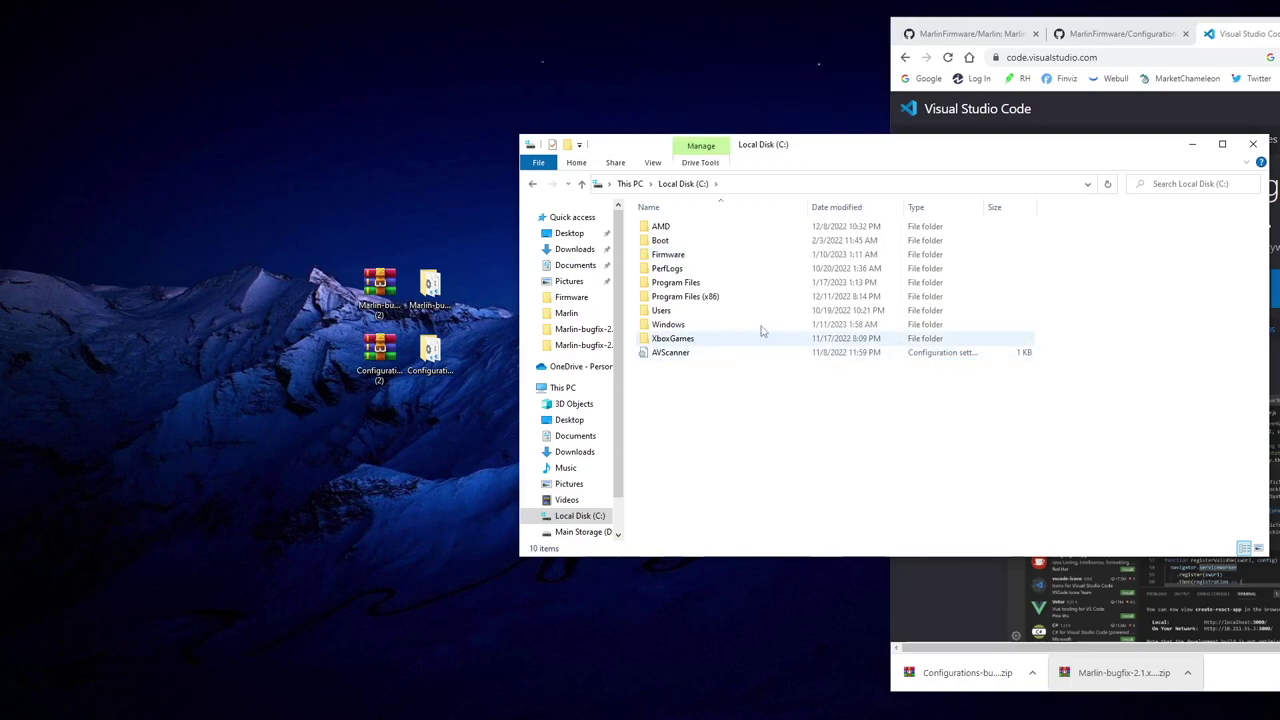
# Open the Firmware folder on C: and rename the extracted Marlin-bugfix-2.1.x folder on the desktop to 2.1.x.
pyautogui.doubleClick(668, 254)
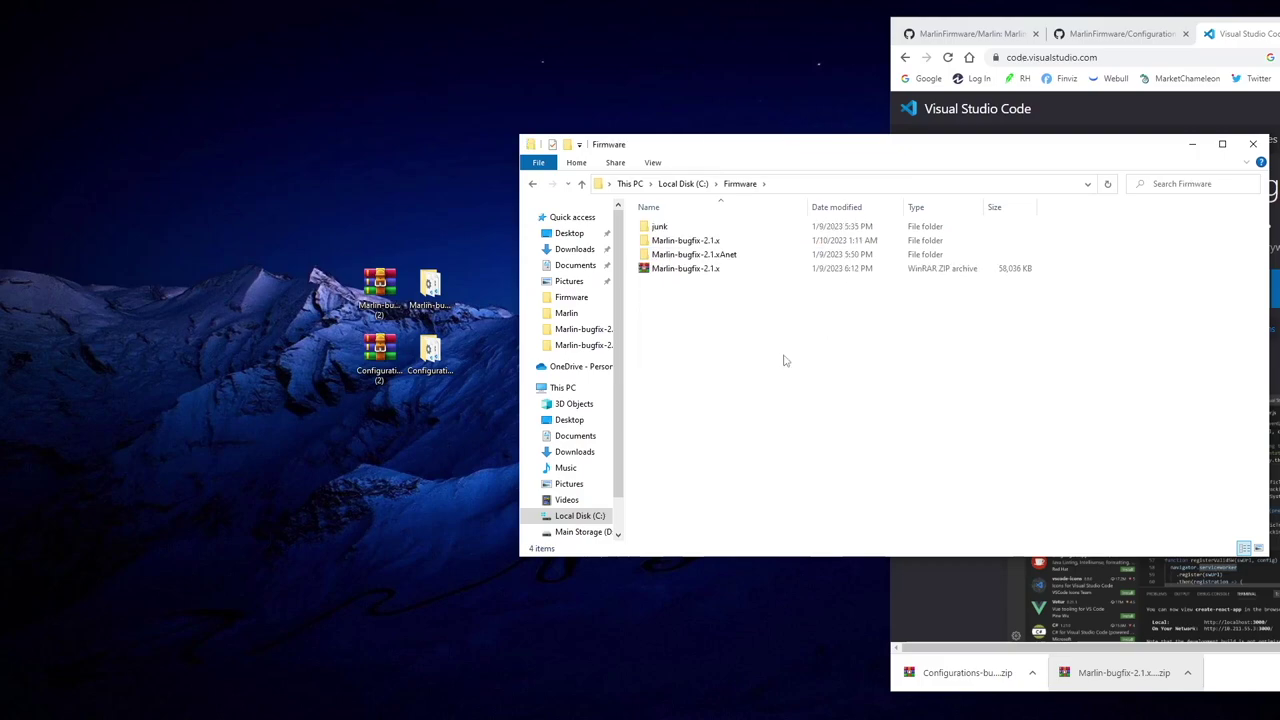
pyautogui.click(439, 283)
pyautogui.rightClick(434, 284)
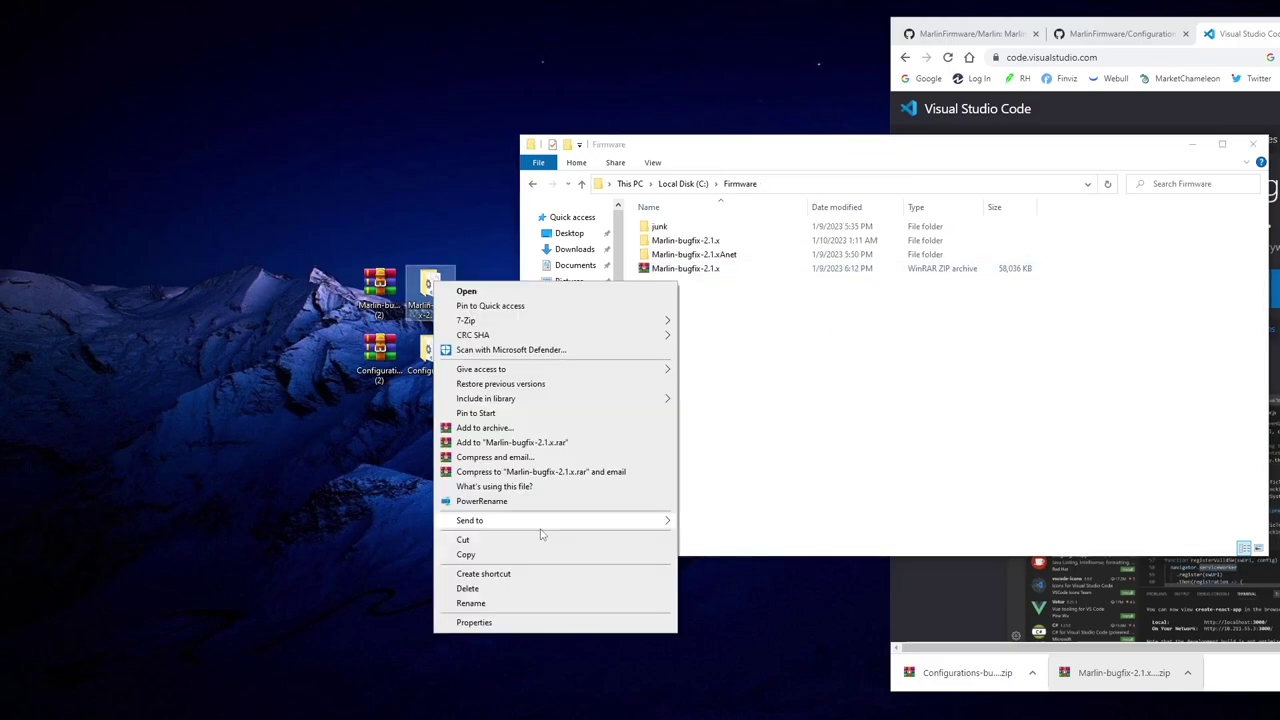
pyautogui.click(490, 604)
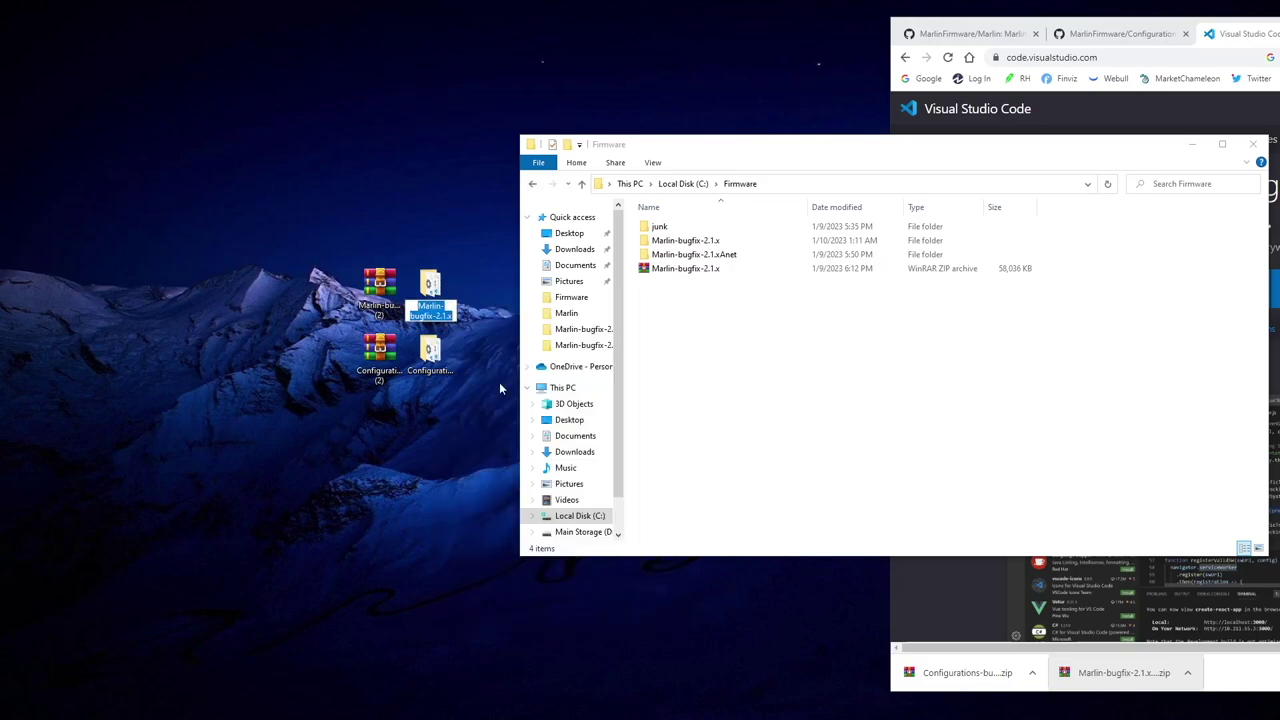
pyautogui.write('2.1')
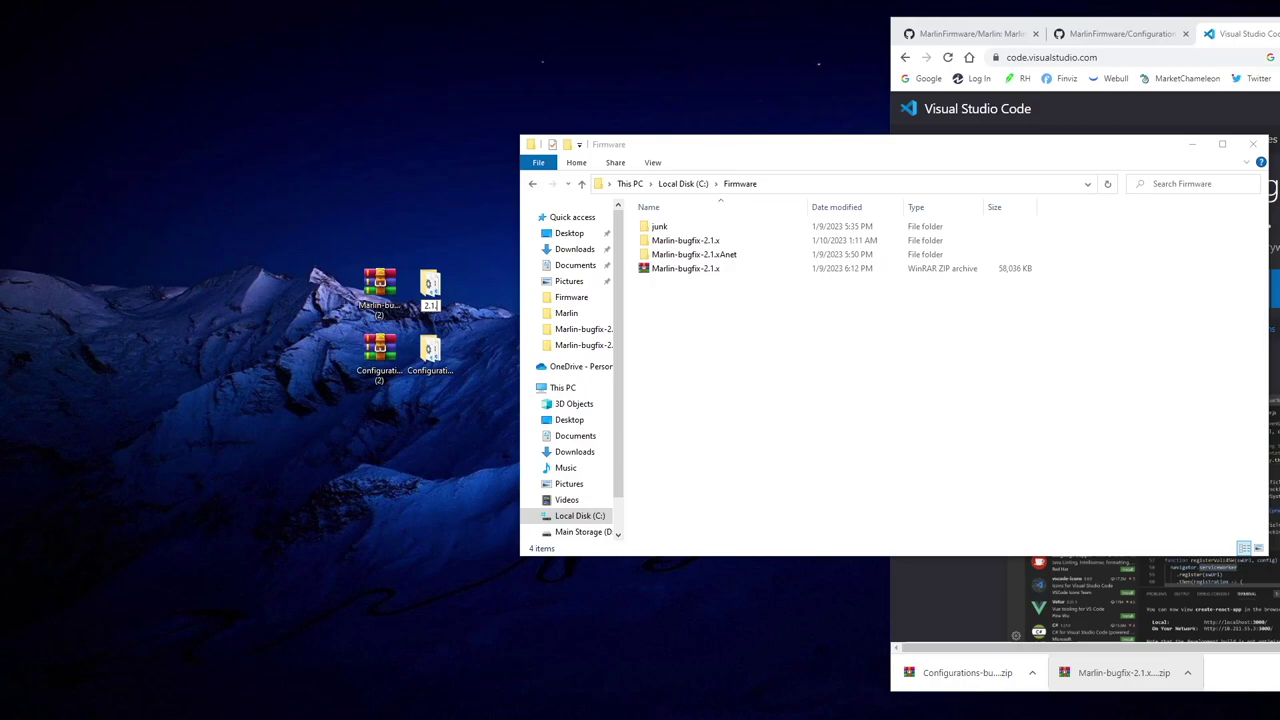
pyautogui.write('.x')
pyautogui.press('Return')
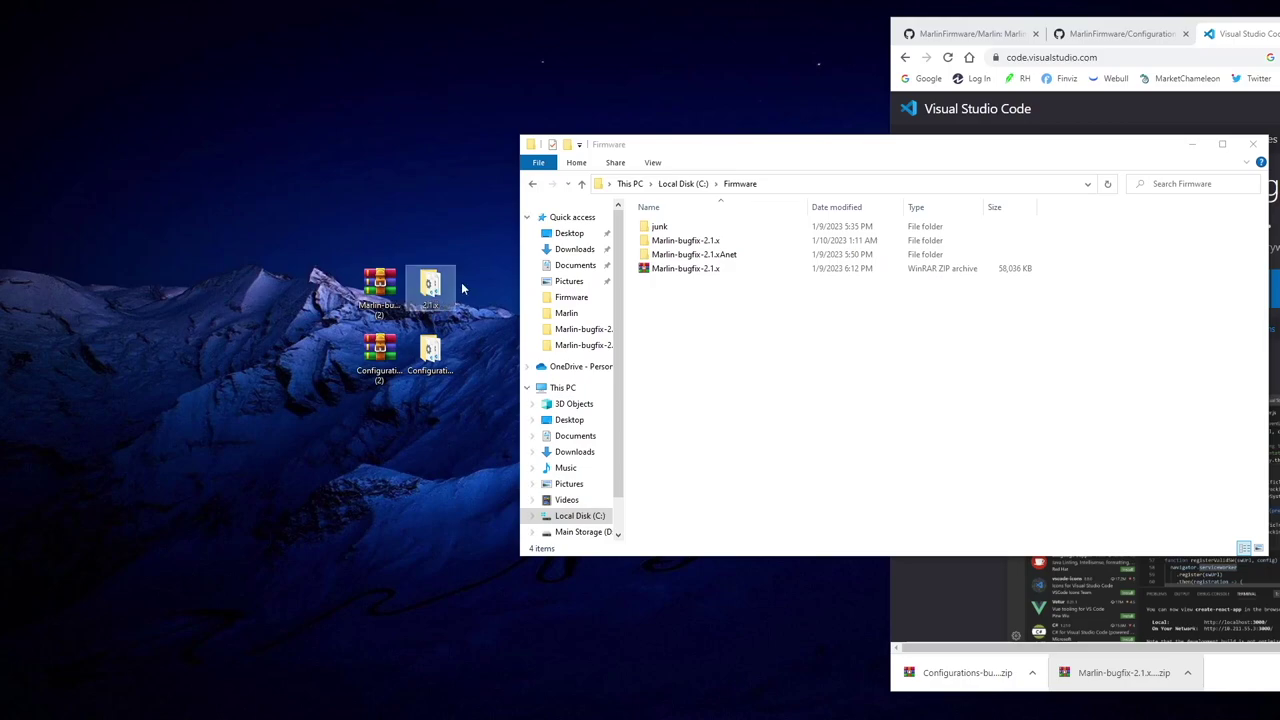
# Check the contents of the 2.1.x folder on the desktop and move the folder into C:\Firmware.
pyautogui.moveTo(462, 289)
pyautogui.mouseDown()
pyautogui.moveTo(675, 330)
pyautogui.moveTo(462, 291)
pyautogui.mouseUp()
pyautogui.doubleClick(440, 290)
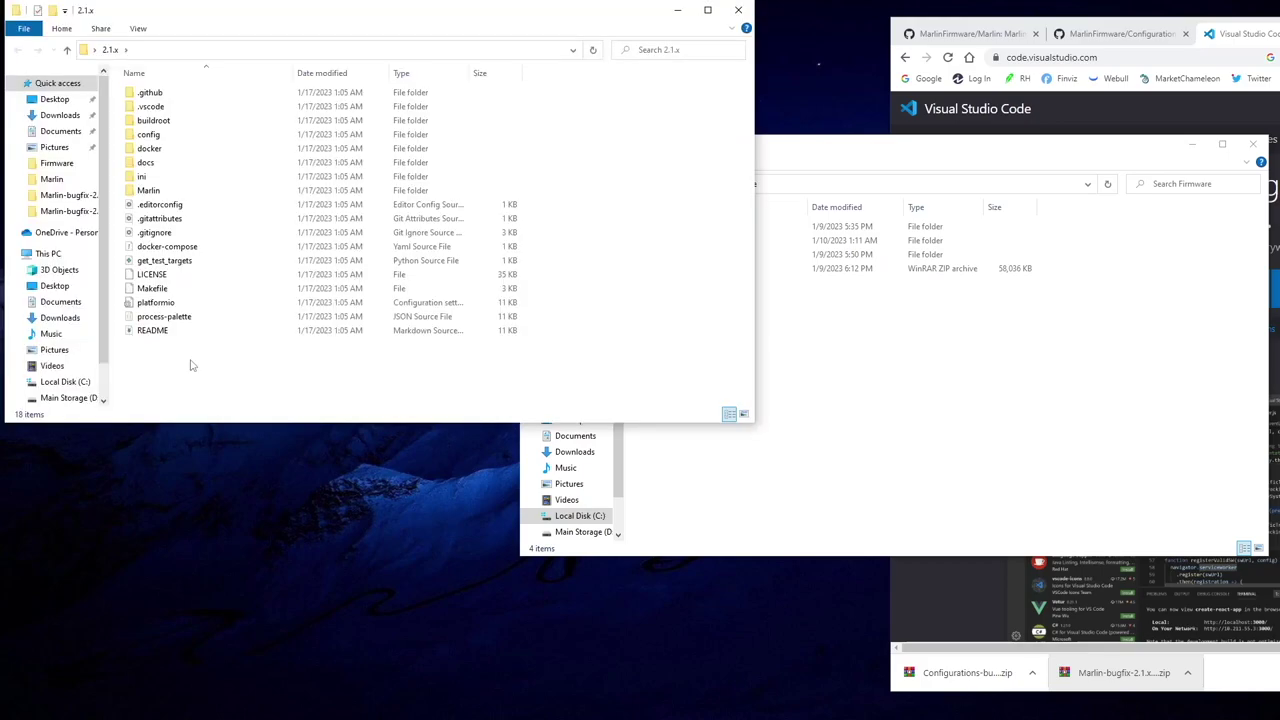
pyautogui.moveTo(191, 365); pyautogui.dragTo(221, 393)
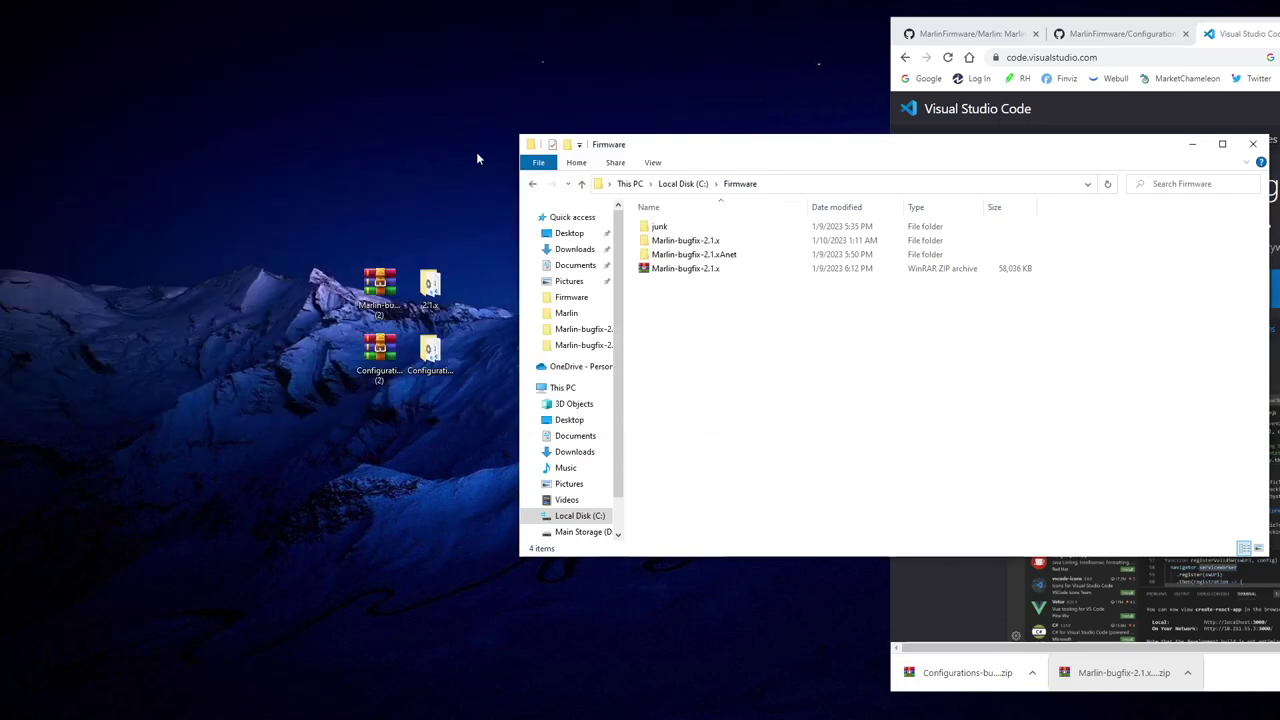
pyautogui.moveTo(430, 287); pyautogui.dragTo(700, 292)
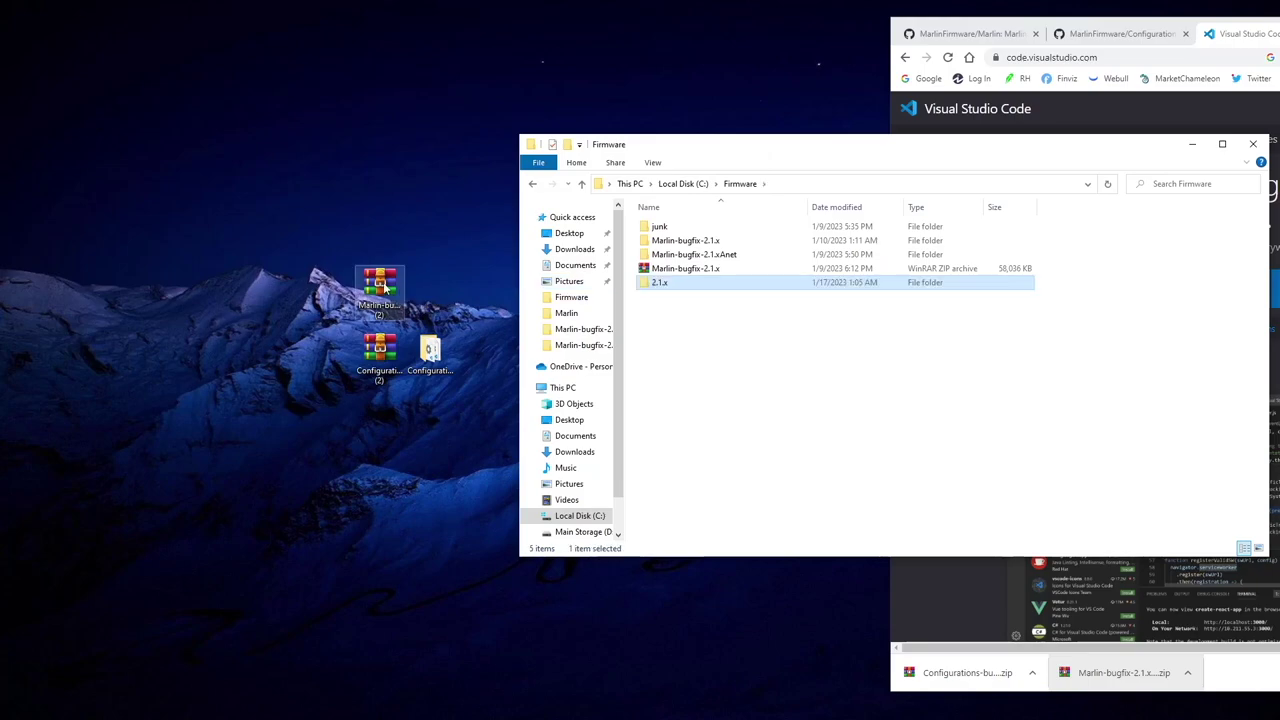
pyautogui.click(742, 358)
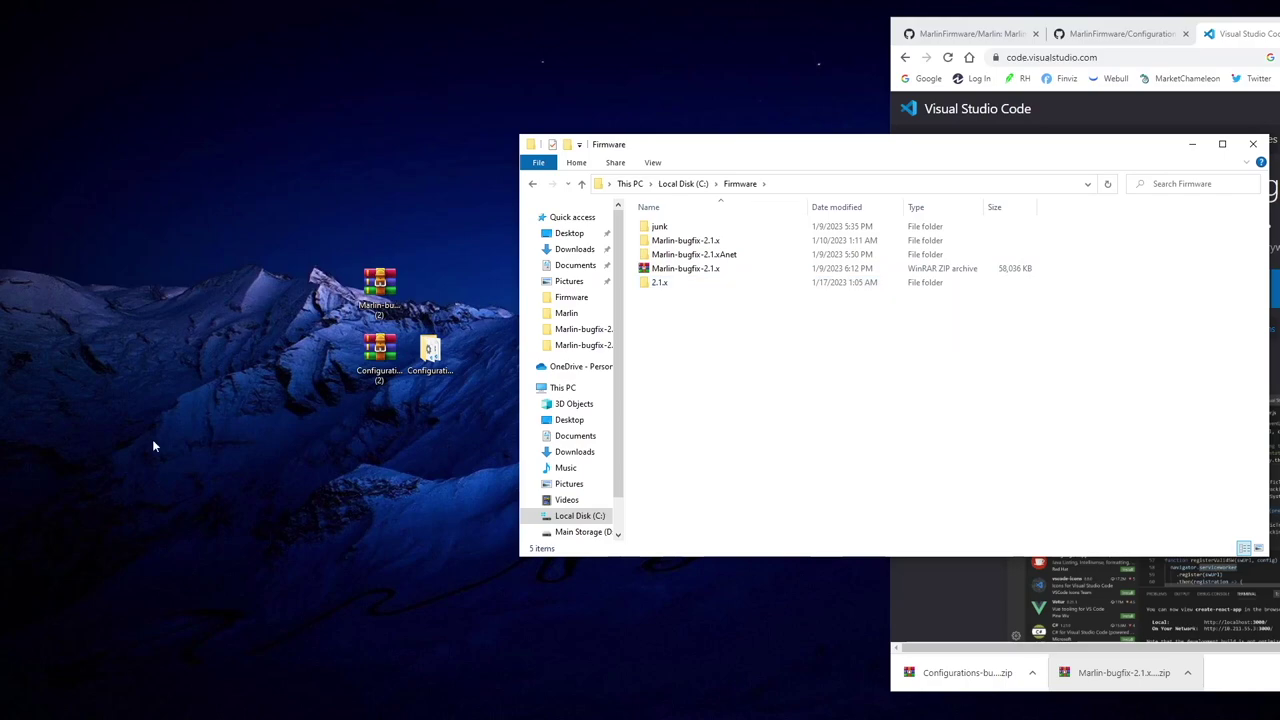
pyautogui.moveTo(665, 149); pyautogui.dragTo(634, 344)
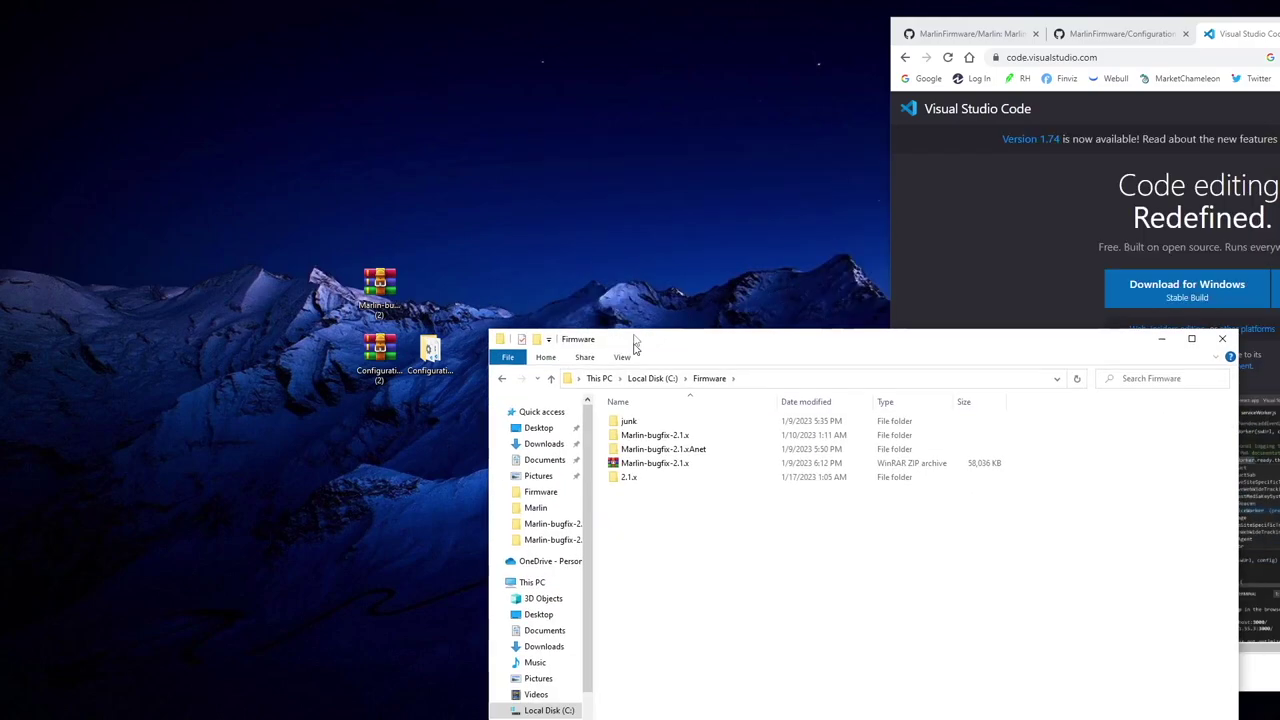
# Open the config\examples\Anet\A8 folder in the extracted Configurations-bugfix-2.1.x folder and copy all of its files.
pyautogui.doubleClick(645, 329)
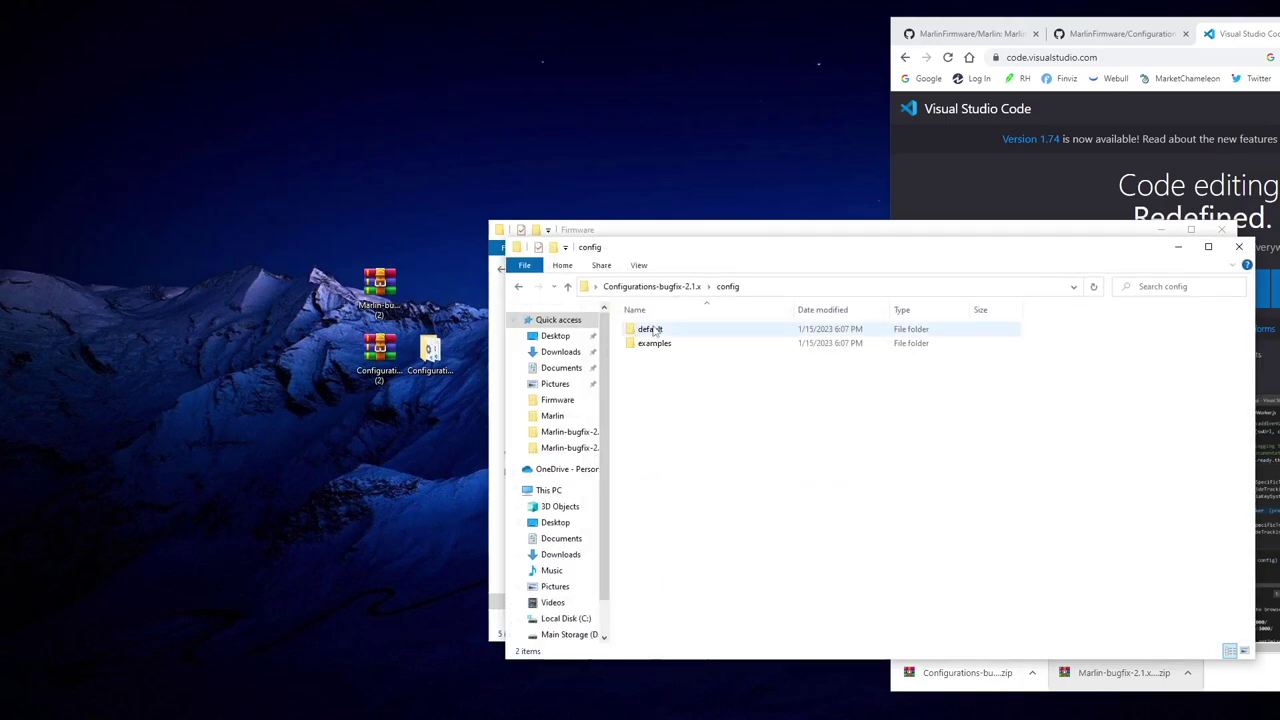
pyautogui.doubleClick(654, 343)
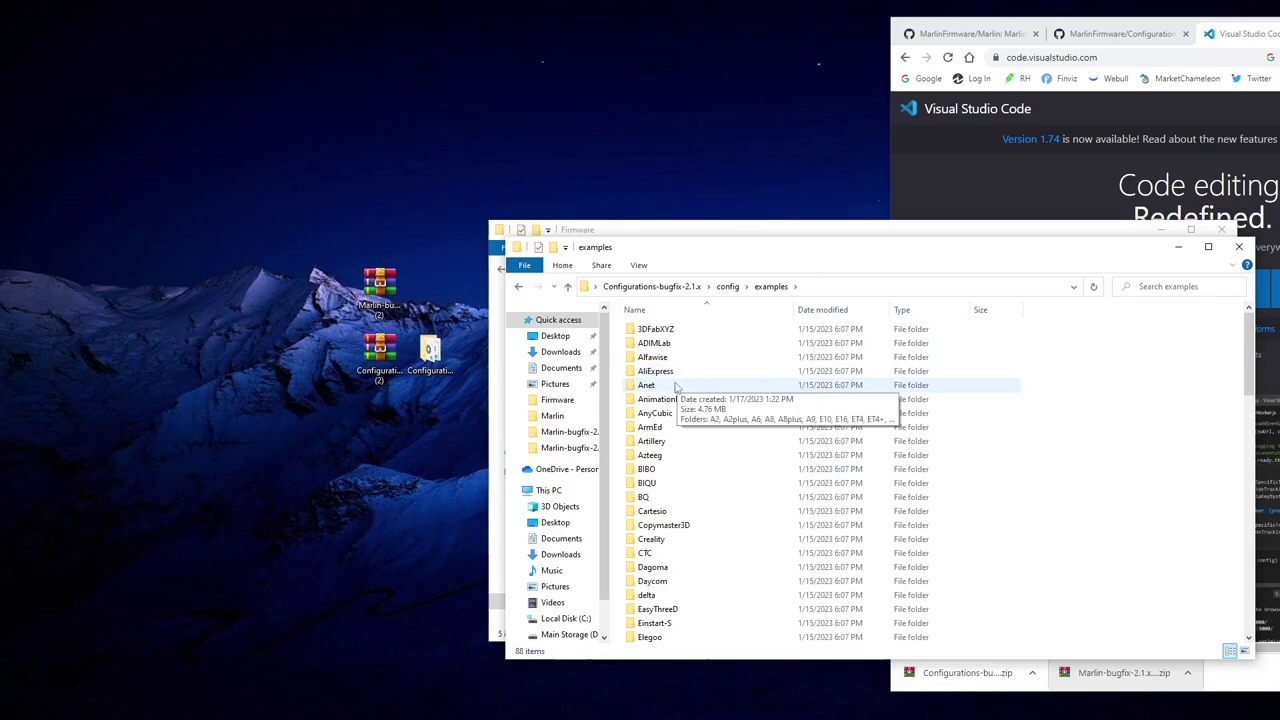
pyautogui.doubleClick(675, 386)
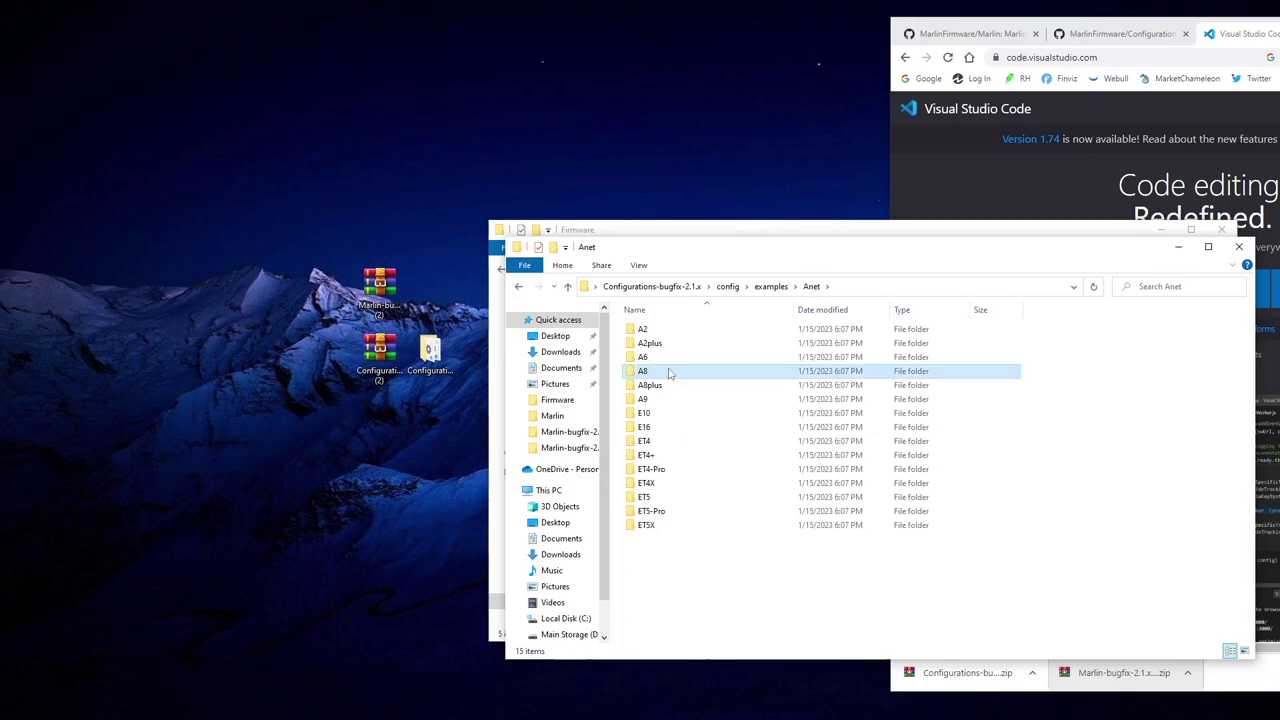
pyautogui.doubleClick(668, 371)
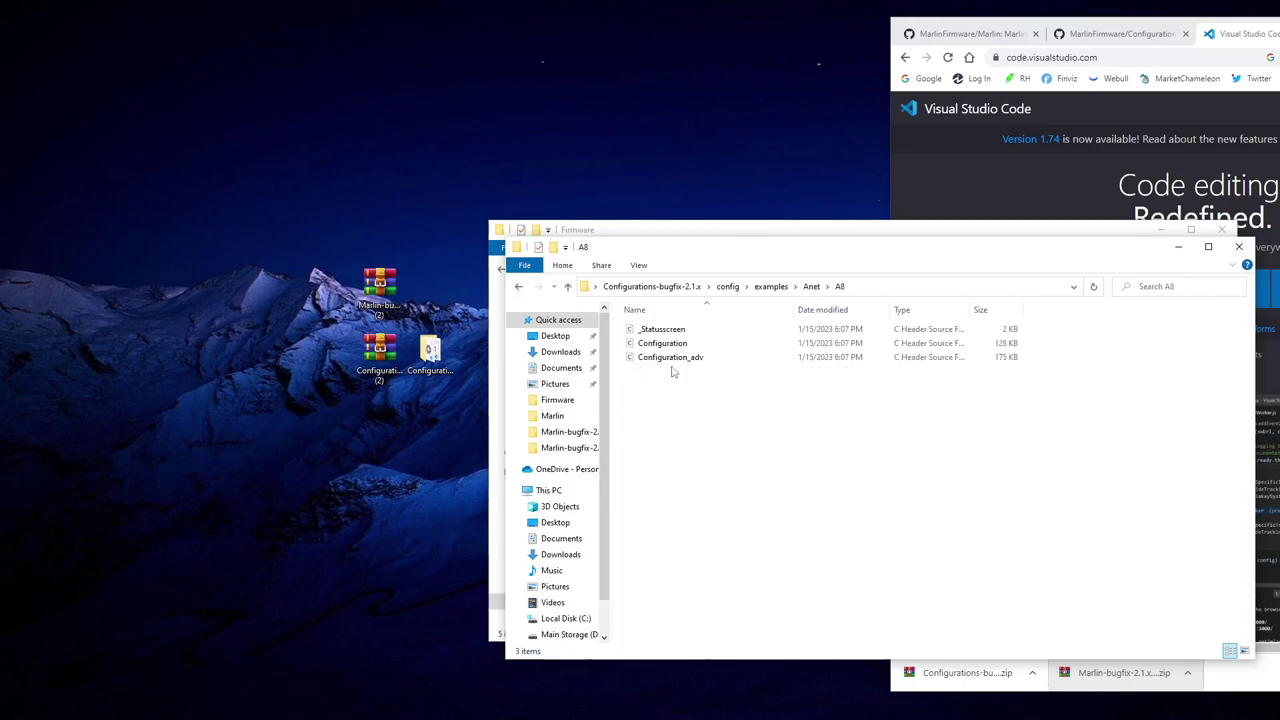
pyautogui.hotkey('ctrl', 'a')
pyautogui.rightClick(682, 345)
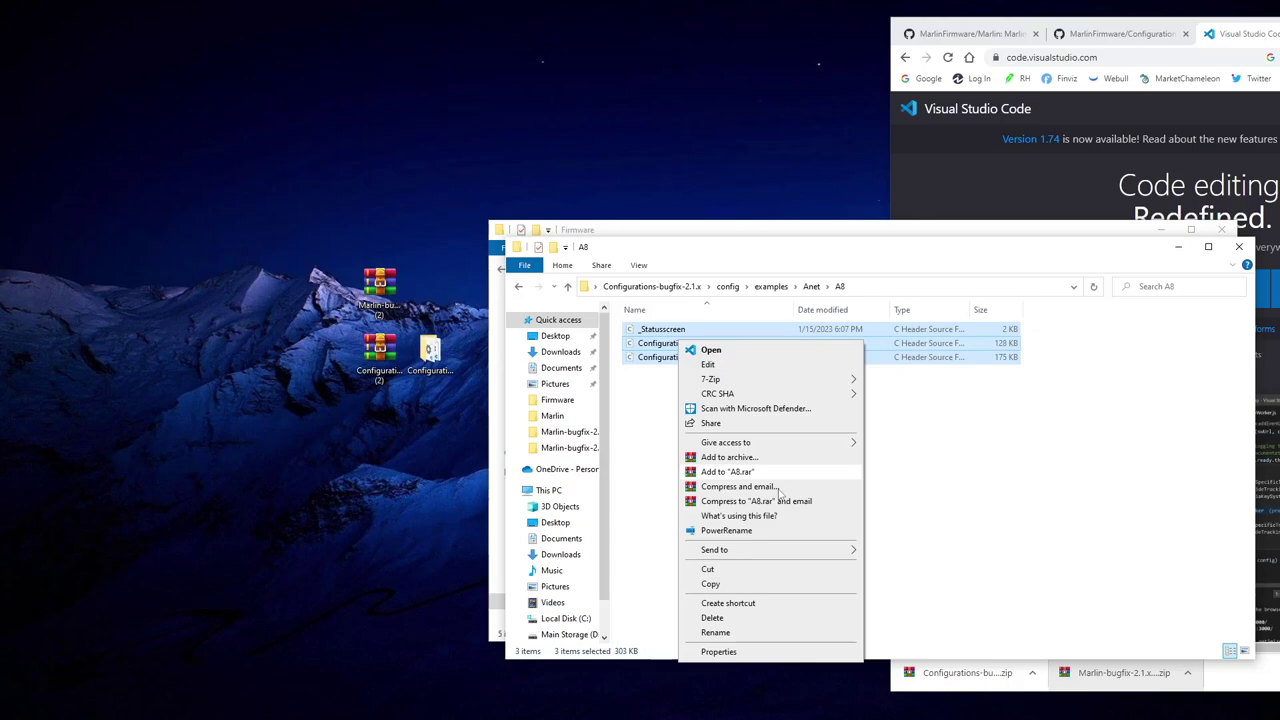
pyautogui.click(729, 586)
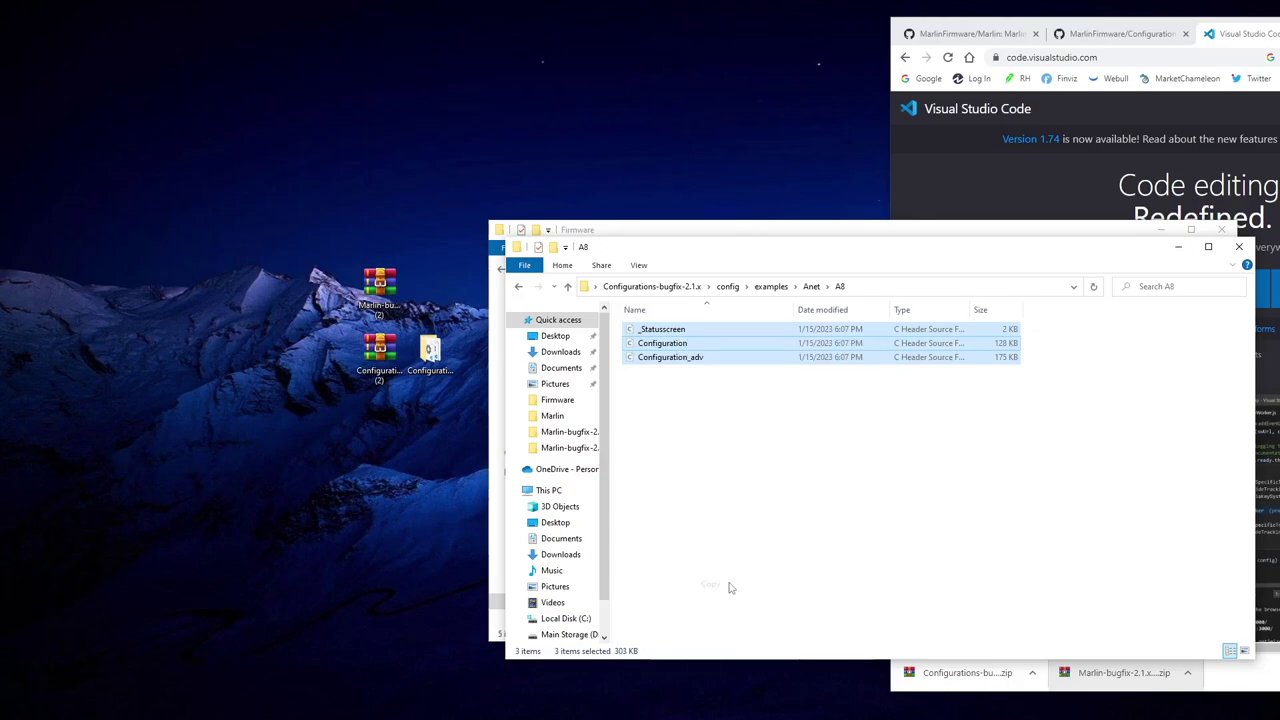
# Check the Marlin folder inside C:\Firmware\2.1.x as the destination for the configuration files and return to 2.1.x without pasting.
pyautogui.hotkey('alt', 'Tab')
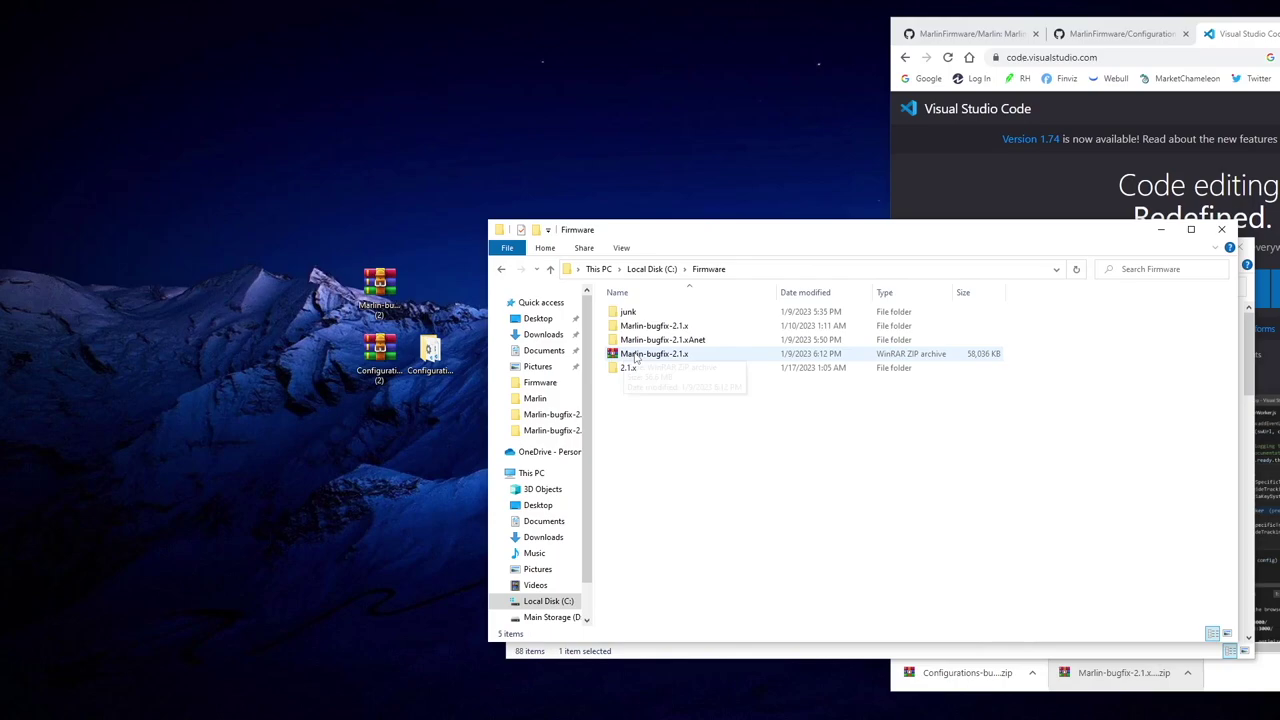
pyautogui.doubleClick(632, 368)
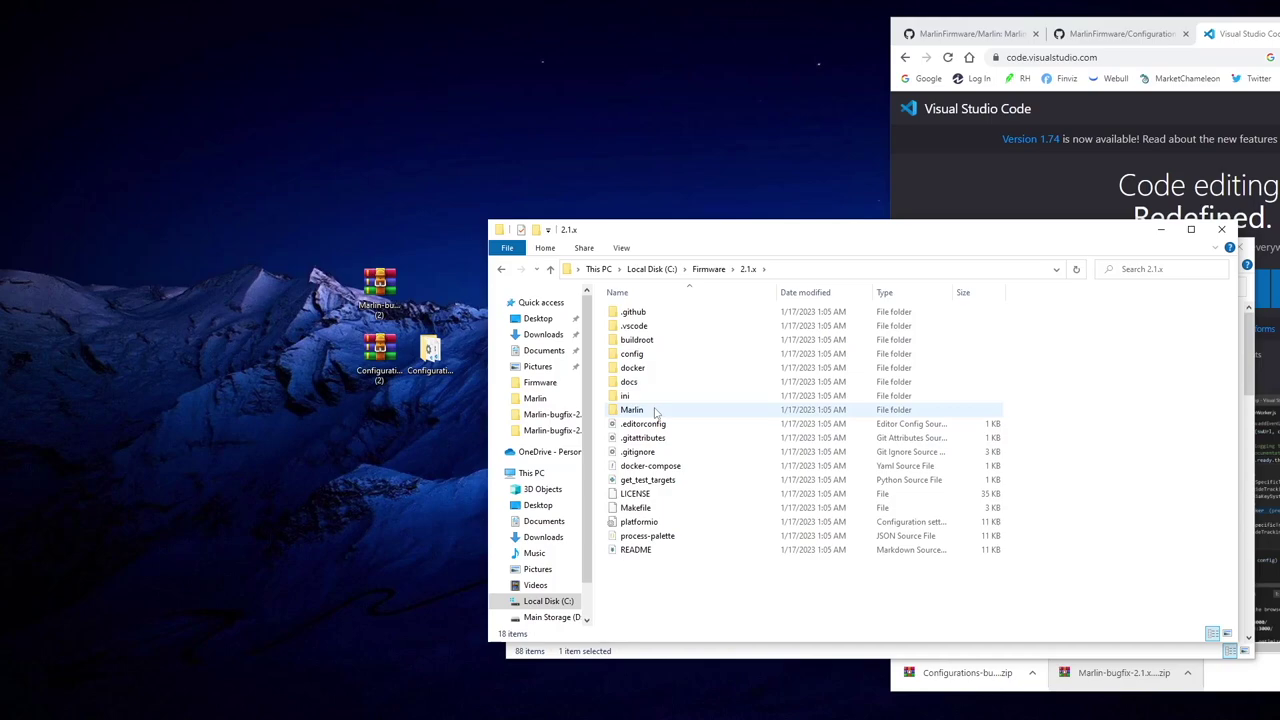
pyautogui.doubleClick(632, 410)
pyautogui.rightClick(641, 447)
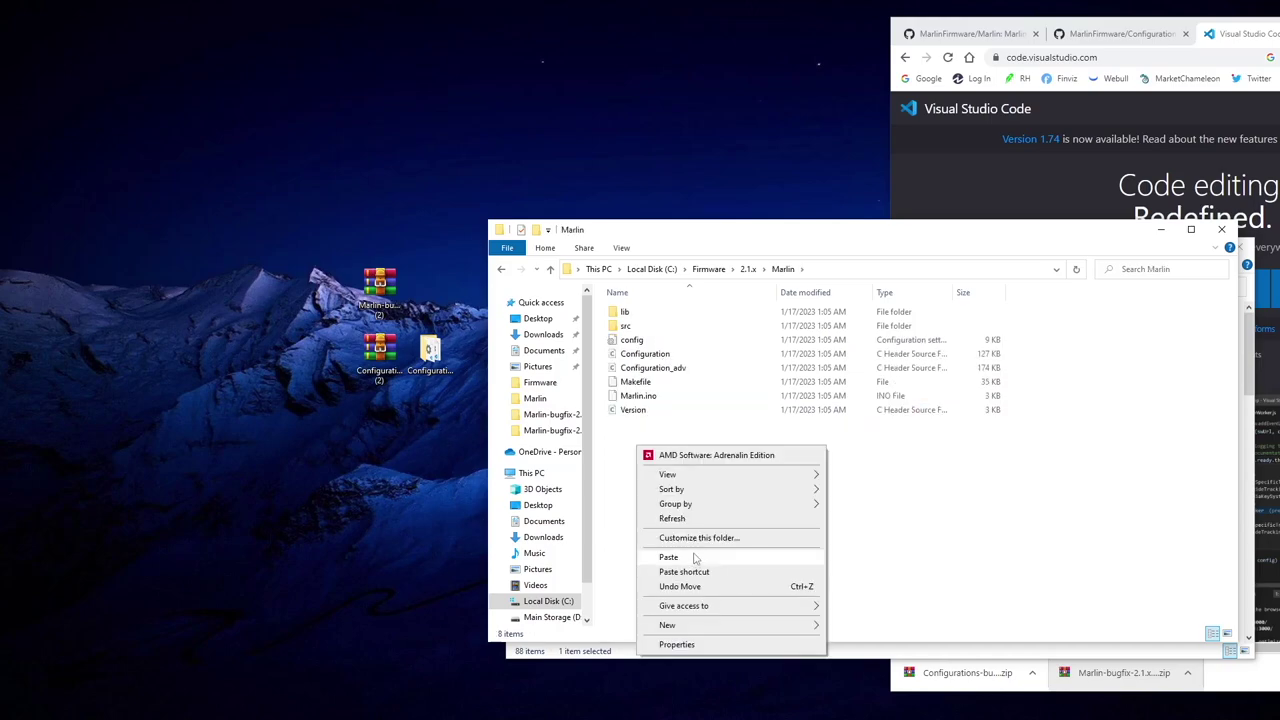
pyautogui.click(625, 462)
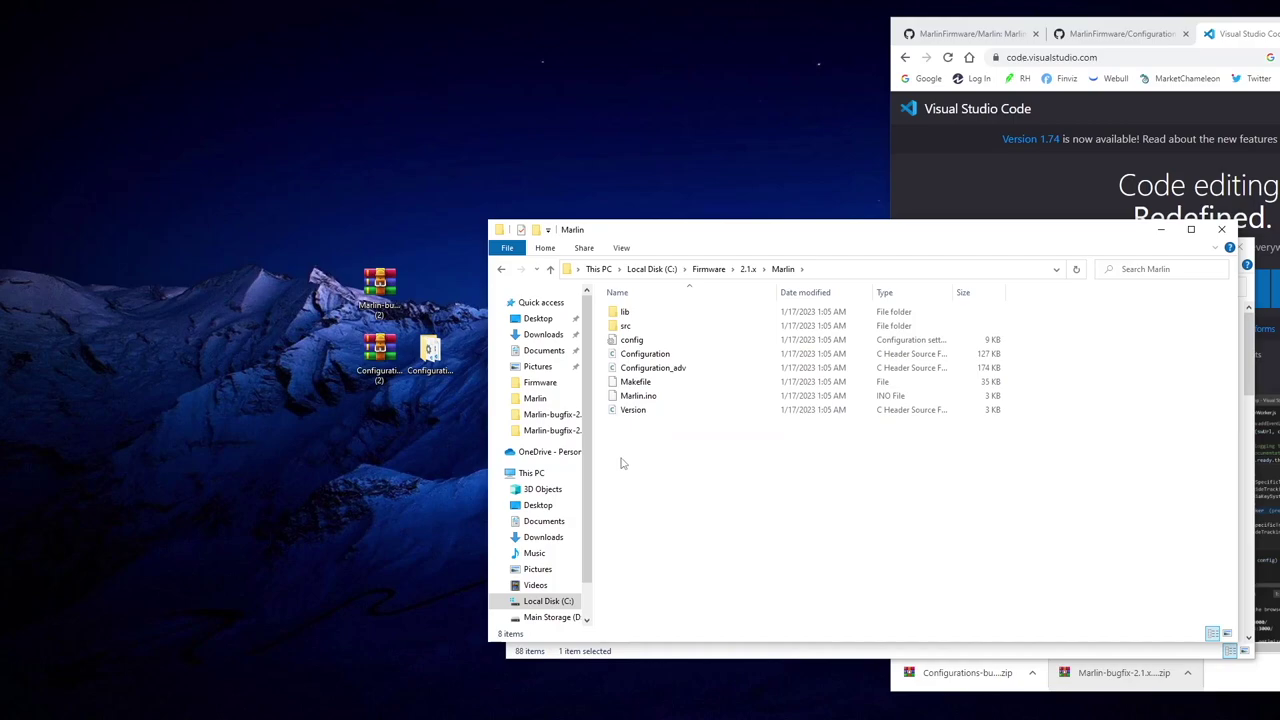
pyautogui.click(502, 272)
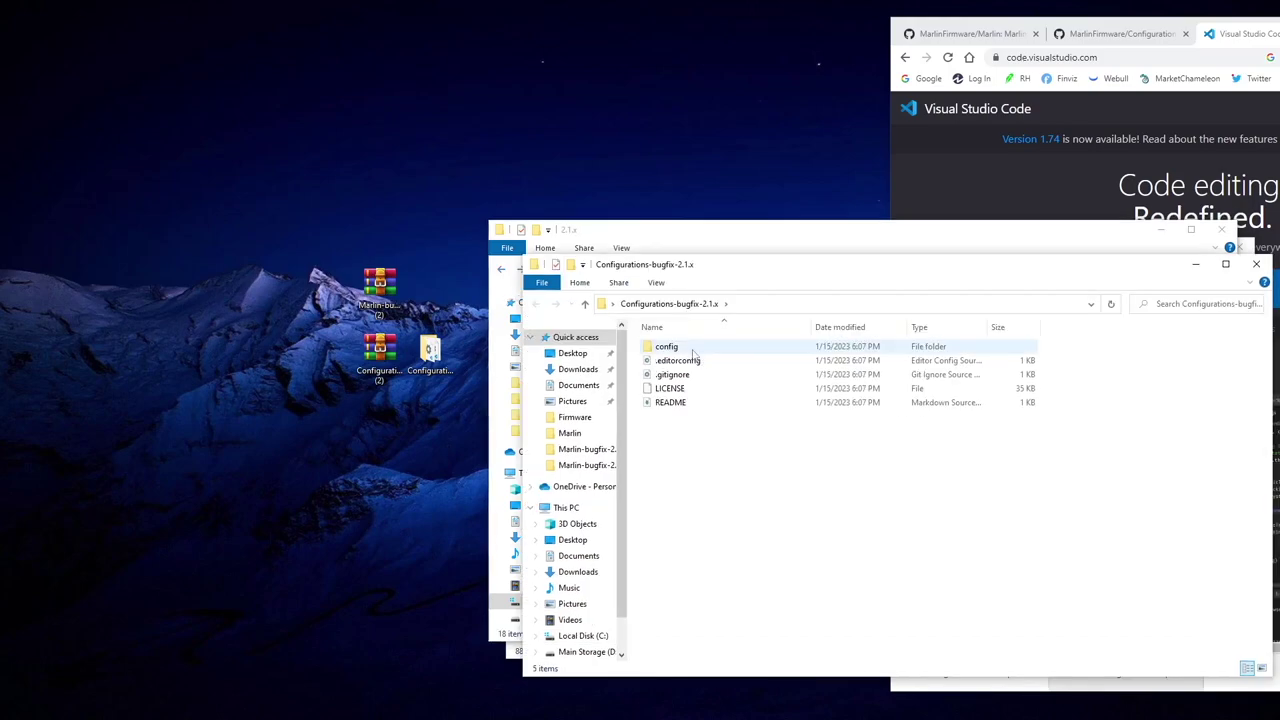
# Copy all files from config\examples\Creality\Ender-3\BigTreeTech SKR Mini E3 3.0 in Configurations-bugfix-2.1.x and close that folder's window.
pyautogui.doubleClick(692, 348)
pyautogui.doubleClick(692, 362)
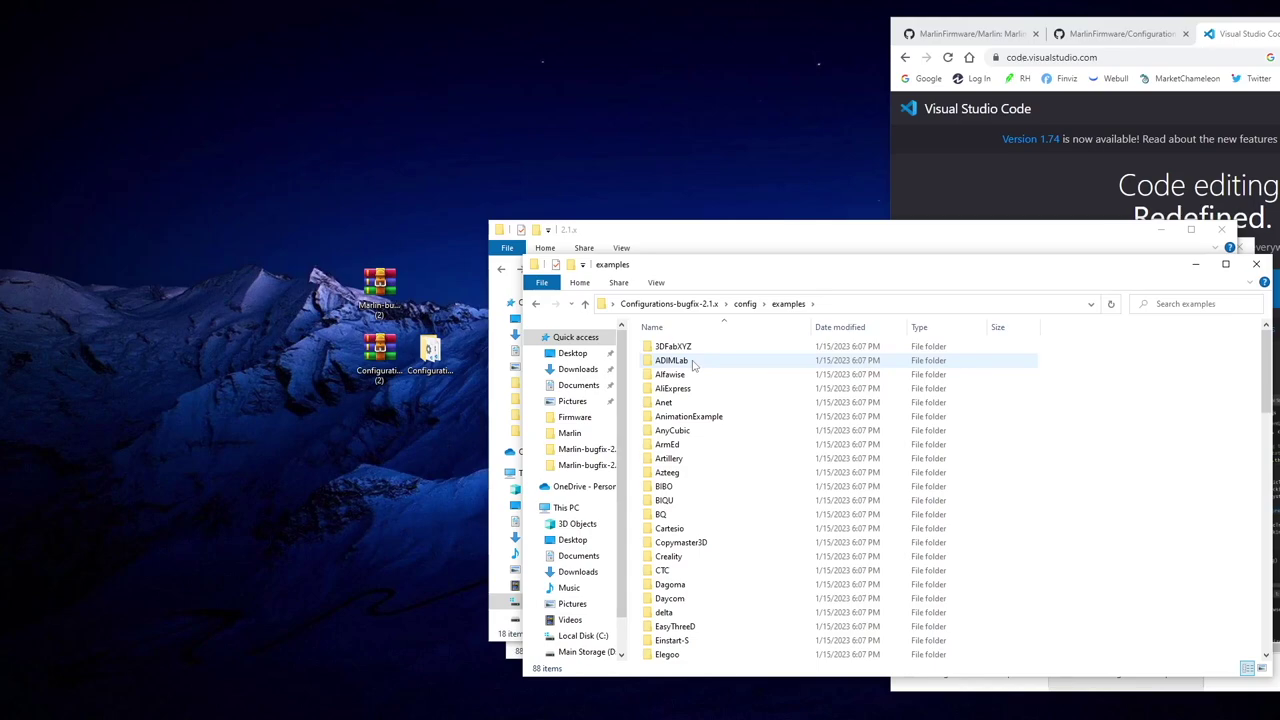
pyautogui.doubleClick(712, 556)
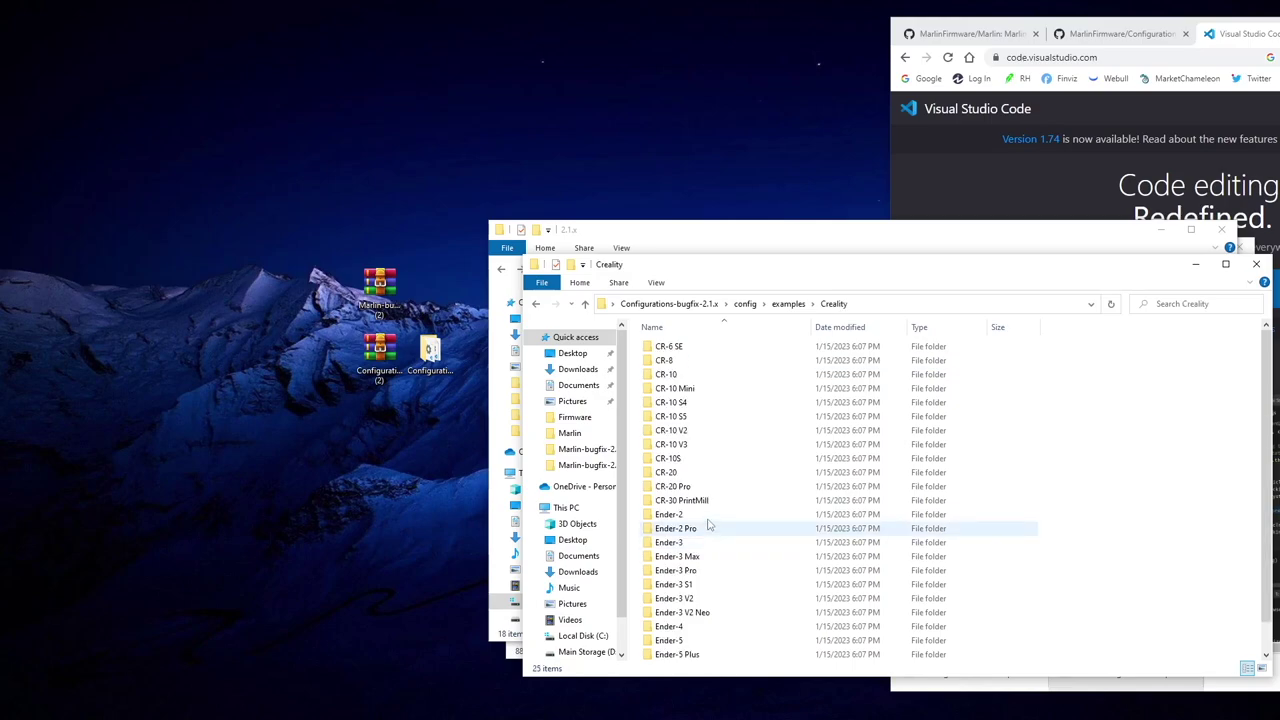
pyautogui.doubleClick(700, 542)
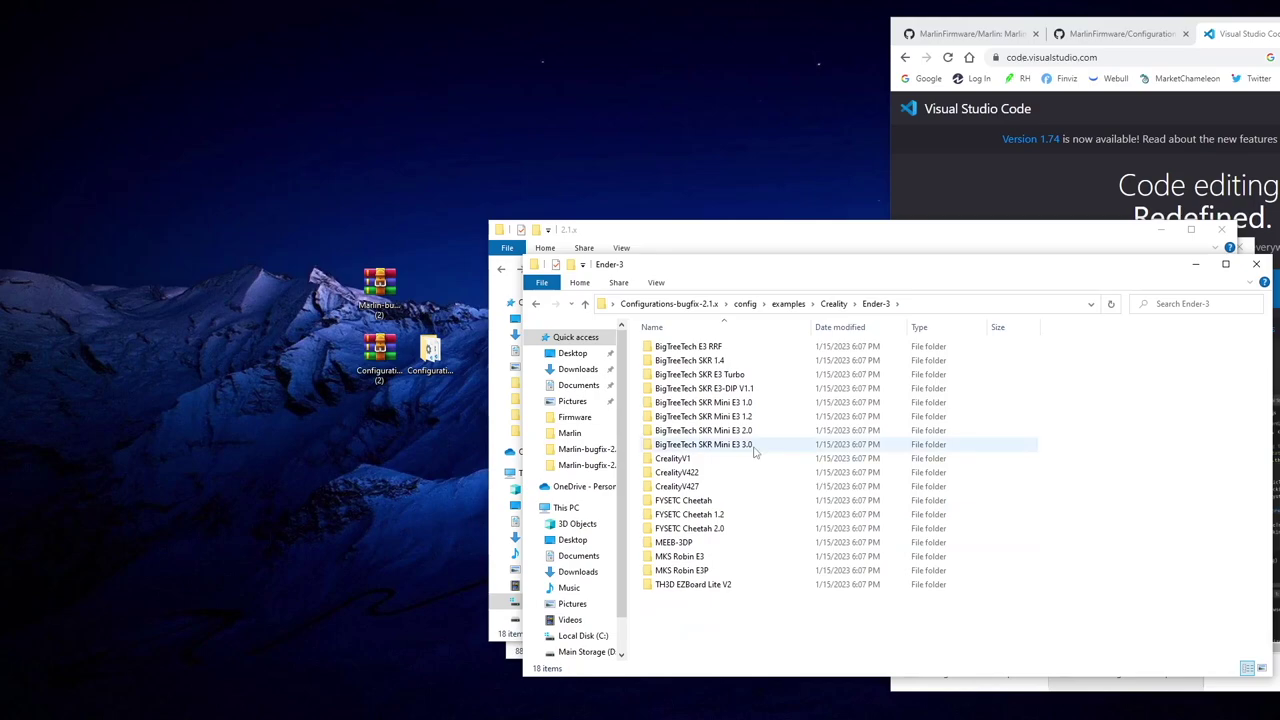
pyautogui.click(740, 445)
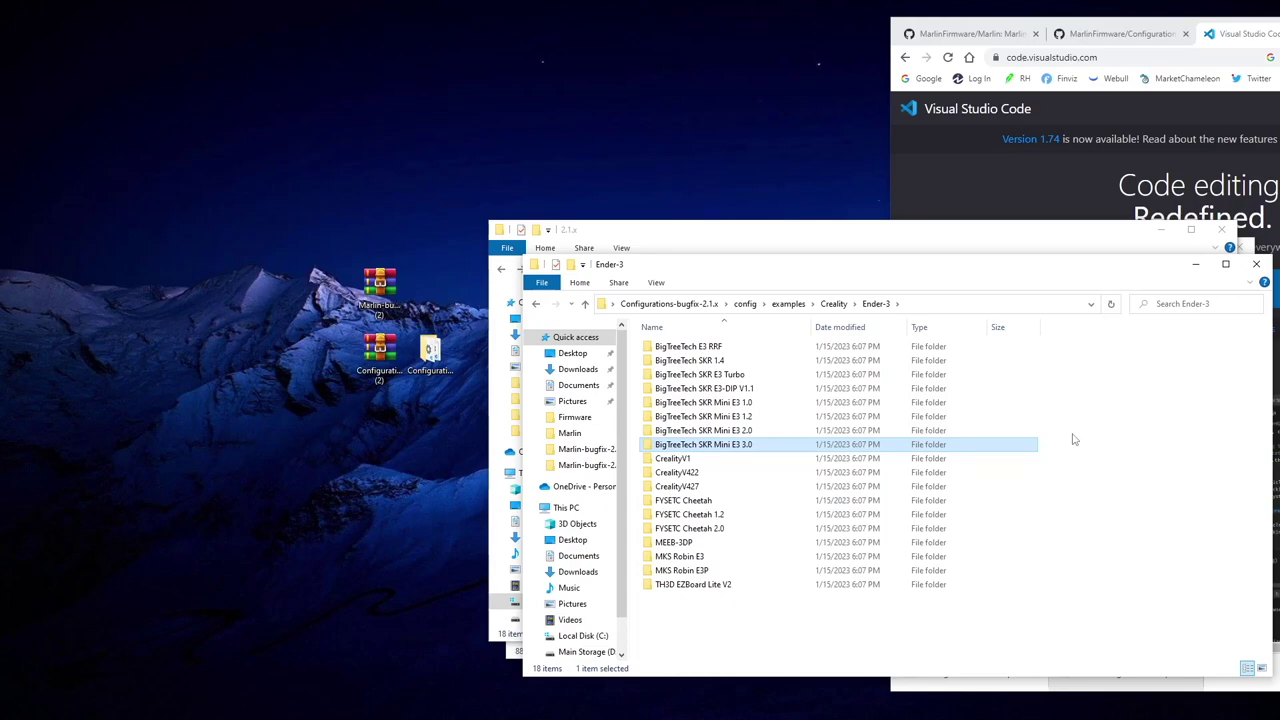
pyautogui.press('Return')
pyautogui.moveTo(712, 453); pyautogui.dragTo(713, 335)
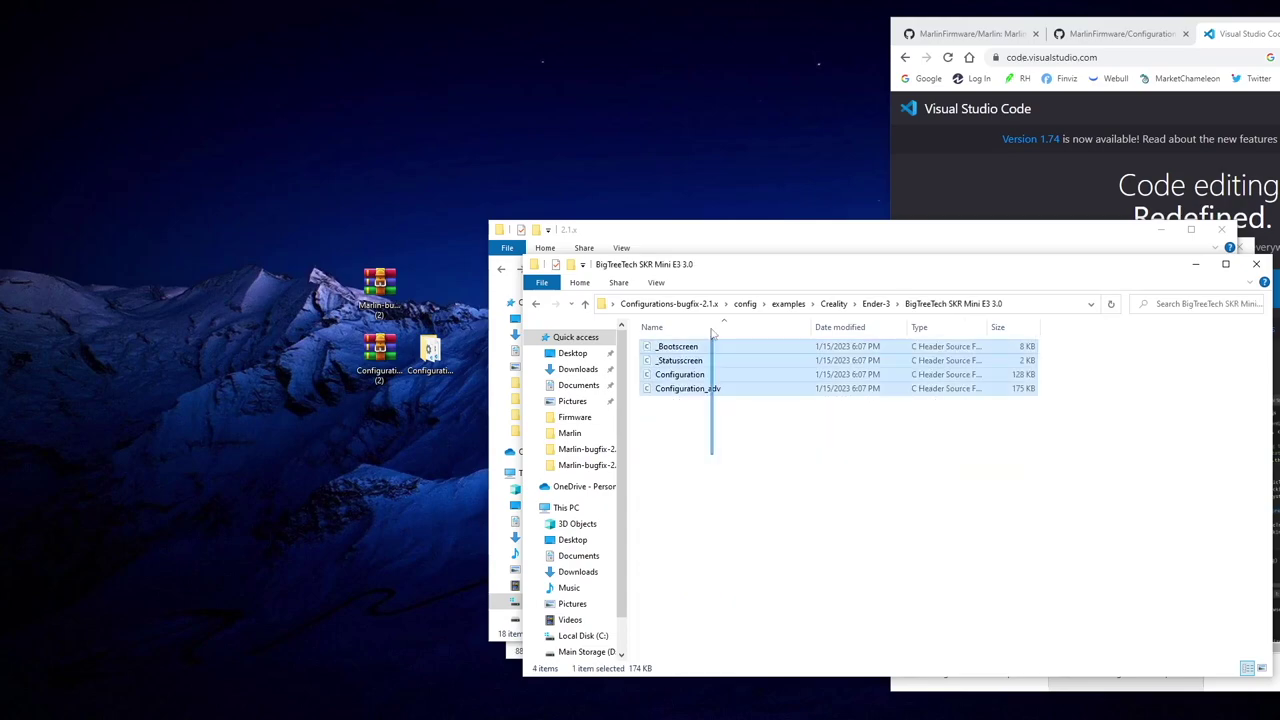
pyautogui.moveTo(713, 335); pyautogui.dragTo(712, 453)
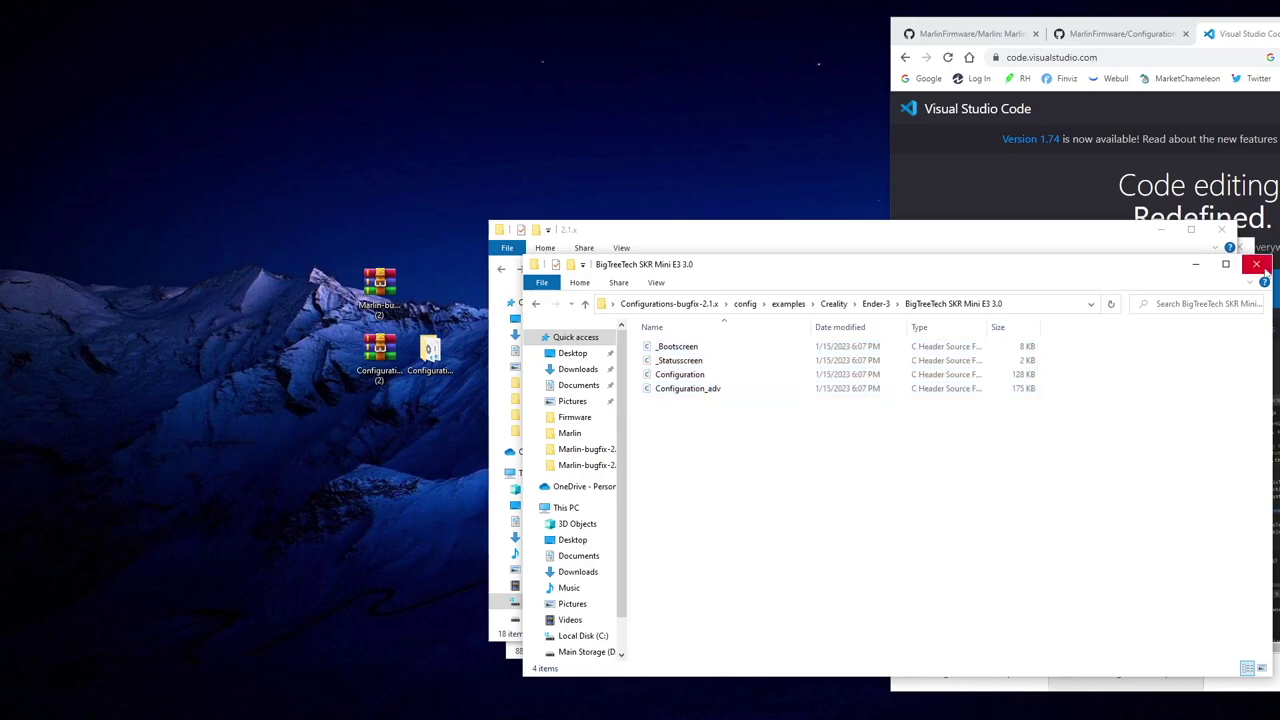
pyautogui.click(1267, 266)
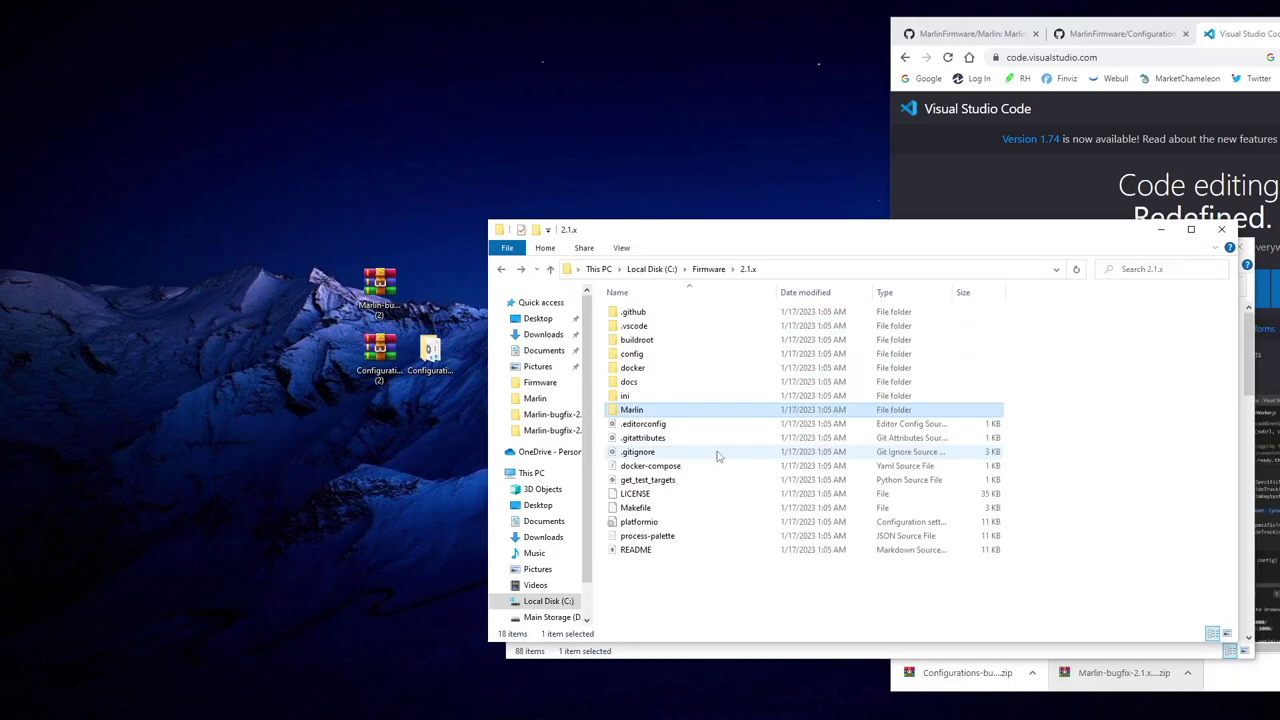
# Paste the copied configuration files into C:\Firmware\2.1.x\Marlin, replacing the files of the same name, and close the folder window.
pyautogui.press('Return')
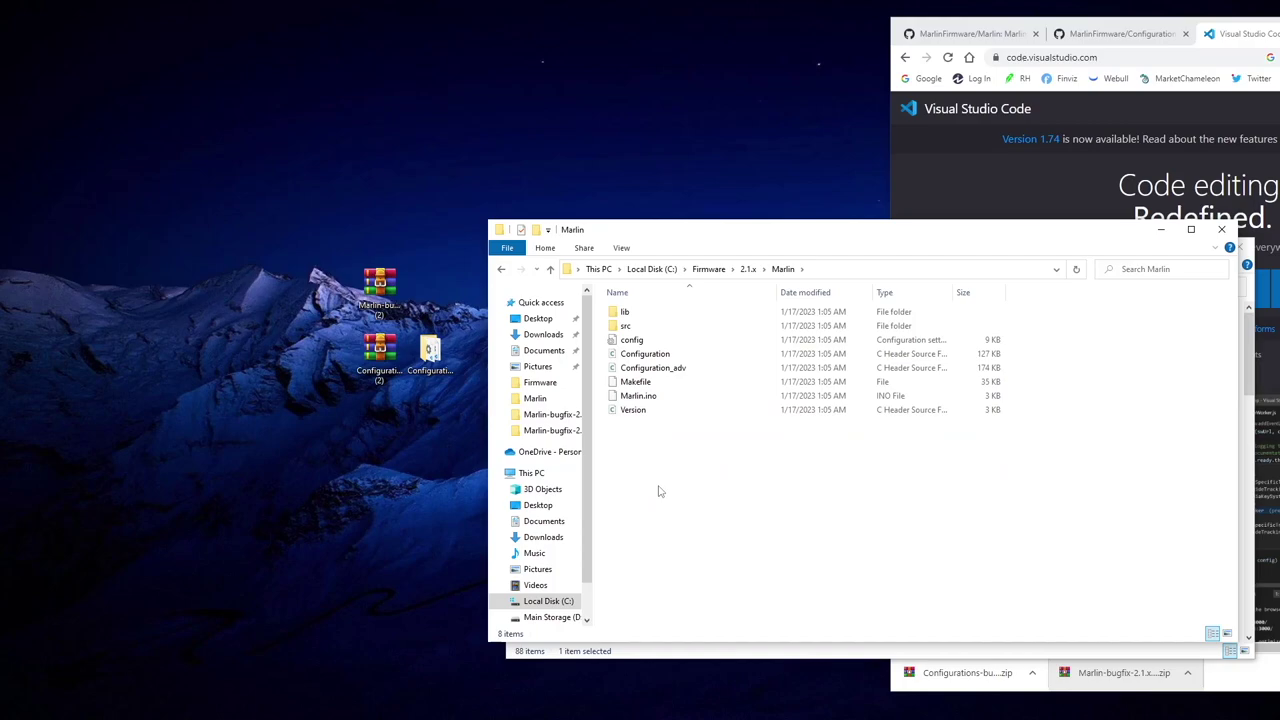
pyautogui.hotkey('ctrl', 'v')
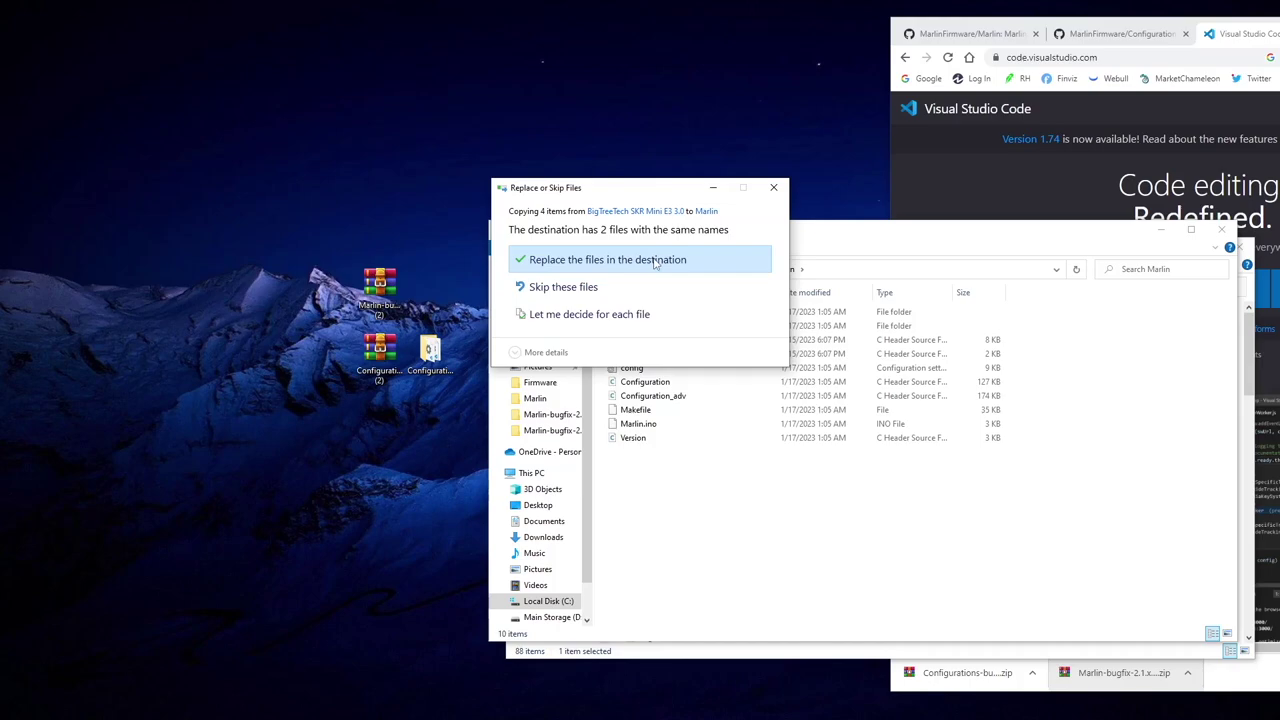
pyautogui.click(655, 261)
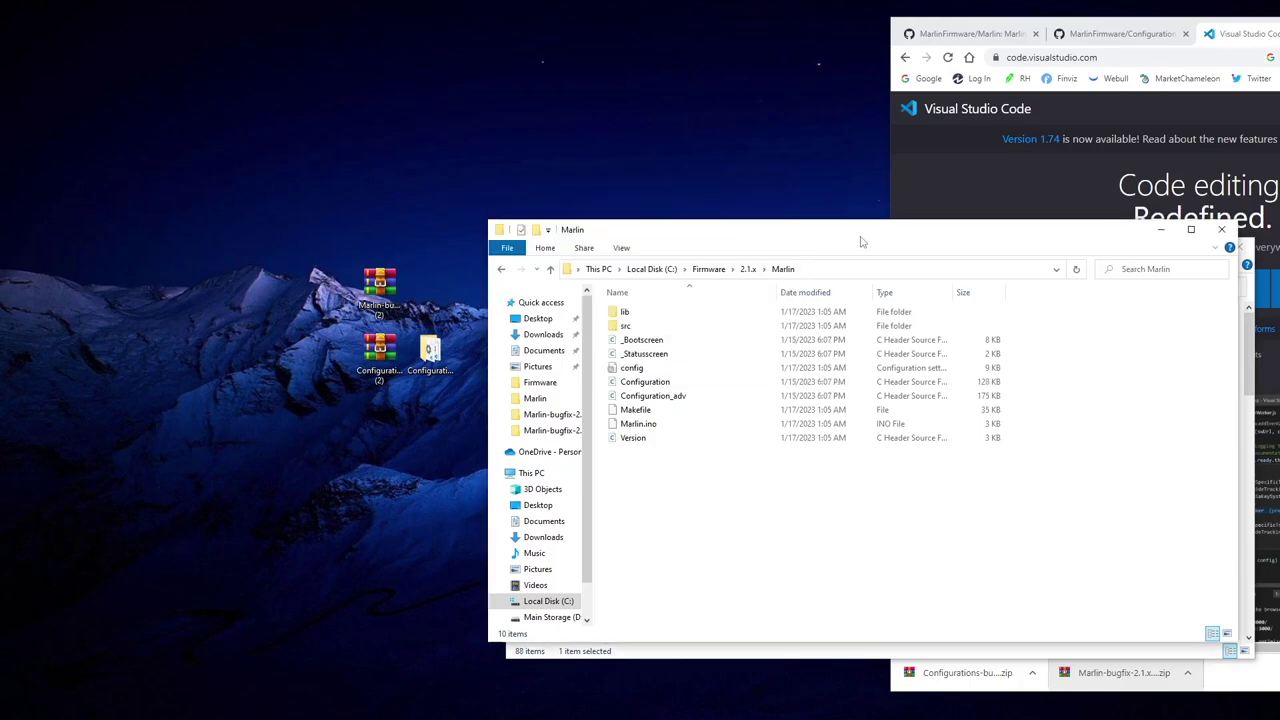
pyautogui.hotkey('alt', 'F4')
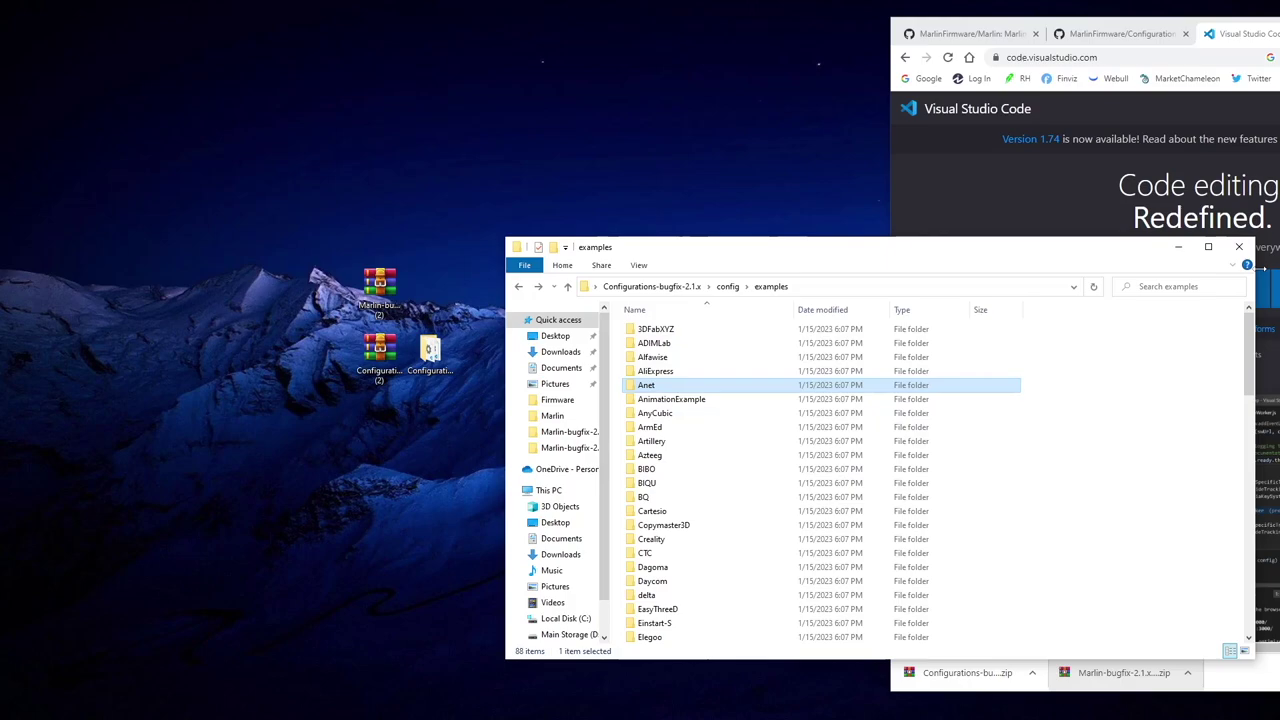
# Launch Visual Studio Code from the desktop and open the 2.1.x firmware folder in it.
pyautogui.press('super+d')
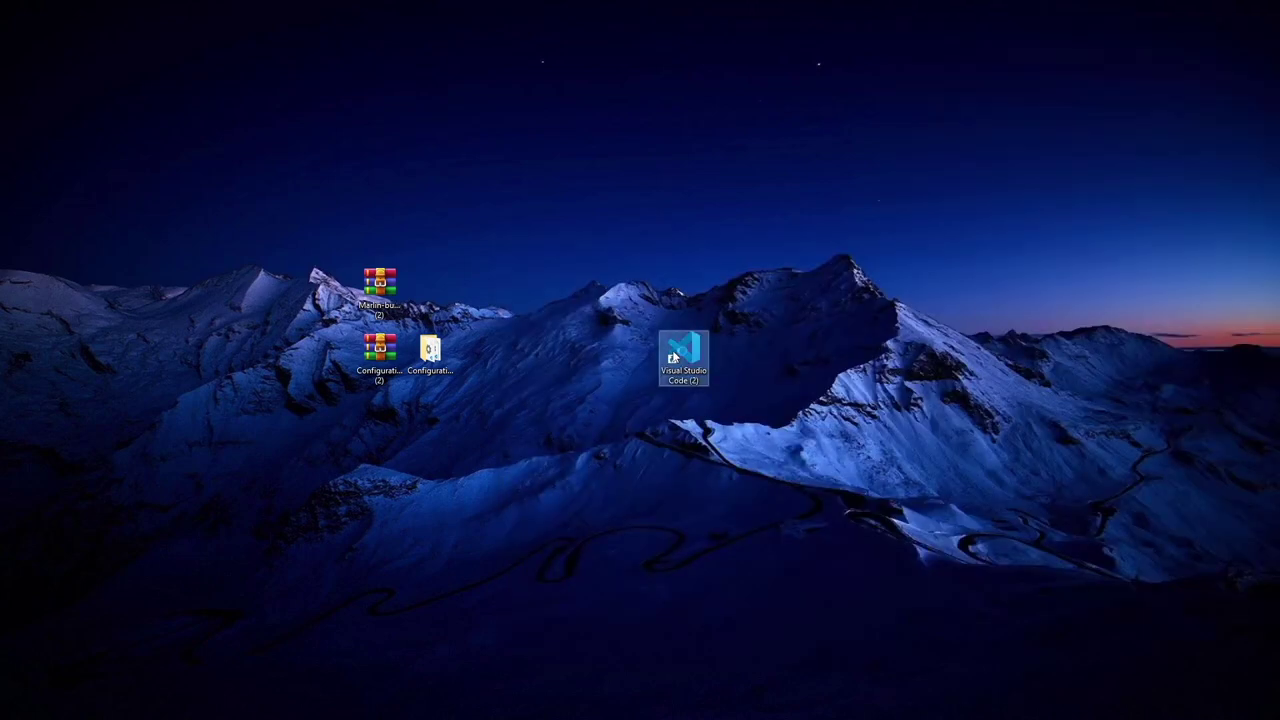
pyautogui.doubleClick(675, 357)
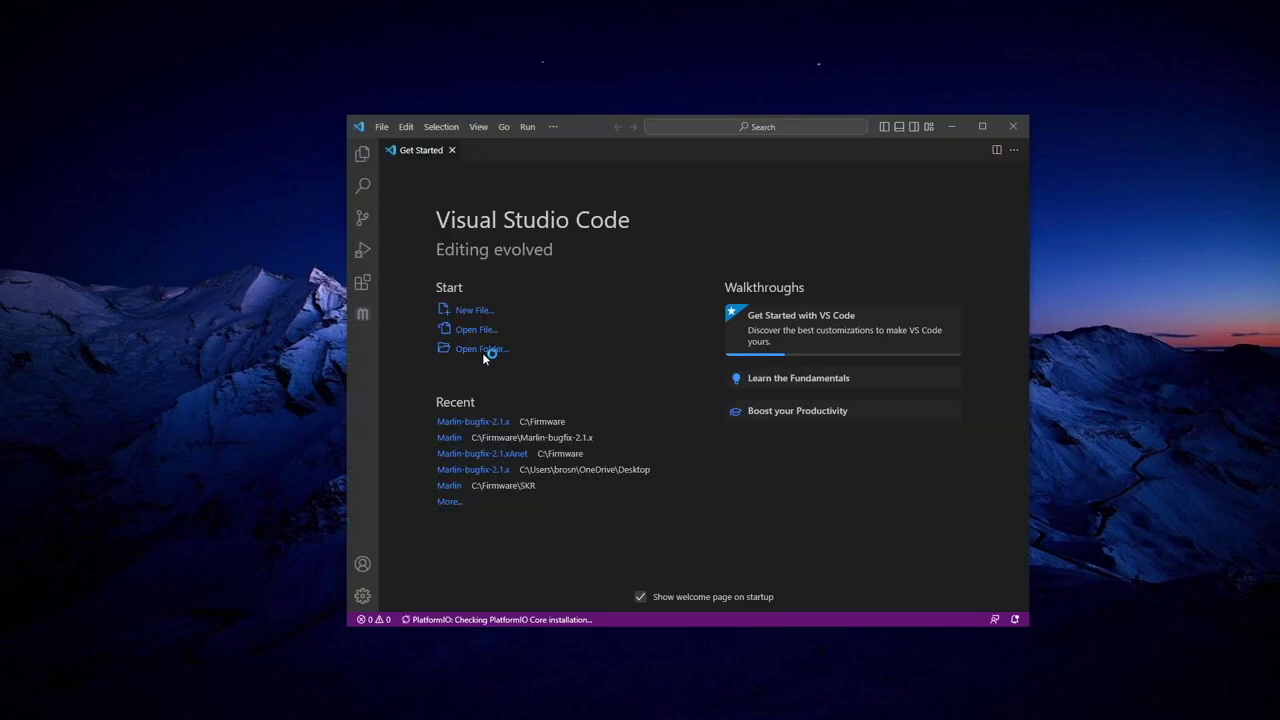
pyautogui.click(482, 352)
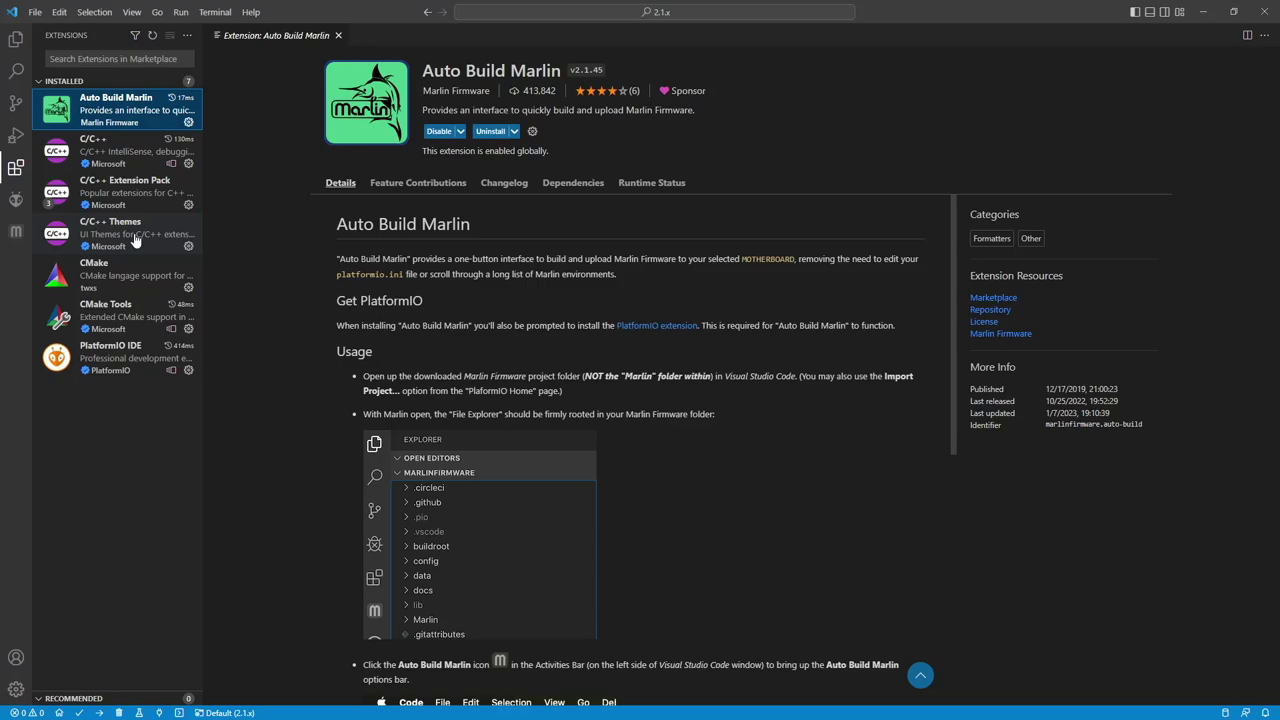
# Review the details of the installed PlatformIO IDE and C/C++ extensions.
pyautogui.click(110, 357)
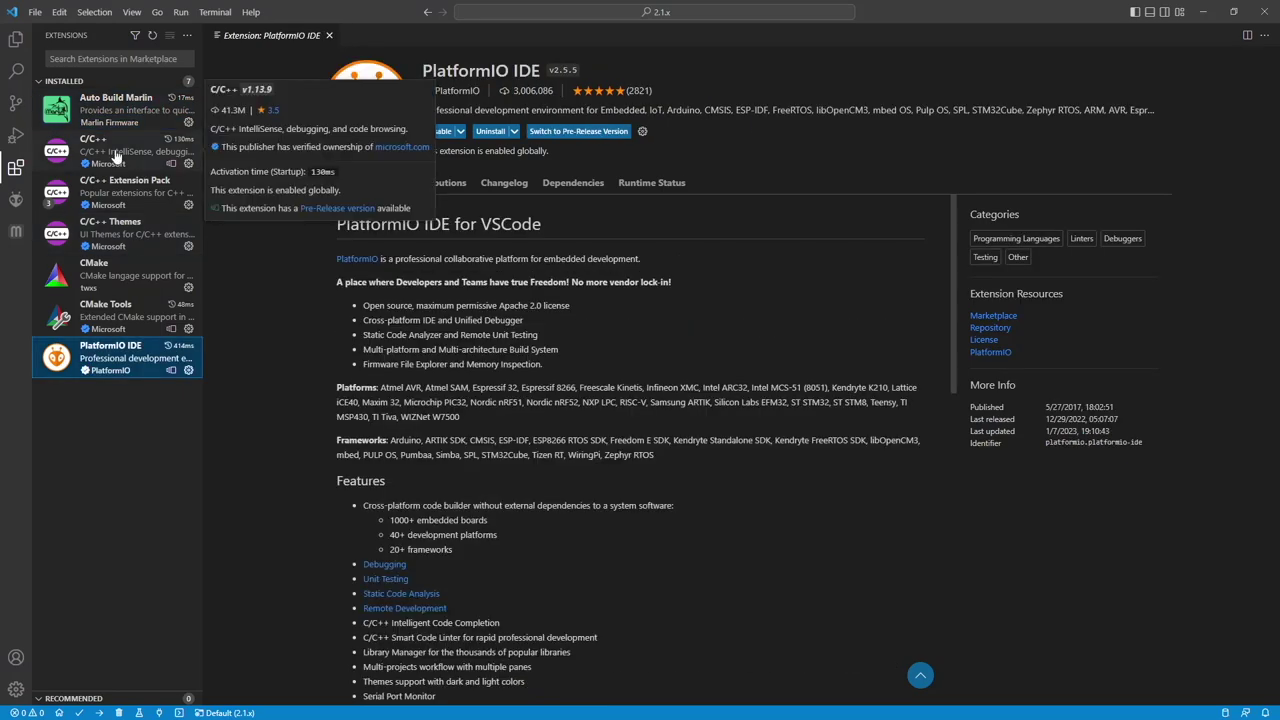
pyautogui.click(116, 157)
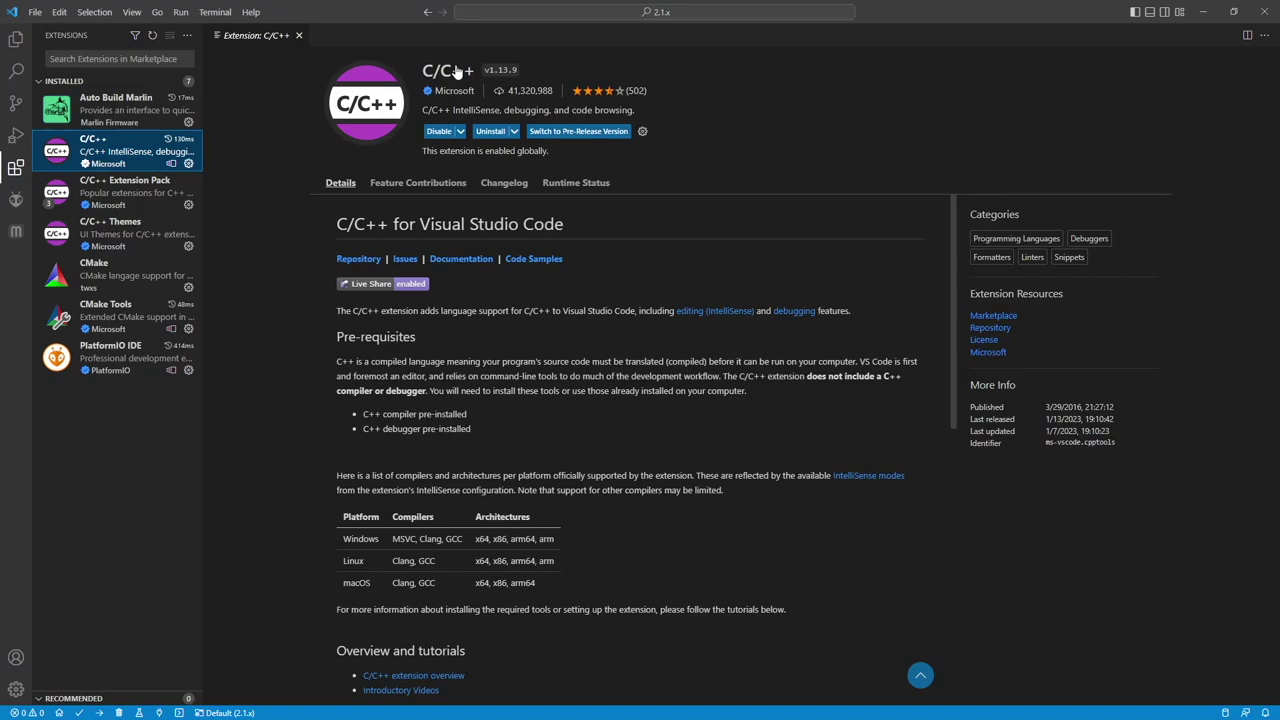
# Search the extension marketplace for "autobuild marlin".
pyautogui.click(161, 62)
pyautogui.write('c/')
pyautogui.press('BackSpace')
pyautogui.press('BackSpace')
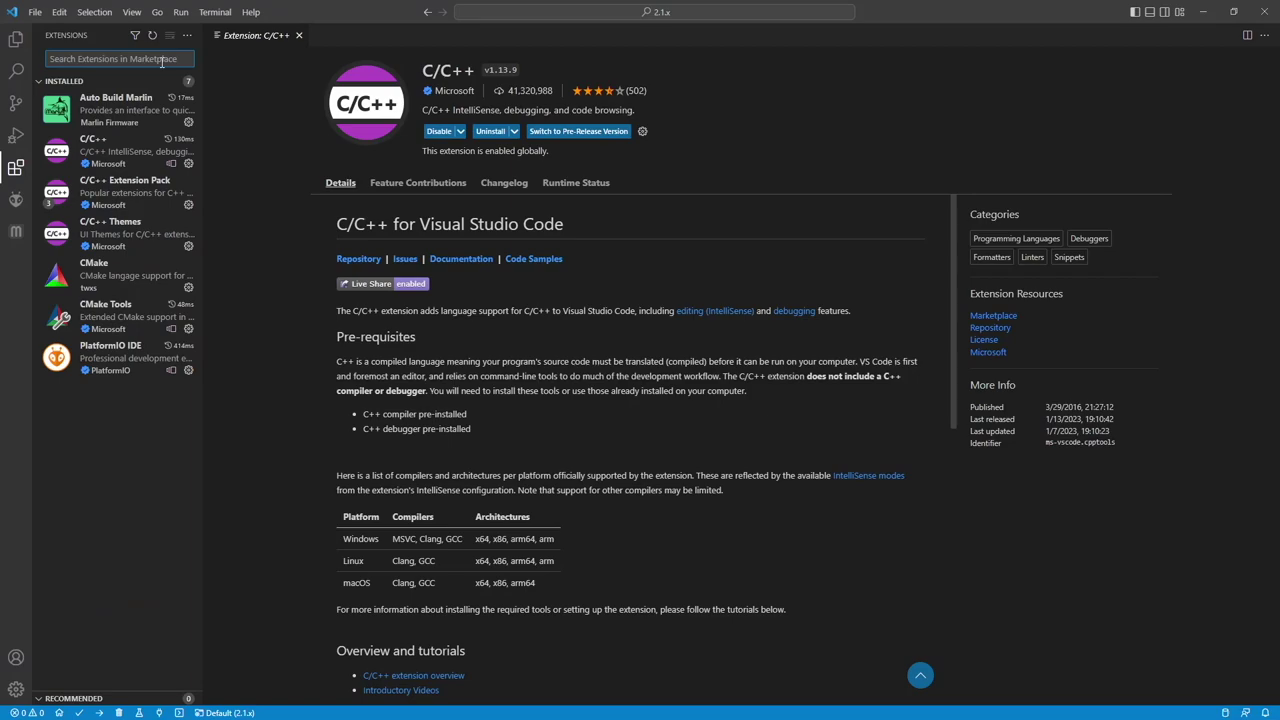
pyautogui.write('autobuild marlin')
pyautogui.moveTo(120, 100)
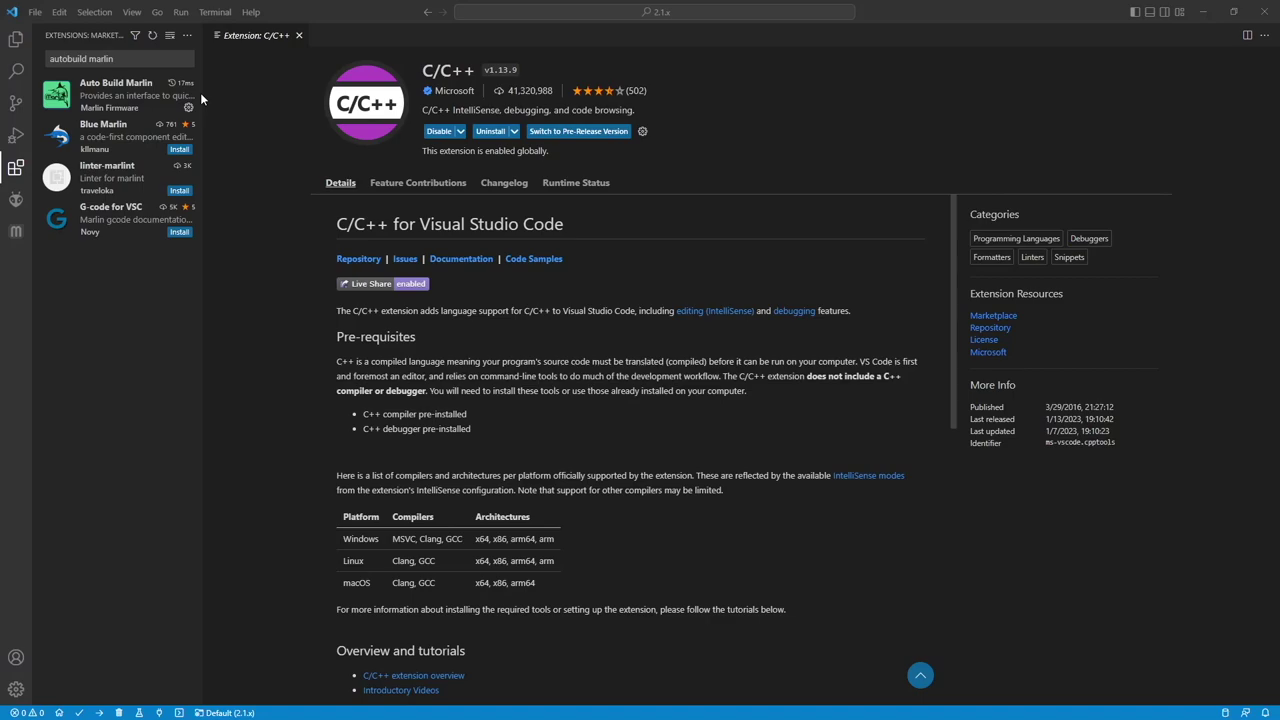
# Clear the extension search and view the details of the installed Auto Build Marlin extension.
pyautogui.click(147, 59)
pyautogui.hotkey('ctrl', 'a')
pyautogui.press('BackSpace')
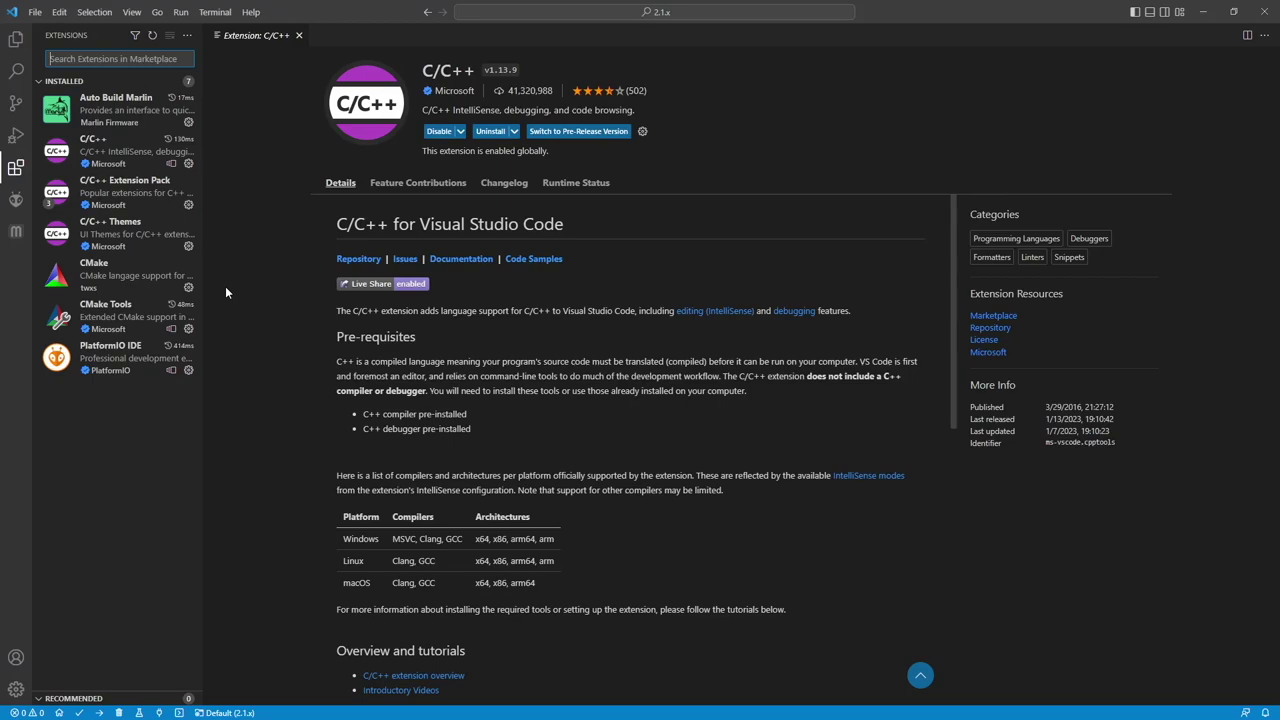
pyautogui.click(115, 108)
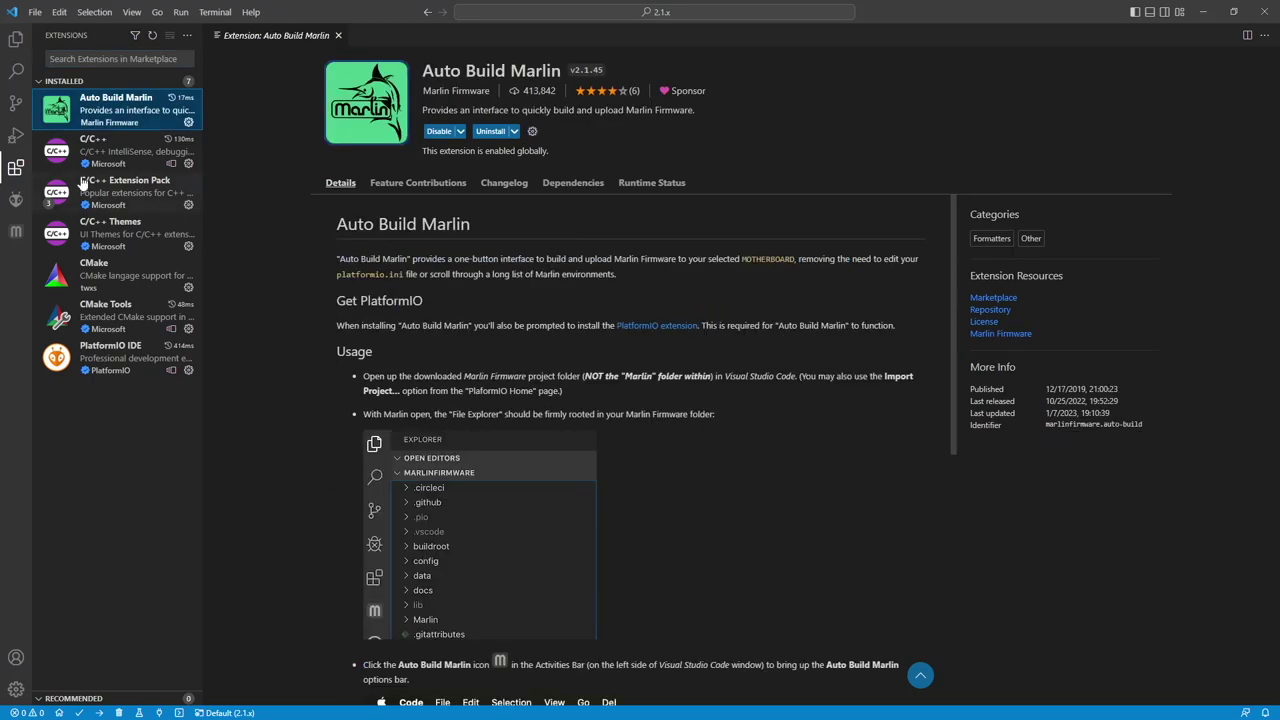
# Open Configuration.h from the Marlin folder, clear the find text, and go to the default settings in the Movement Settings section.
pyautogui.click(14, 39)
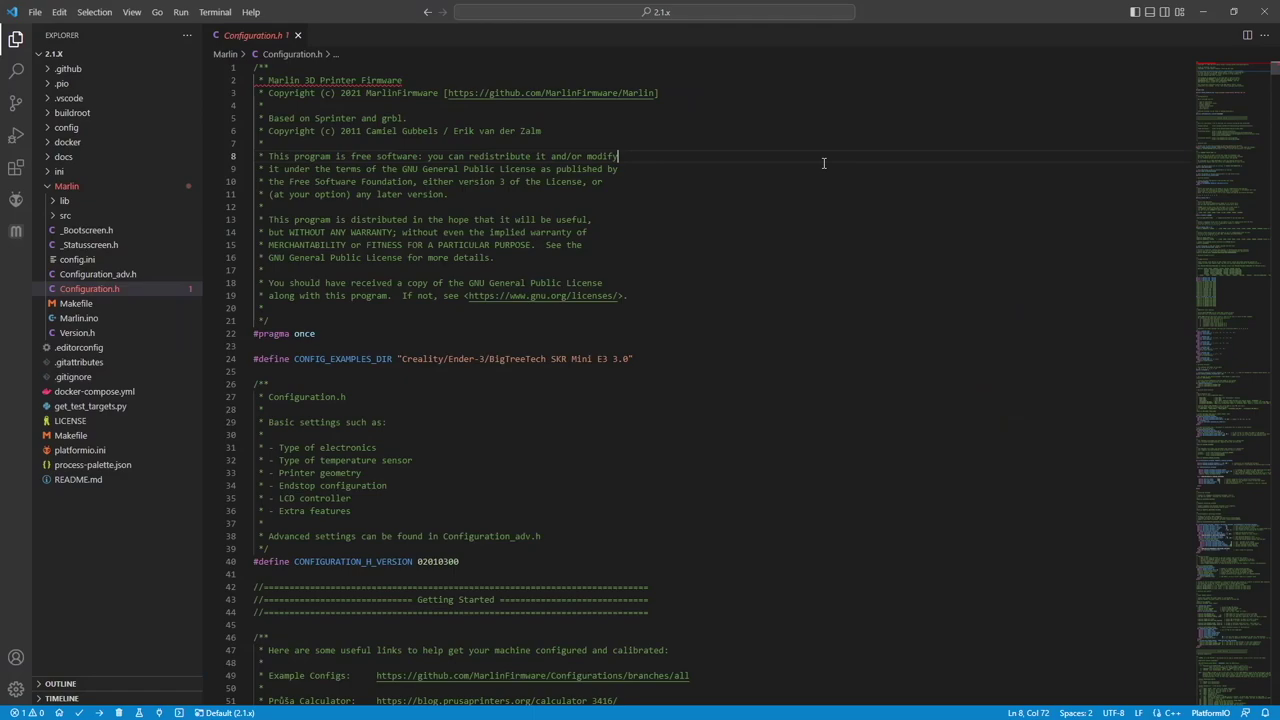
pyautogui.hotkey('ctrl', 'f')
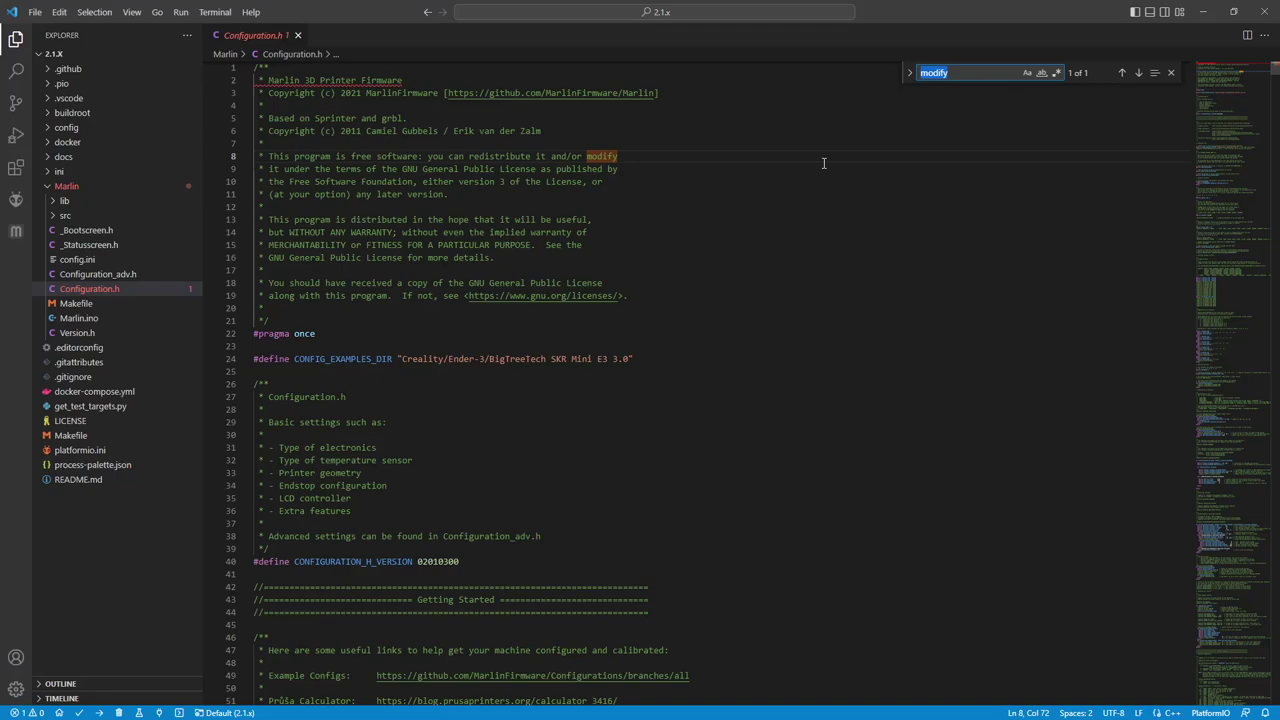
pyautogui.press('BackSpace')
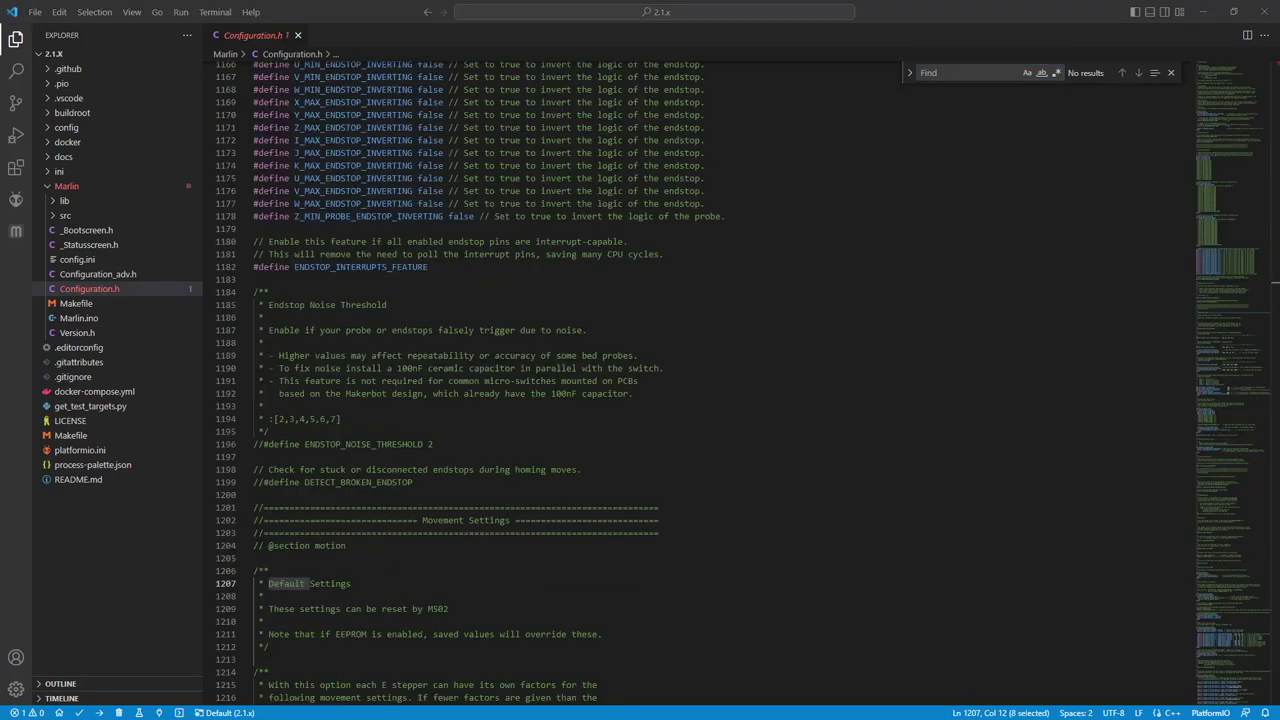
pyautogui.scroll(-5, 640, 434)
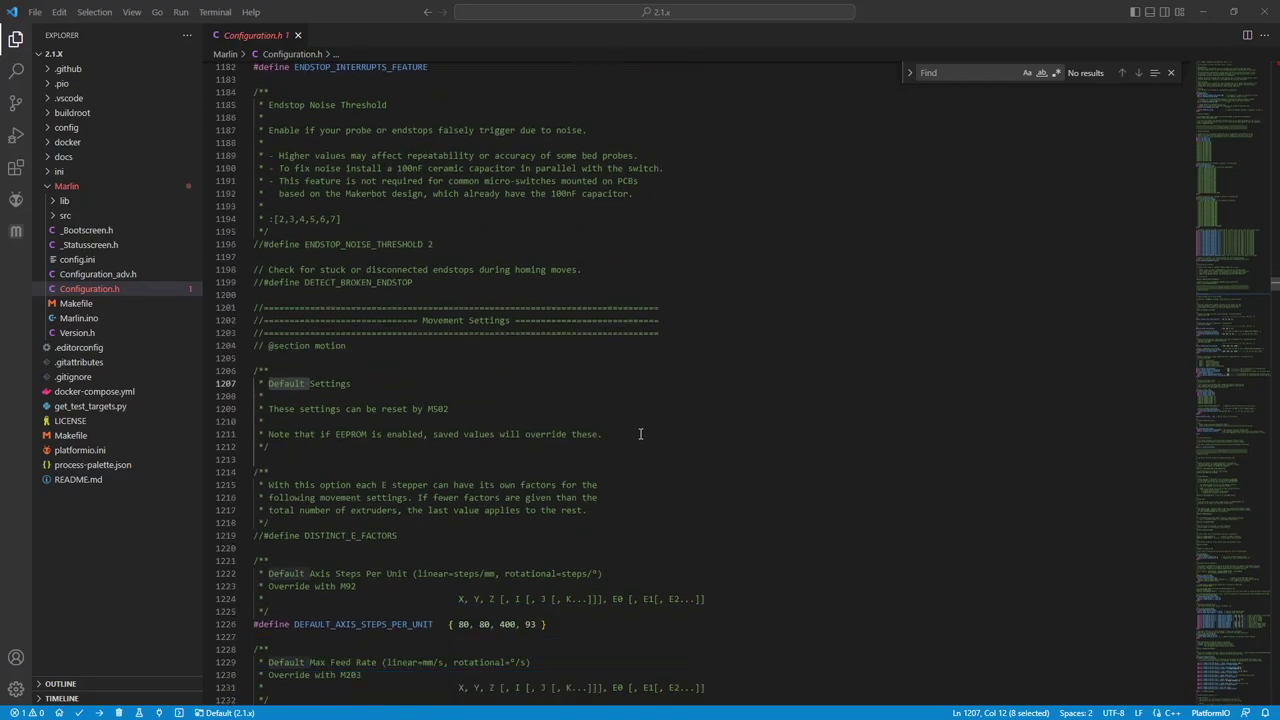
# Locate the DEFAULT_AXIS_STEPS_PER_UNIT definition below the default settings and place the cursor in its values.
pyautogui.scroll(-3, 640, 434)
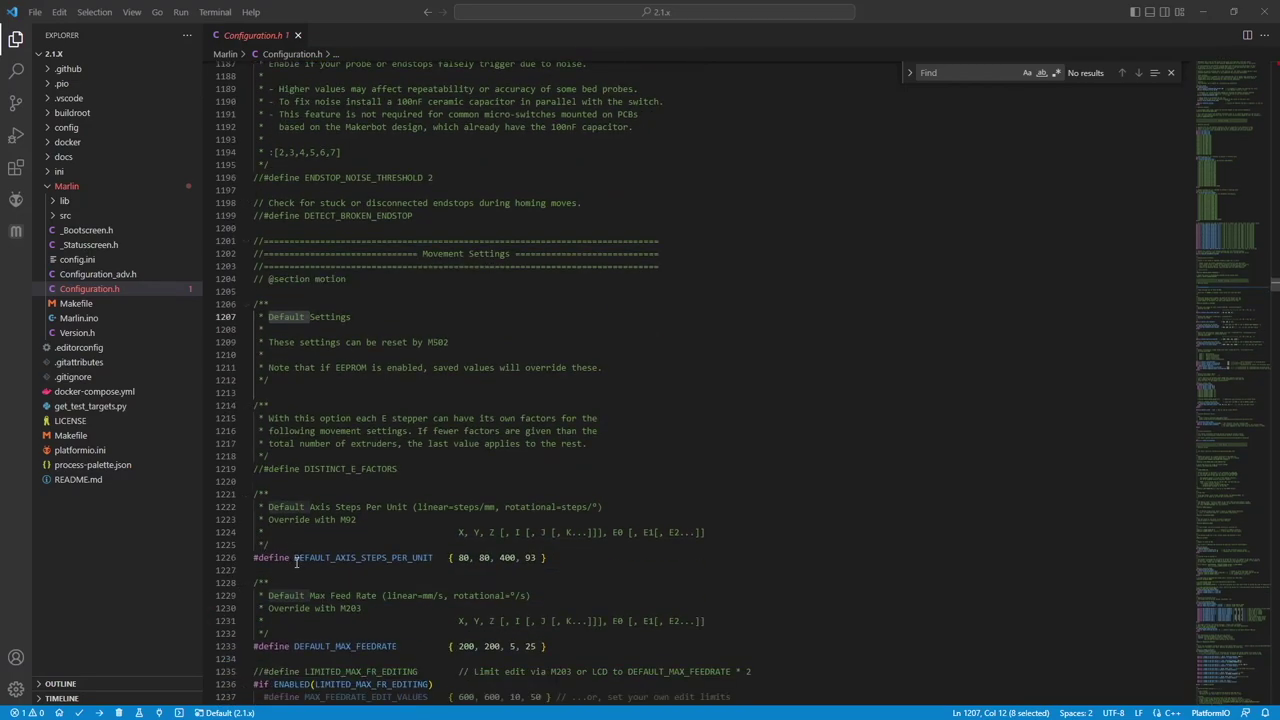
pyautogui.moveTo(293, 557); pyautogui.dragTo(433, 557)
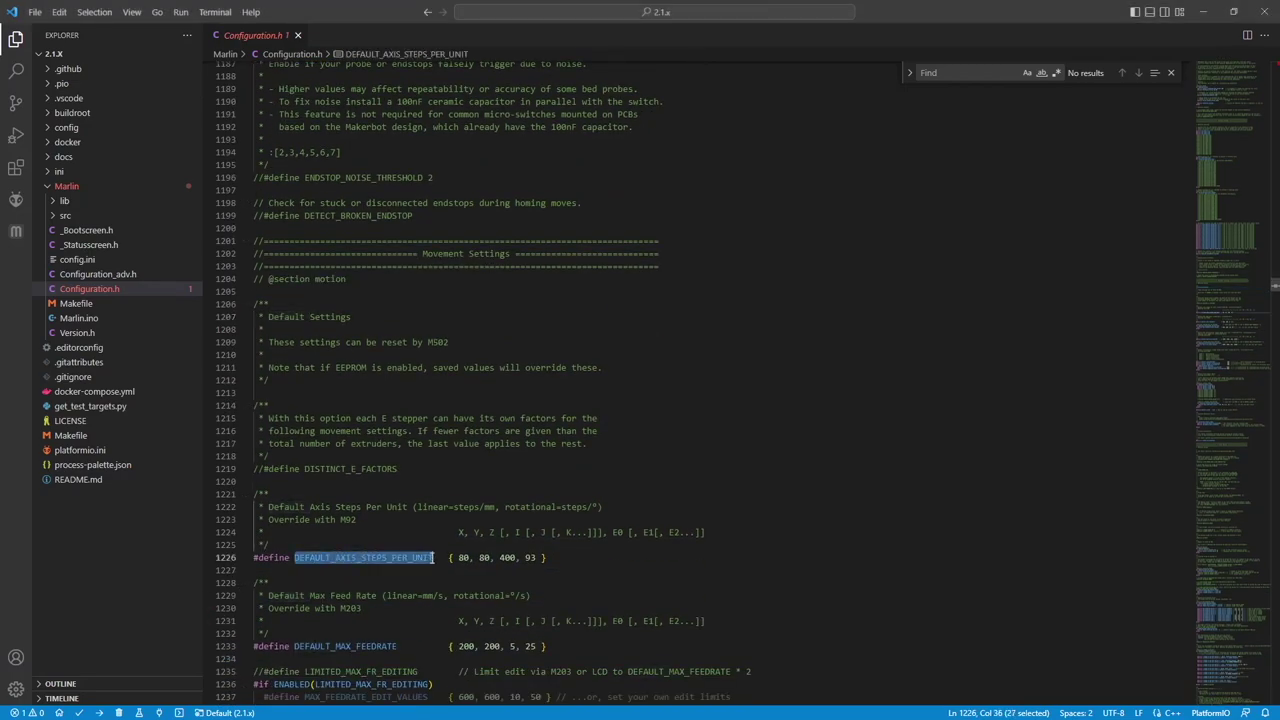
pyautogui.click(449, 557)
pyautogui.click(470, 557)
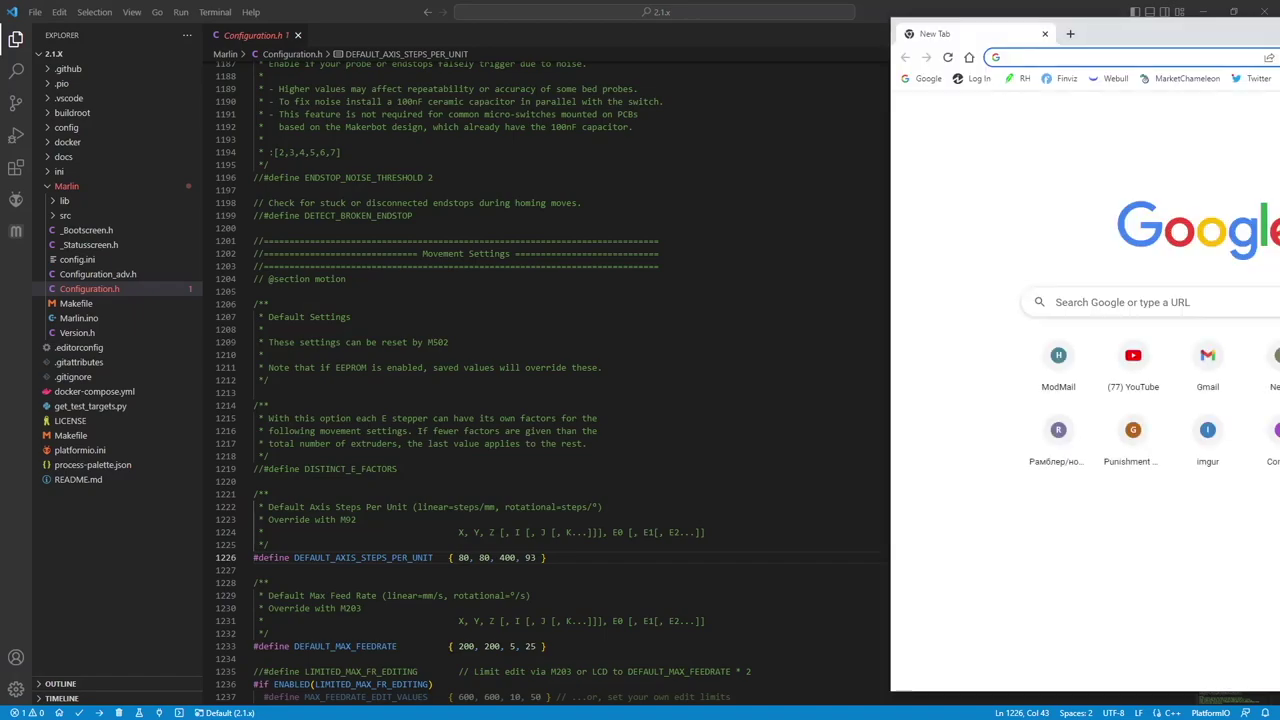
# Switch to Chrome, search Google for "anet a8 default_axis_steps_per_unit", and examine the values quoted in the RepRap result.
pyautogui.click(1028, 57)
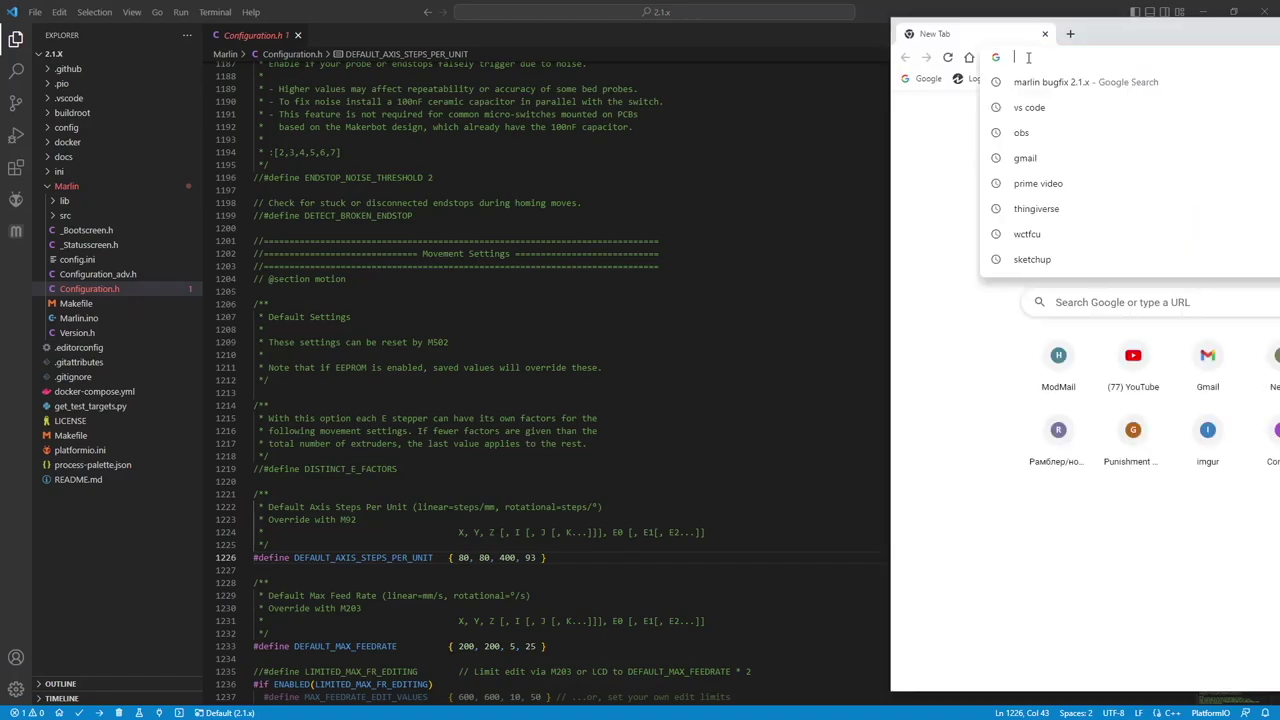
pyautogui.write('anet a8')
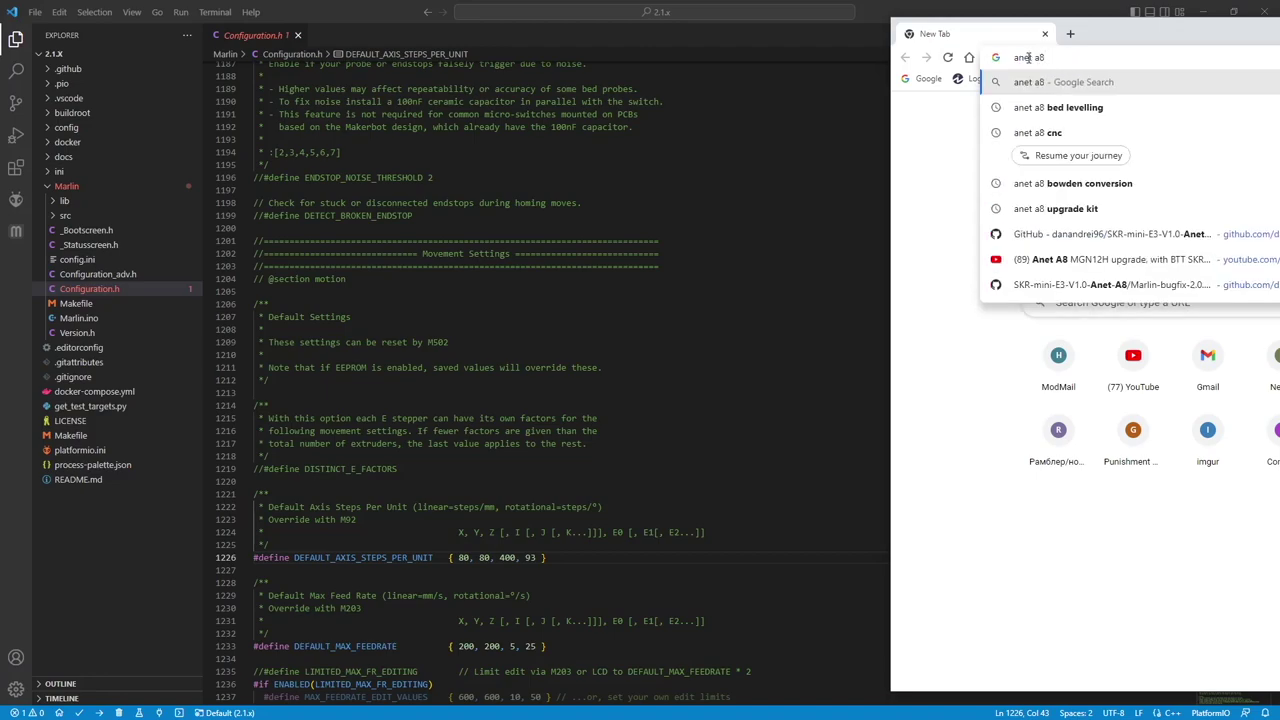
pyautogui.write(' de')
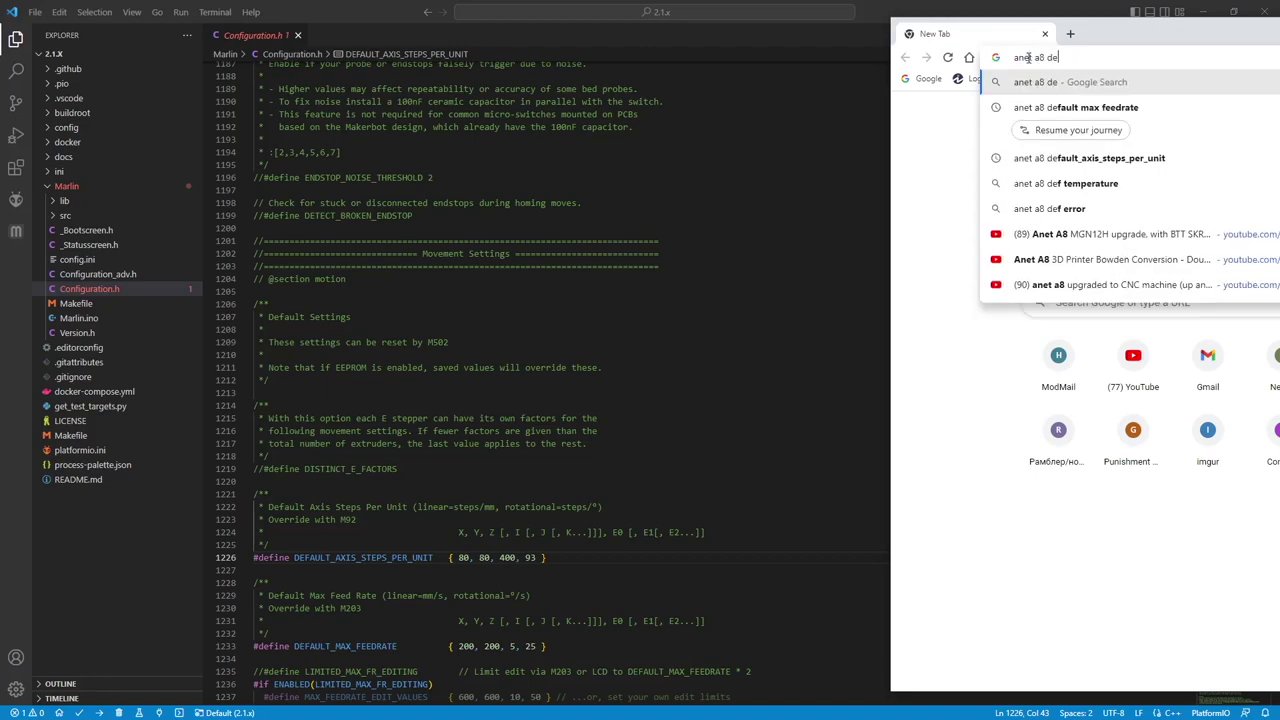
pyautogui.write('fault')
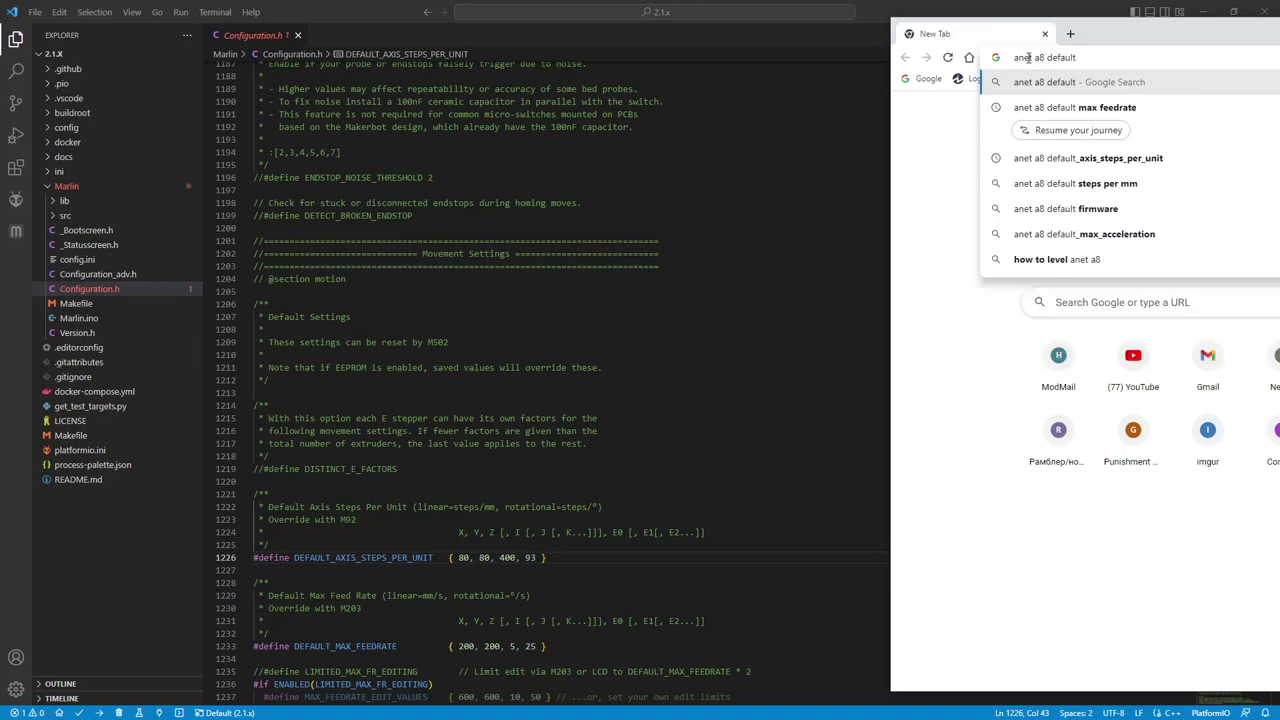
pyautogui.press('Down')
pyautogui.press('Down')
pyautogui.press('Return')
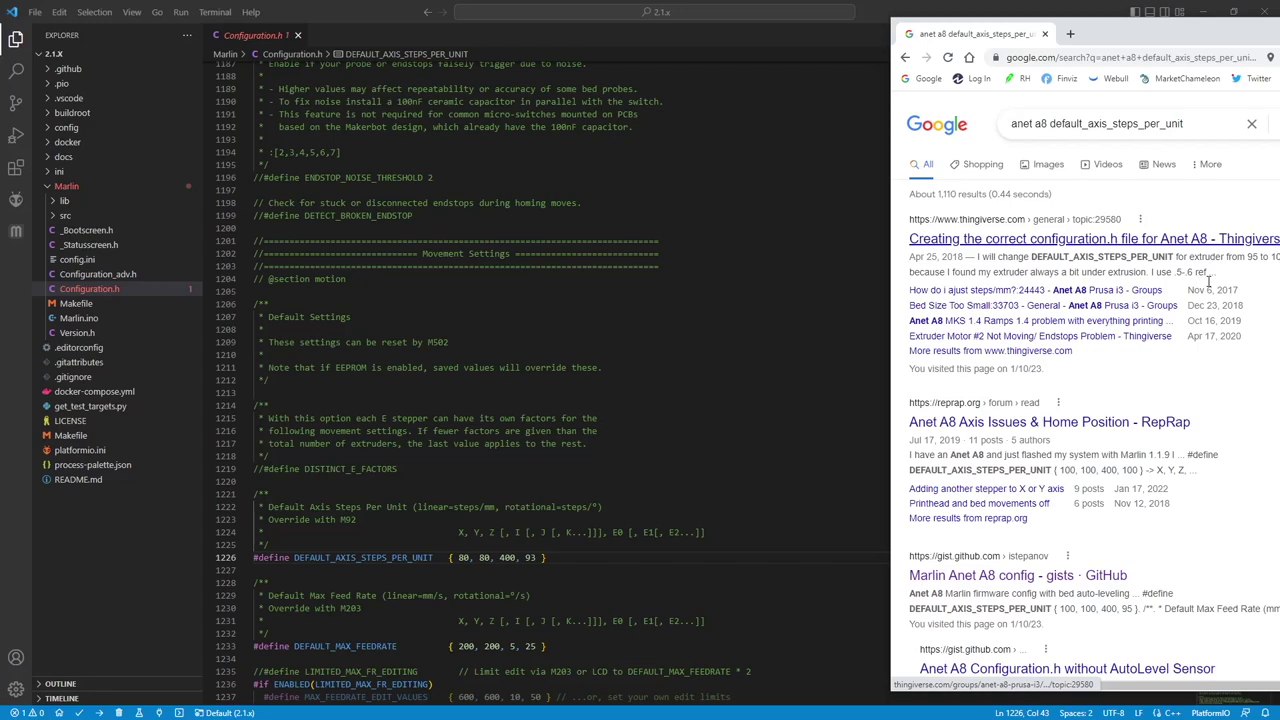
pyautogui.moveTo(1060, 470); pyautogui.dragTo(1138, 472)
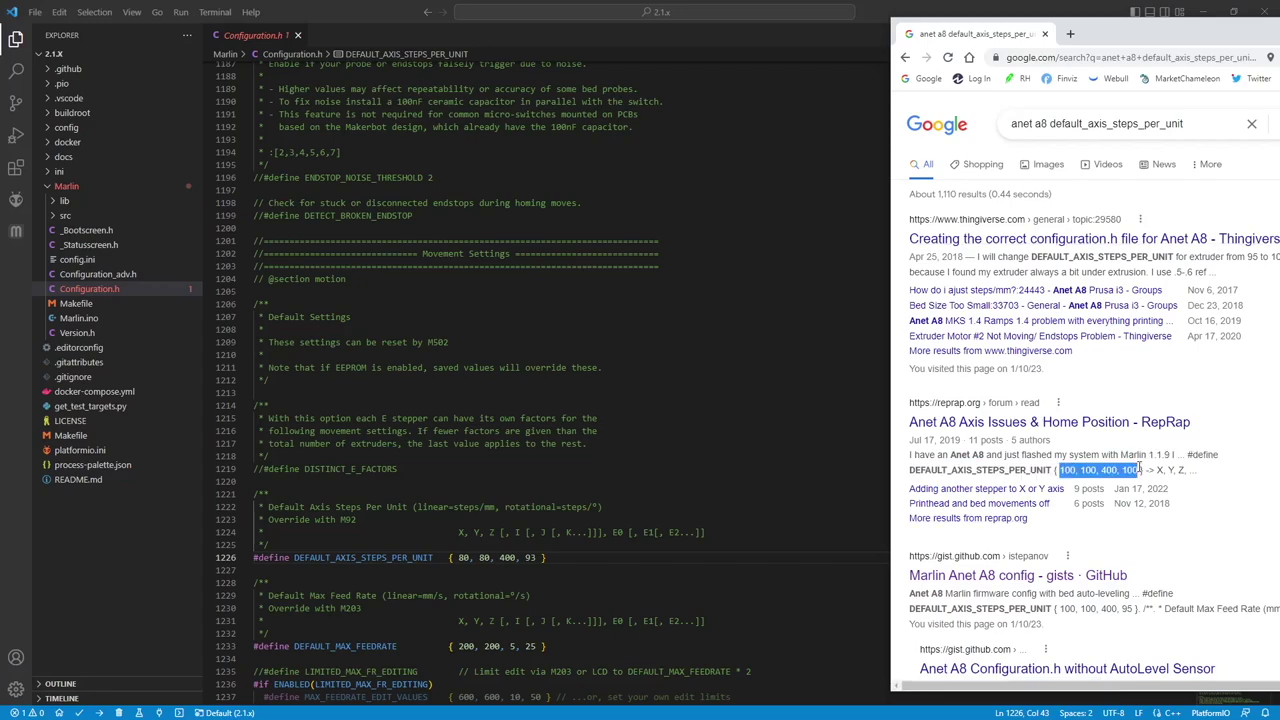
pyautogui.click(955, 456)
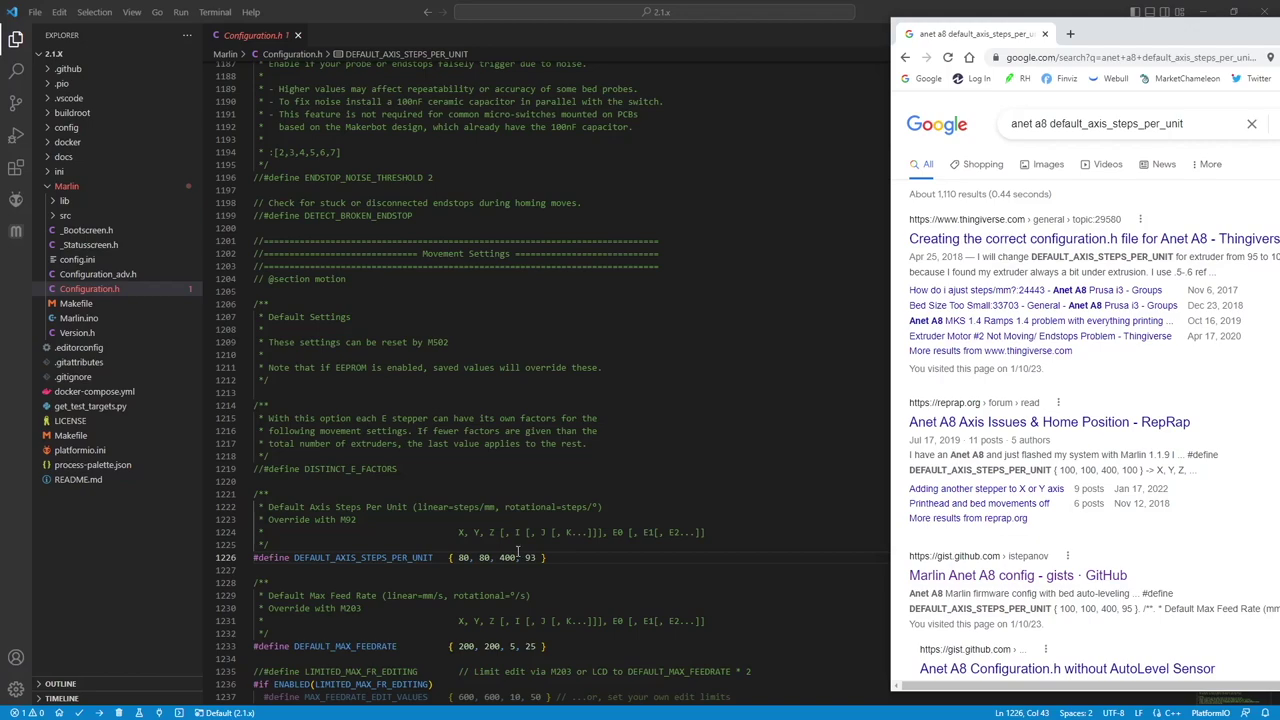
# Return to VS Code and set DEFAULT_AXIS_STEPS_PER_UNIT to { 100, 100, 400, 100 } in Configuration.h.
pyautogui.hotkey('alt', 'Tab')
pyautogui.hotkey('ctrl', 'f')
pyautogui.press('Delete')
pyautogui.press('Delete')
pyautogui.write('100')
pyautogui.press('Delete')
pyautogui.write('10')
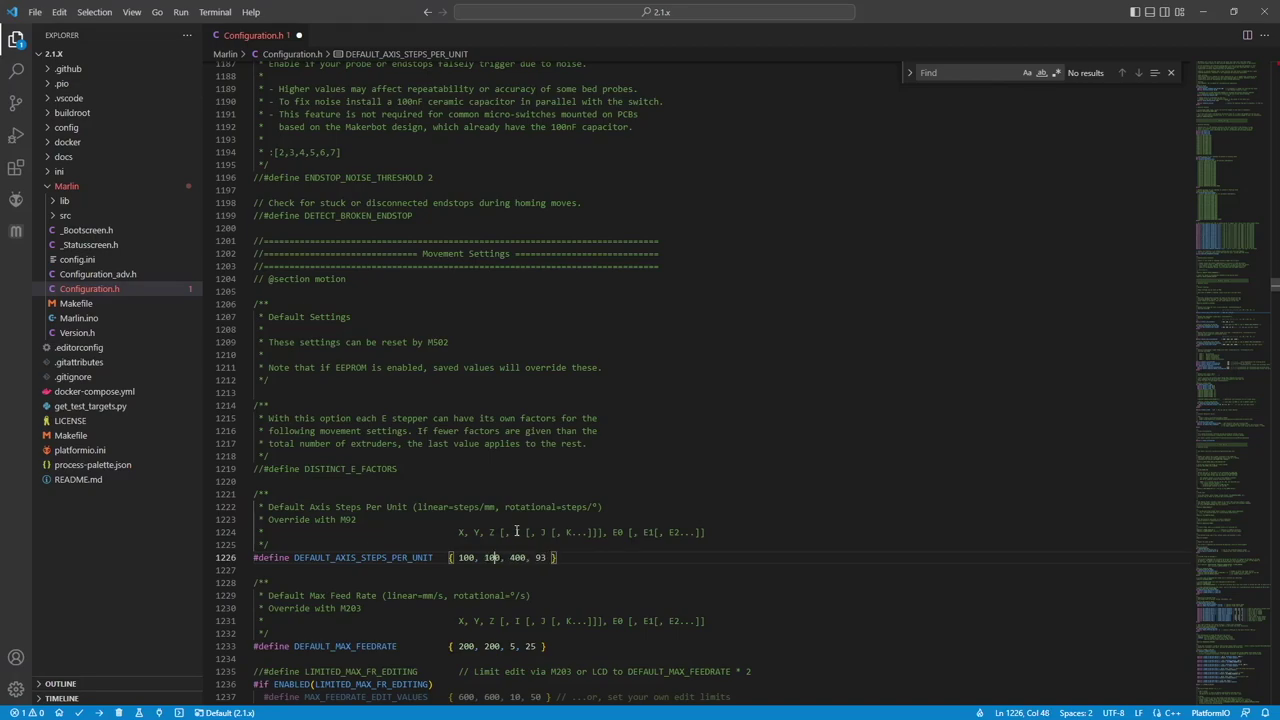
pyautogui.click(538, 557)
pyautogui.press('Delete')
pyautogui.press('Delete')
pyautogui.write('100')
pyautogui.press('End')
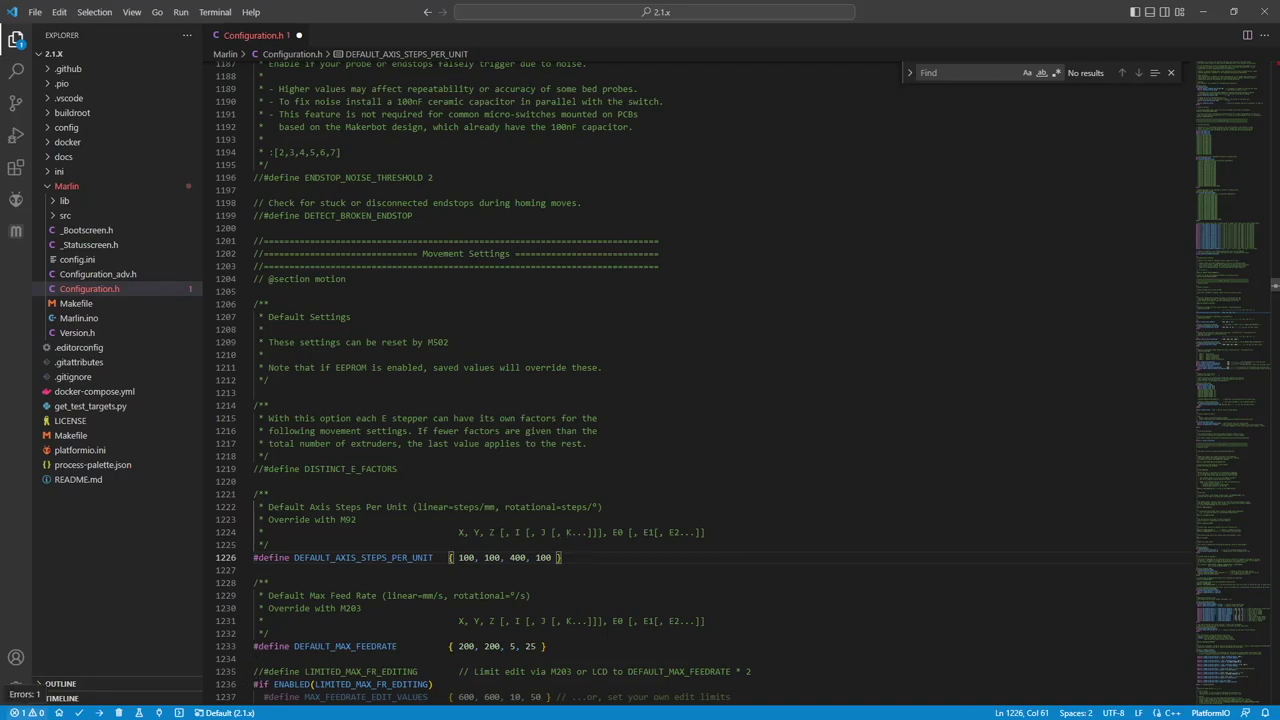
# Switch to Chrome, search Google for "anet a8 default_max feed rate", and view the Marlin Anet A8 config gist.
pyautogui.hotkey('alt', 'Tab')
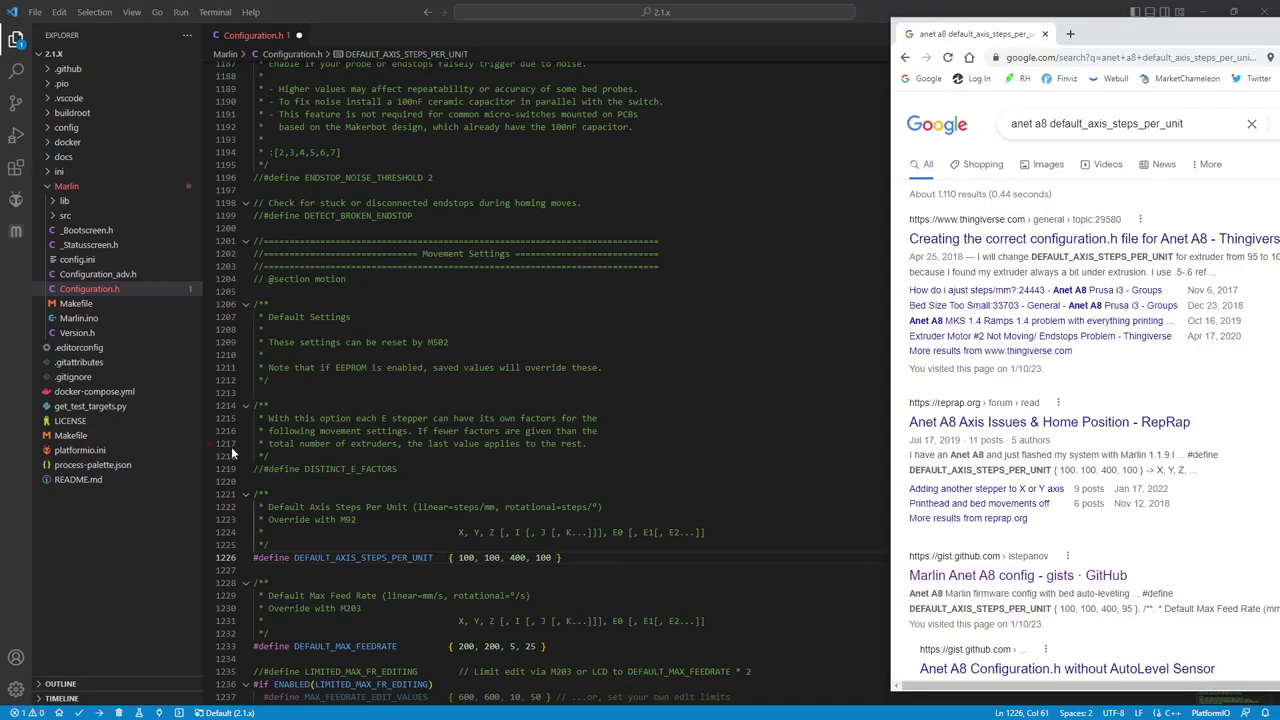
pyautogui.click(1175, 121)
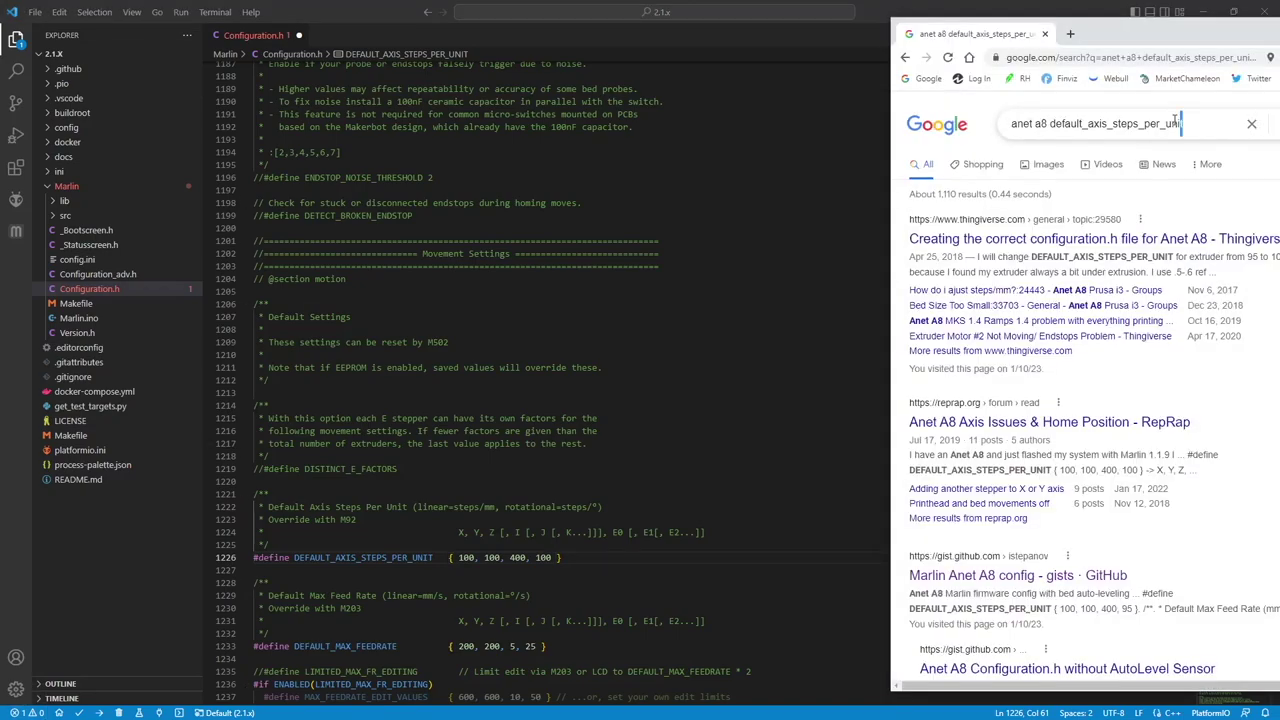
pyautogui.moveTo(1182, 123); pyautogui.dragTo(1100, 123)
pyautogui.press('BackSpace')
pyautogui.press('BackSpace')
pyautogui.press('BackSpace')
pyautogui.press('BackSpace')
pyautogui.write('max feed r')
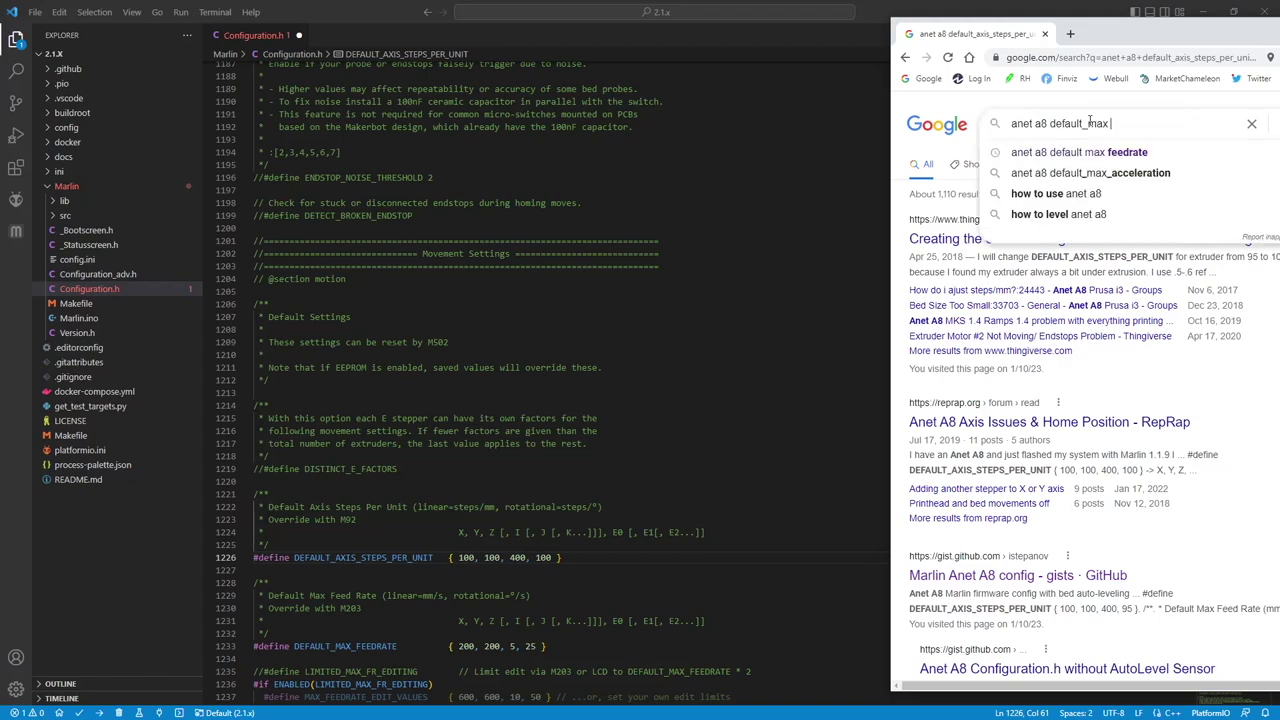
pyautogui.write('ate')
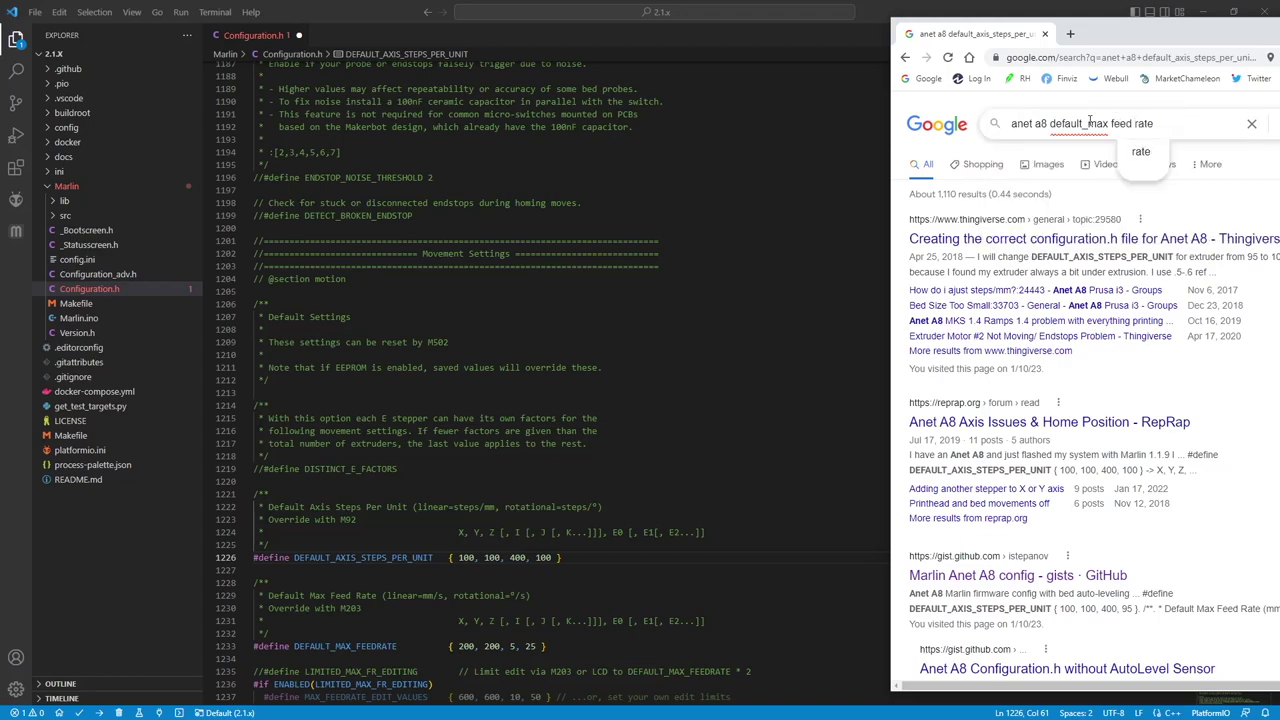
pyautogui.press('Return')
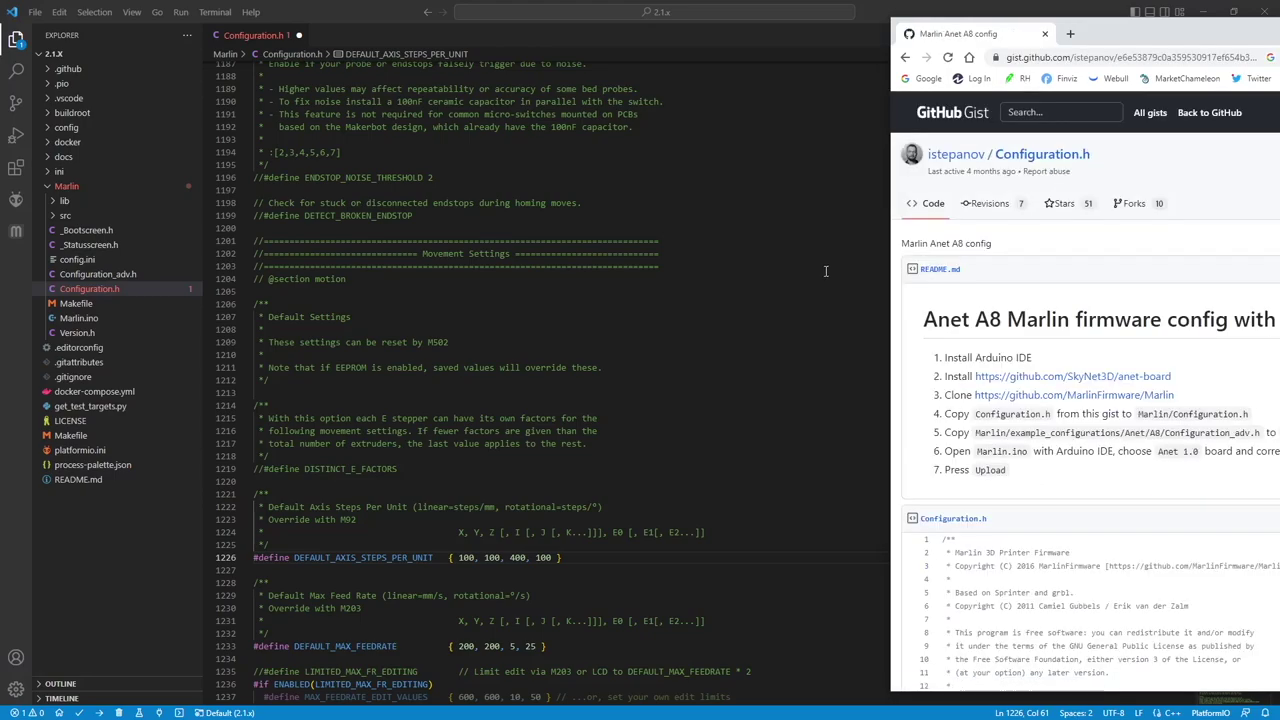
pyautogui.moveTo(1232, 38); pyautogui.dragTo(1105, 33)
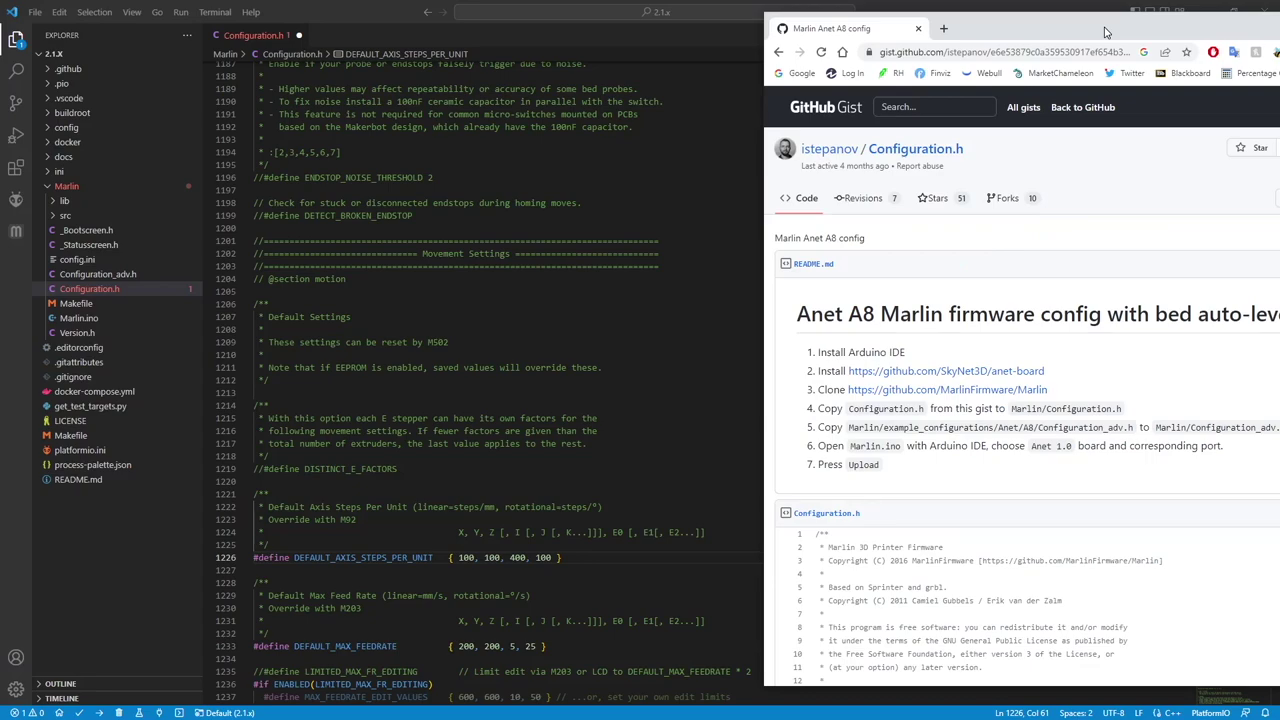
pyautogui.click(1150, 30)
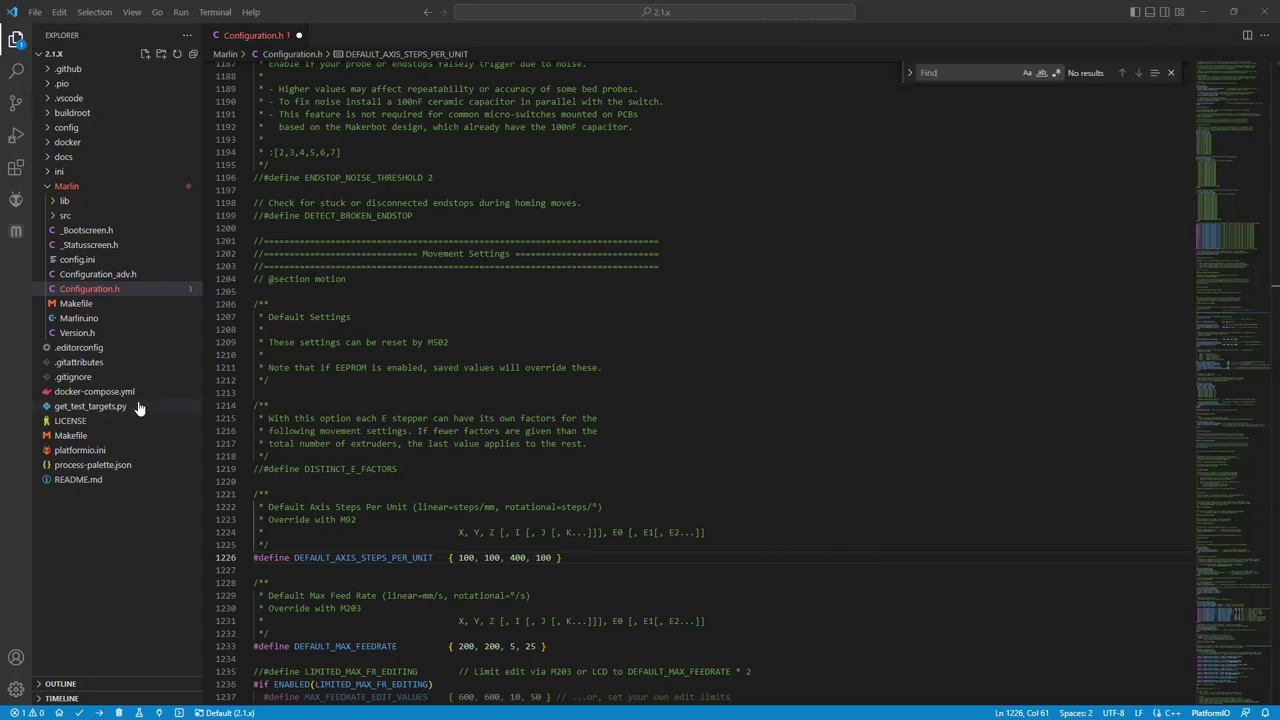
# Open a second VS Code window and arrange it side by side with the window holding the 2.1.x Configuration.h.
pyautogui.press('super+Down')
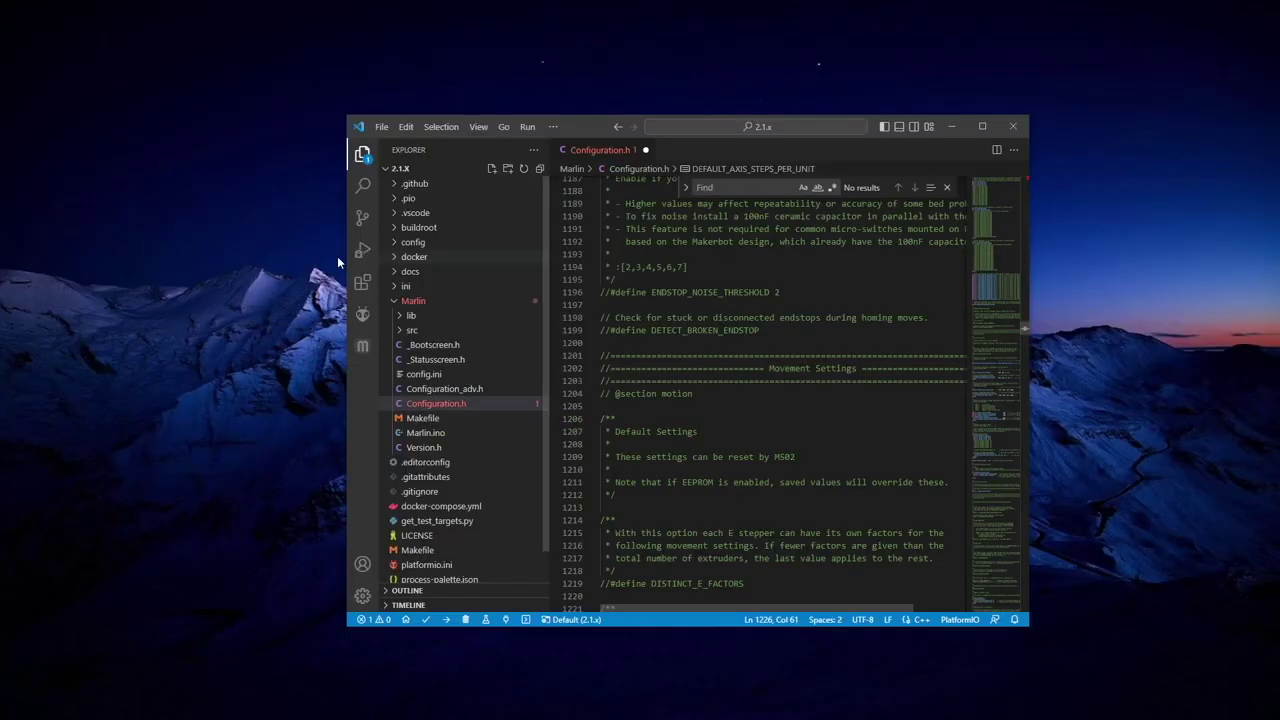
pyautogui.moveTo(579, 126); pyautogui.dragTo(682, 435)
pyautogui.click(683, 357)
pyautogui.doubleClick(683, 357)
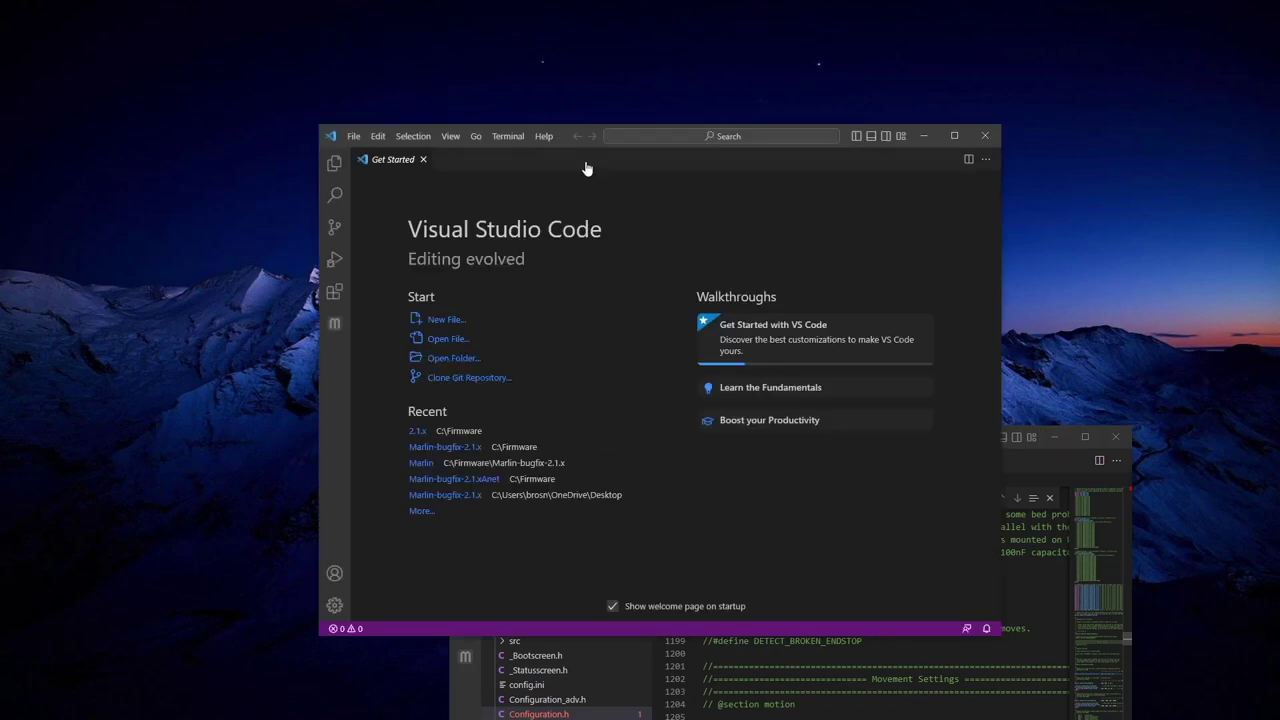
pyautogui.moveTo(570, 136); pyautogui.dragTo(640, 143)
pyautogui.press('super+Right')
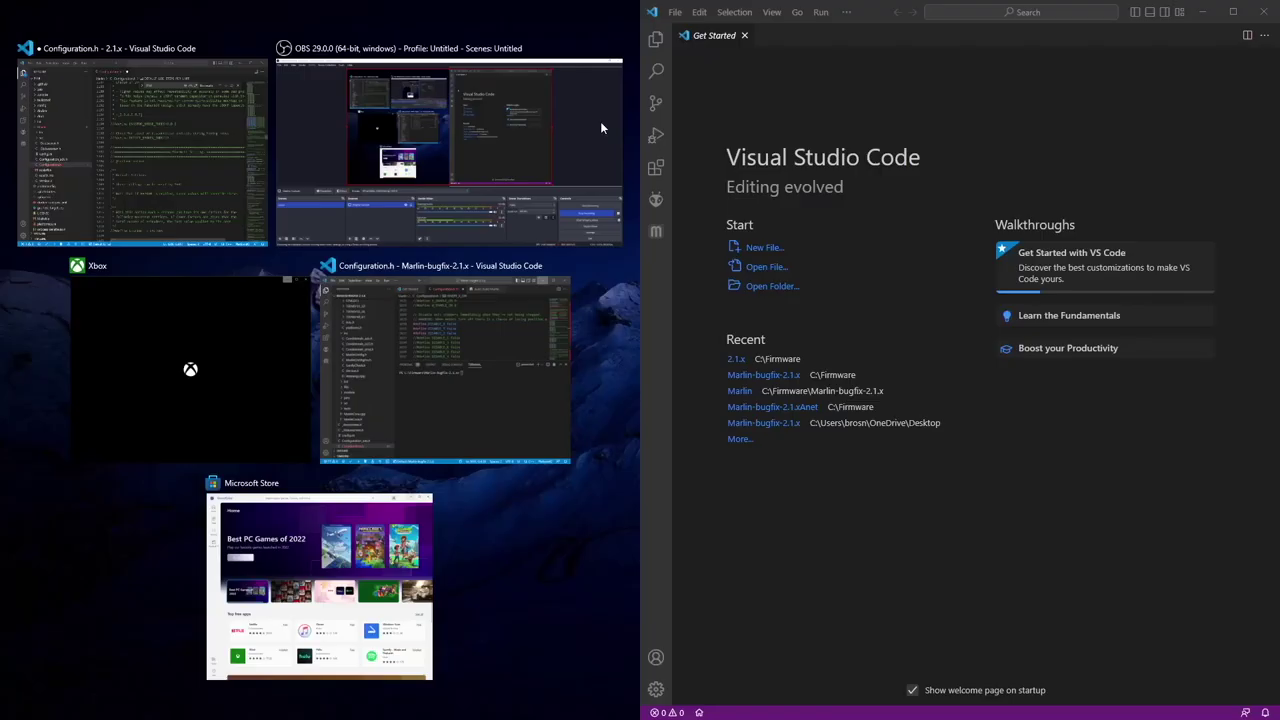
pyautogui.click(175, 146)
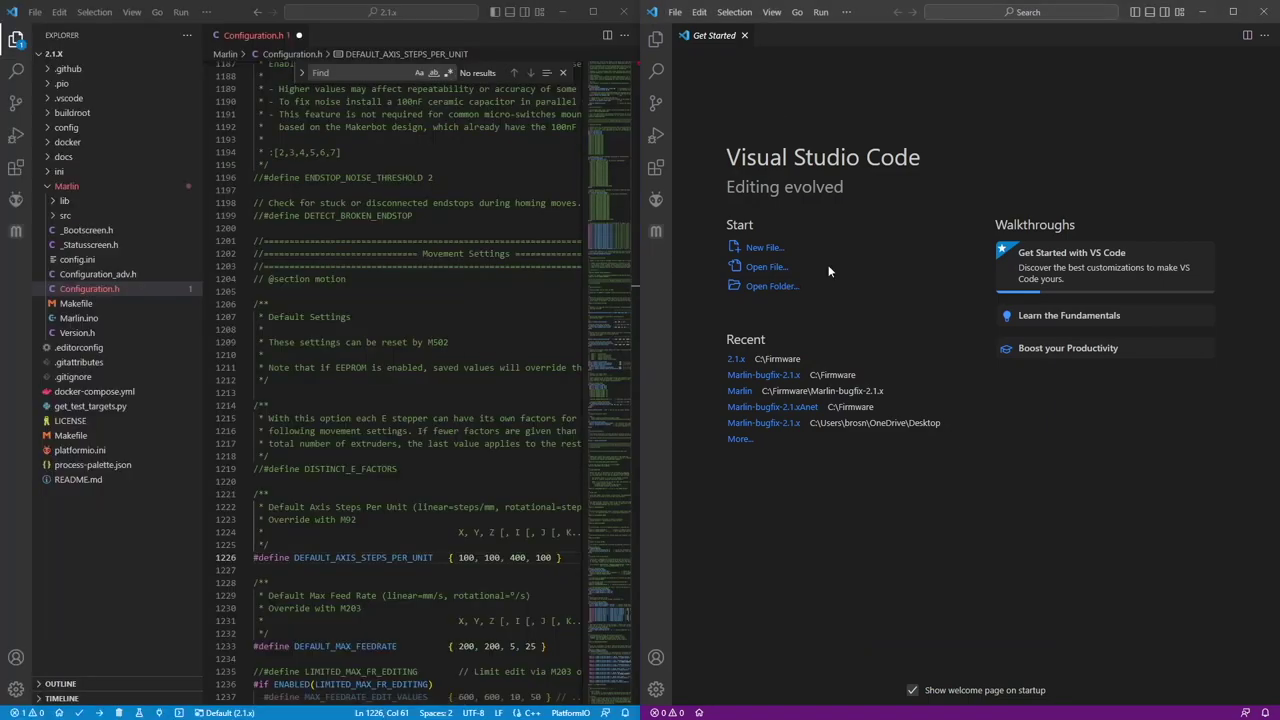
# Open the Anet A8 example Configuration.h from Desktop\Configurations-bugfix-2.1.x\config\examples\Anet\A8 in the new VS Code window.
pyautogui.click(740, 263)
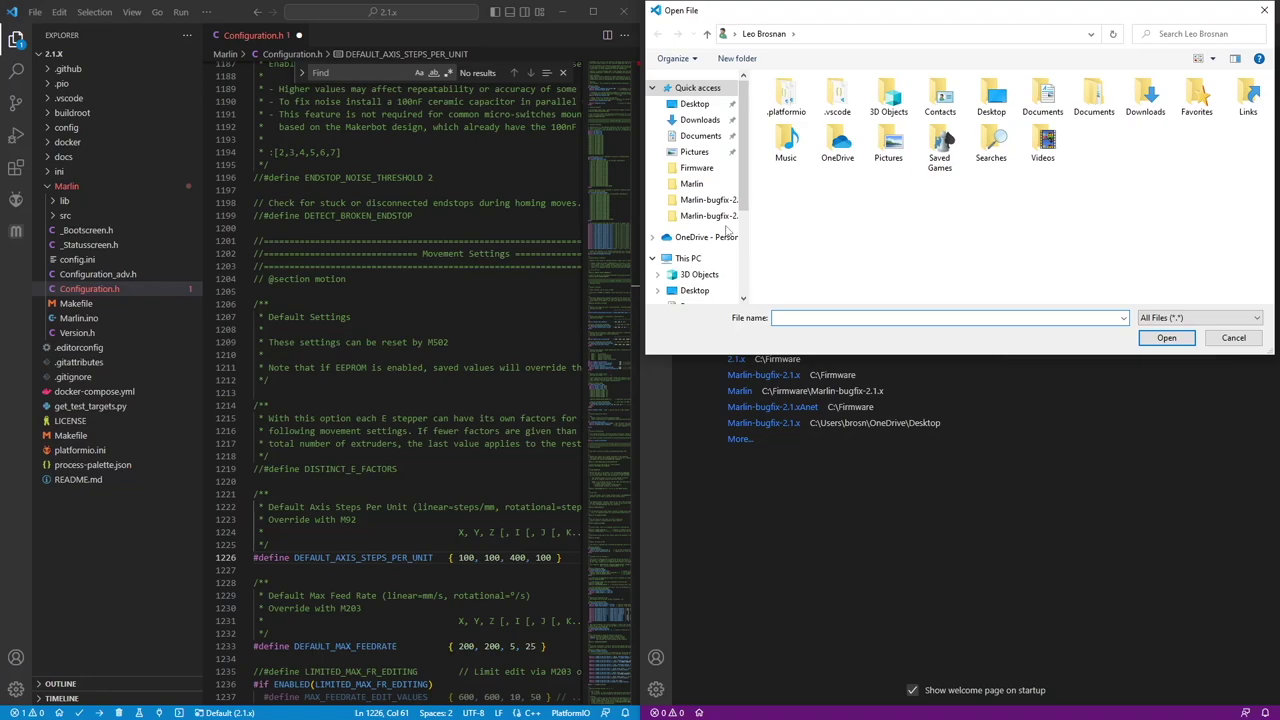
pyautogui.click(696, 105)
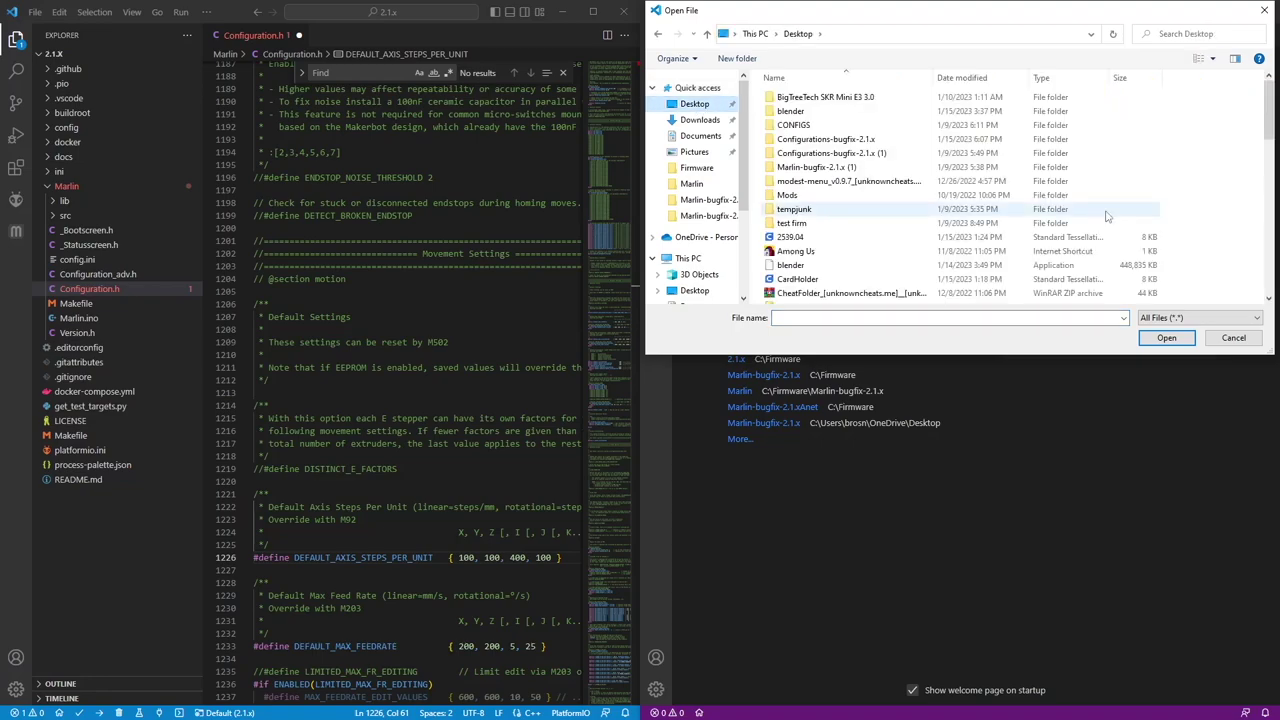
pyautogui.doubleClick(893, 145)
pyautogui.doubleClick(800, 97)
pyautogui.doubleClick(807, 113)
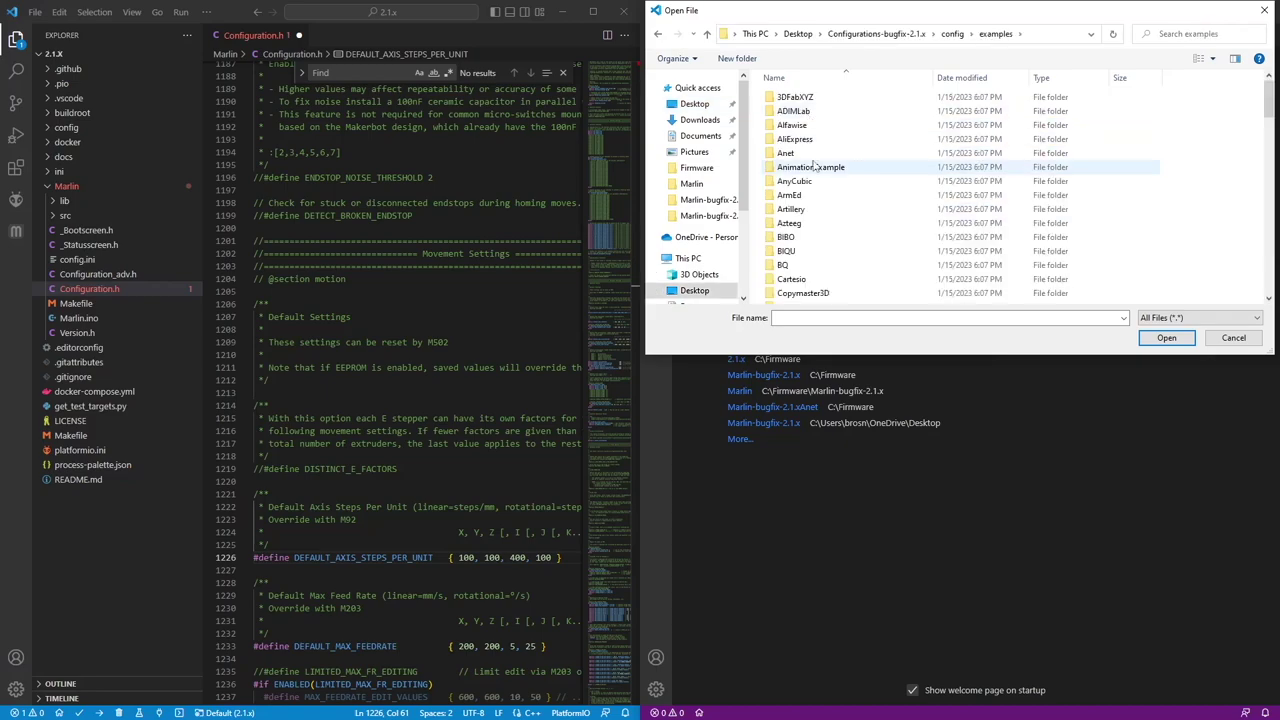
pyautogui.doubleClick(811, 155)
pyautogui.doubleClick(809, 125)
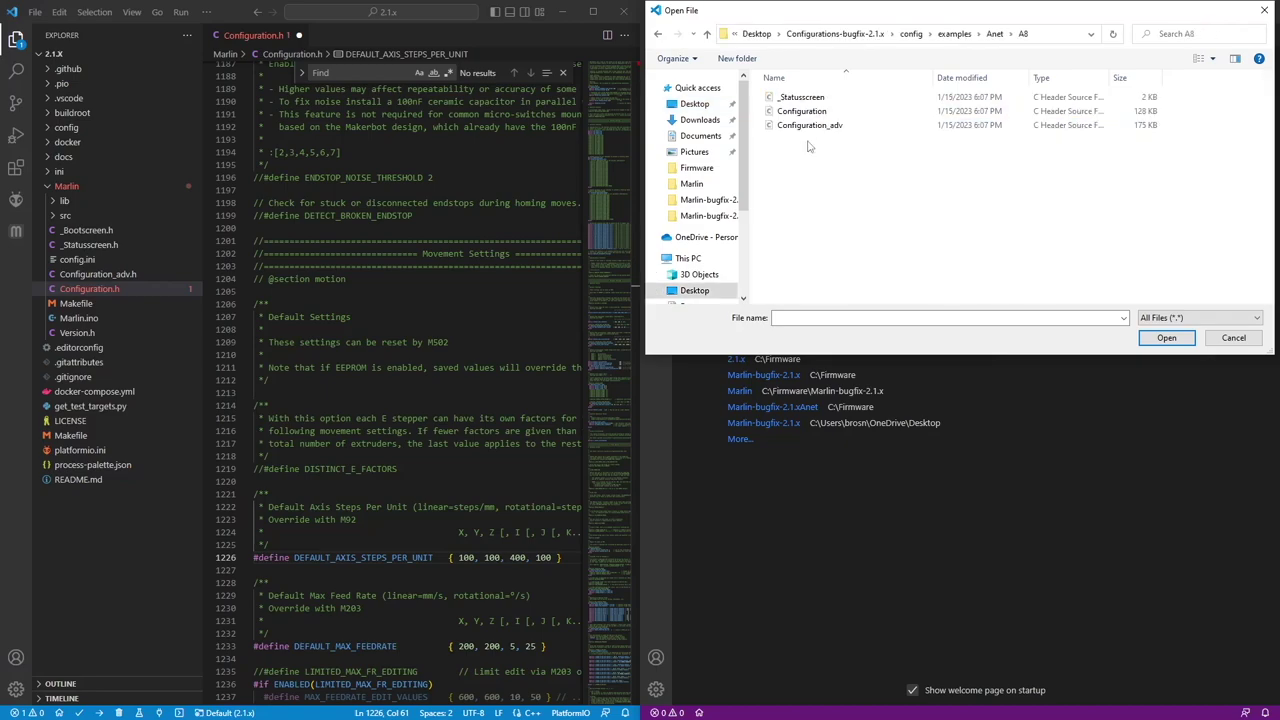
pyautogui.doubleClick(812, 113)
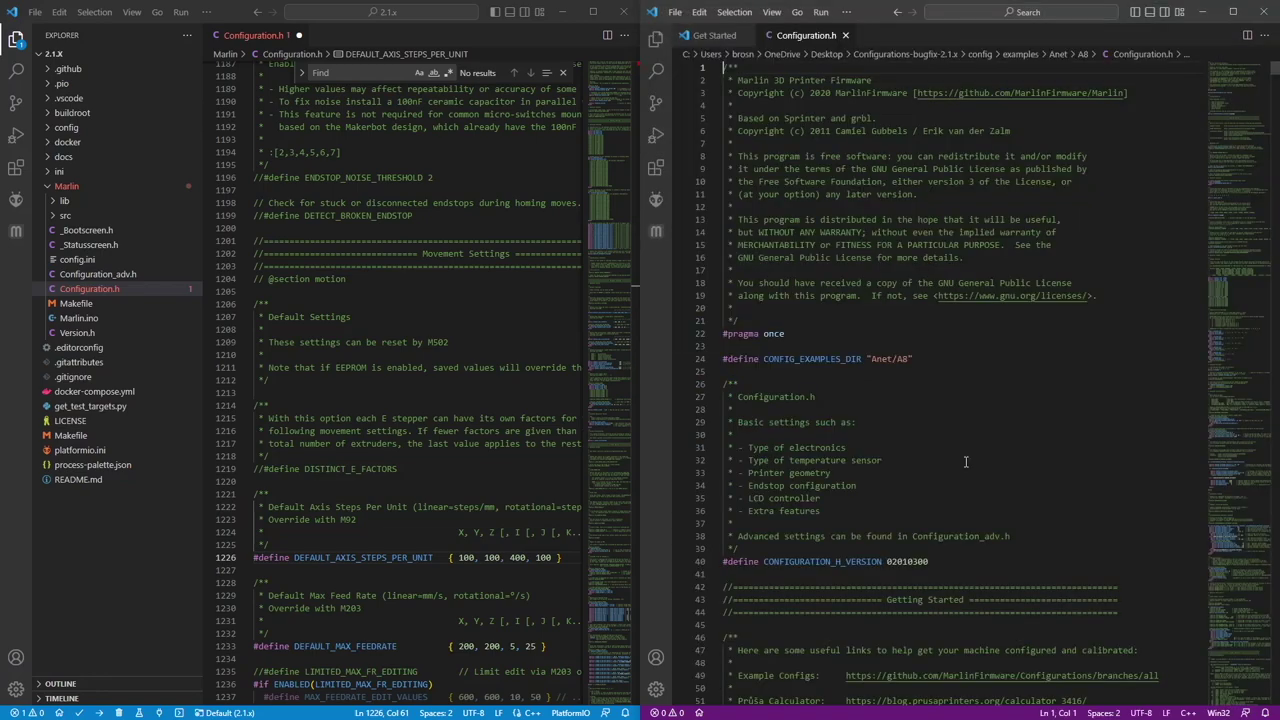
# Find "default_max" in the Anet A8 example Configuration.h.
pyautogui.click(474, 279)
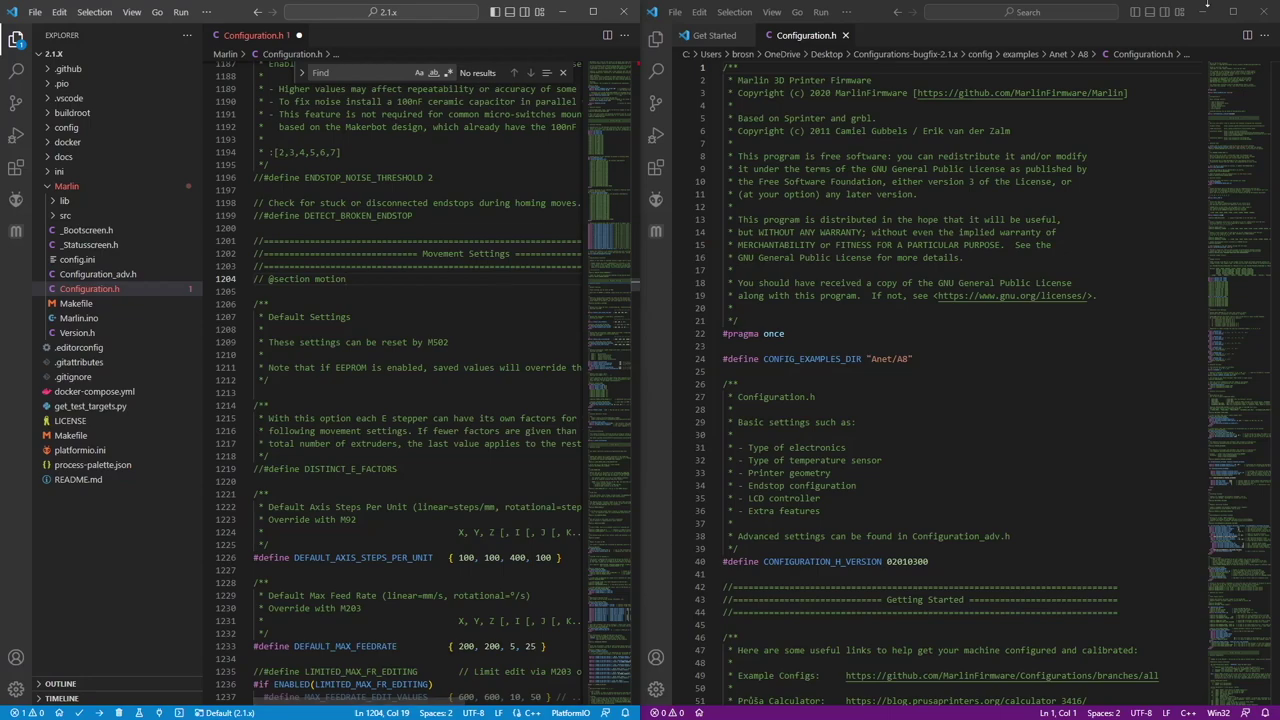
pyautogui.click(1127, 136)
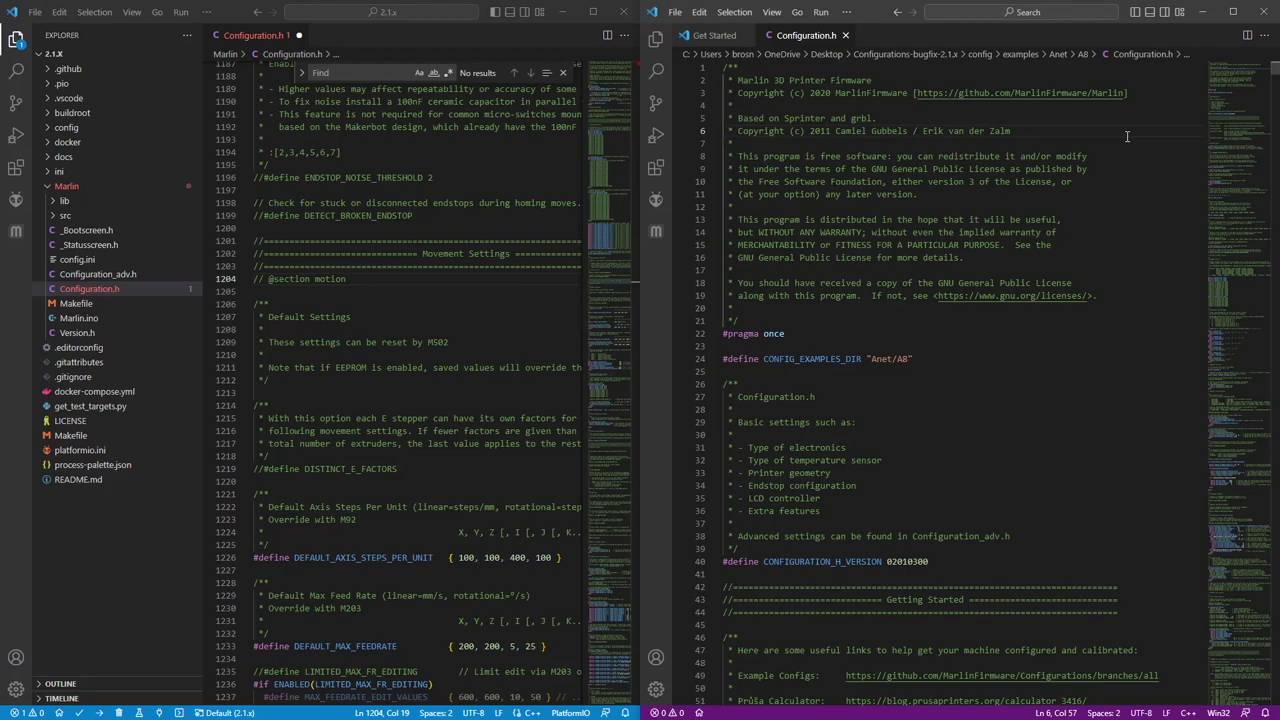
pyautogui.hotkey('ctrl', 'f')
pyautogui.write('default')
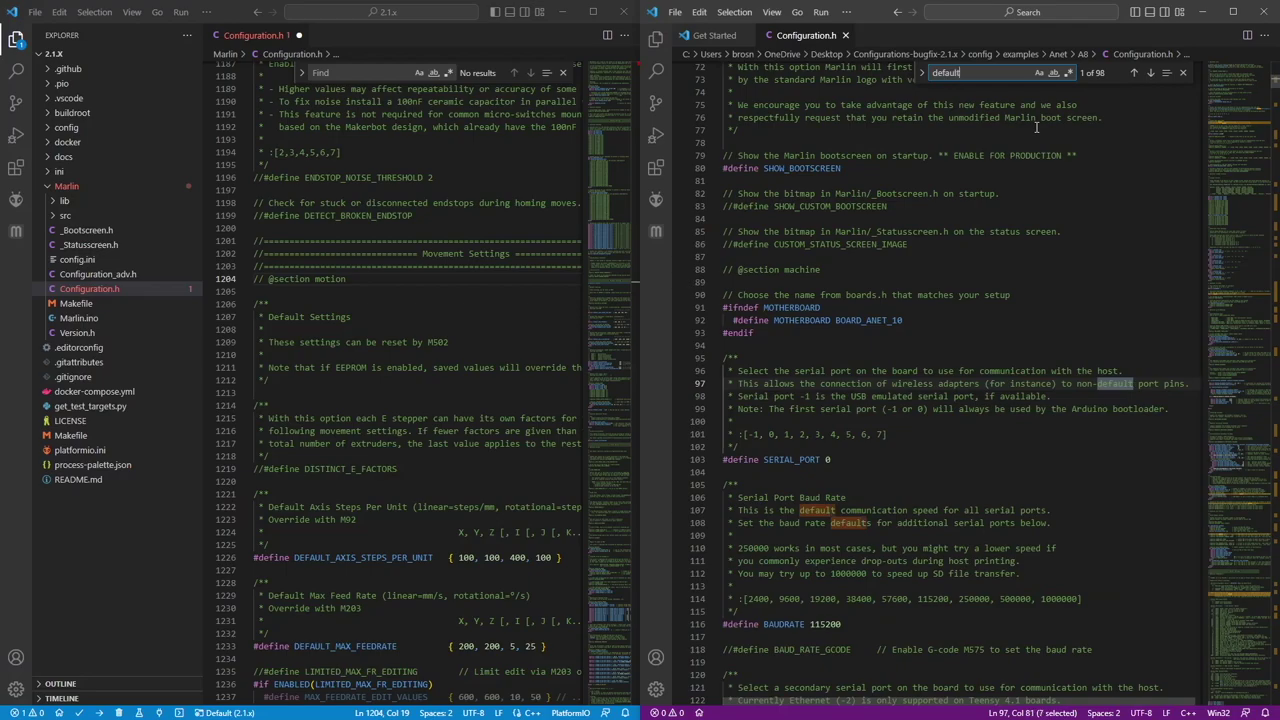
pyautogui.write('_max')
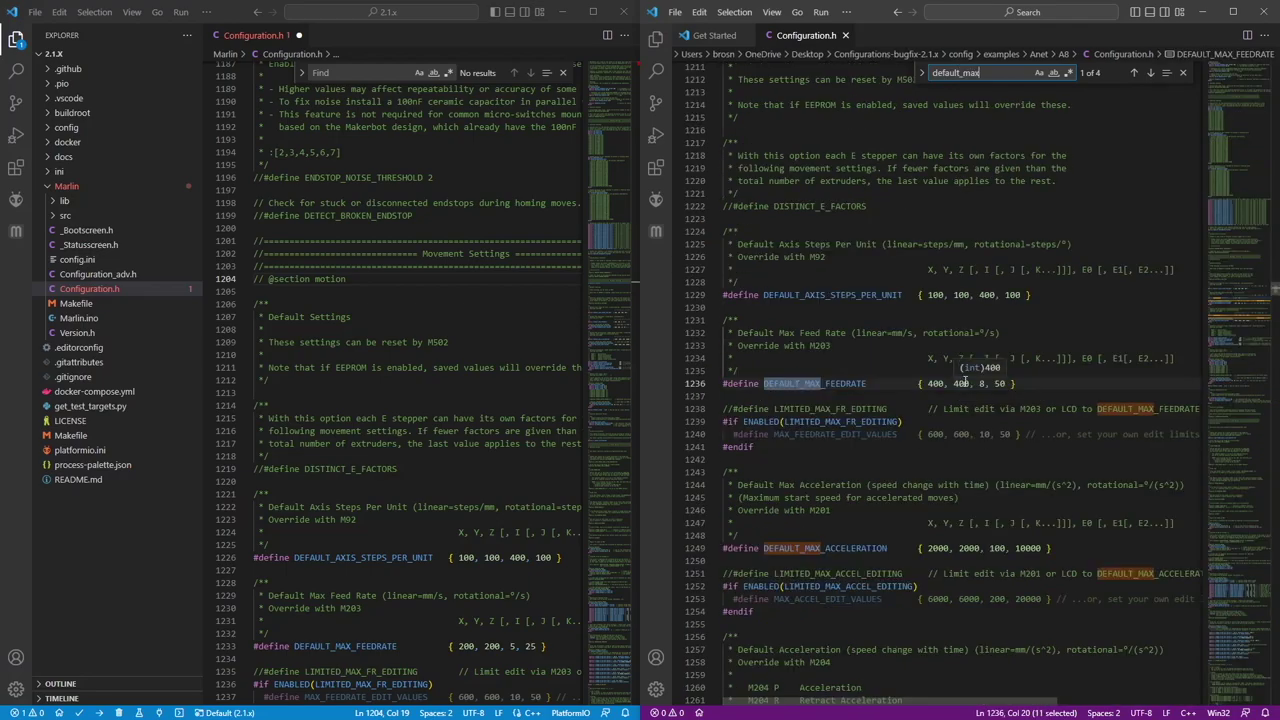
# Set DEFAULT_MAX_FEEDRATE to { 400, 400, 8, 50 } in the 2.1.x Configuration.h, matching the Anet A8 example.
pyautogui.scroll(-3, 455, 480)
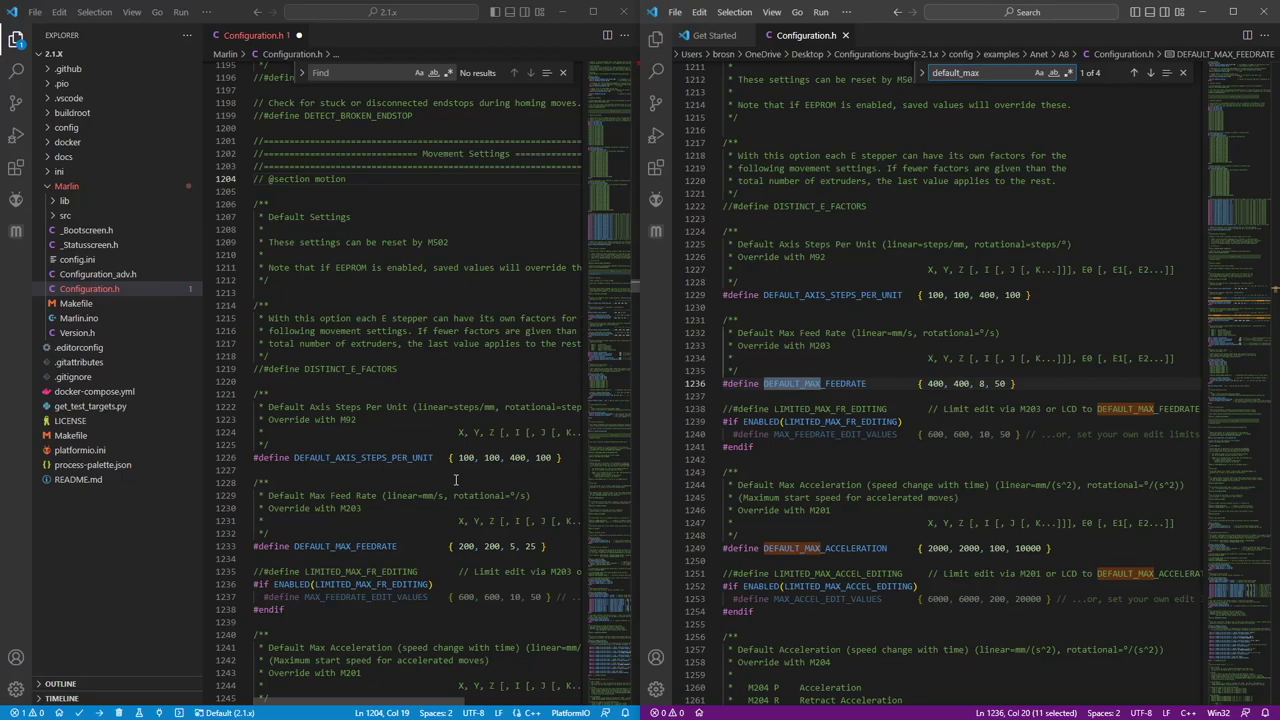
pyautogui.scroll(-1, 455, 480)
pyautogui.click(466, 512)
pyautogui.press('BackSpace')
pyautogui.write('4')
pyautogui.click(490, 512)
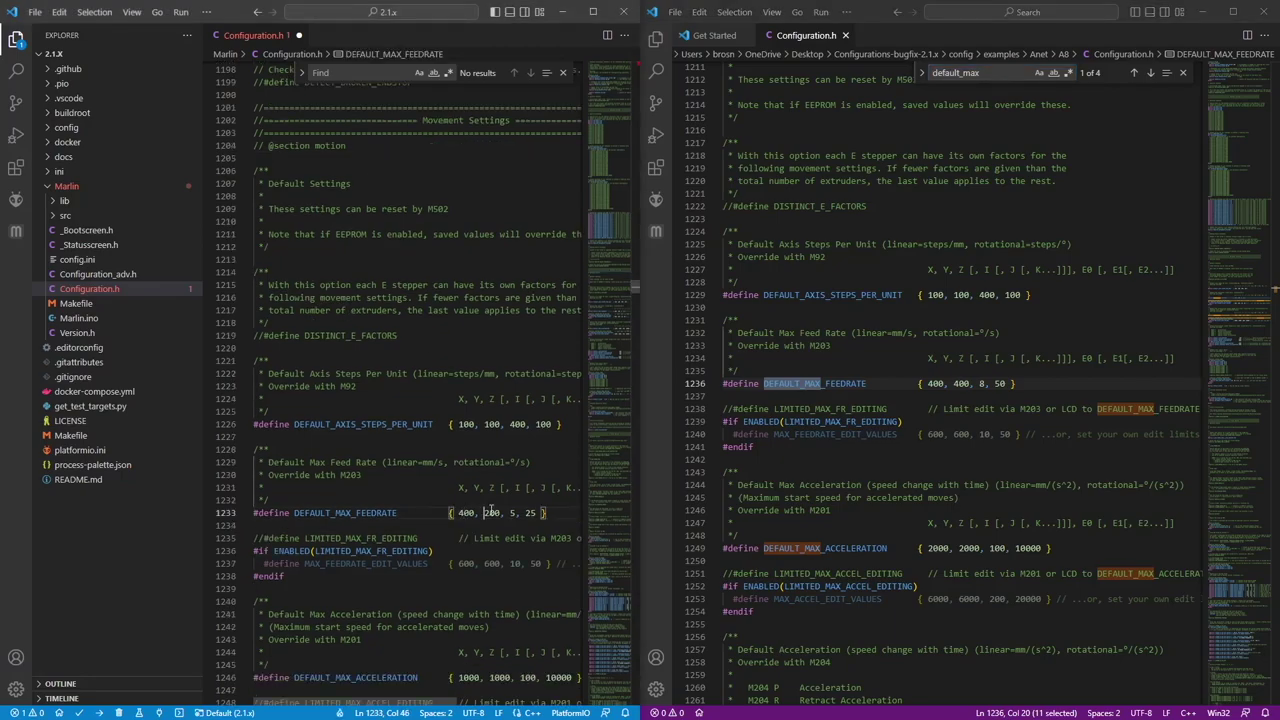
pyautogui.press('Delete')
pyautogui.write('4')
pyautogui.press('Right')
pyautogui.press('Right')
pyautogui.press('Right')
pyautogui.press('Delete')
pyautogui.write('8')
pyautogui.press('Delete')
pyautogui.press('Delete')
pyautogui.write('50')
pyautogui.scroll(-2, 491, 512)
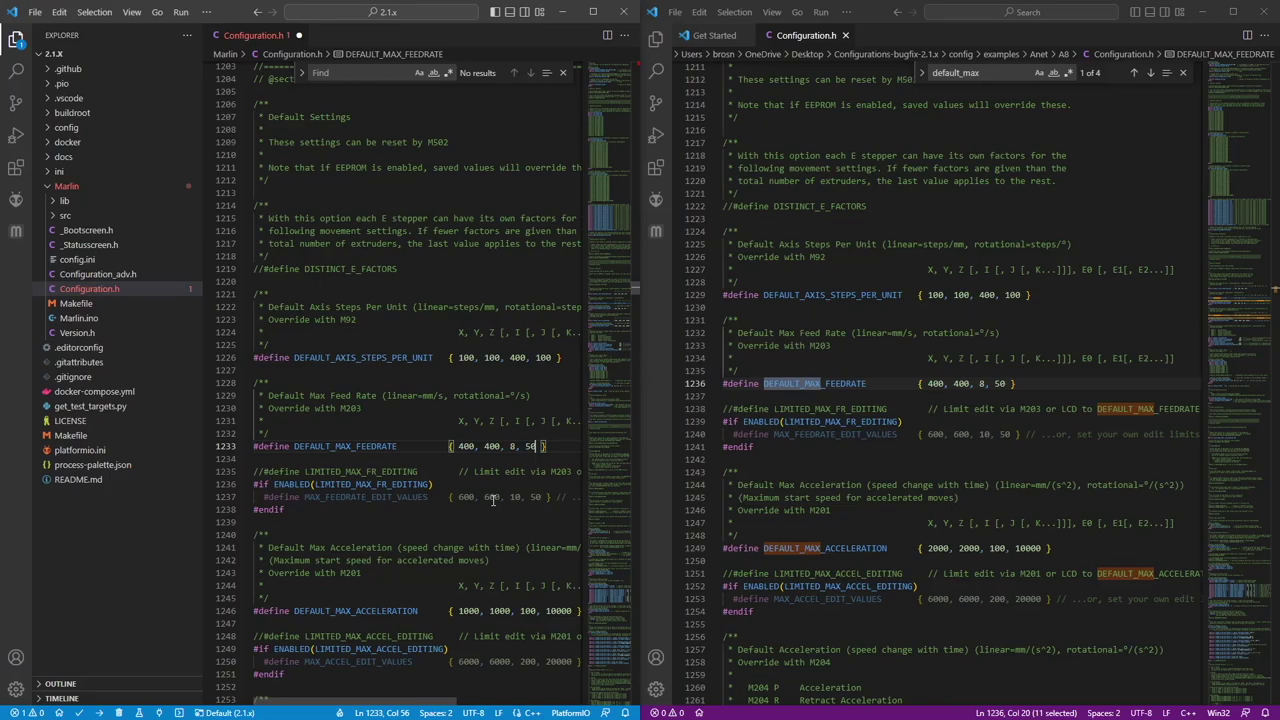
# Set DEFAULT_MAX_ACCELERATION to { 2000, 2000, 100, 10000 } in the 2.1.x Configuration.h, widening that window for comparison with the Anet A8 example.
pyautogui.scroll(-3, 491, 500)
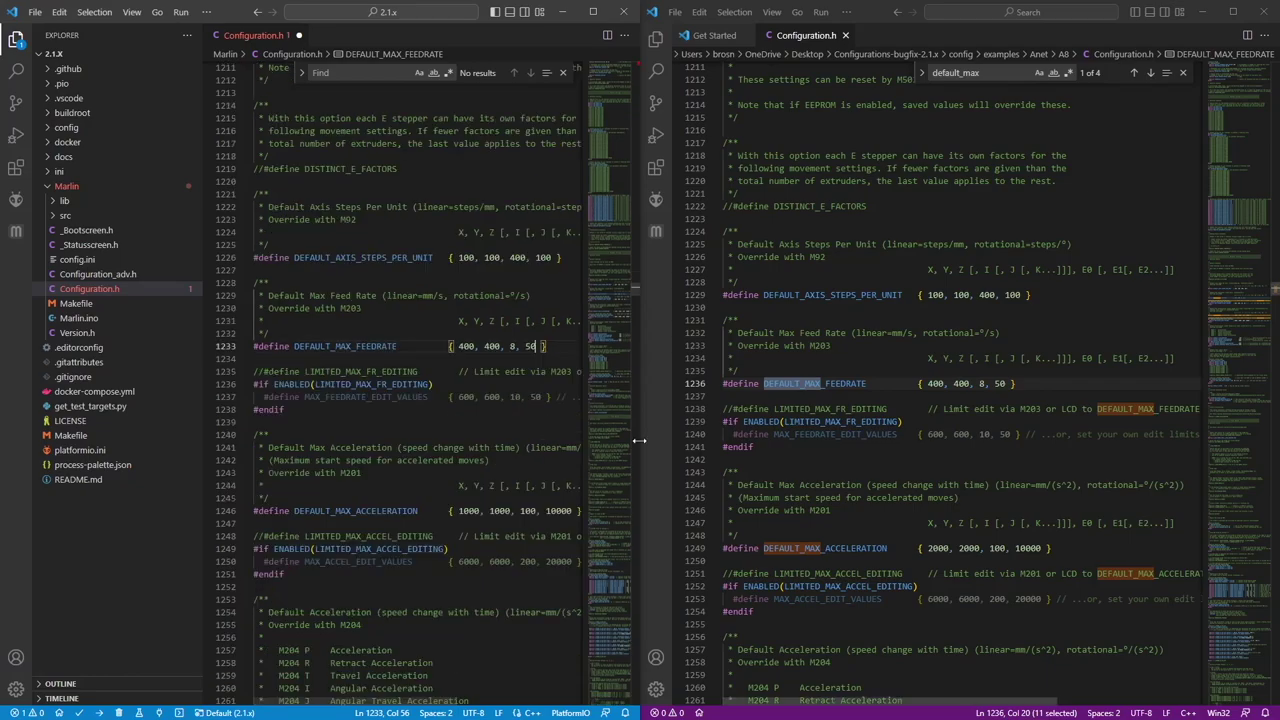
pyautogui.moveTo(638, 440); pyautogui.dragTo(704, 435)
pyautogui.scroll(-1, 455, 554)
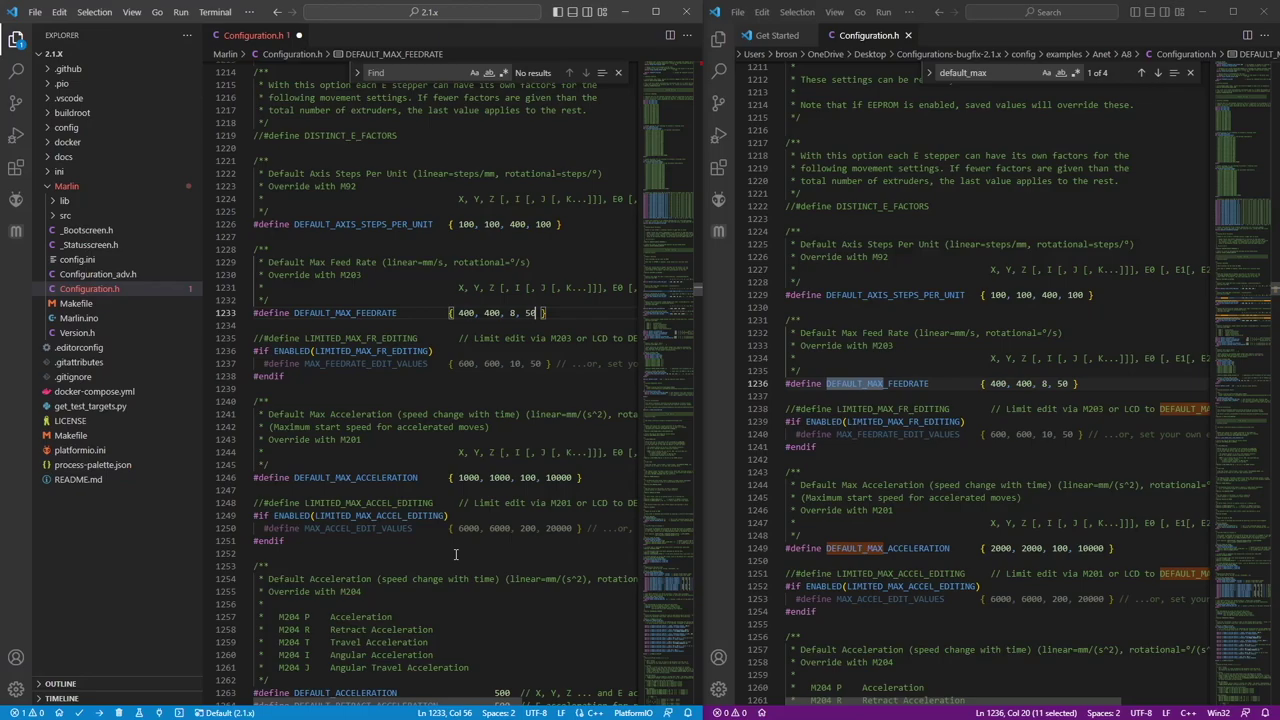
pyautogui.scroll(-1, 455, 554)
pyautogui.click(539, 444)
pyautogui.press('BackSpace')
pyautogui.write('2')
pyautogui.press('Right')
pyautogui.press('Right')
pyautogui.press('Right')
pyautogui.press('Right')
pyautogui.press('Right')
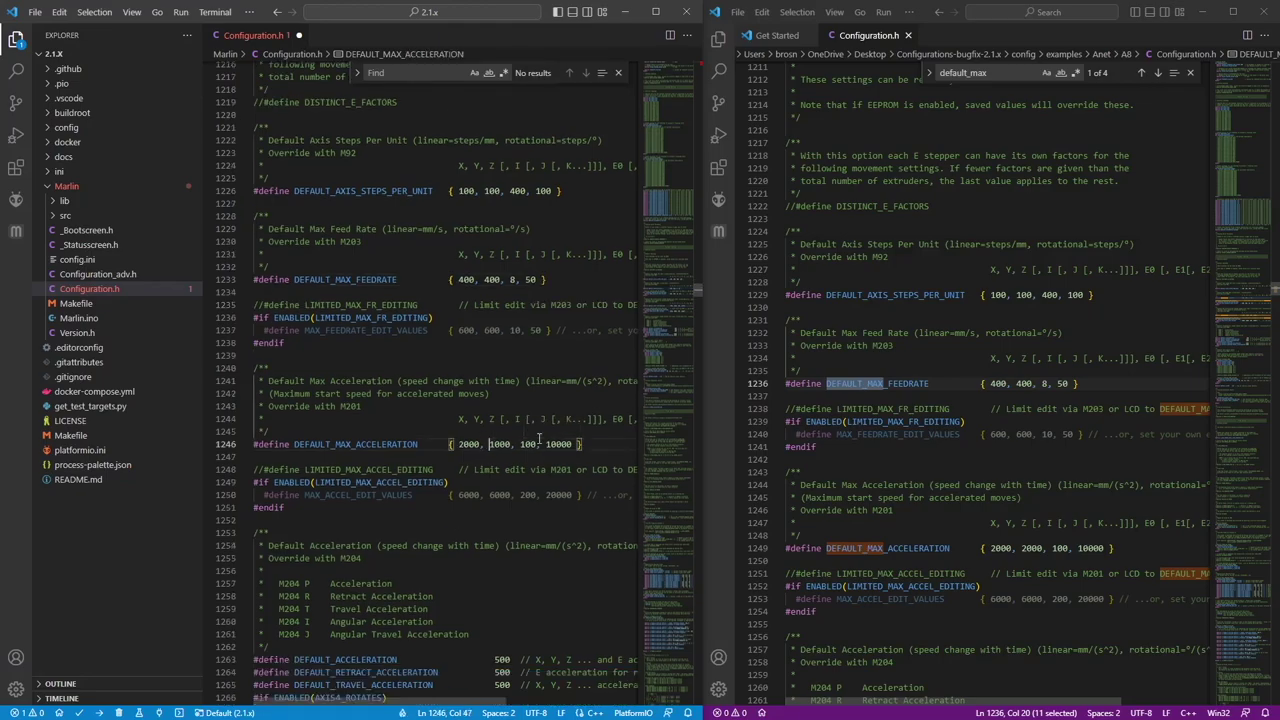
pyautogui.press('Delete')
pyautogui.write('2')
pyautogui.press('Right')
pyautogui.press('Right')
pyautogui.press('Right')
pyautogui.press('Right')
pyautogui.press('Right')
pyautogui.press('Right')
pyautogui.press('Right')
pyautogui.press('Right')
pyautogui.press('Right')
# Set DEFAULT_ACCELERATION to 400 and both DEFAULT_RETRACT_ACCELERATION and DEFAULT_TRAVEL_ACCELERATION to 1000 in the 2.1.x Configuration.h, matching the Anet A8 example.
pyautogui.scroll(-9, 1157, 492)
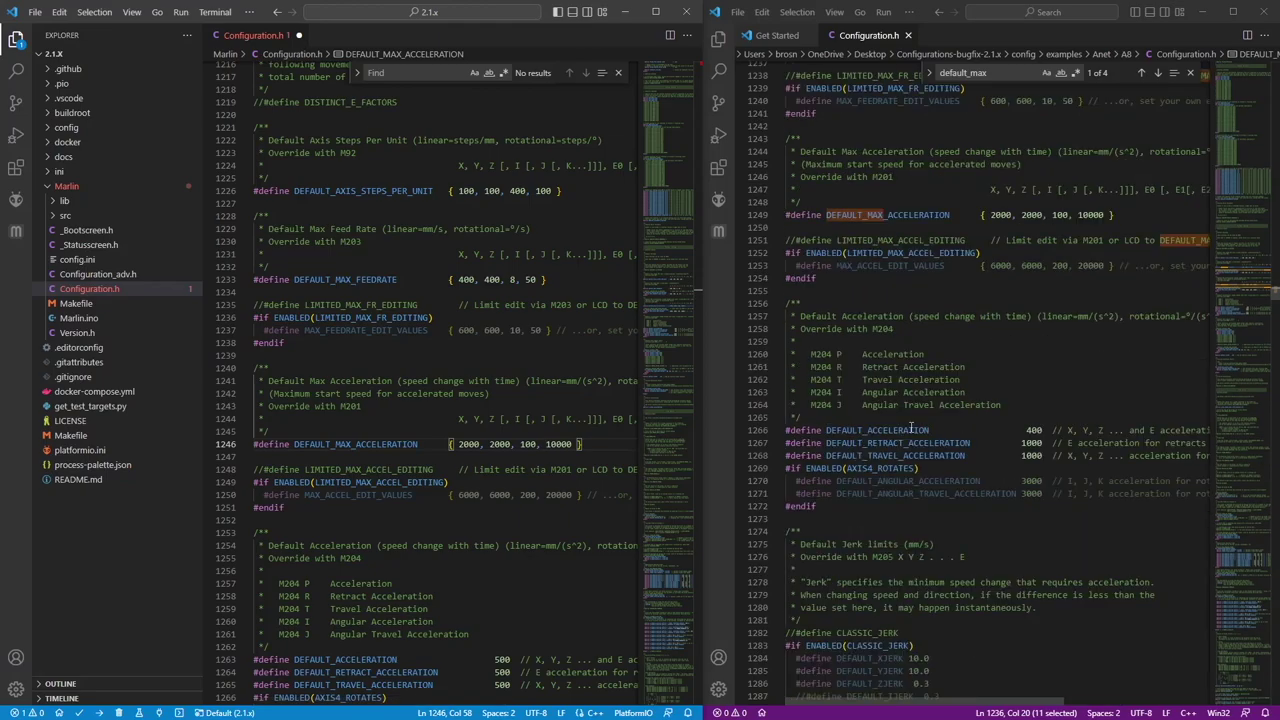
pyautogui.scroll(-3, 500, 560)
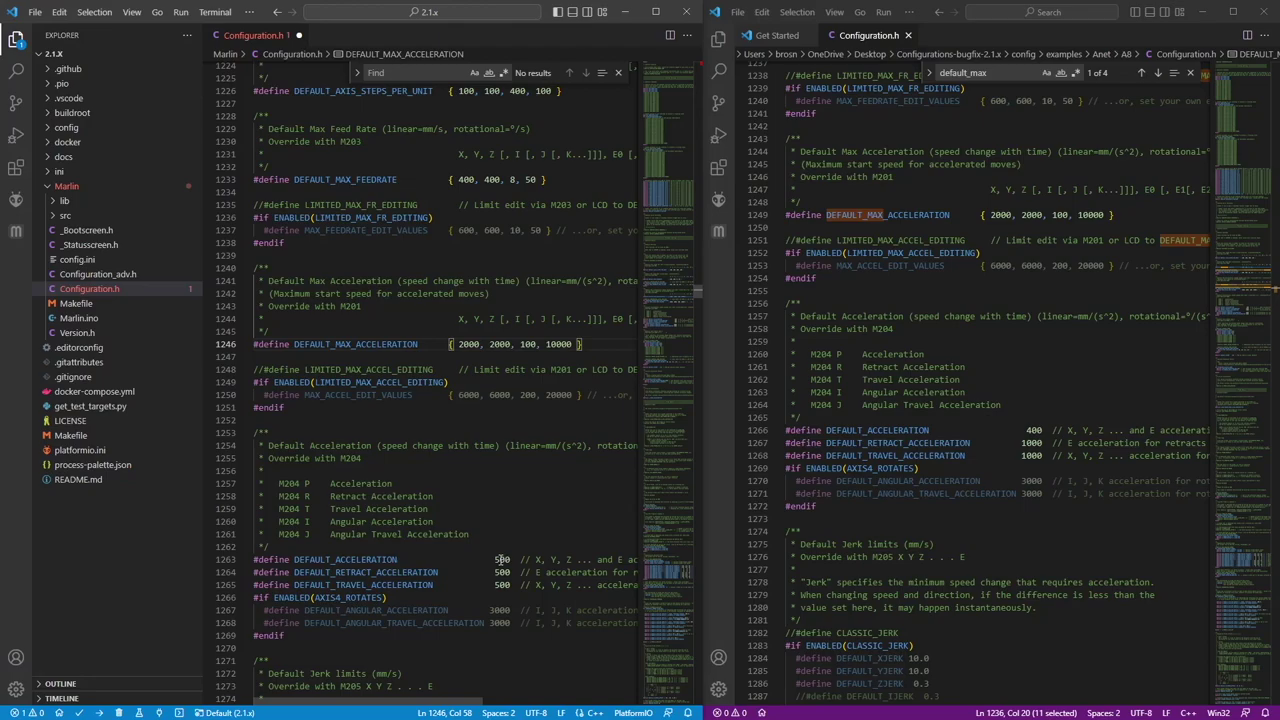
pyautogui.moveTo(495, 559); pyautogui.dragTo(511, 585)
pyautogui.hotkey('ctrl', 'v')
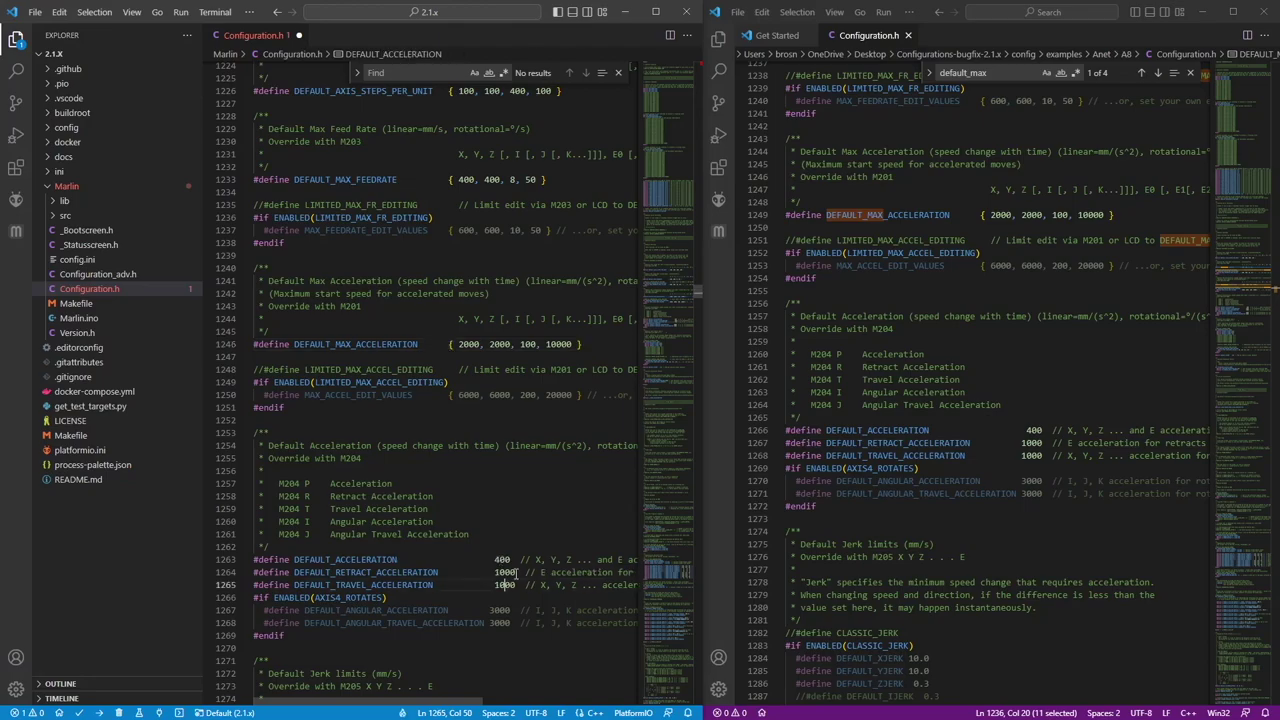
# Compare the jerk and junction deviation settings in both Configuration.h files, and review the Anet A8 example's Z probe options.
pyautogui.scroll(-5, 517, 573)
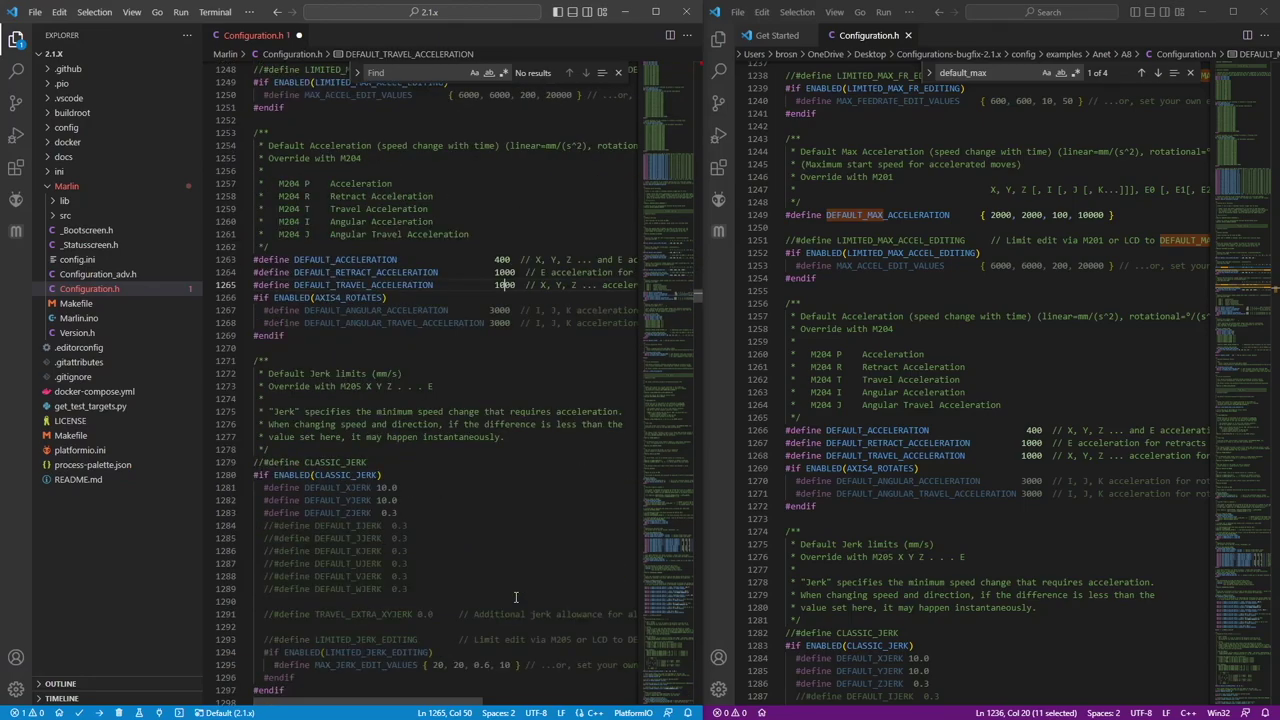
pyautogui.scroll(-3, 516, 597)
pyautogui.scroll(-7, 1033, 453)
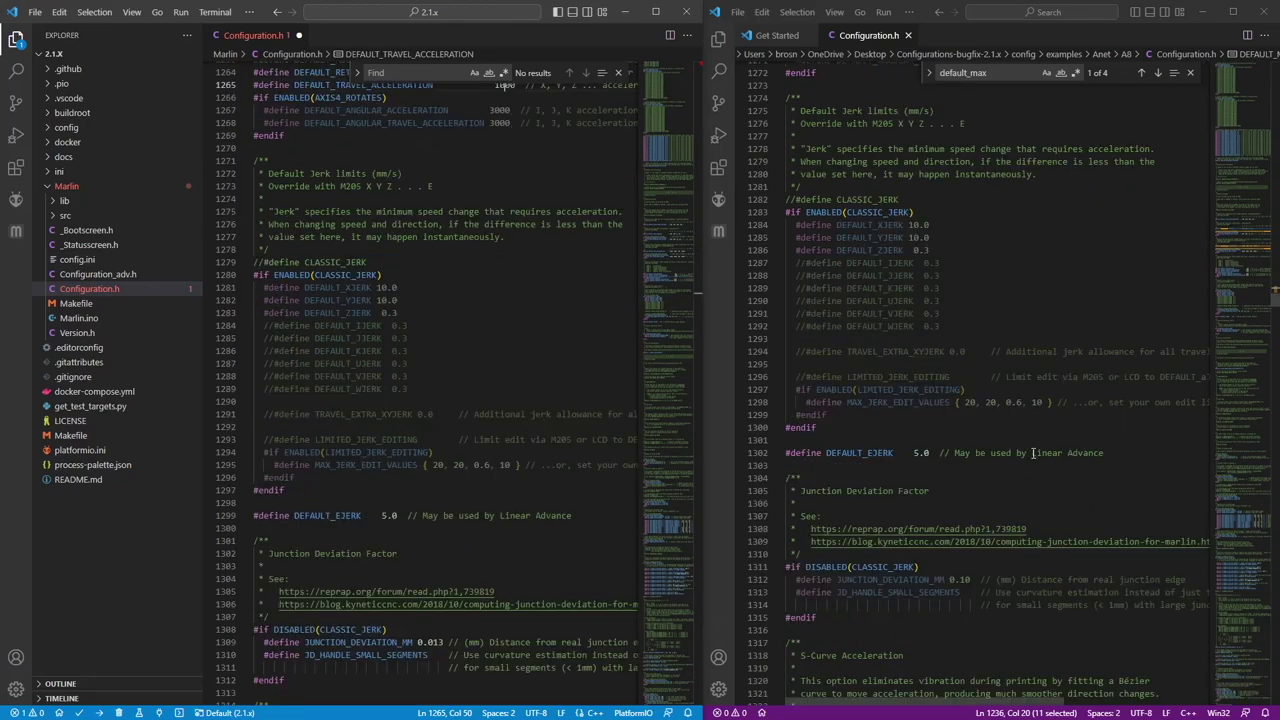
pyautogui.scroll(-2, 1010, 452)
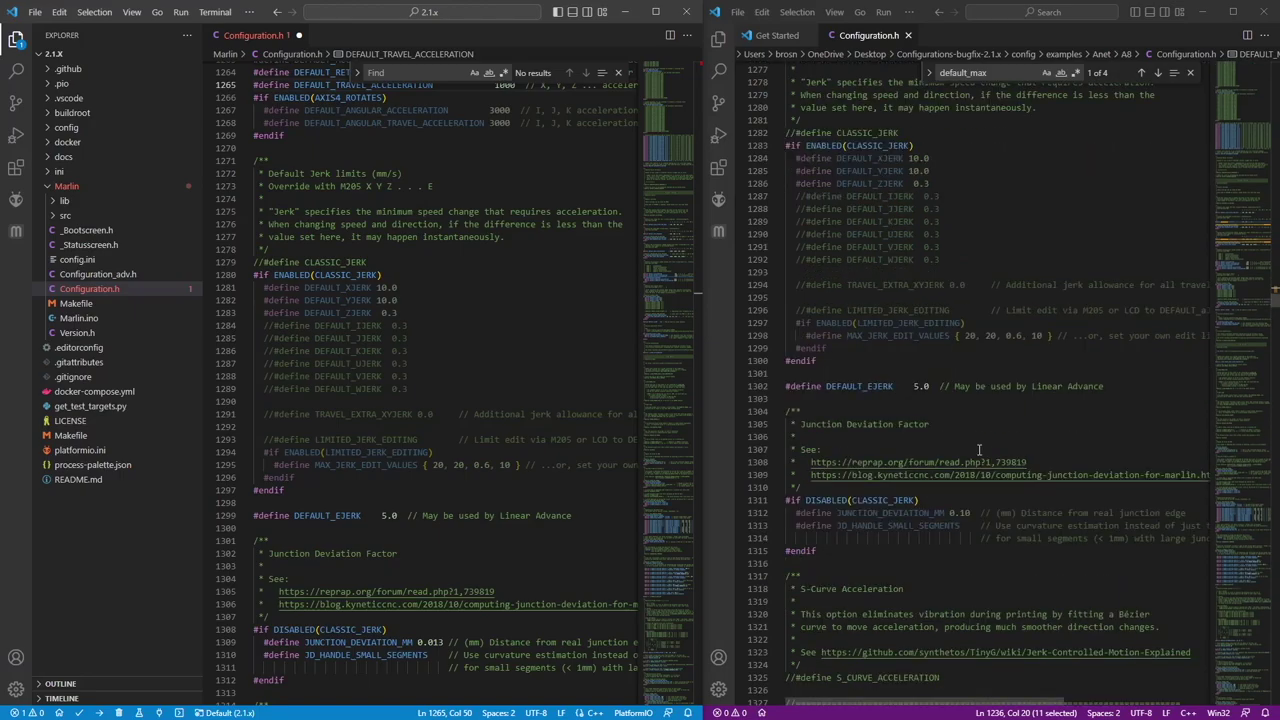
pyautogui.scroll(-8, 979, 450)
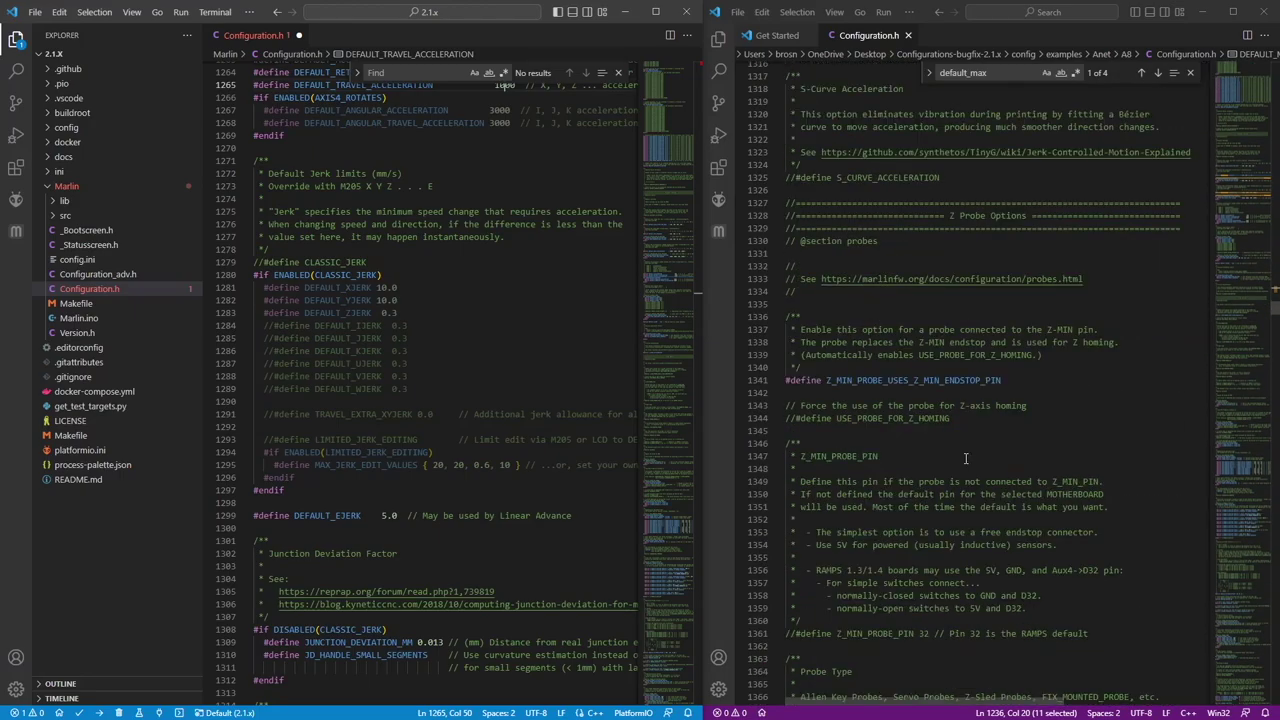
pyautogui.scroll(-2, 965, 458)
pyautogui.scroll(-2, 424, 66)
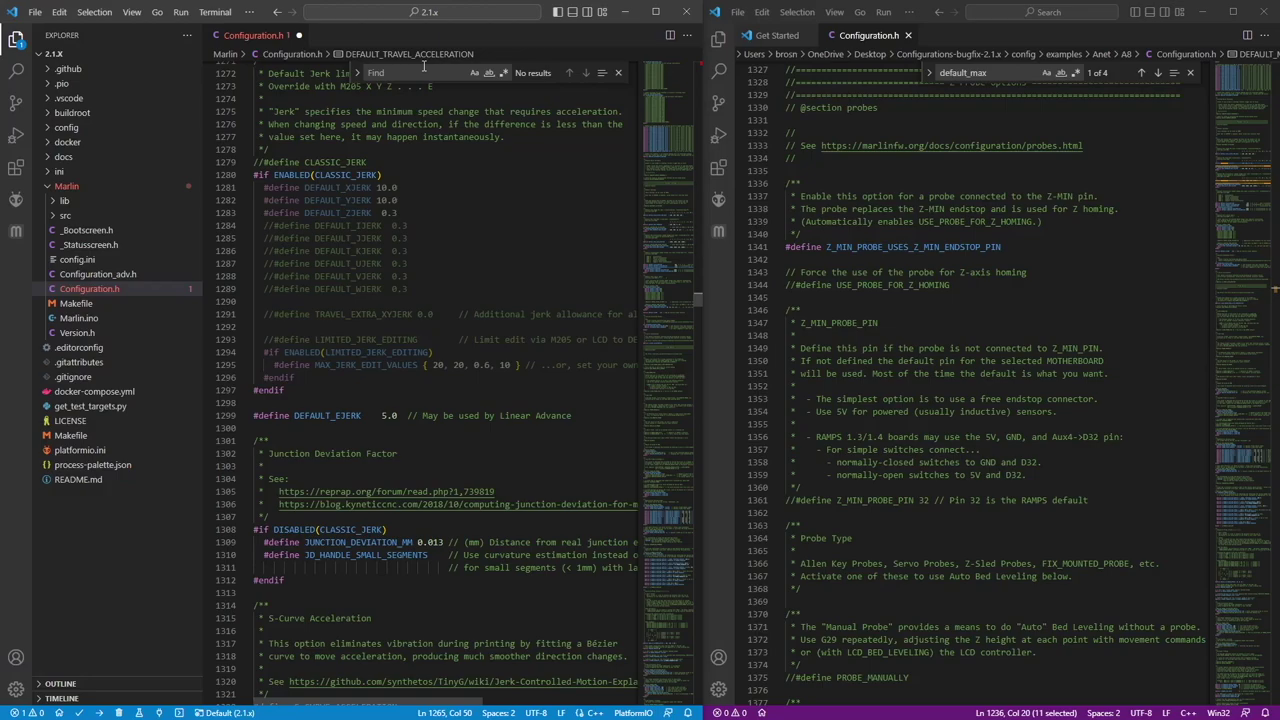
# Search the 2.1.x Configuration.h for "build" and clear the search term.
pyautogui.write('build')
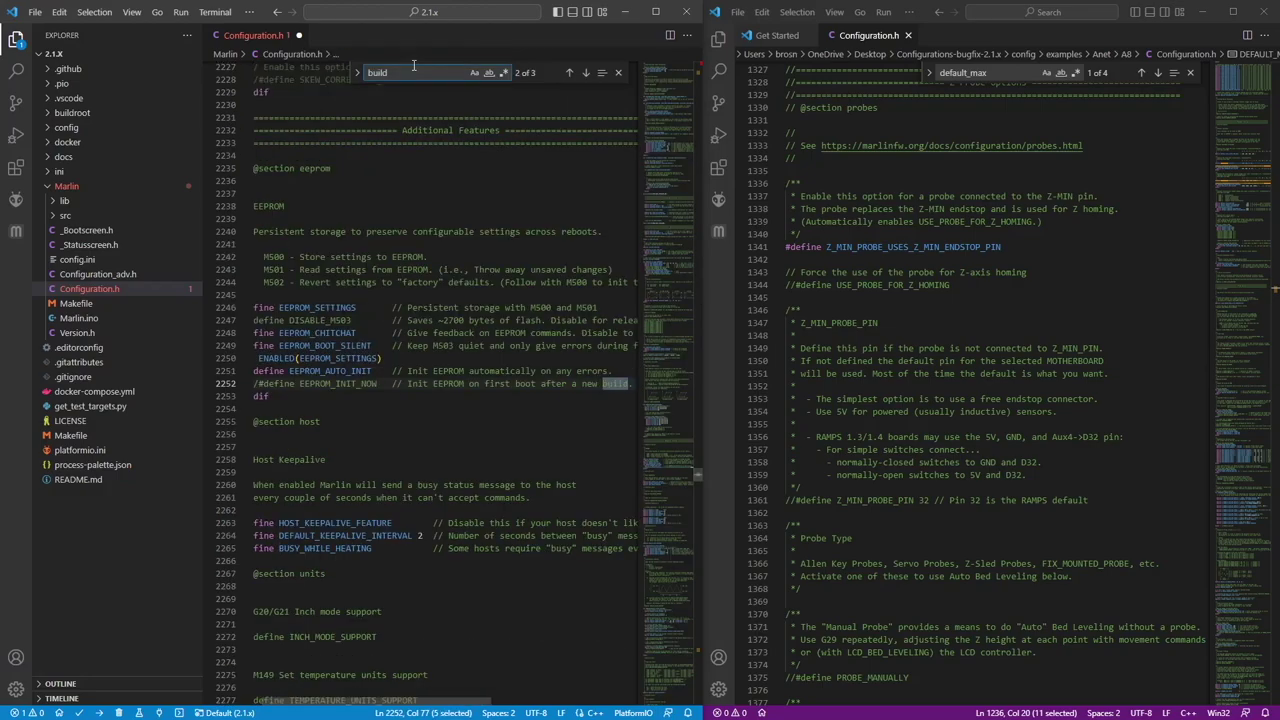
pyautogui.click(586, 73)
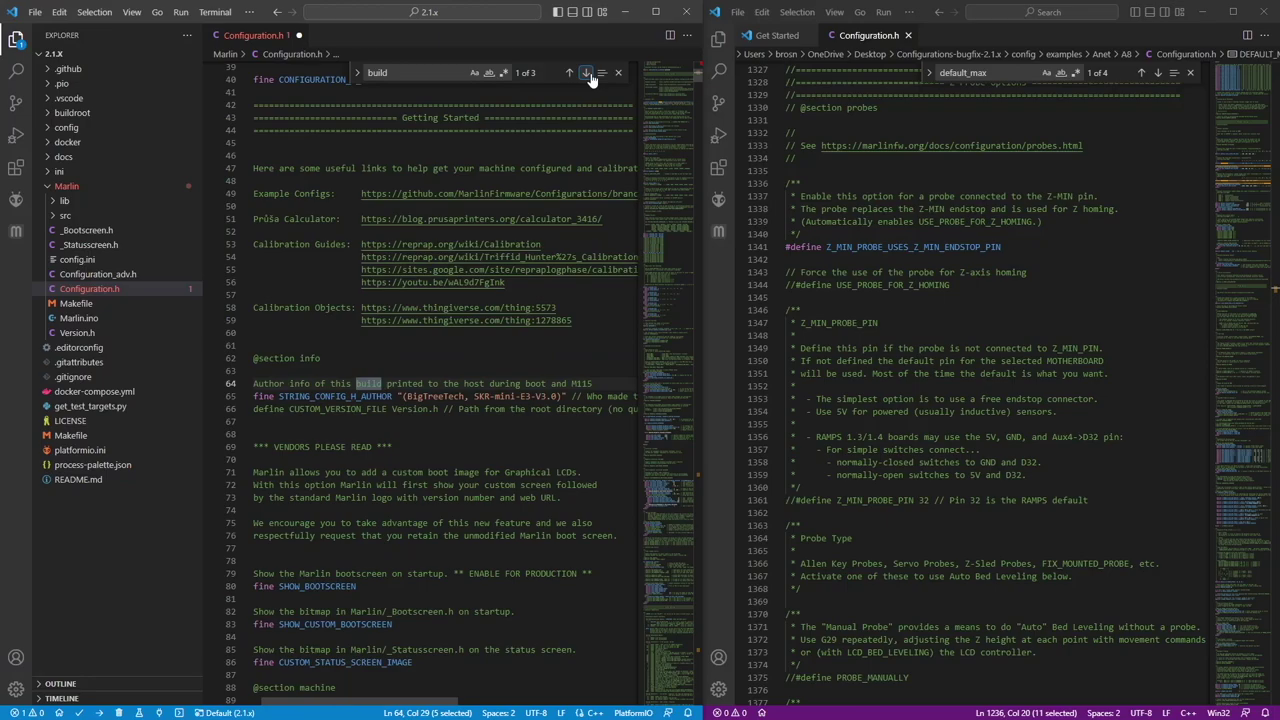
pyautogui.click(425, 73)
pyautogui.press('BackSpace')
pyautogui.press('BackSpace')
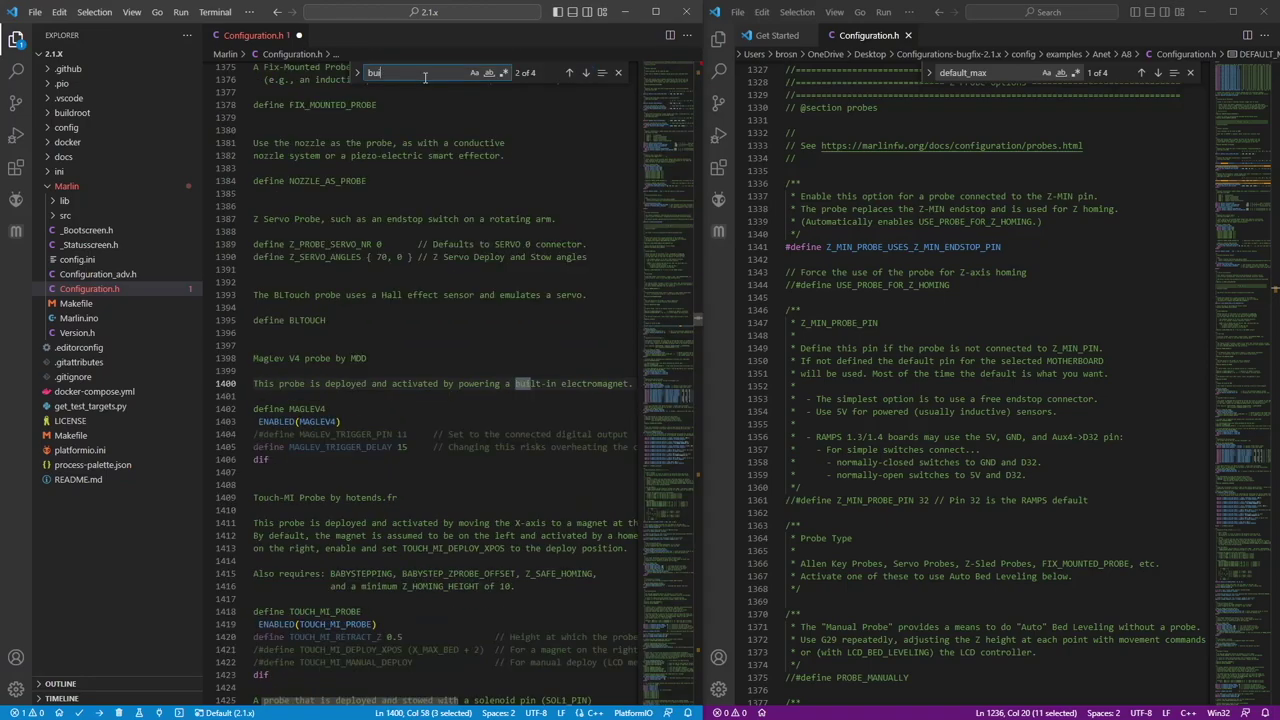
pyautogui.press('BackSpace')
pyautogui.press('BackSpace')
pyautogui.press('BackSpace')
# Find "default_" in the 2.1.x Configuration.h and go back through the matches to the hotend PID values at DEFAULT_Kp_LIST.
pyautogui.write('default_')
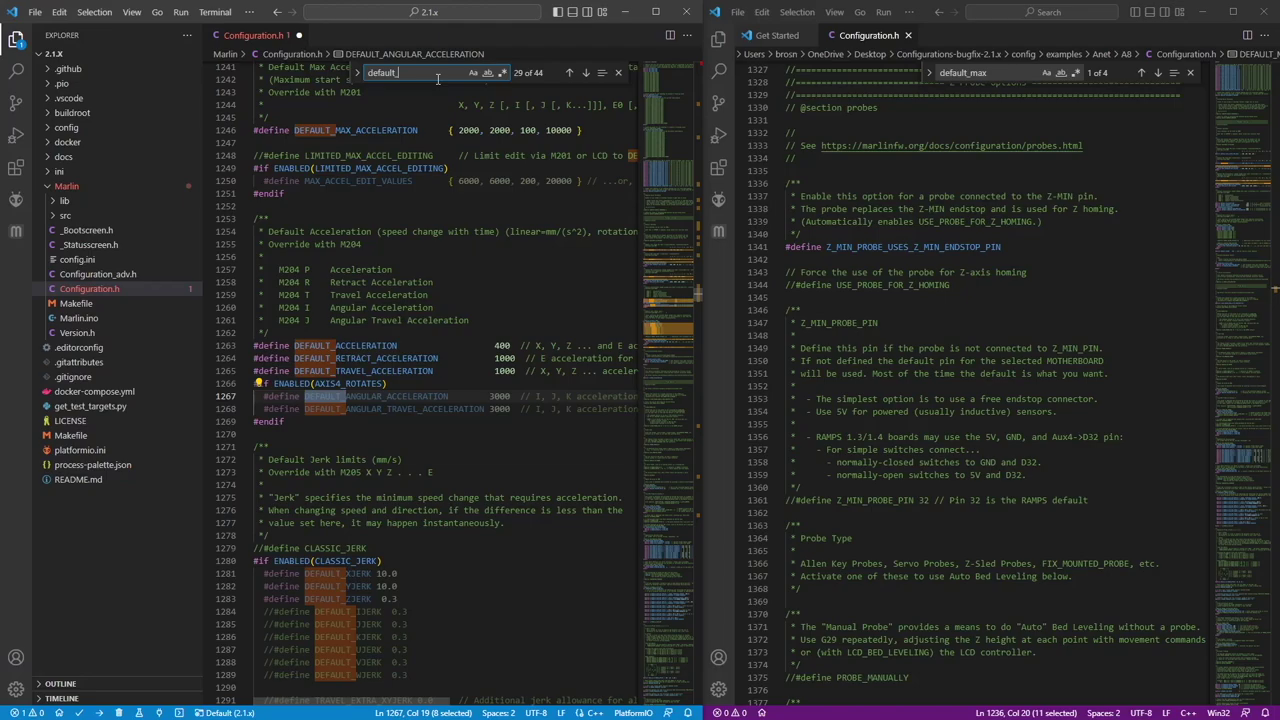
pyautogui.click(569, 73)
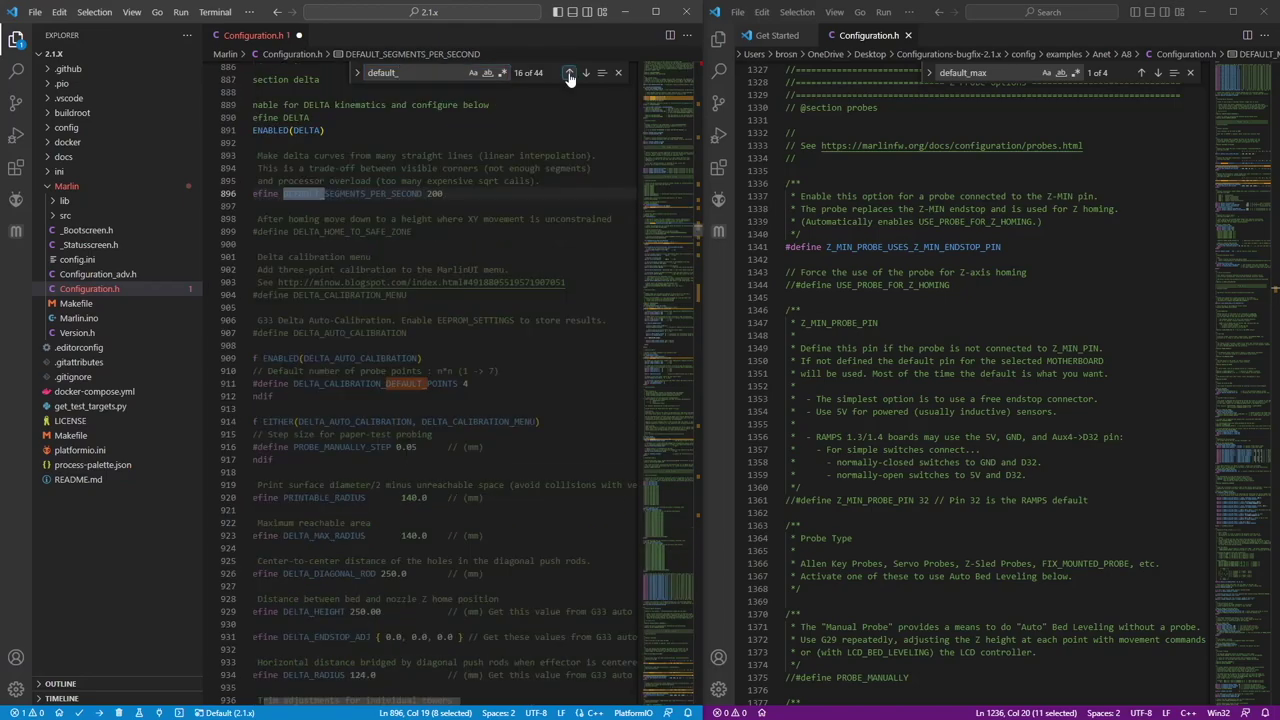
pyautogui.click(569, 73)
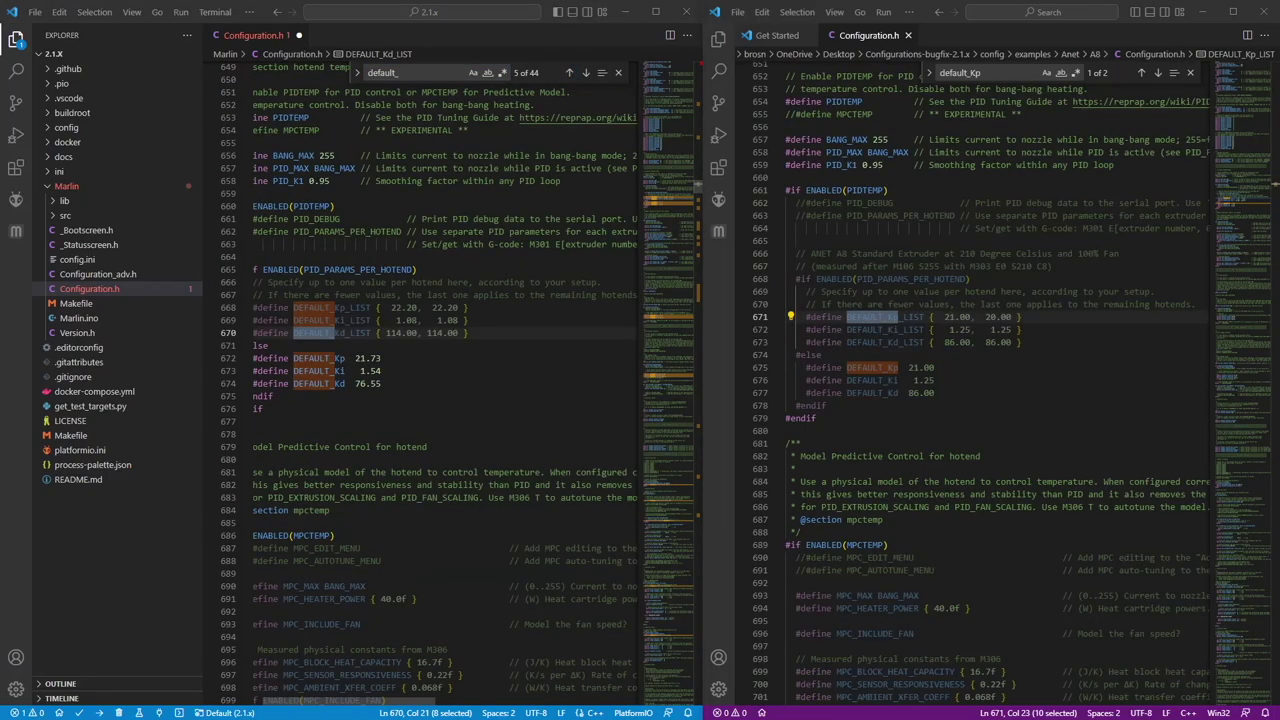
pyautogui.moveTo(378, 370)
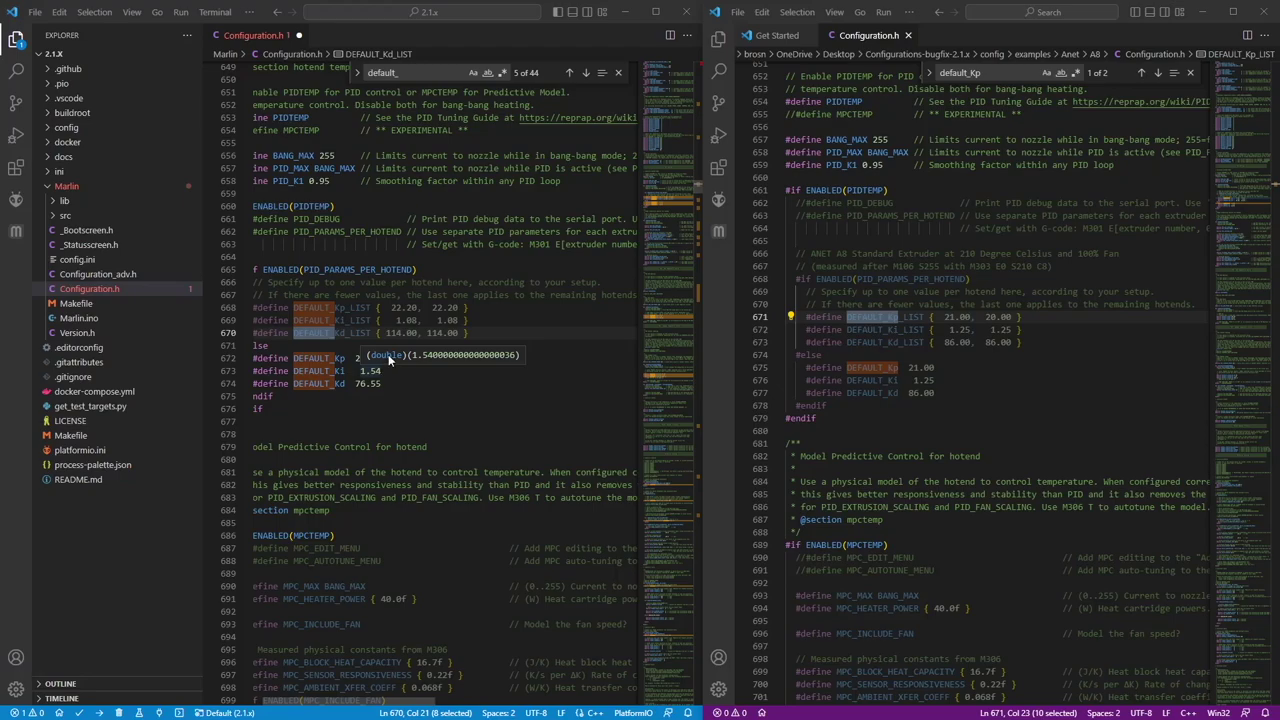
pyautogui.click(400, 307)
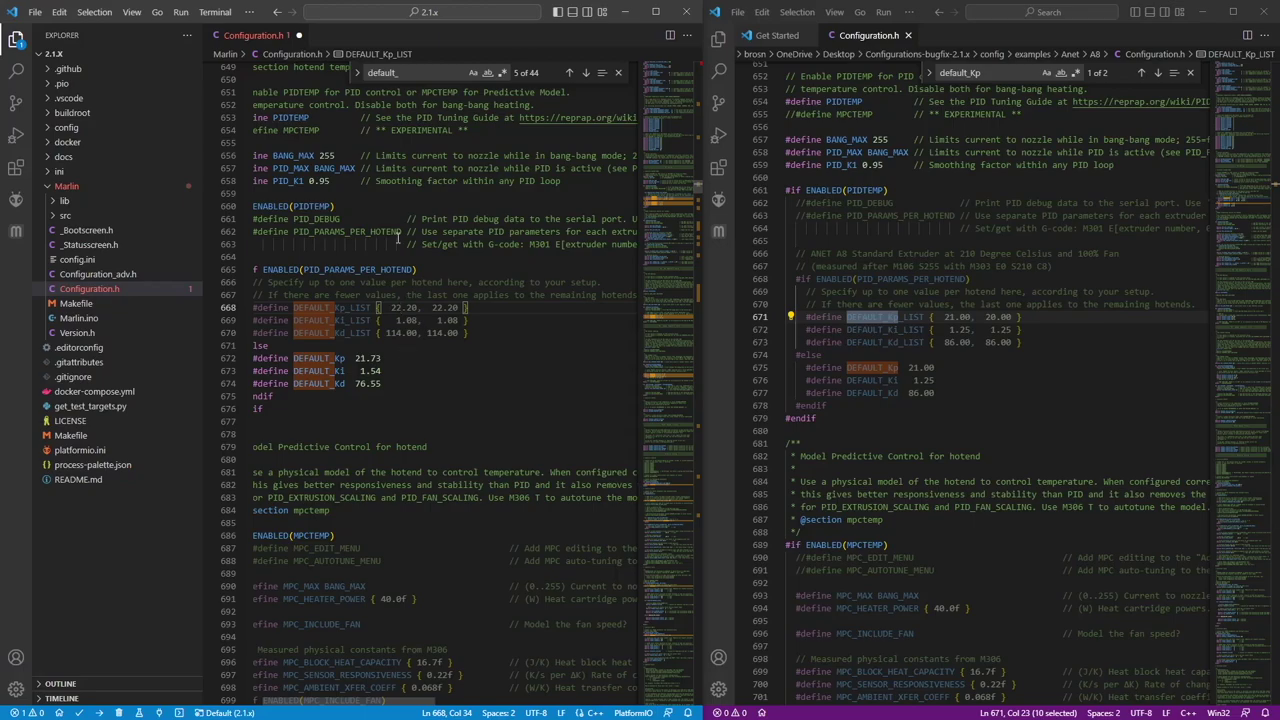
# Set BED_MAXTEMP to 130 in the 2.1.x Configuration.h, matching the Anet A8 example.
pyautogui.scroll(10, 390, 350)
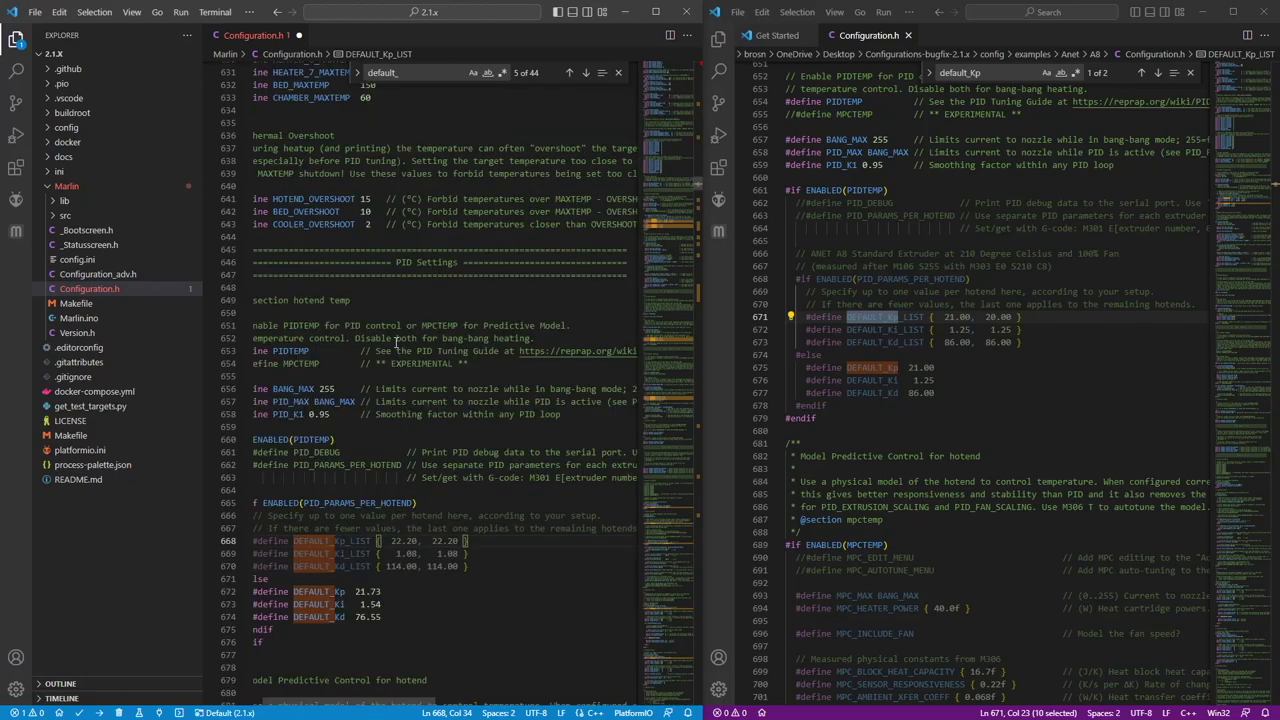
pyautogui.scroll(3, 397, 344)
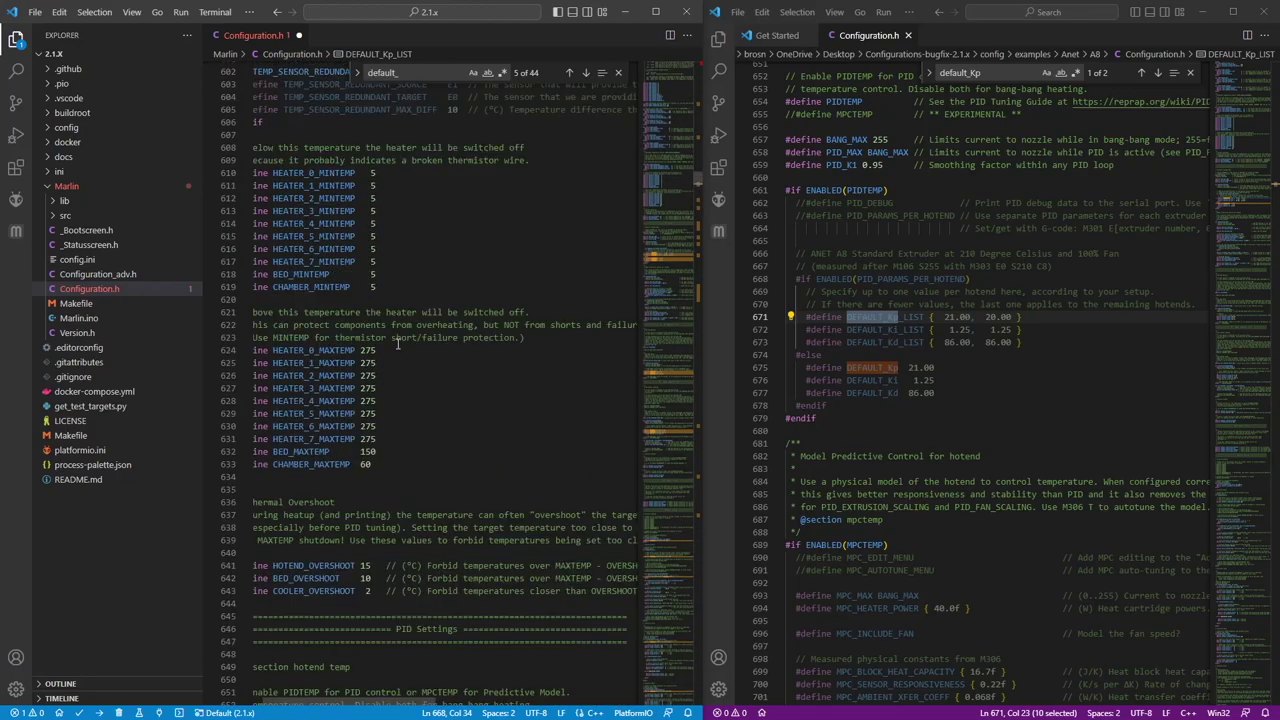
pyautogui.scroll(1, 1064, 405)
pyautogui.scroll(15, 1064, 405)
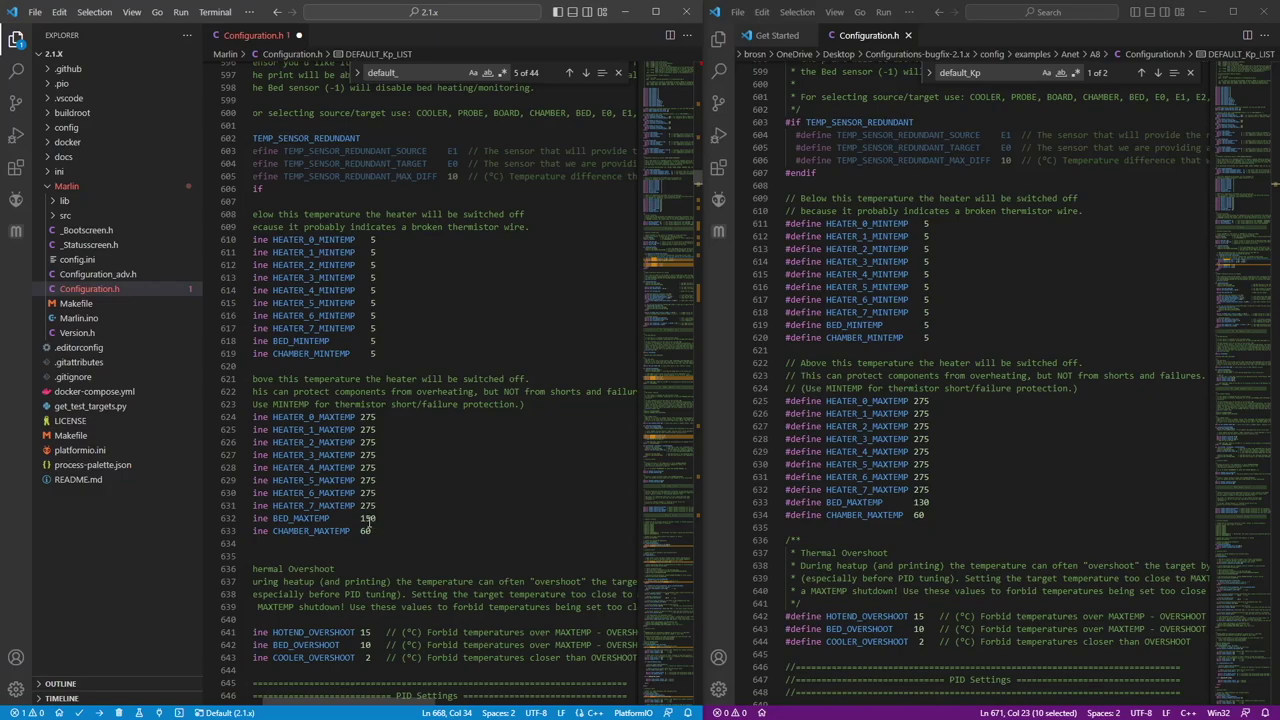
pyautogui.click(366, 519)
pyautogui.press('Delete')
pyautogui.write('3')
# Set TEMP_SENSOR_0 and TEMP_SENSOR_BED to 5 in the 2.1.x Configuration.h, matching the Anet A8 example.
pyautogui.scroll(8, 402, 467)
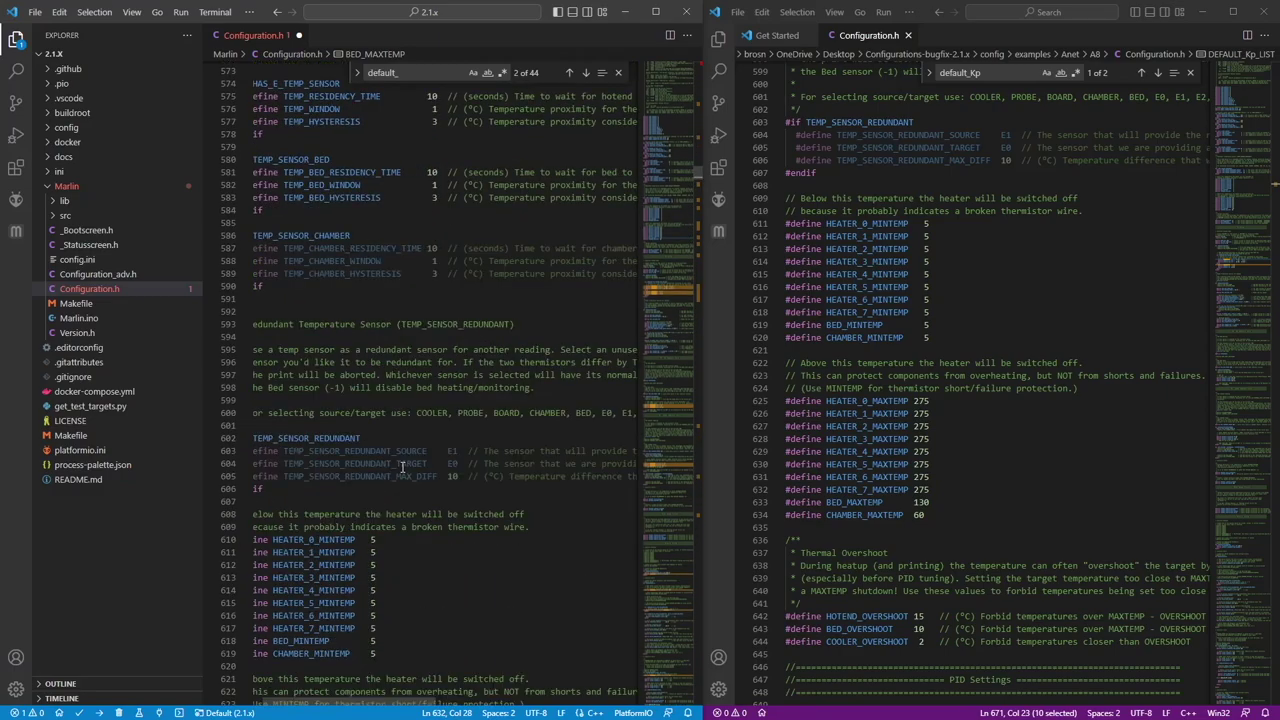
pyautogui.scroll(8, 402, 467)
pyautogui.scroll(1, 860, 410)
pyautogui.scroll(12, 1024, 389)
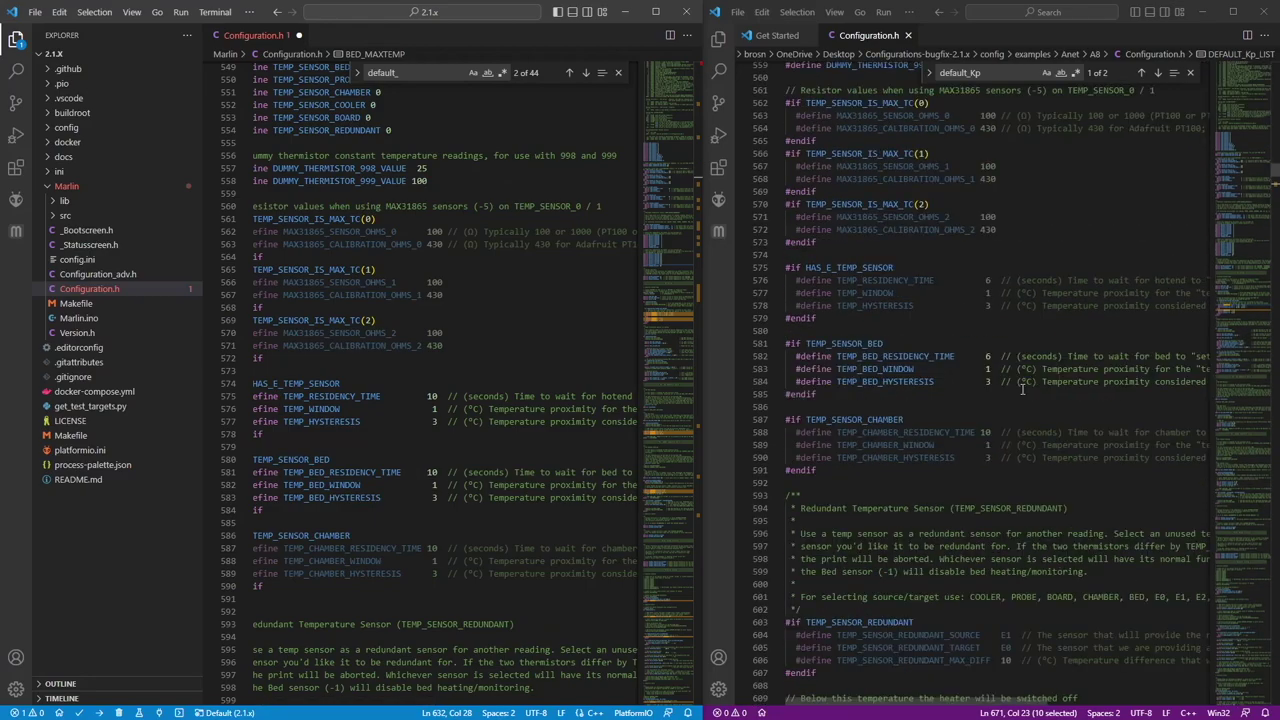
pyautogui.scroll(3, 1022, 389)
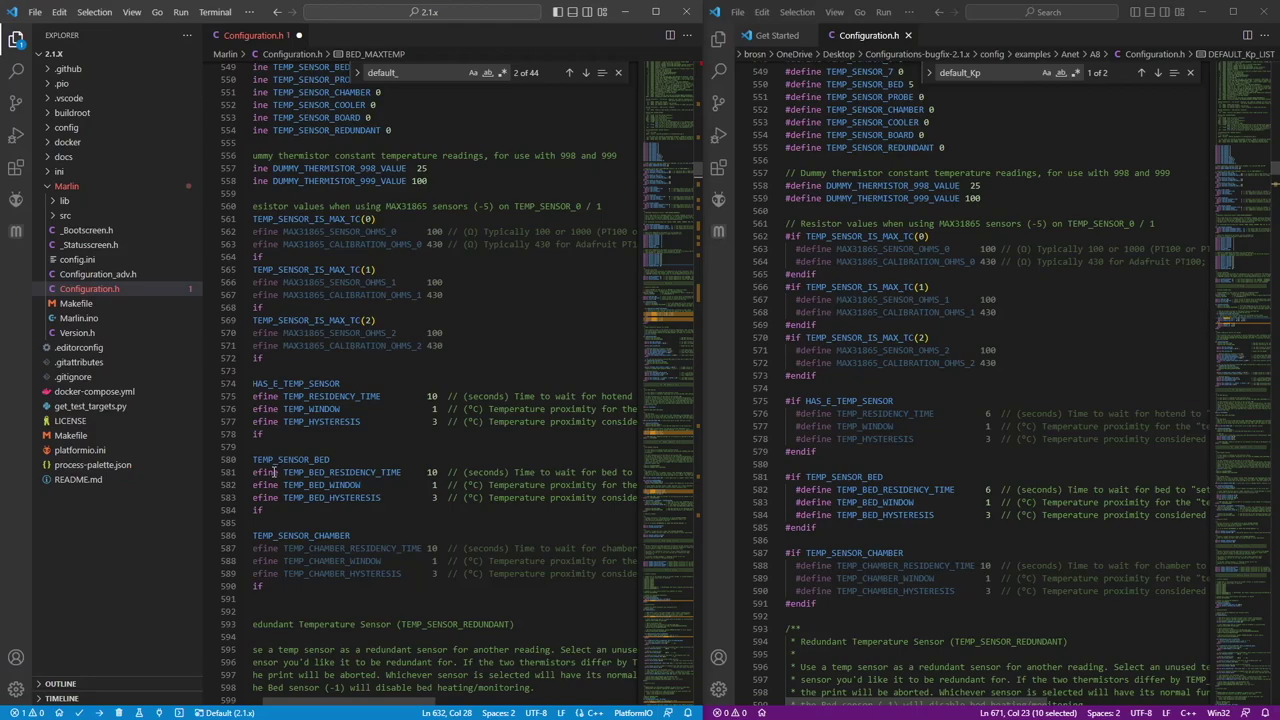
pyautogui.scroll(7, 469, 391)
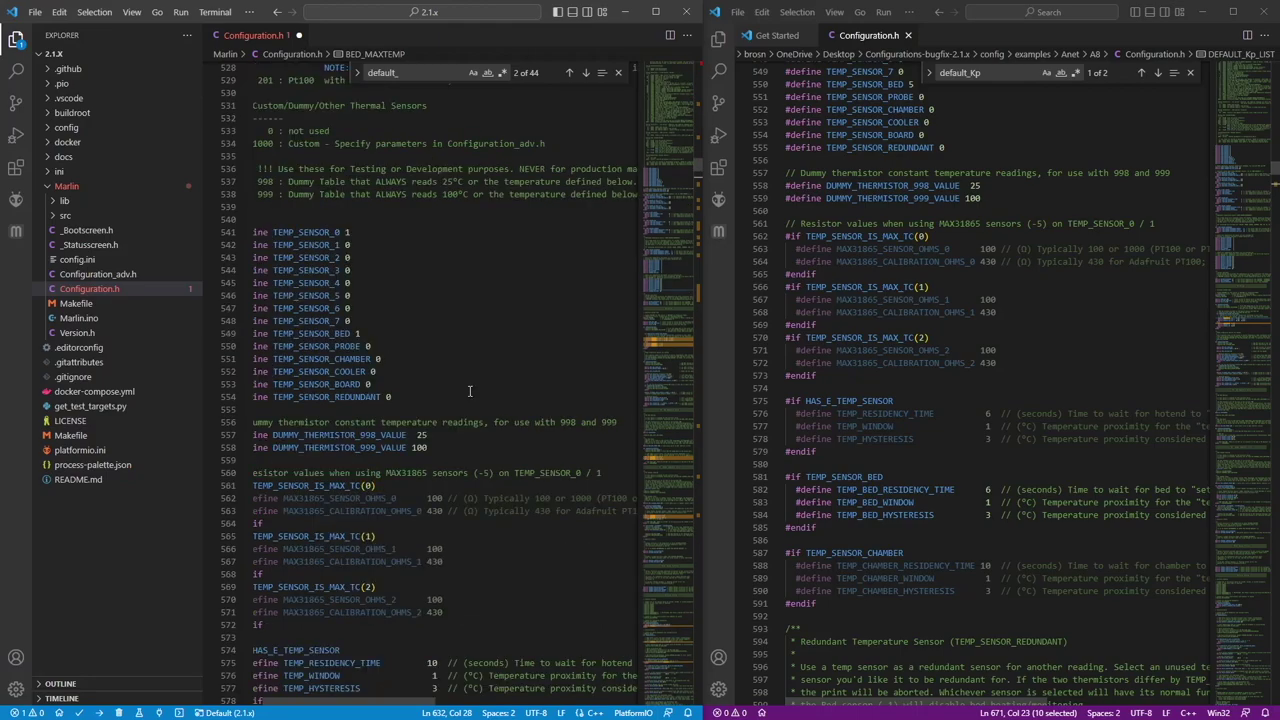
pyautogui.scroll(3, 469, 391)
pyautogui.scroll(10, 908, 287)
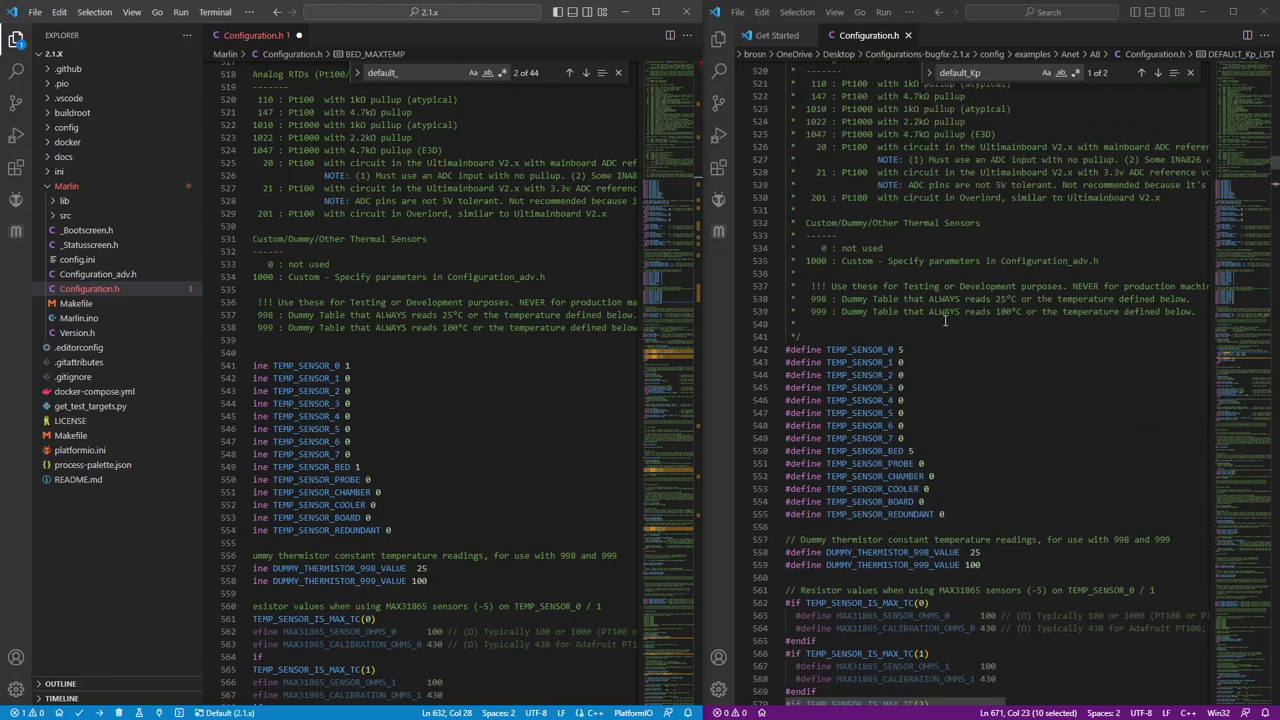
pyautogui.click(377, 365)
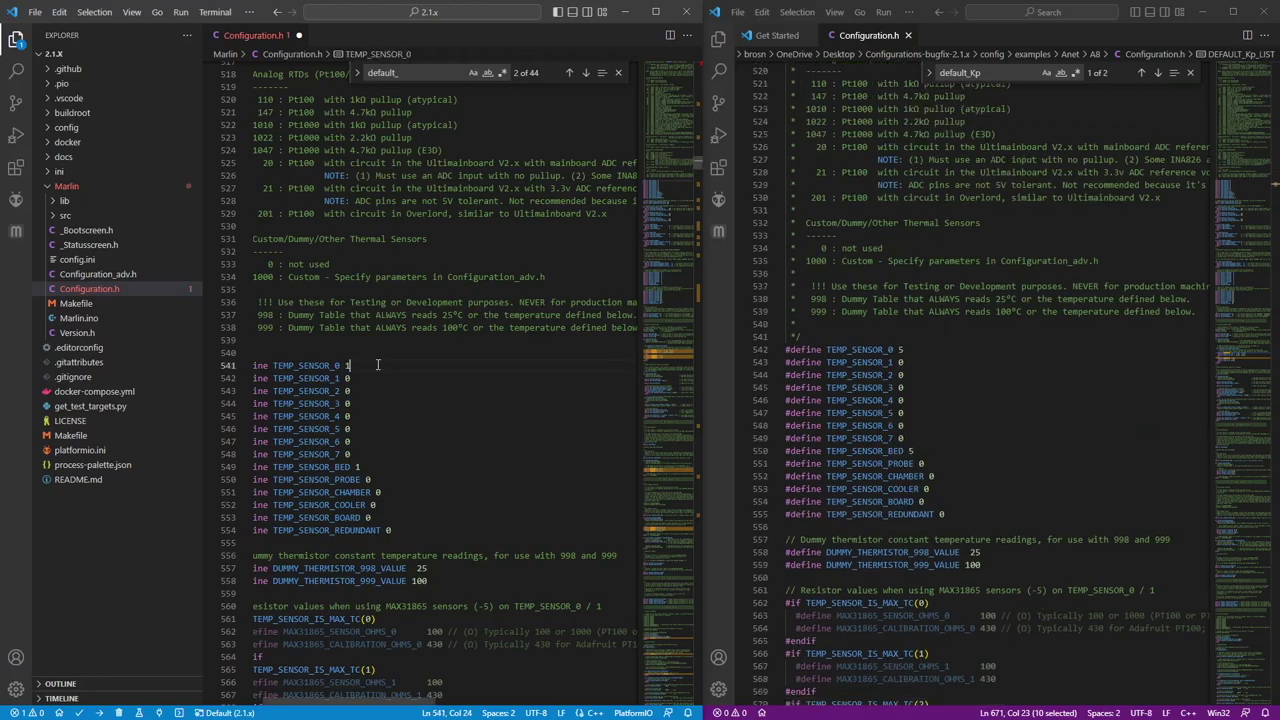
pyautogui.press('BackSpace')
pyautogui.write('5')
pyautogui.click(368, 466)
pyautogui.press('BackSpace')
pyautogui.write('5')
# Go back through the "default_" matches in the 2.1.x Configuration.h to DEFAULT_MAX_FEEDRATE, reviewing the default settings.
pyautogui.scroll(4, 409, 418)
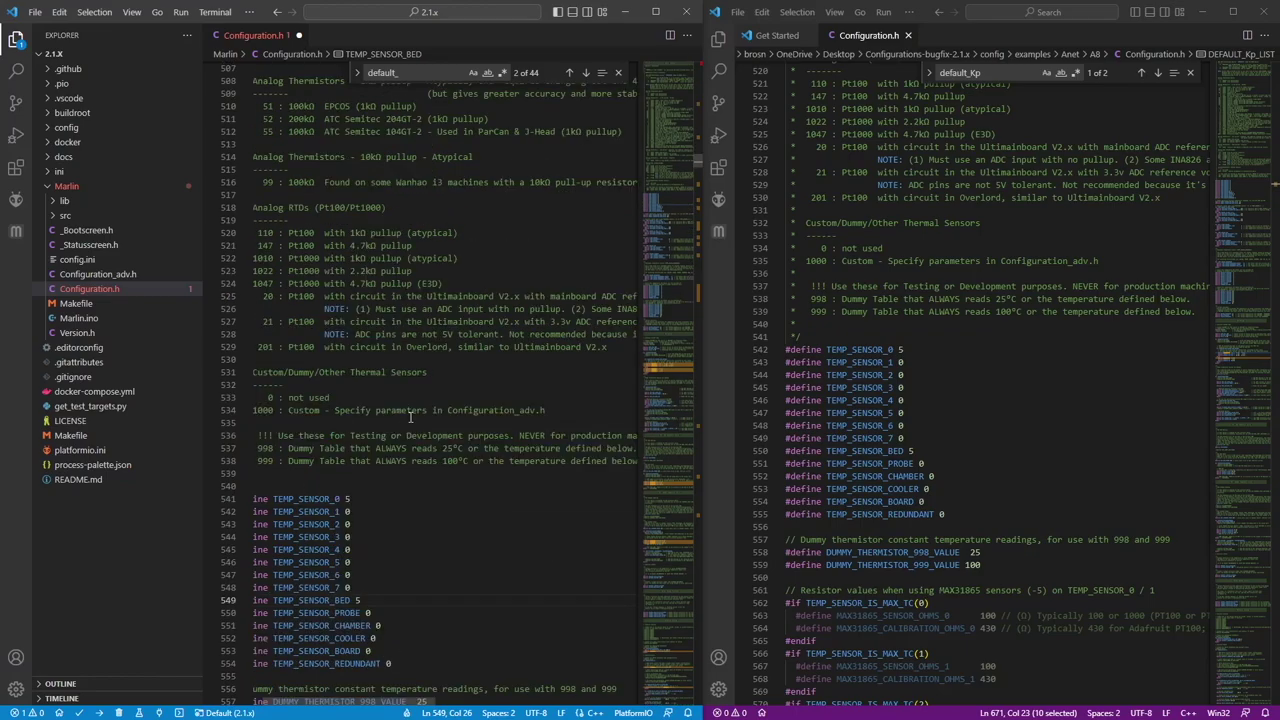
pyautogui.scroll(12, 409, 418)
pyautogui.click(567, 73)
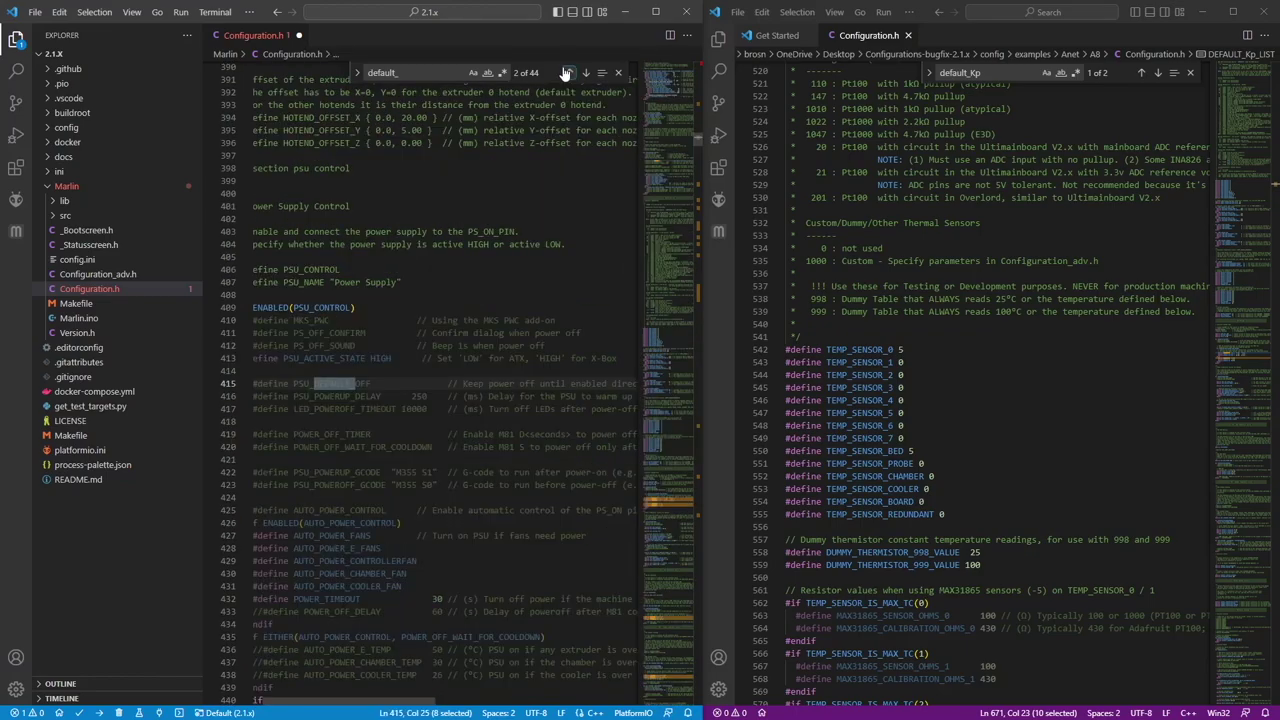
pyautogui.click(567, 73)
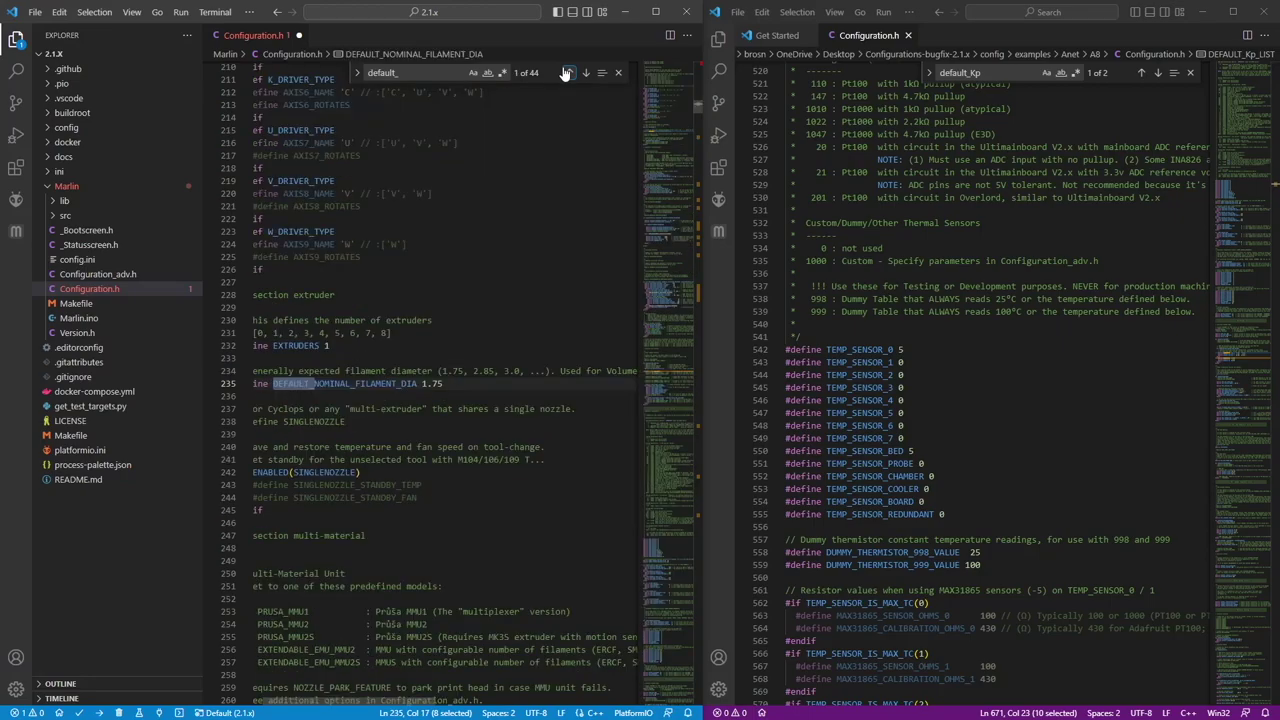
pyautogui.click(567, 73)
pyautogui.click(567, 73)
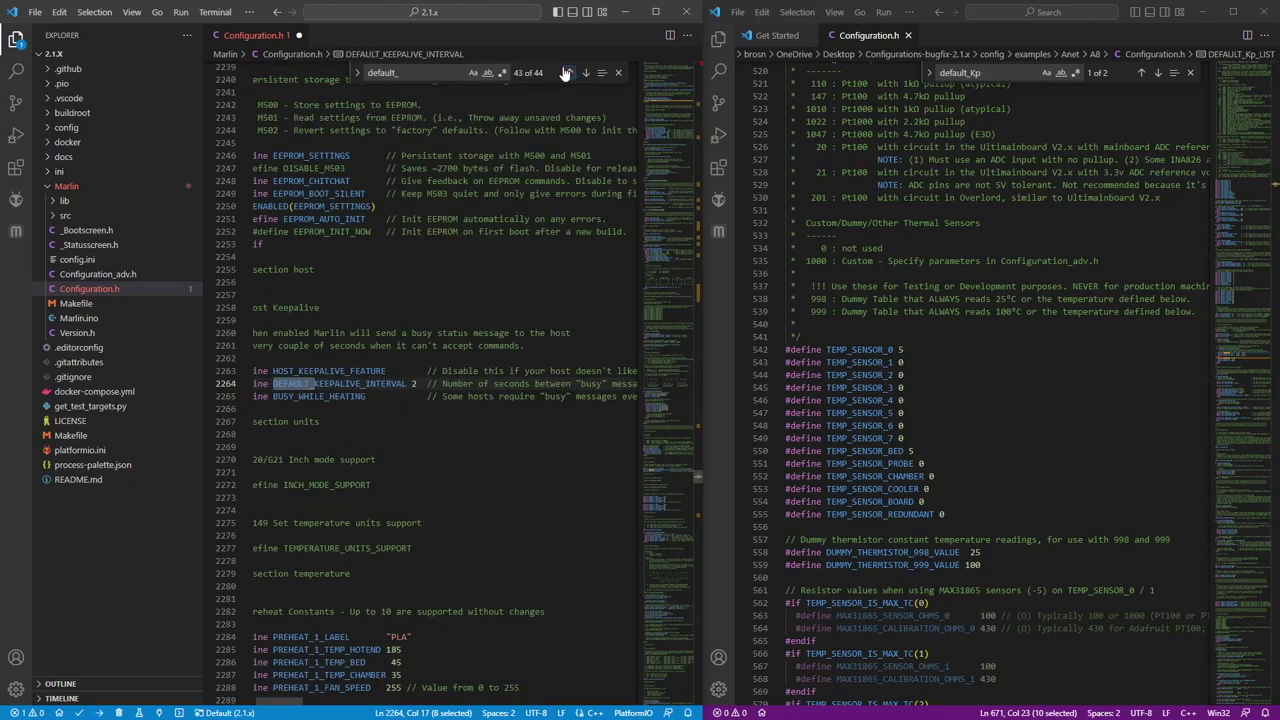
pyautogui.click(567, 73)
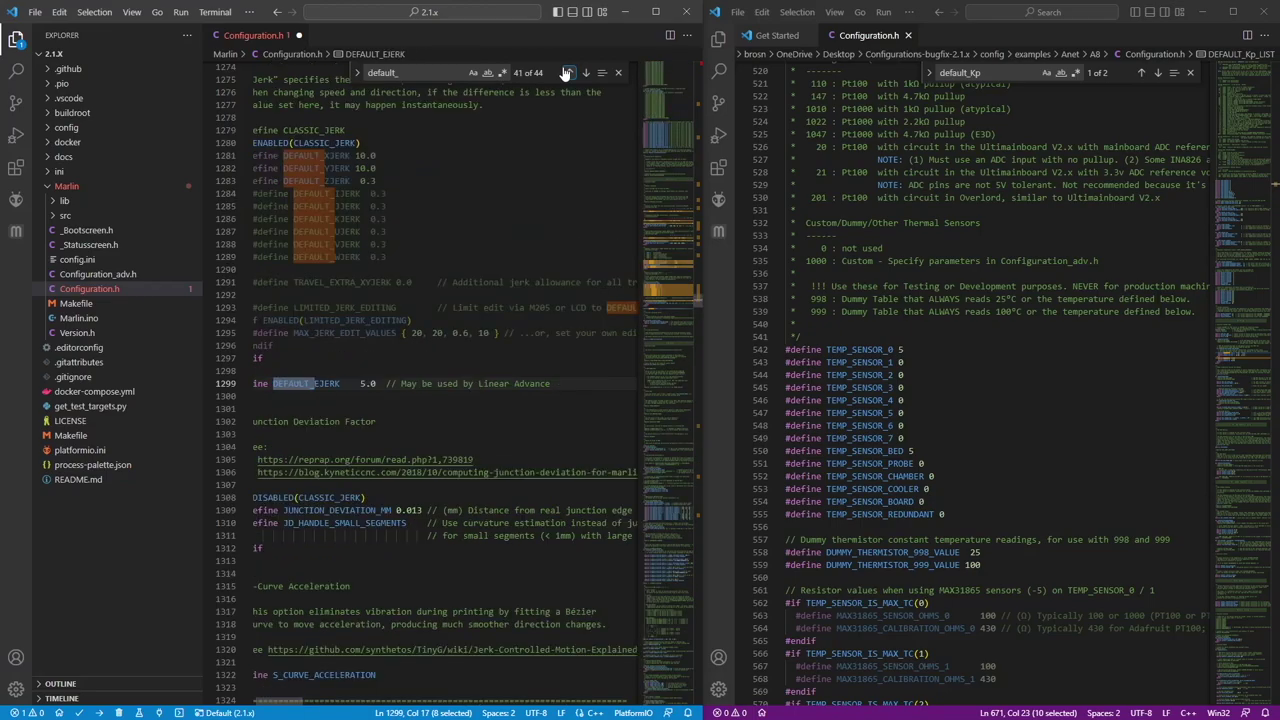
pyautogui.click(567, 73)
pyautogui.click(567, 73)
pyautogui.click(567, 73)
pyautogui.click(567, 73)
pyautogui.click(567, 73)
pyautogui.click(567, 73)
pyautogui.click(567, 73)
pyautogui.click(567, 73)
pyautogui.click(567, 73)
pyautogui.click(567, 73)
pyautogui.click(567, 73)
pyautogui.click(567, 73)
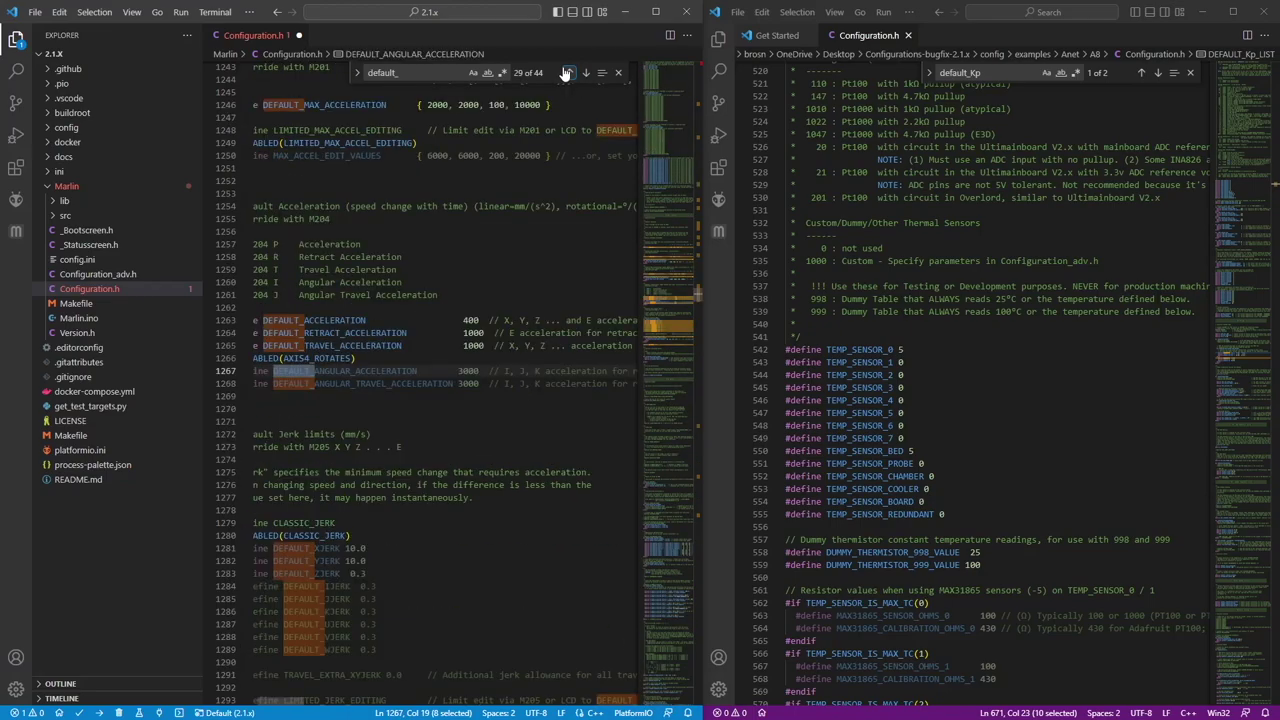
pyautogui.click(567, 73)
pyautogui.click(567, 73)
pyautogui.click(567, 73)
pyautogui.click(567, 73)
pyautogui.click(567, 73)
pyautogui.click(567, 73)
pyautogui.click(567, 73)
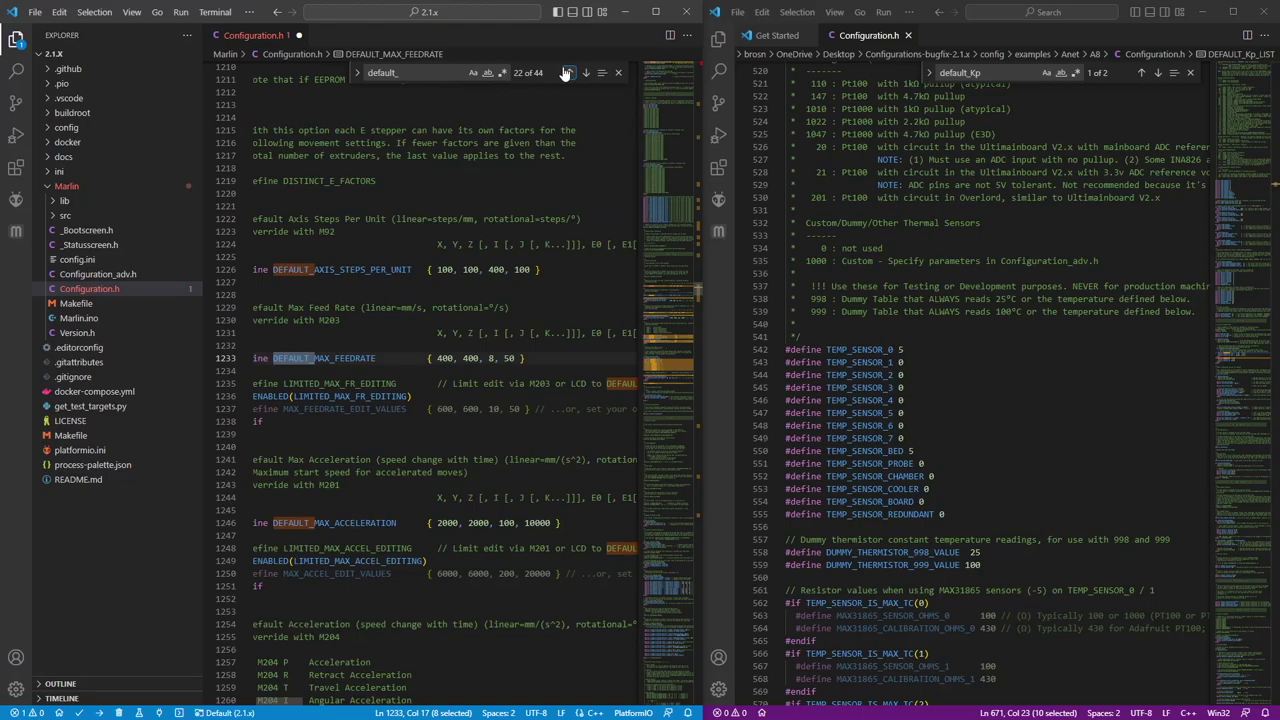
# Continue back through the "default_" matches in the 2.1.x Configuration.h to DEFAULT_NOMINAL_FILAMENT_DIA, reviewing the remaining default settings.
pyautogui.click(567, 73)
pyautogui.click(568, 74)
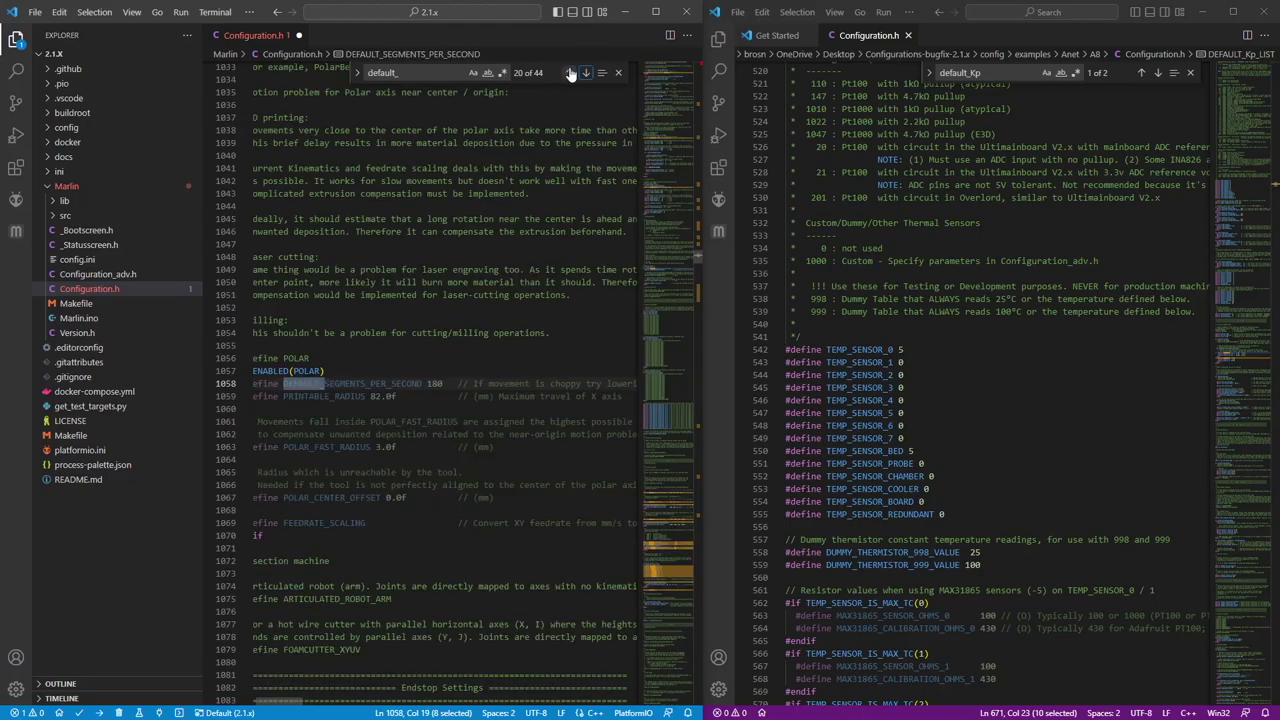
pyautogui.click(568, 74)
pyautogui.click(568, 74)
pyautogui.click(568, 74)
pyautogui.click(568, 74)
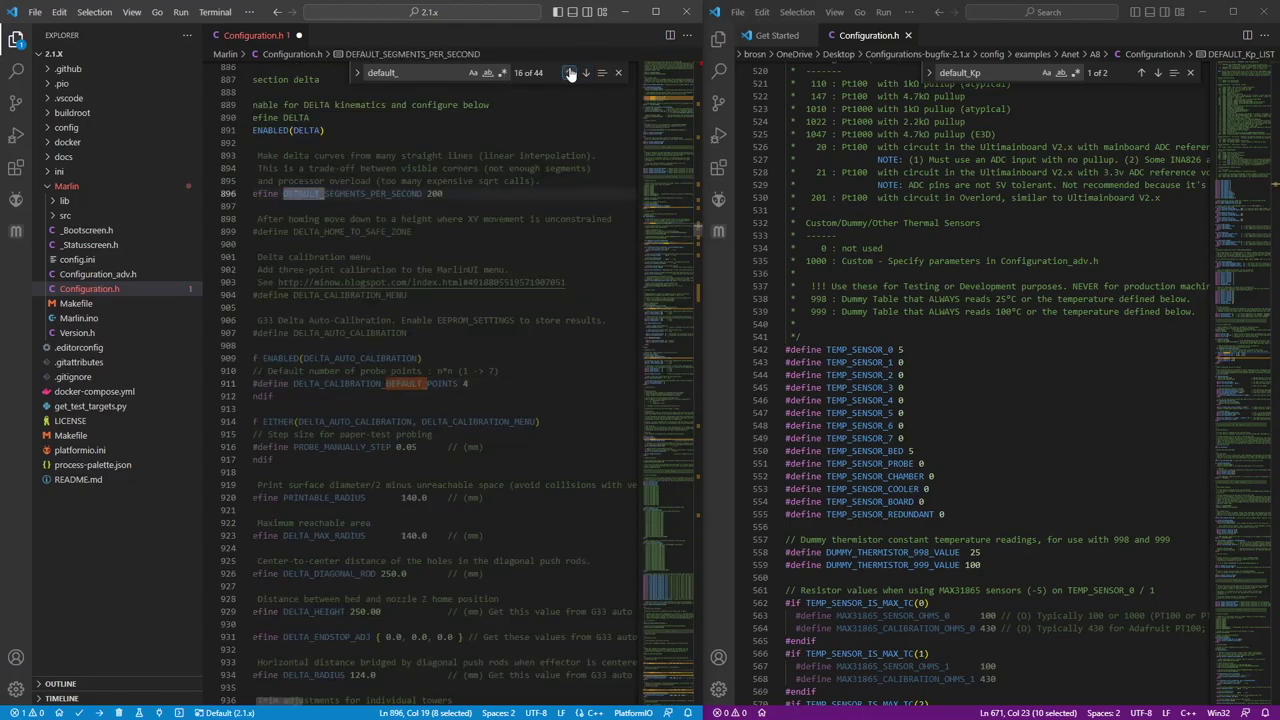
pyautogui.click(569, 74)
pyautogui.click(569, 74)
pyautogui.click(569, 73)
pyautogui.click(569, 73)
pyautogui.click(569, 73)
pyautogui.click(569, 73)
pyautogui.click(569, 73)
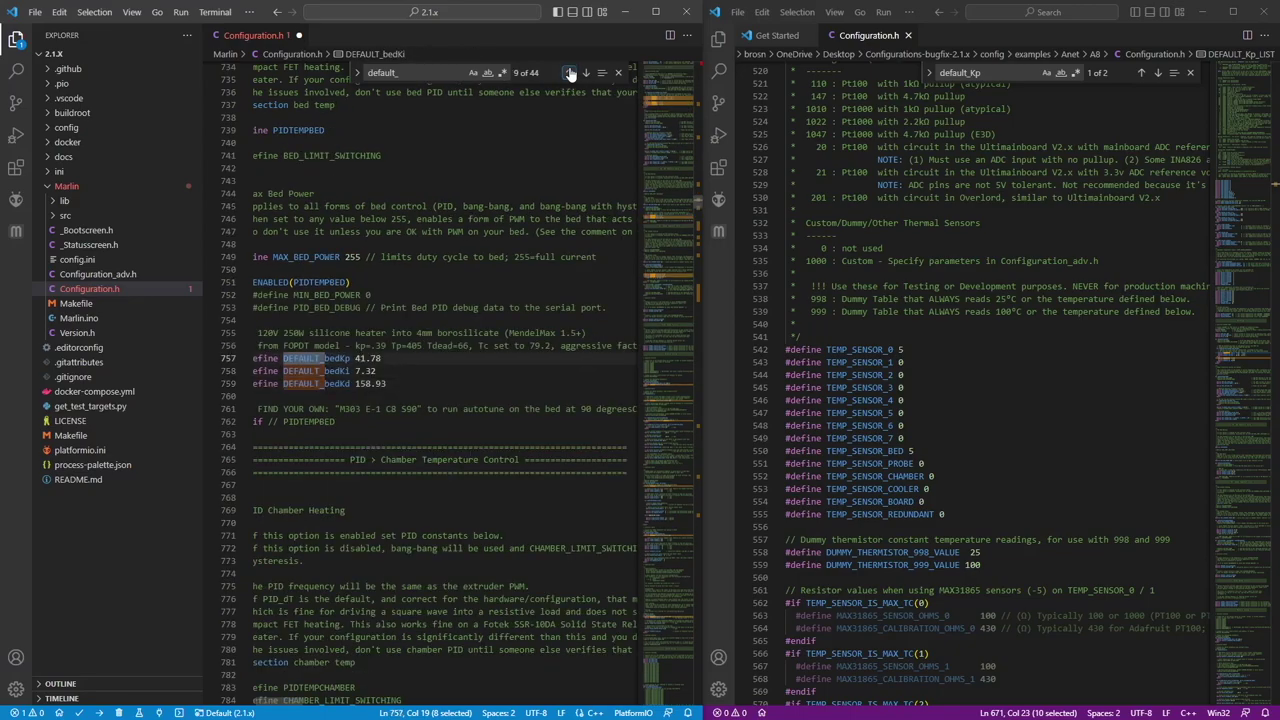
pyautogui.click(569, 73)
pyautogui.click(569, 73)
pyautogui.click(569, 73)
pyautogui.click(569, 73)
pyautogui.click(569, 73)
pyautogui.click(569, 73)
pyautogui.click(569, 73)
pyautogui.click(569, 73)
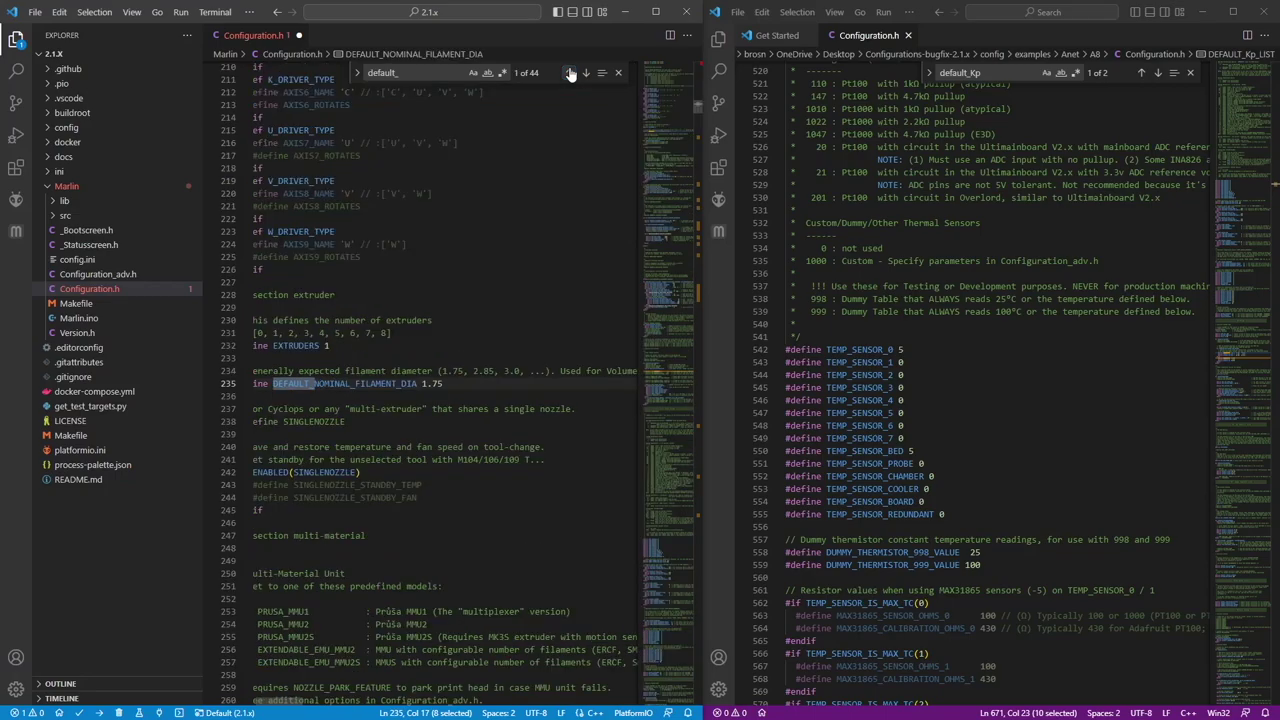
pyautogui.click(569, 73)
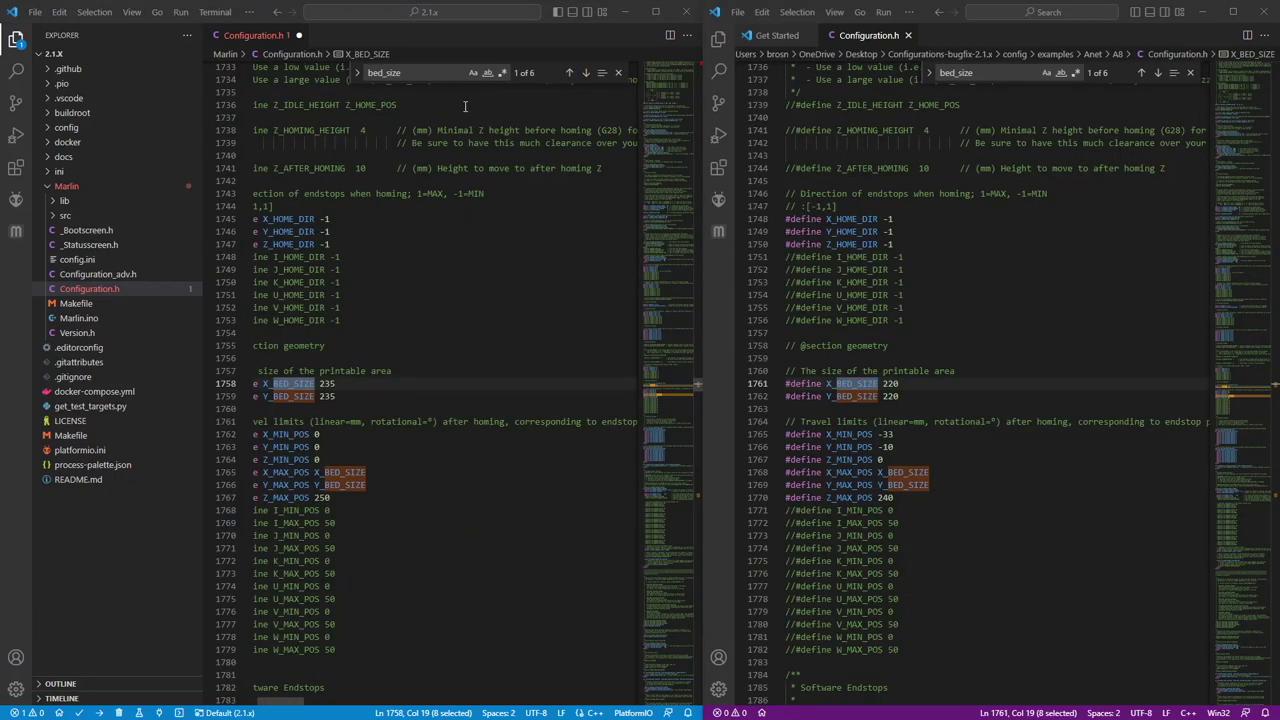
# Set X_BED_SIZE and Y_BED_SIZE to 220 in the 2.1.x Configuration.h, matching the Anet A8 example.
pyautogui.click(409, 72)
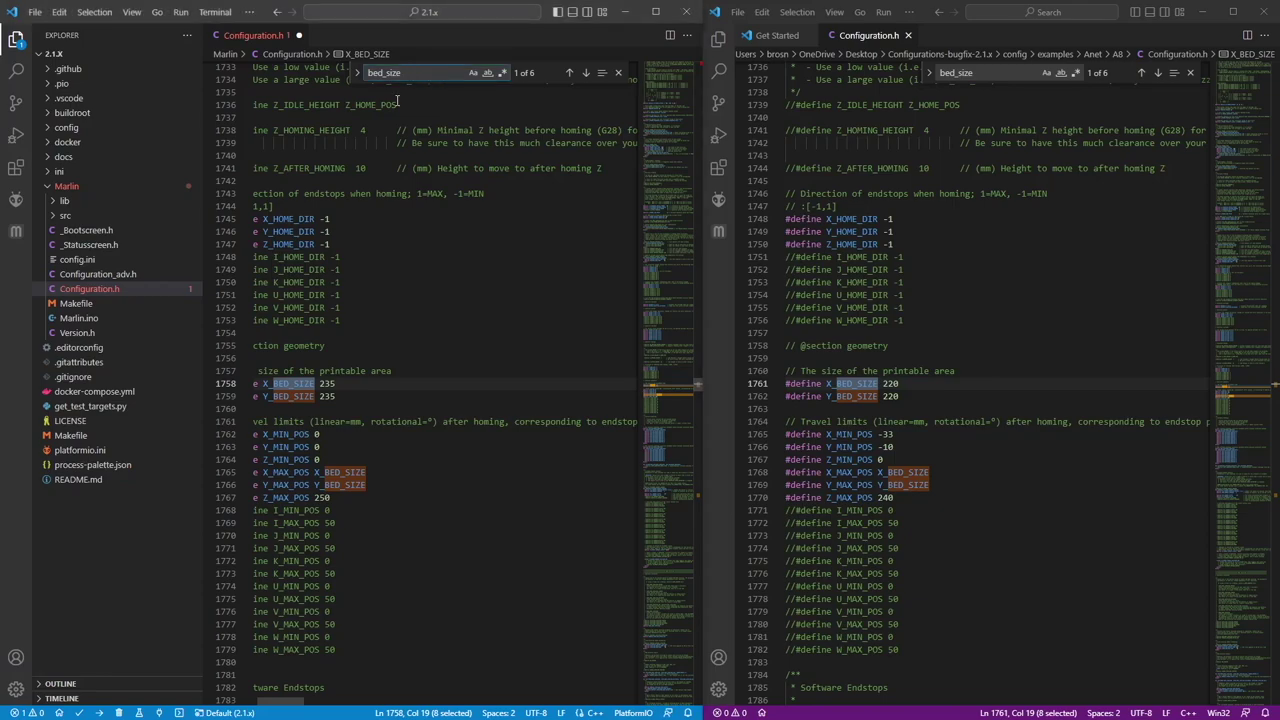
pyautogui.click(345, 385)
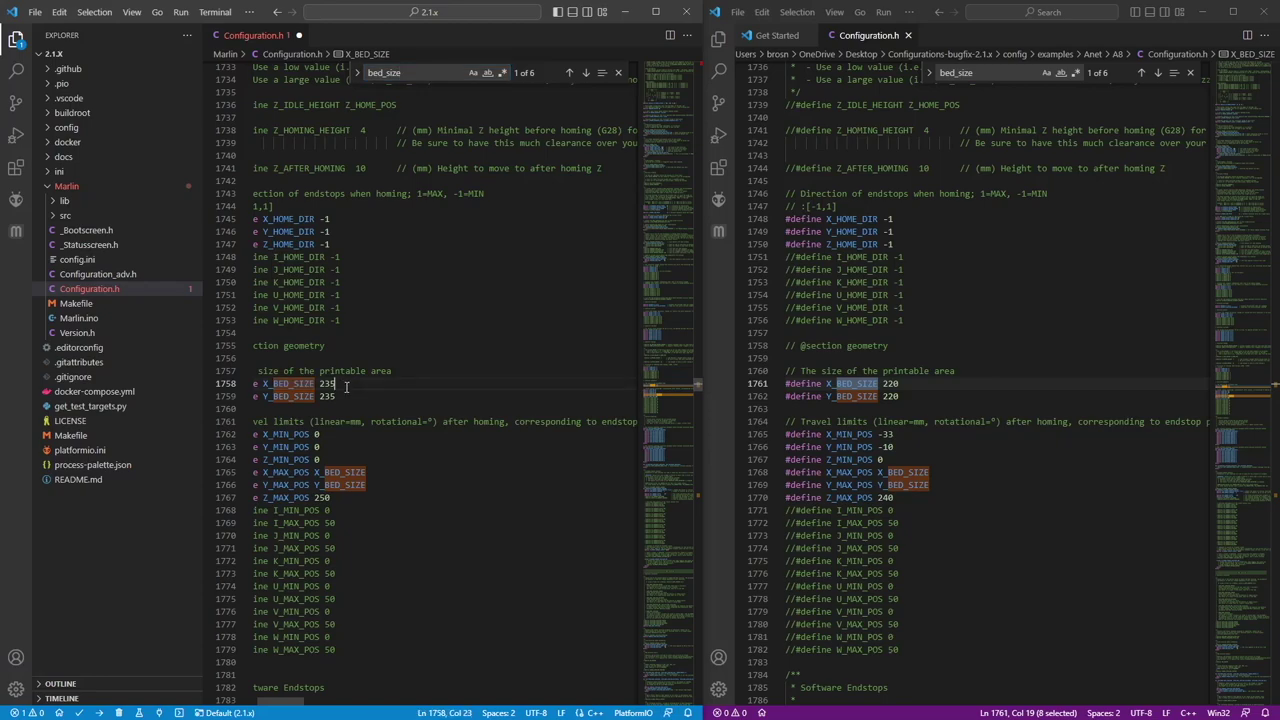
pyautogui.press('BackSpace')
pyautogui.press('BackSpace')
pyautogui.write('20')
pyautogui.press('Down')
pyautogui.press('BackSpace')
pyautogui.press('BackSpace')
pyautogui.write('20')
# Try X_MIN_POS at -33 and Y_MIN_POS at -10 in the 2.1.x Configuration.h, as in the Anet A8 example.
pyautogui.click(366, 434)
pyautogui.press('BackSpace')
pyautogui.write('-33')
pyautogui.press('Down')
pyautogui.press('BackSpace')
pyautogui.write('-10')
pyautogui.press('Down')
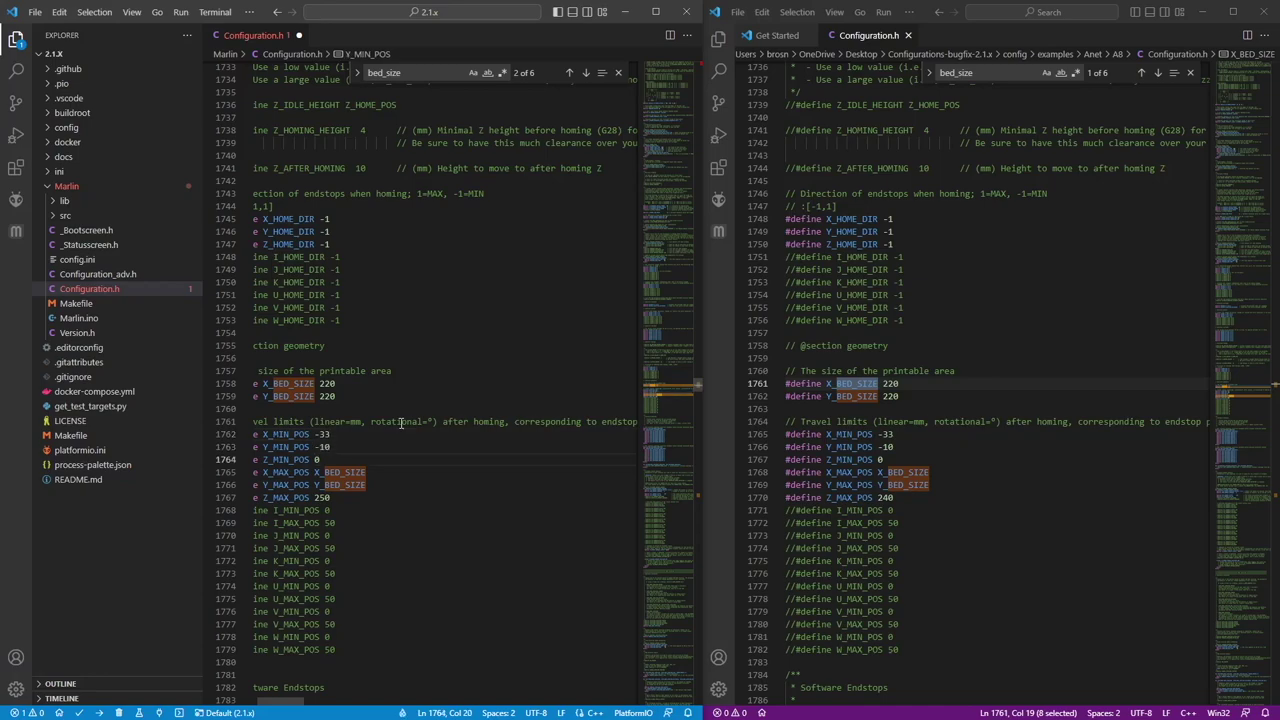
# Return Y_MIN_POS and X_MIN_POS to 0 in the 2.1.x Configuration.h.
pyautogui.press('Up')
pyautogui.press('BackSpace')
pyautogui.press('BackSpace')
pyautogui.press('BackSpace')
pyautogui.write('0')
pyautogui.press('Up')
pyautogui.press('BackSpace')
pyautogui.press('BackSpace')
pyautogui.press('BackSpace')
pyautogui.write('0')
# Set Z_MAX_POS to 240 in the 2.1.x Configuration.h, matching the Anet A8 example.
pyautogui.click(338, 497)
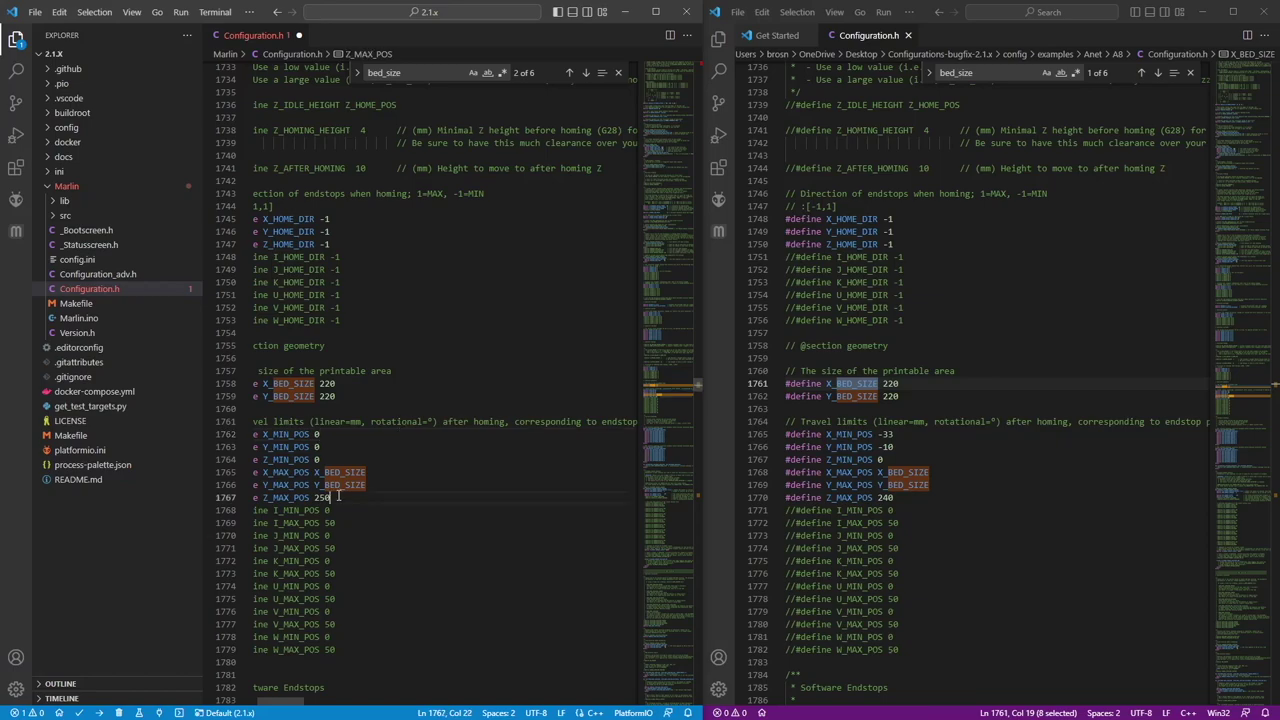
pyautogui.press('BackSpace')
pyautogui.press('BackSpace')
pyautogui.write('40')
# Find "stepper" in the 2.1.x Configuration.h and go to the stepper drivers section with the X, Y and Z driver types.
pyautogui.scroll(7, 535, 292)
pyautogui.scroll(4, 531, 270)
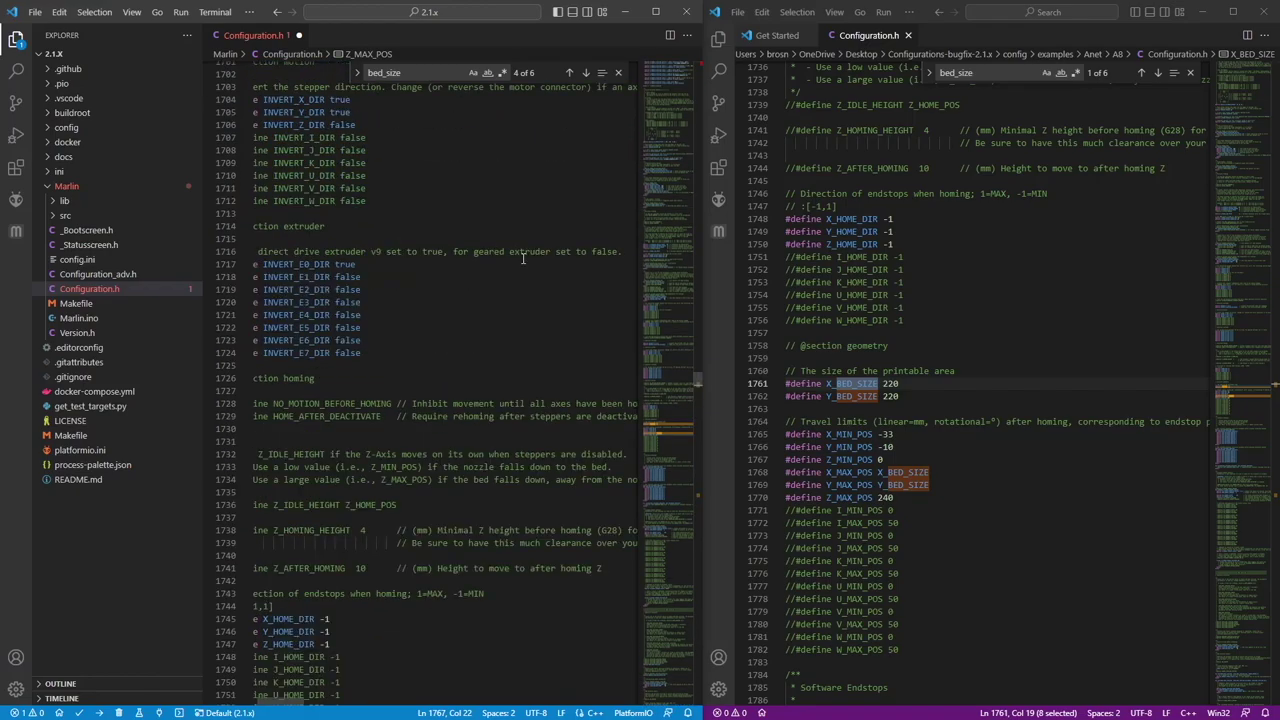
pyautogui.scroll(20, 600, 265)
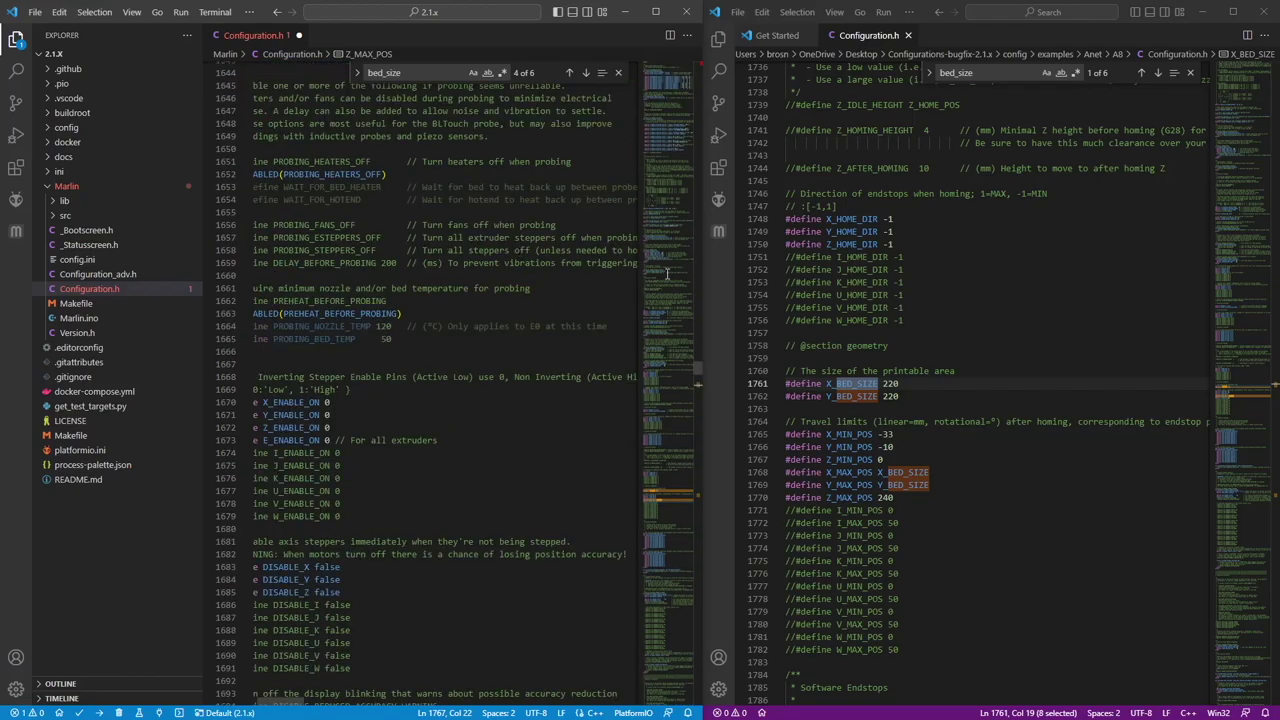
pyautogui.doubleClick(410, 73)
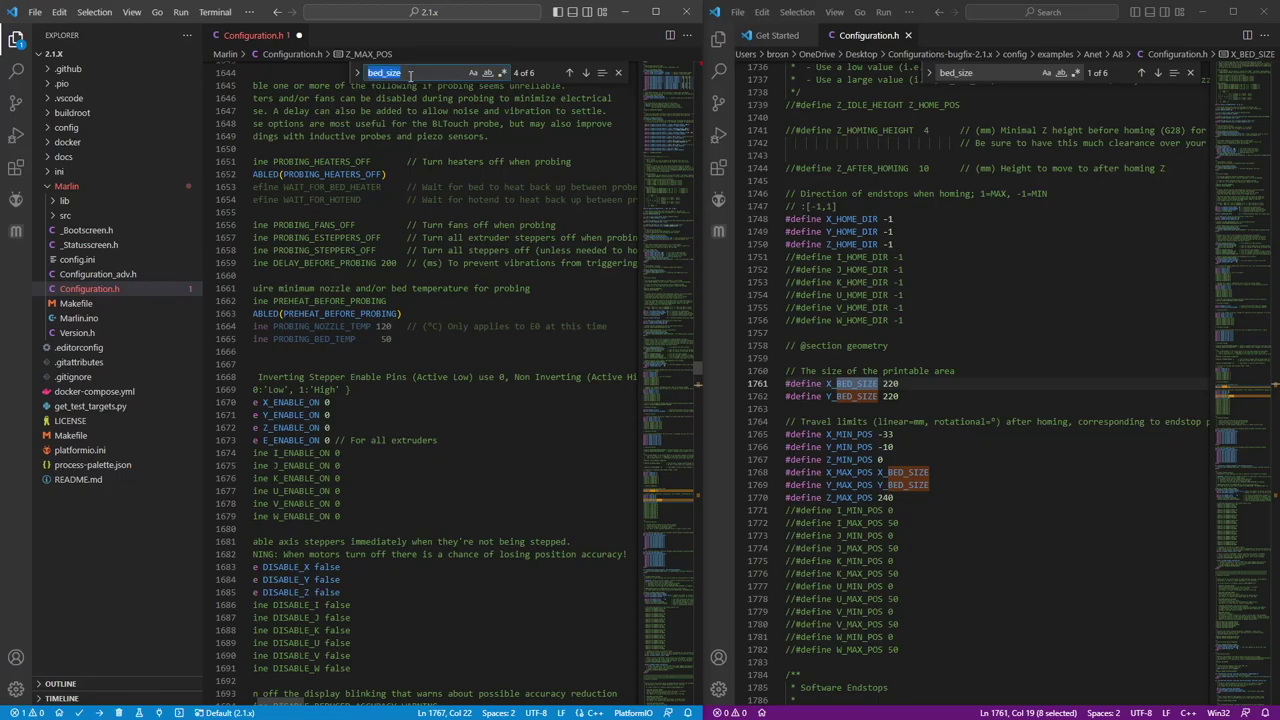
pyautogui.write('s')
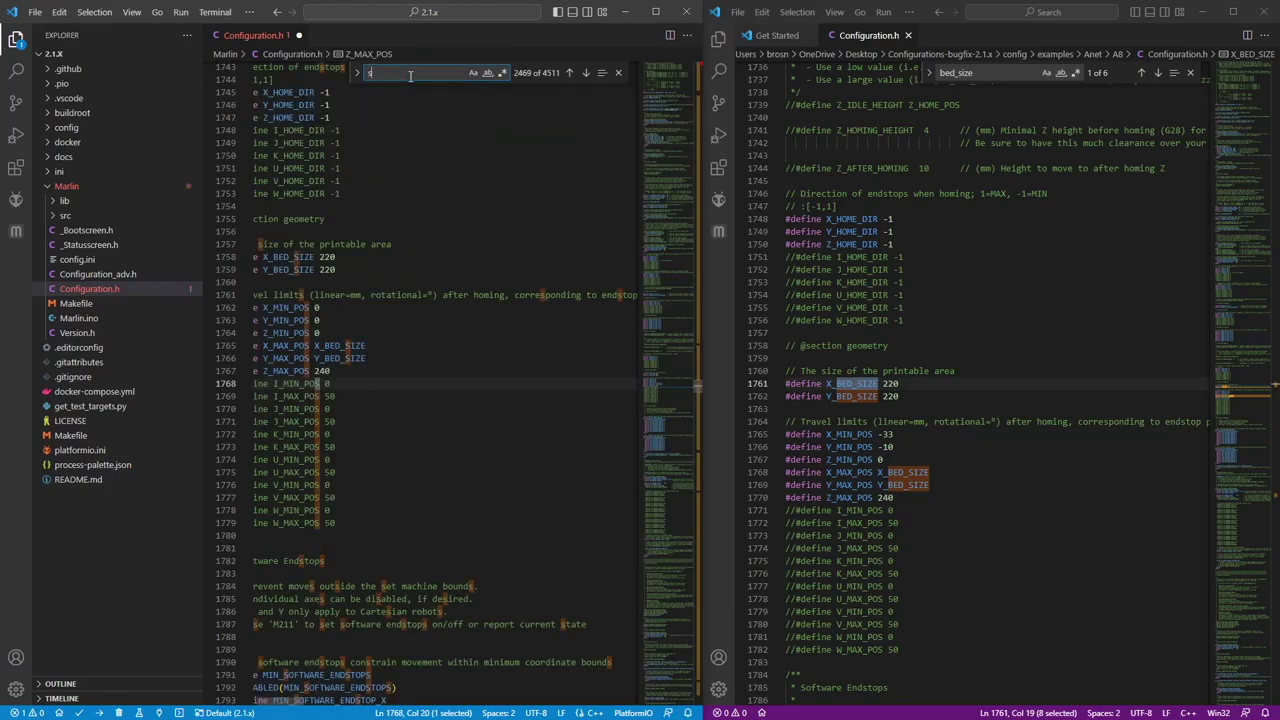
pyautogui.write('tepper')
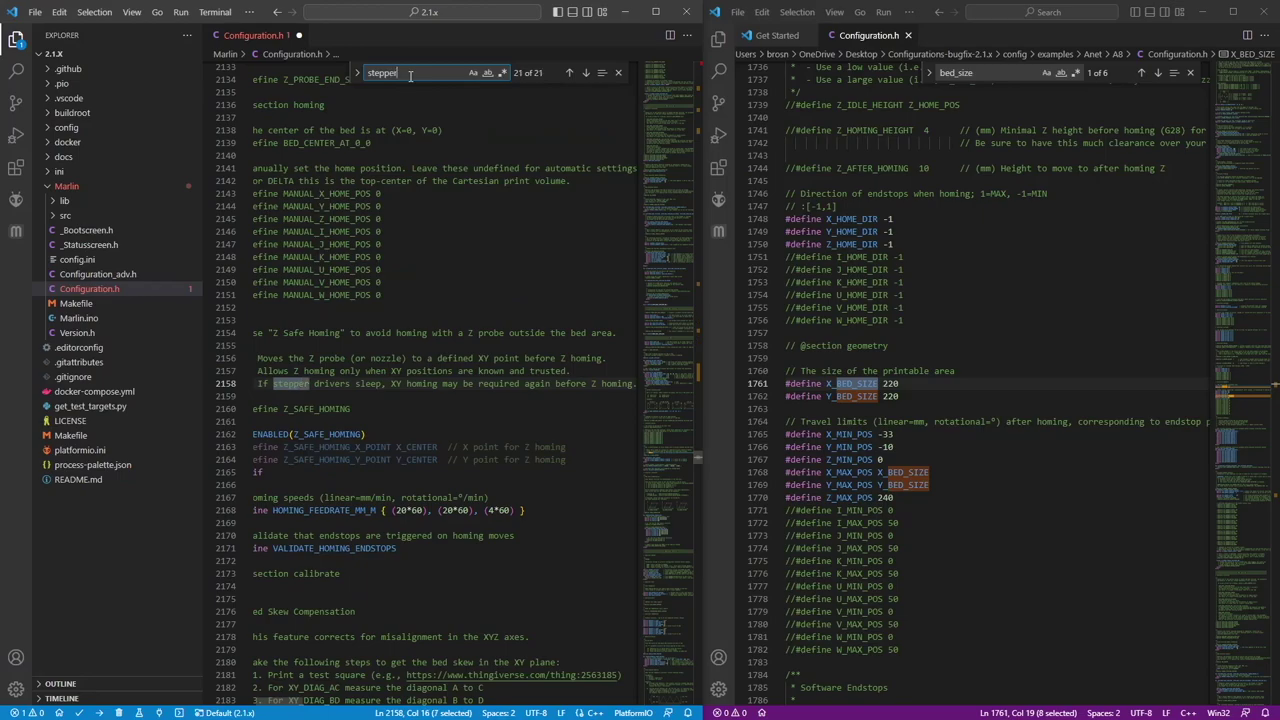
pyautogui.scroll(1, 354, 453)
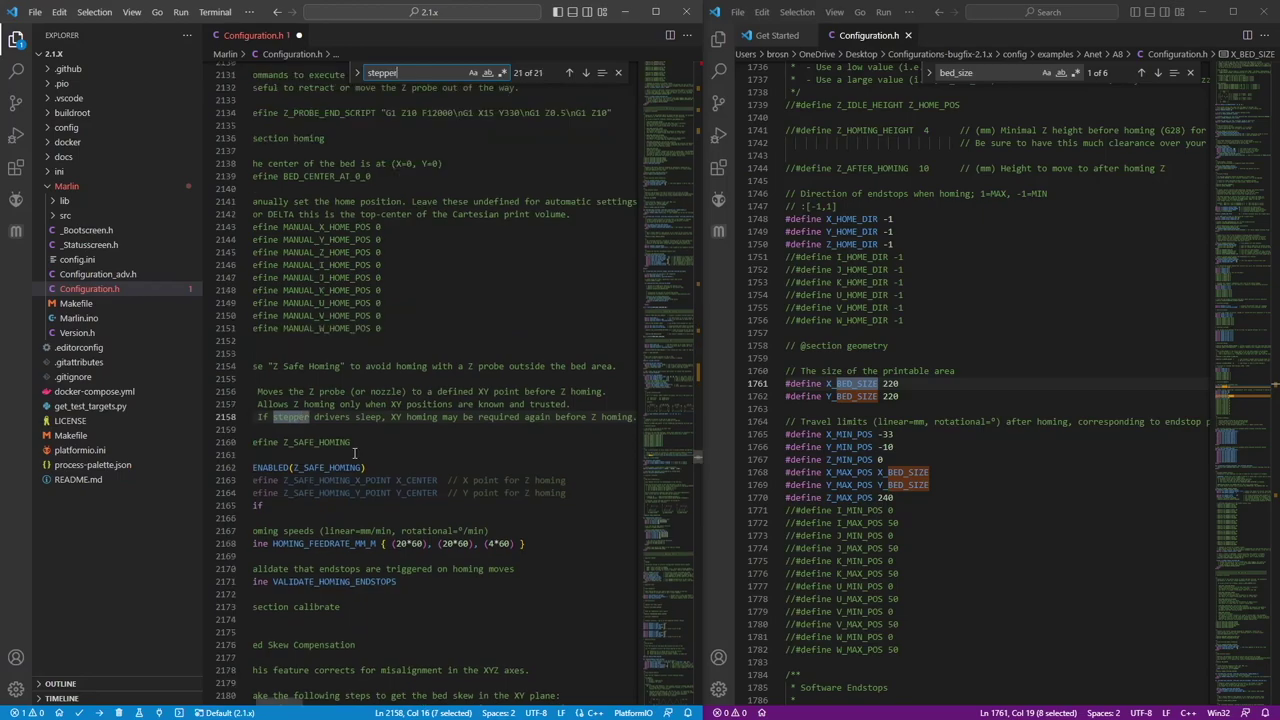
pyautogui.click(570, 76)
pyautogui.click(586, 75)
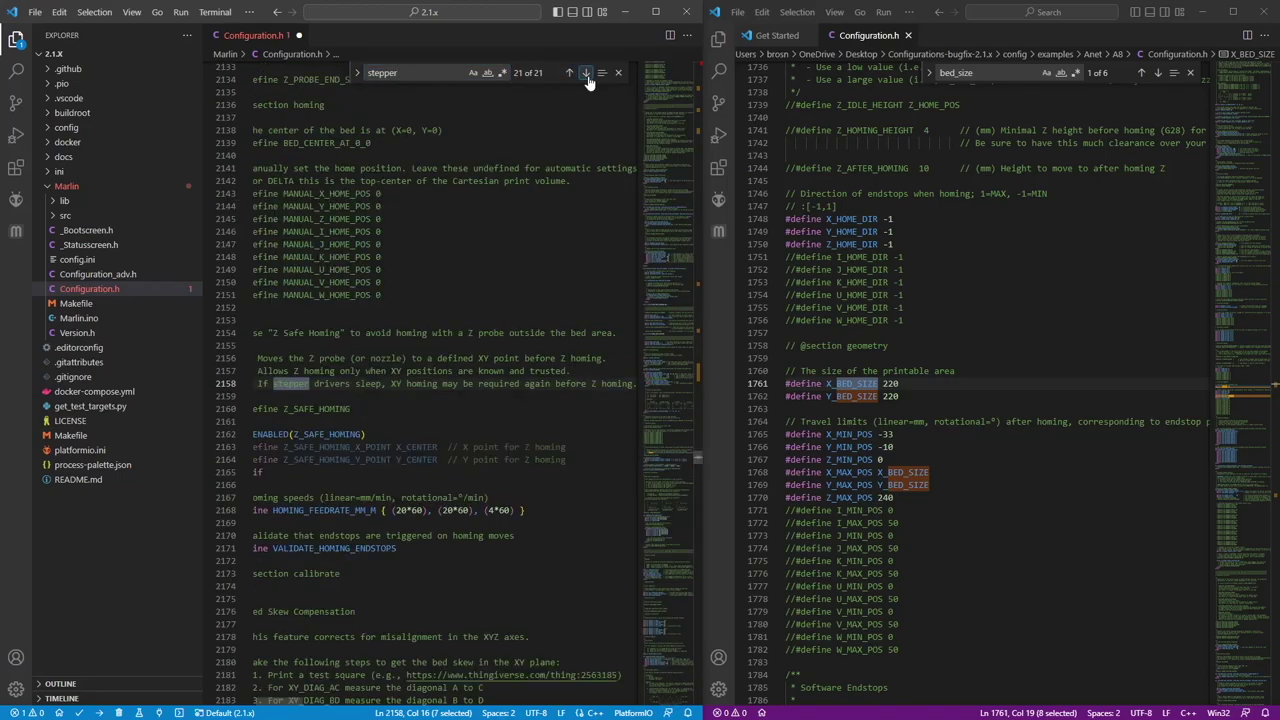
pyautogui.click(586, 75)
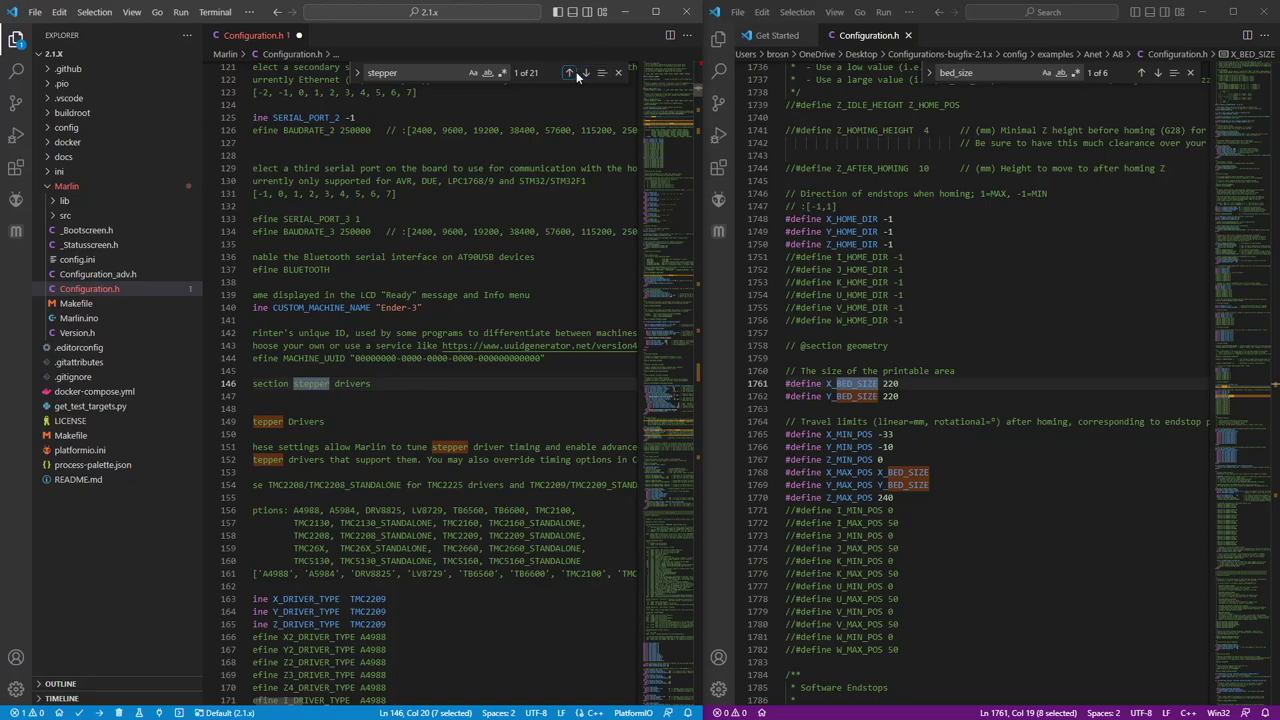
# Find "stepper" in the Anet A8 example Configuration.h to compare its driver types with the 2.1.x file.
pyautogui.click(1001, 66)
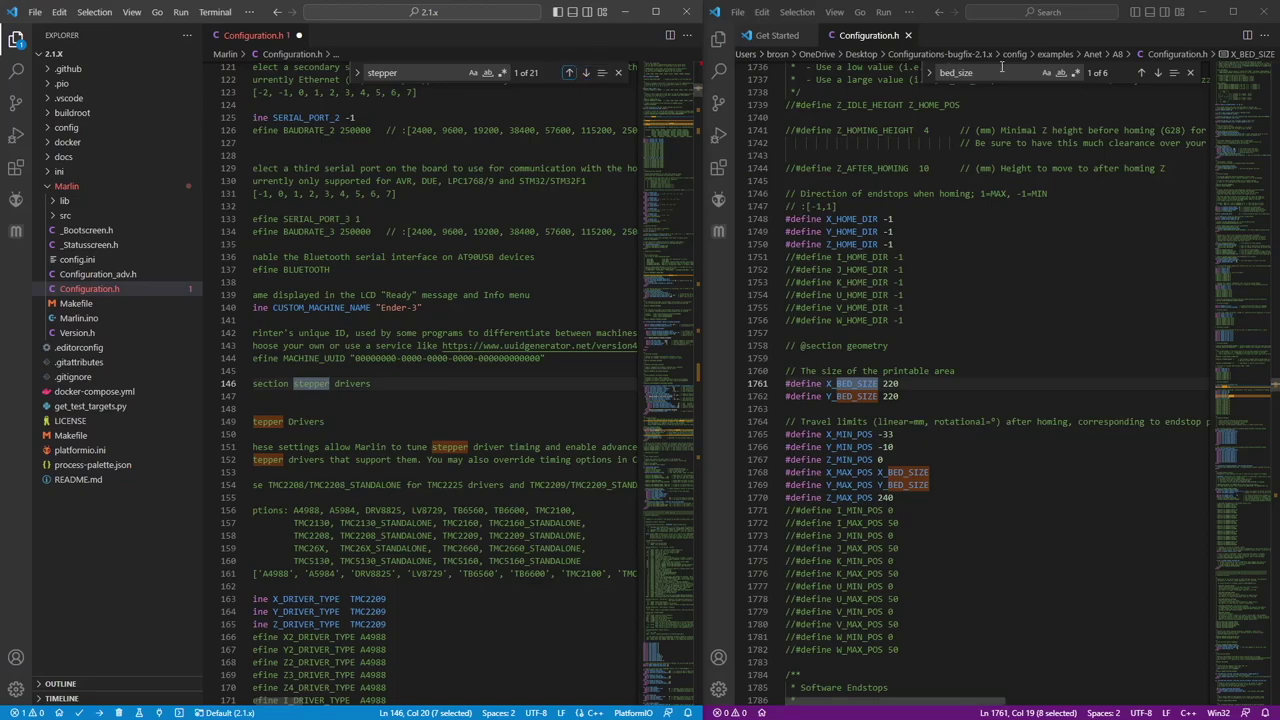
pyautogui.doubleClick(996, 72)
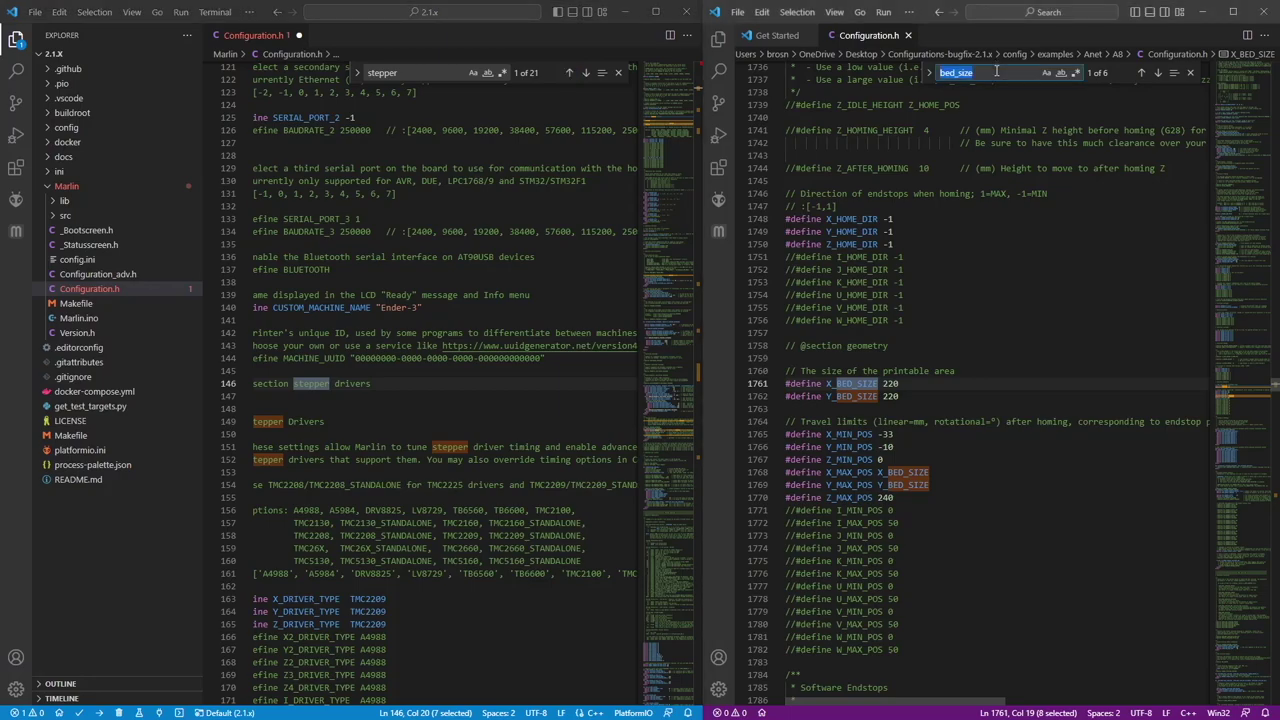
pyautogui.write('stepper')
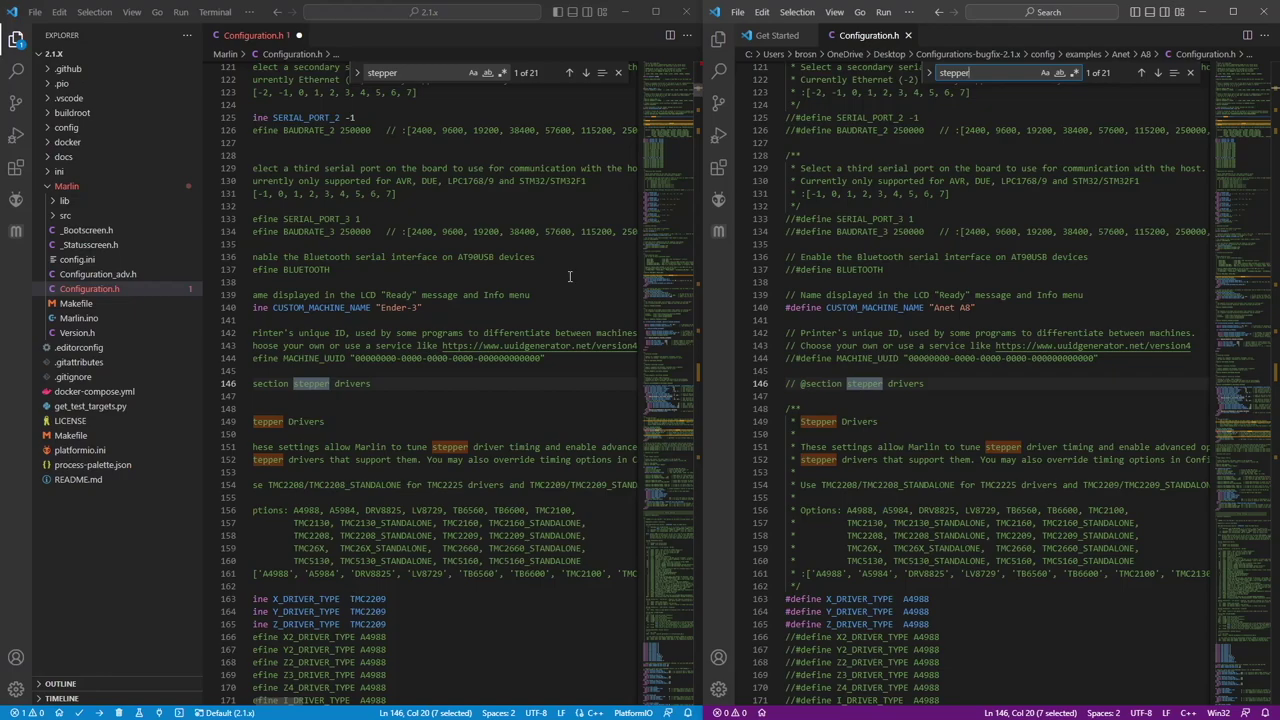
# Go back through the "stepper" matches in both Configuration.h files to the extruder direction settings at INVERT_E0_DIR.
pyautogui.click(570, 73)
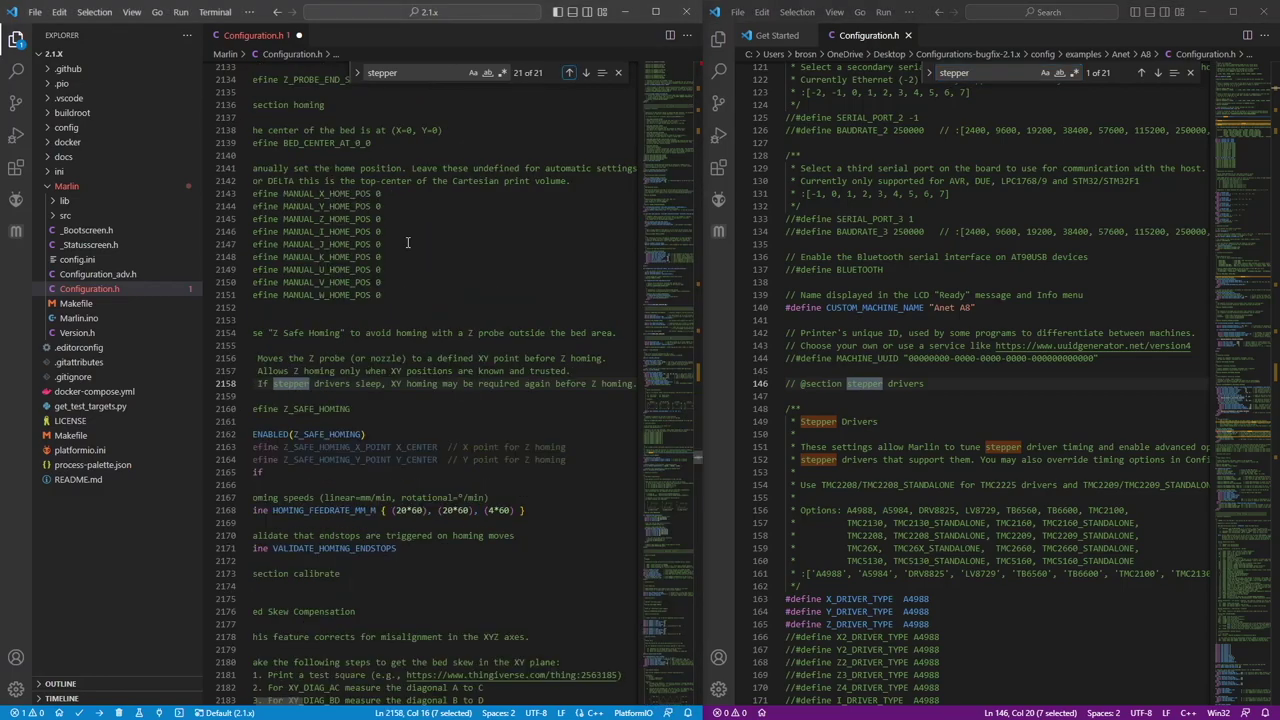
pyautogui.scroll(3, 518, 419)
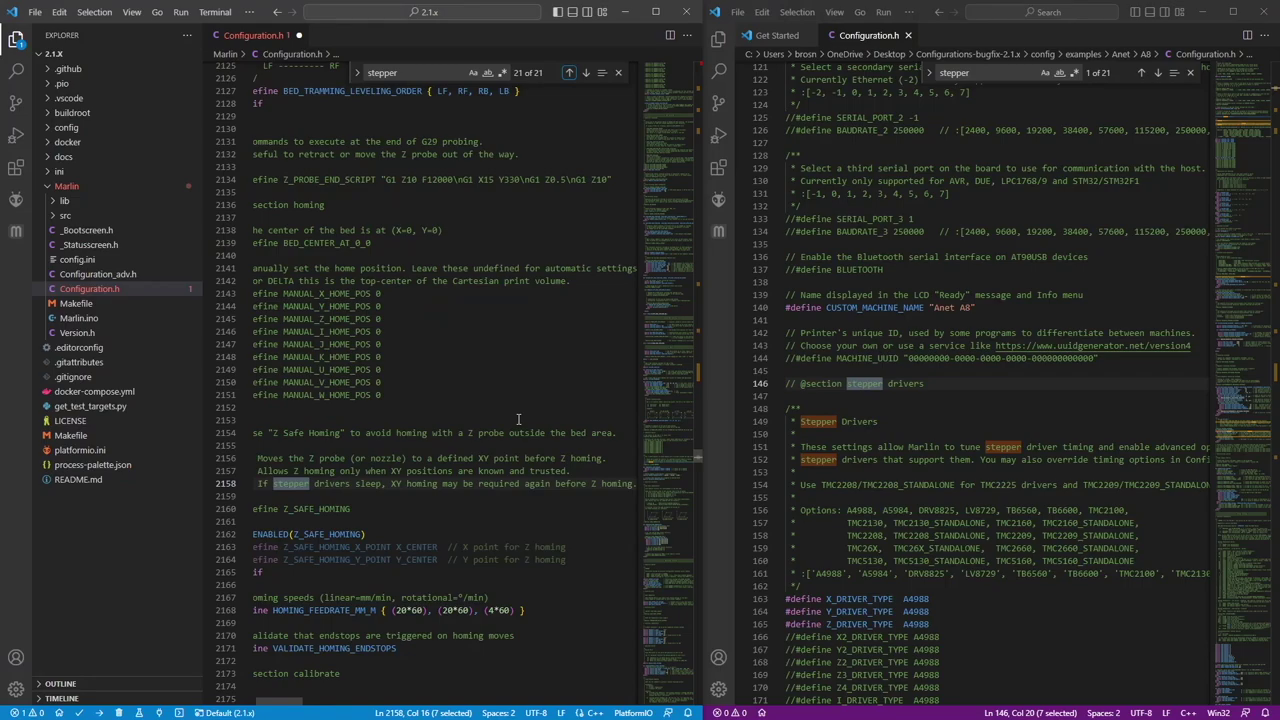
pyautogui.scroll(5, 518, 419)
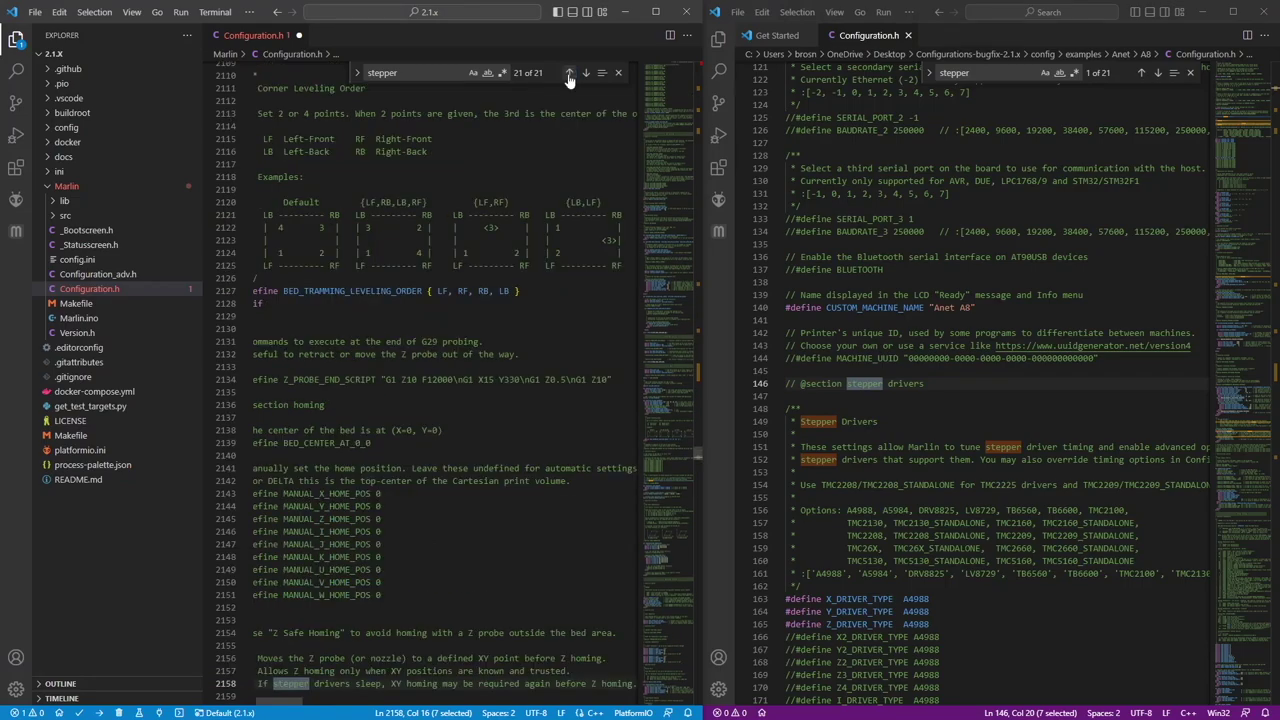
pyautogui.click(569, 74)
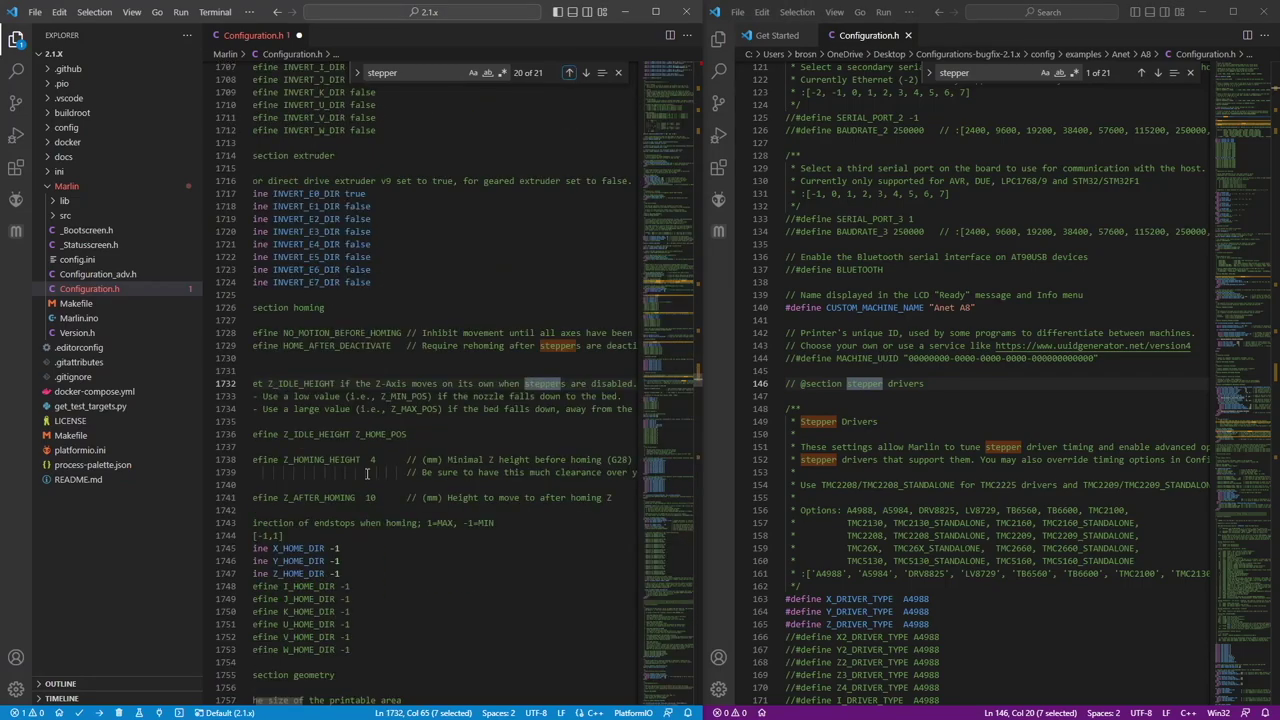
pyautogui.scroll(-2, 367, 474)
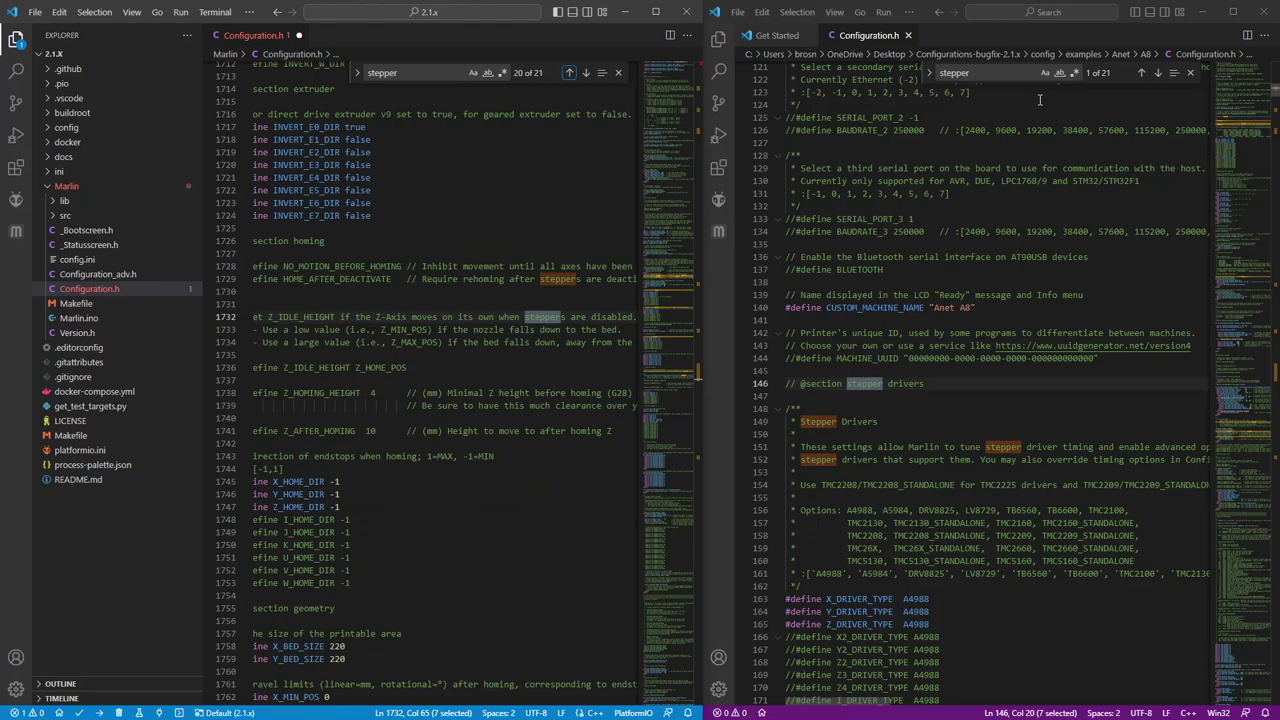
pyautogui.doubleClick(1140, 73)
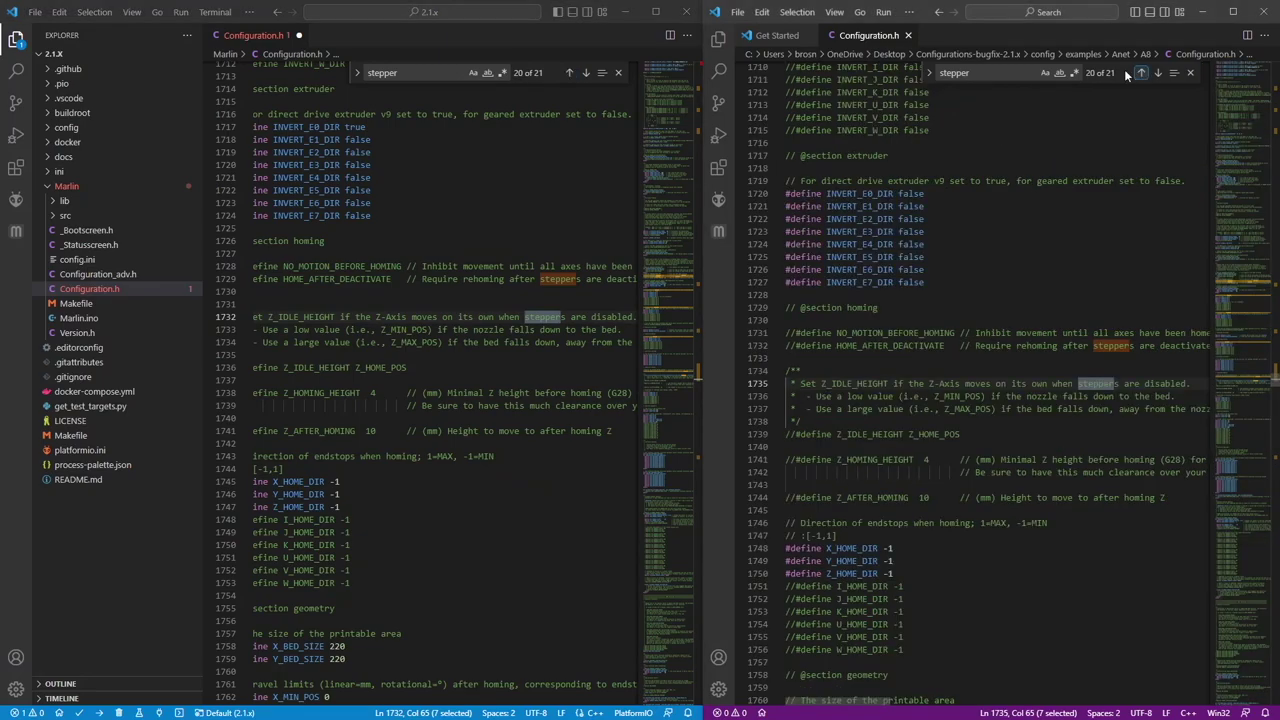
pyautogui.scroll(2, 337, 261)
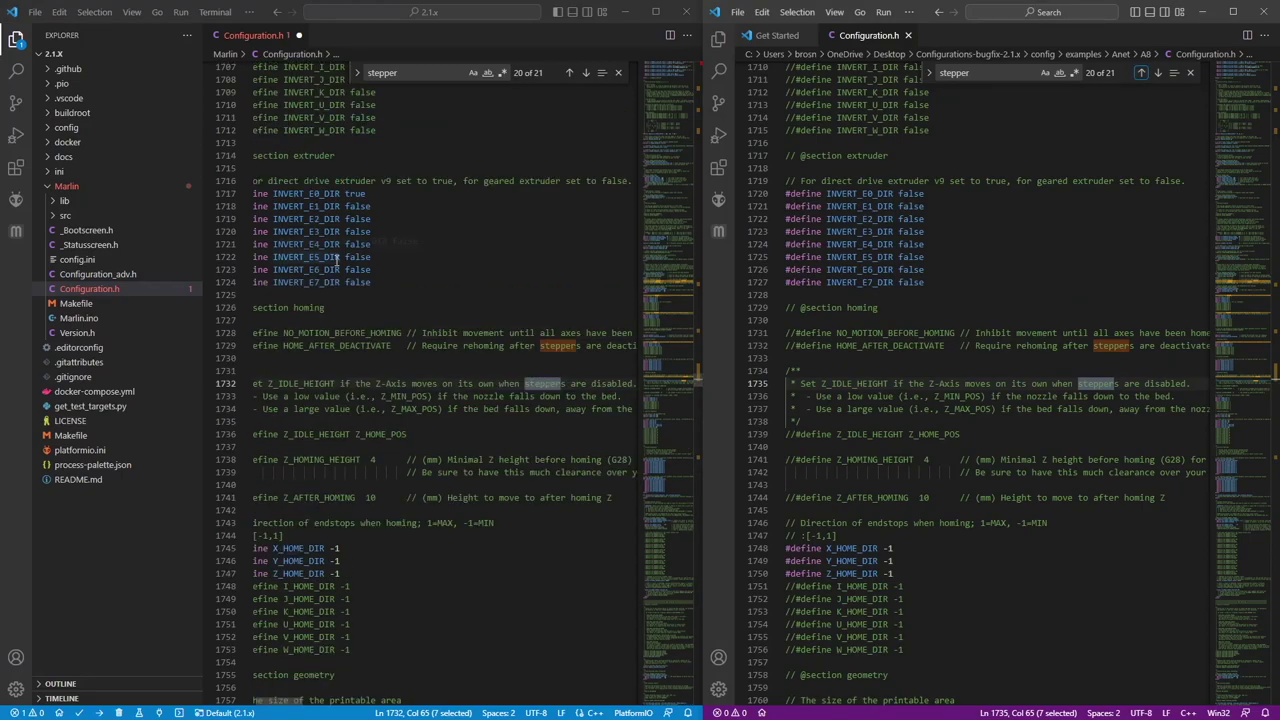
# Set INVERT_E0_DIR to false in the 2.1.x Configuration.h and check the comment above it about geared extruders.
pyautogui.click(373, 195)
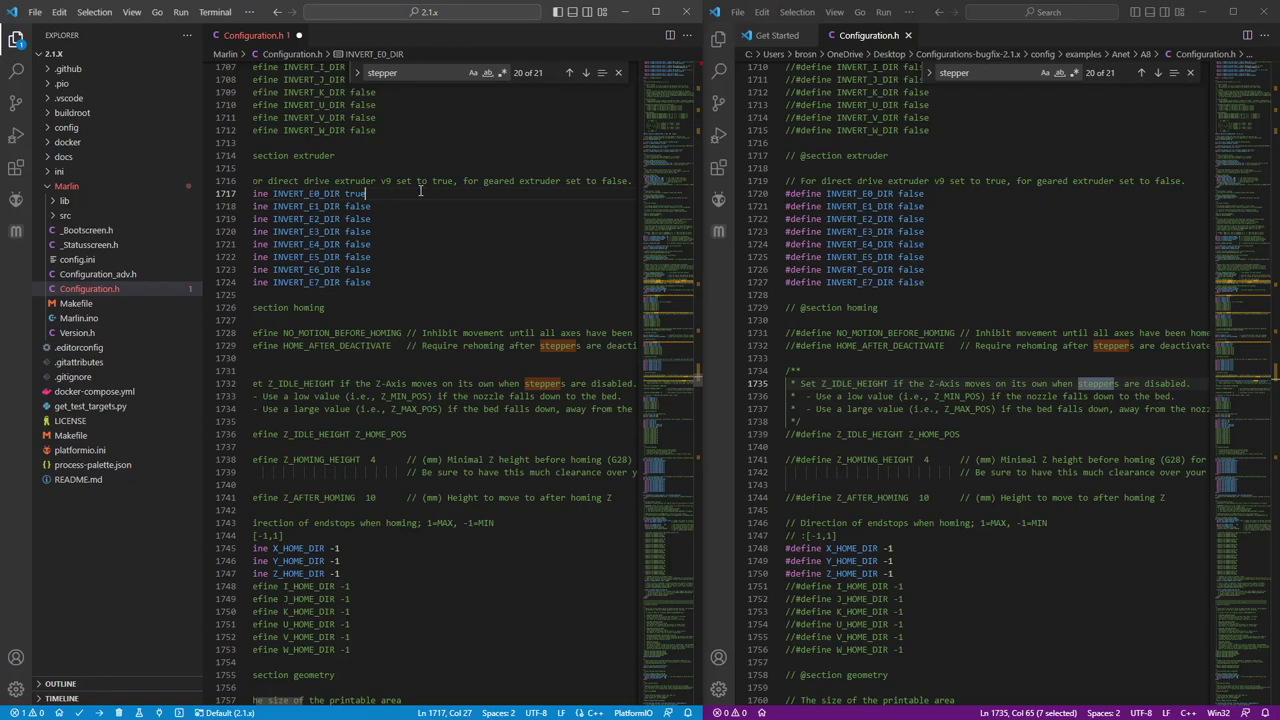
pyautogui.press('BackSpace')
pyautogui.press('BackSpace')
pyautogui.press('BackSpace')
pyautogui.press('BackSpace')
pyautogui.write('false')
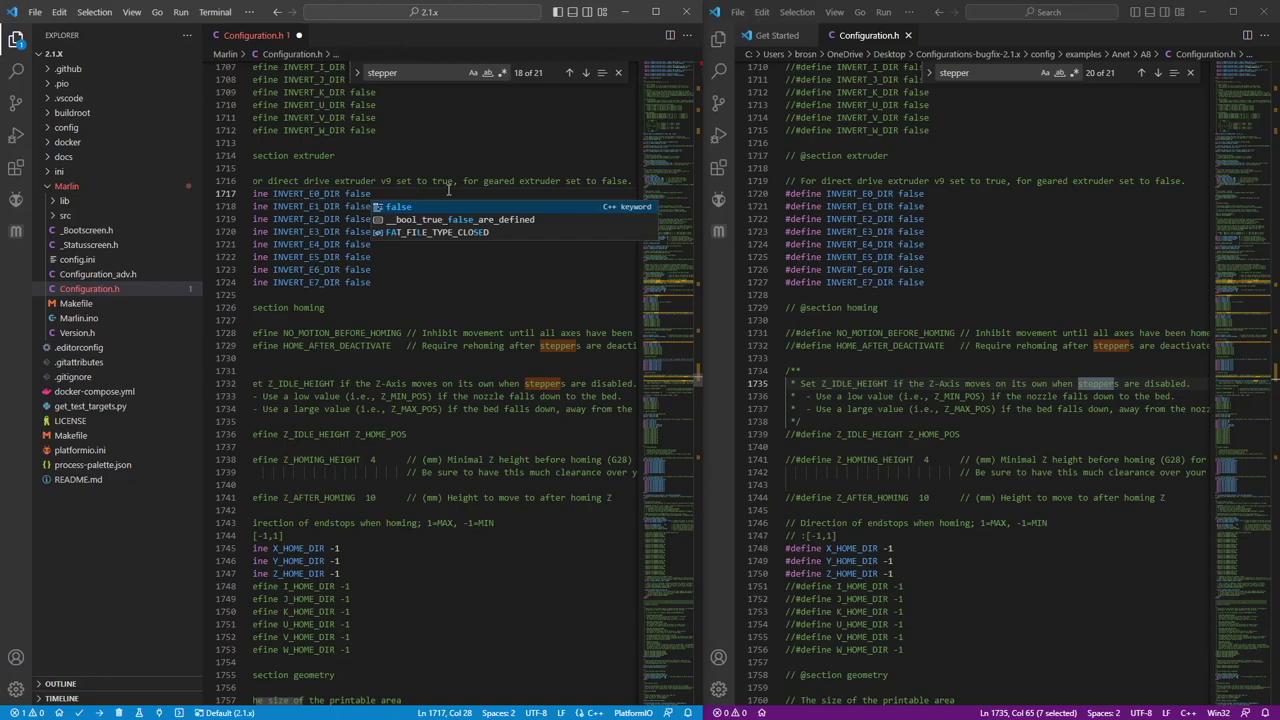
pyautogui.doubleClick(510, 180)
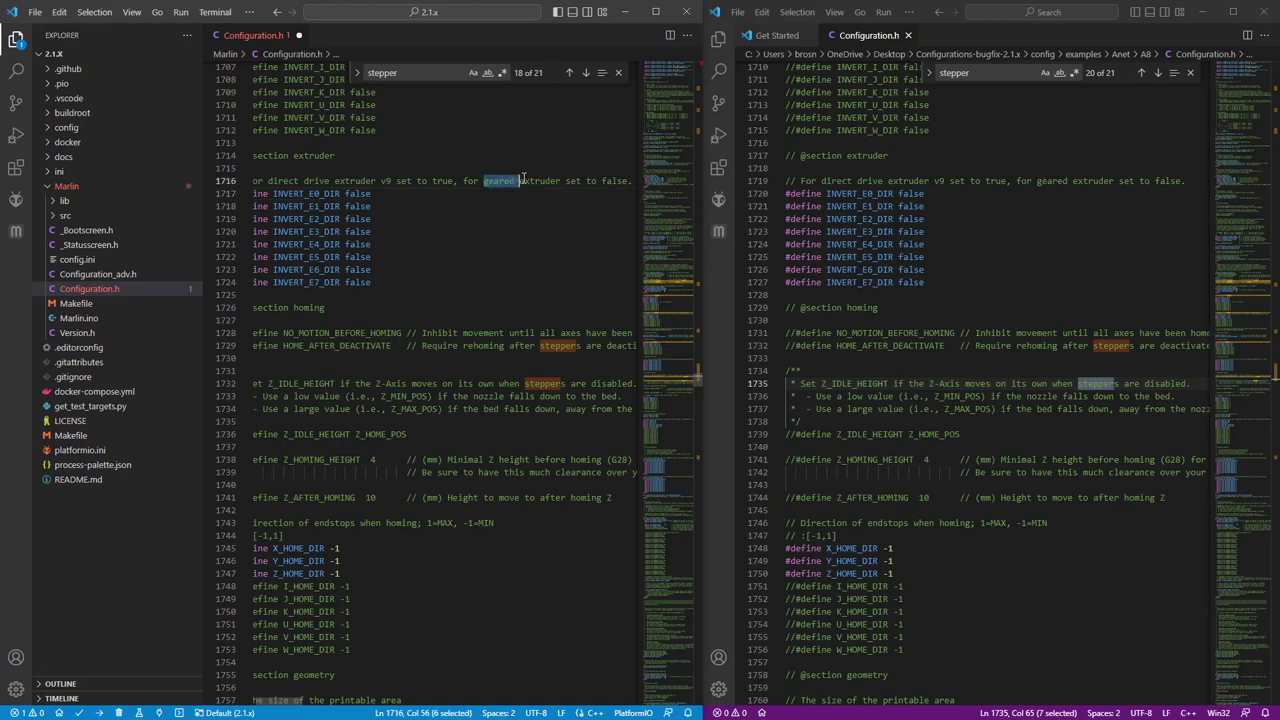
pyautogui.hotkey('ctrl', 'shift', 'Right')
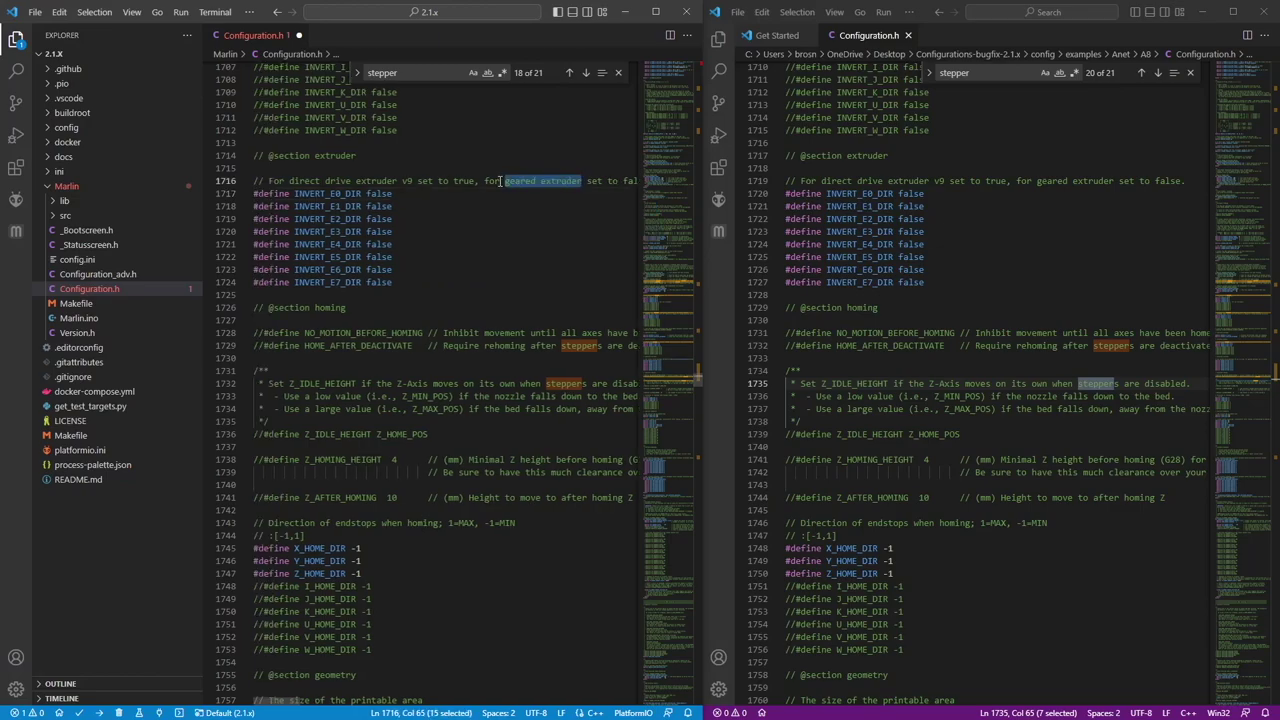
pyautogui.click(491, 181)
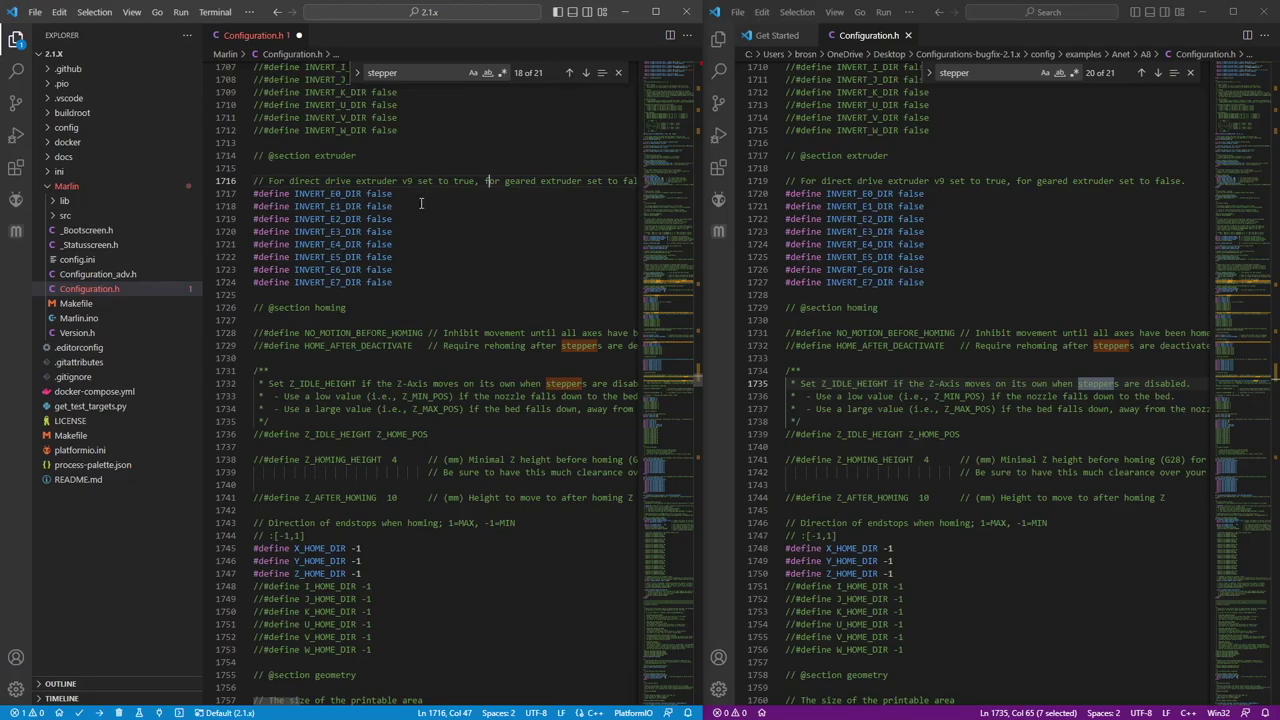
# Set INVERT_X_DIR to false in the 2.1.x Configuration.h, matching the Anet A8 example, and undo the wrong auto-completion.
pyautogui.scroll(6, 417, 215)
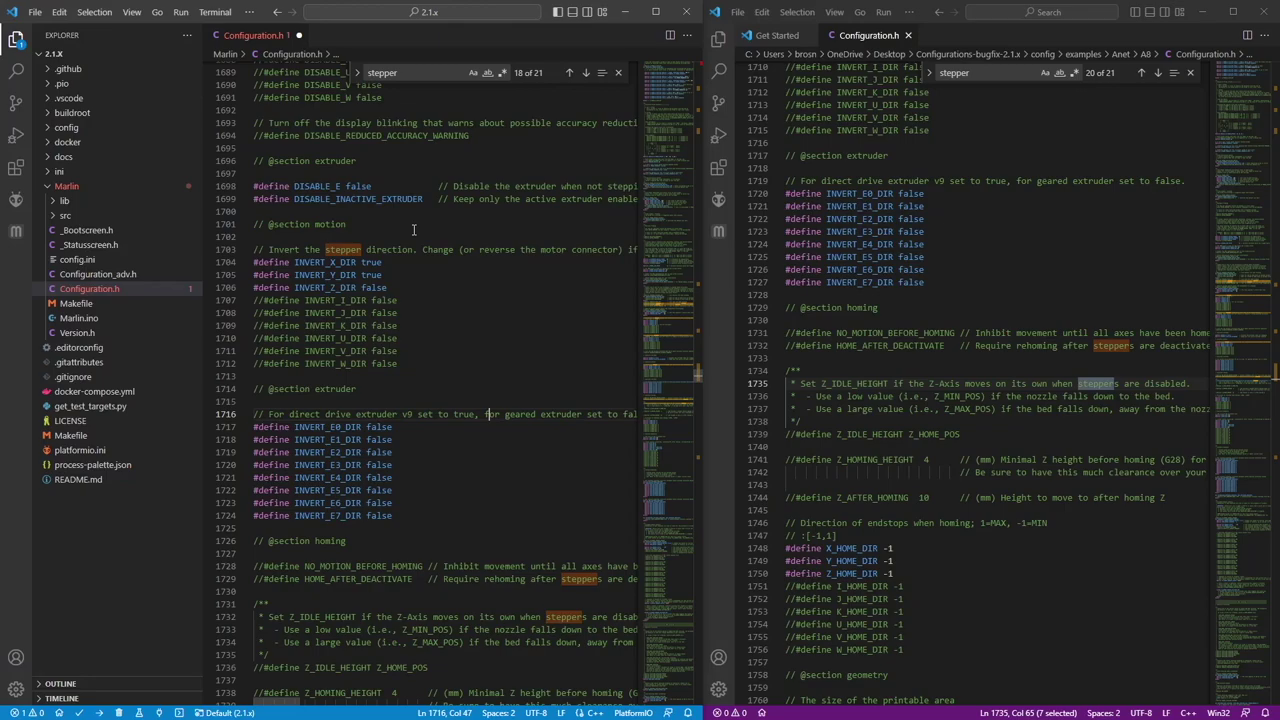
pyautogui.click(420, 262)
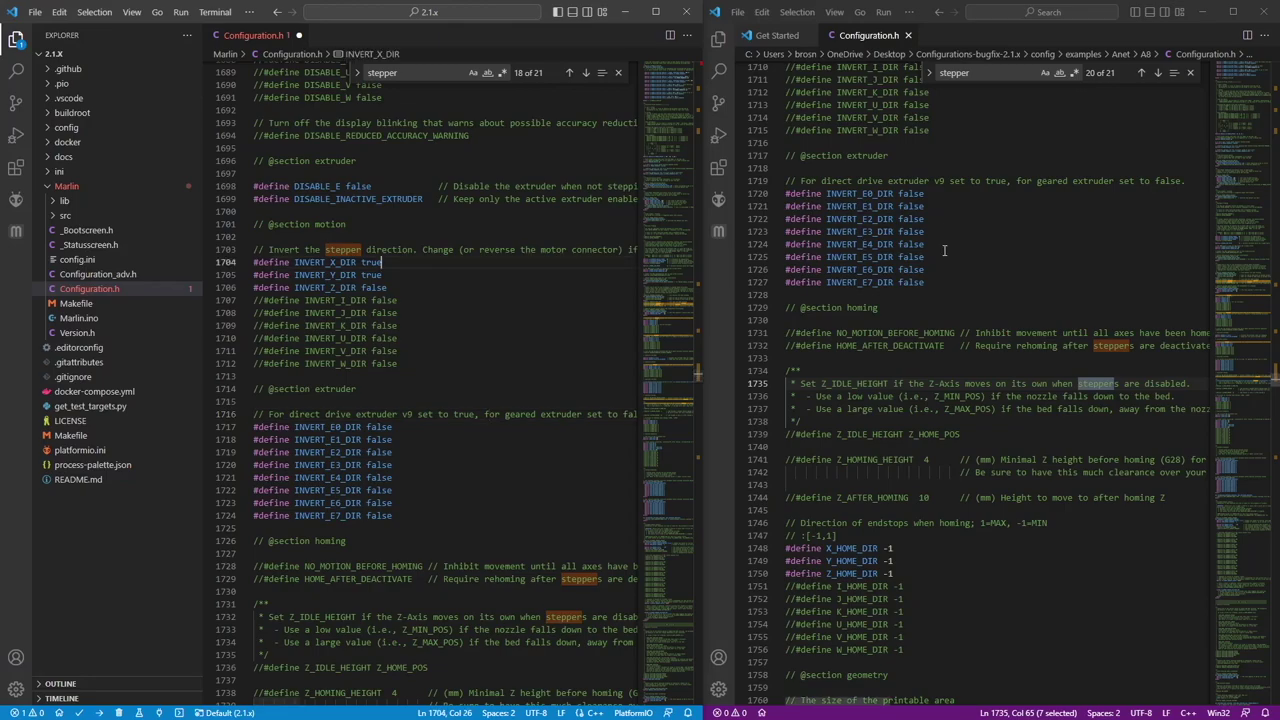
pyautogui.scroll(6, 943, 250)
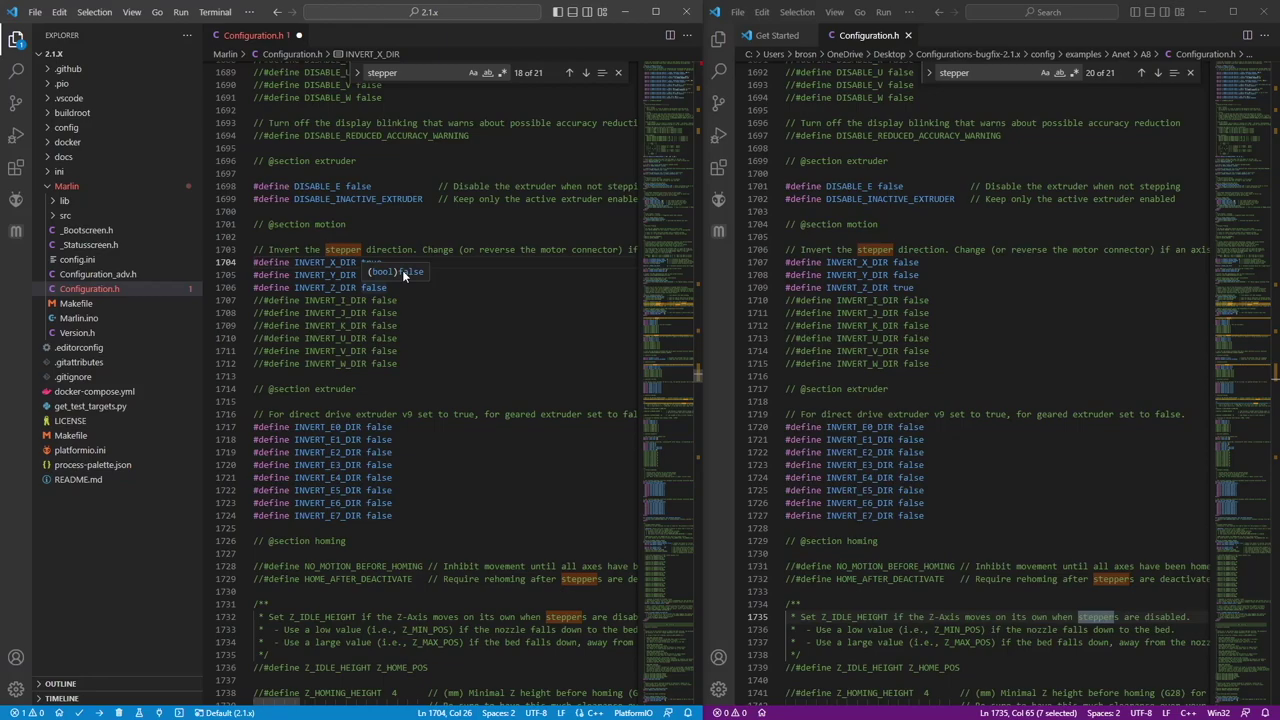
pyautogui.press('BackSpace')
pyautogui.press('BackSpace')
pyautogui.press('BackSpace')
pyautogui.press('BackSpace')
pyautogui.write('false')
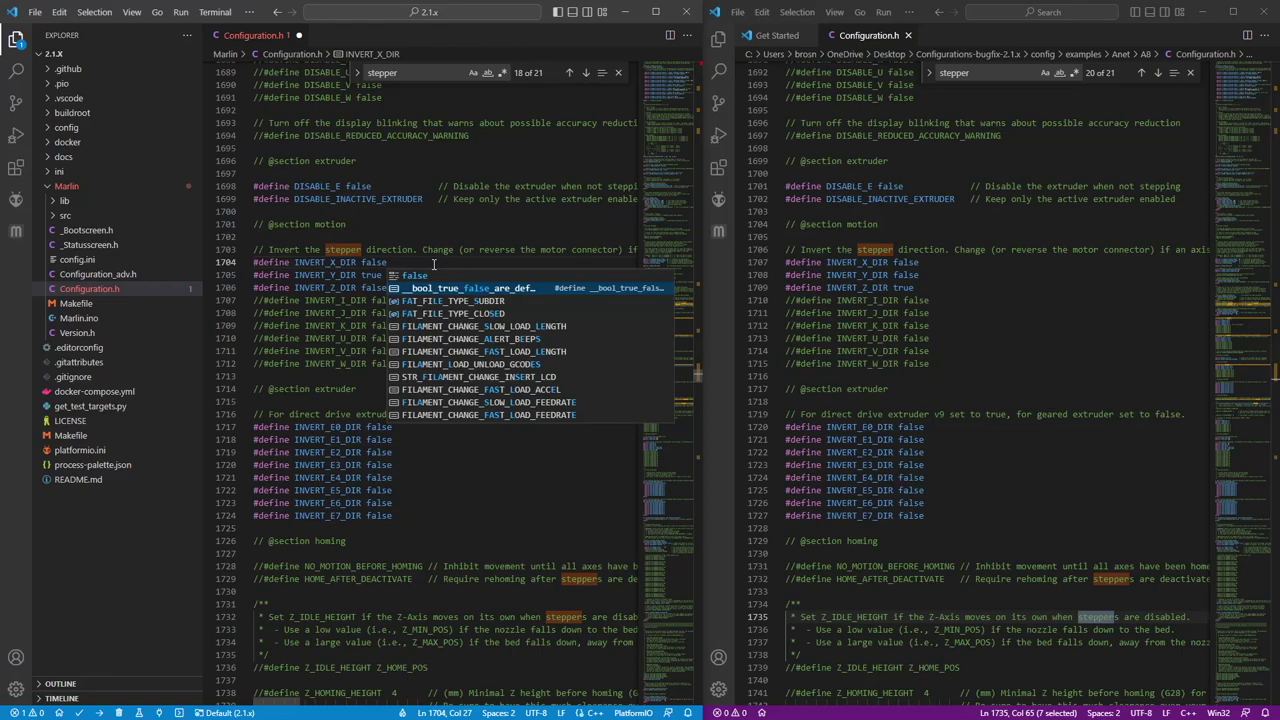
pyautogui.press('Return')
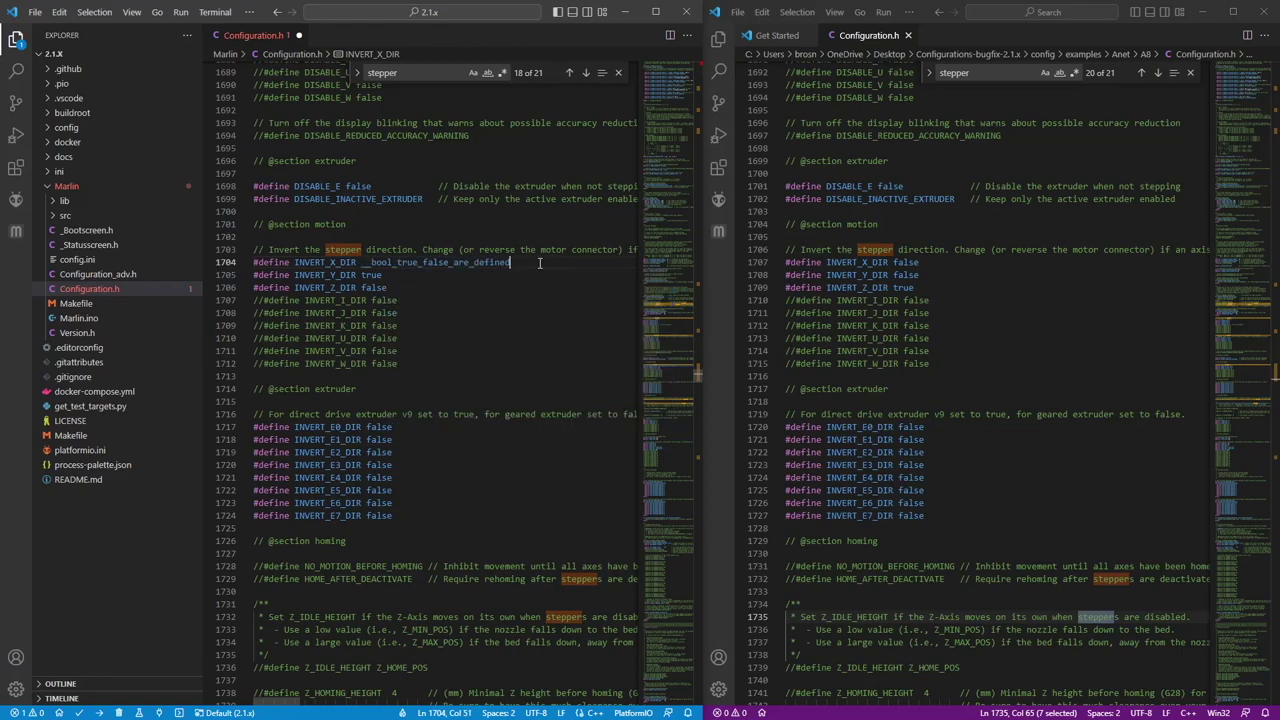
pyautogui.hotkey('ctrl', 'z')
# Set INVERT_Y_DIR to false and INVERT_Z_DIR to true in the 2.1.x Configuration.h to match the Anet A8 example.
pyautogui.click(394, 276)
pyautogui.press('BackSpace')
pyautogui.press('BackSpace')
pyautogui.press('BackSpace')
pyautogui.press('BackSpace')
pyautogui.write('false')
pyautogui.press('Down')
pyautogui.press('BackSpace')
pyautogui.press('BackSpace')
pyautogui.press('BackSpace')
pyautogui.press('BackSpace')
pyautogui.press('BackSpace')
pyautogui.write('true')
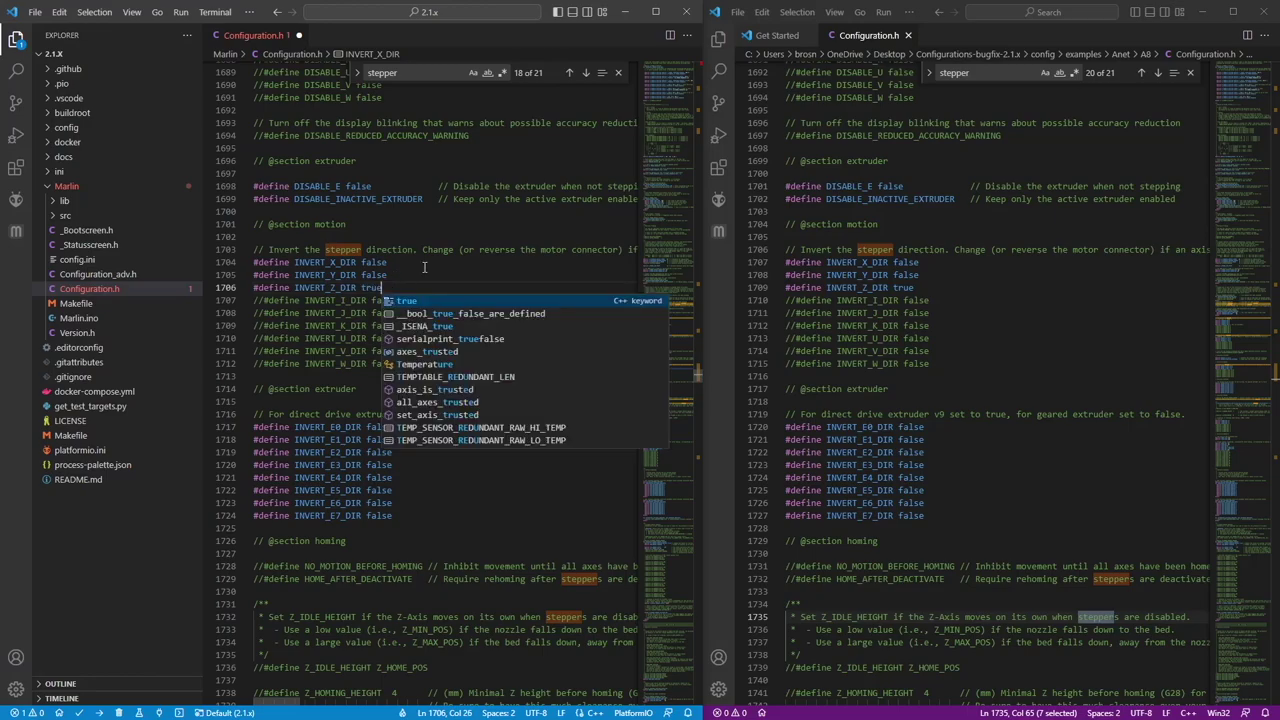
pyautogui.press('Escape')
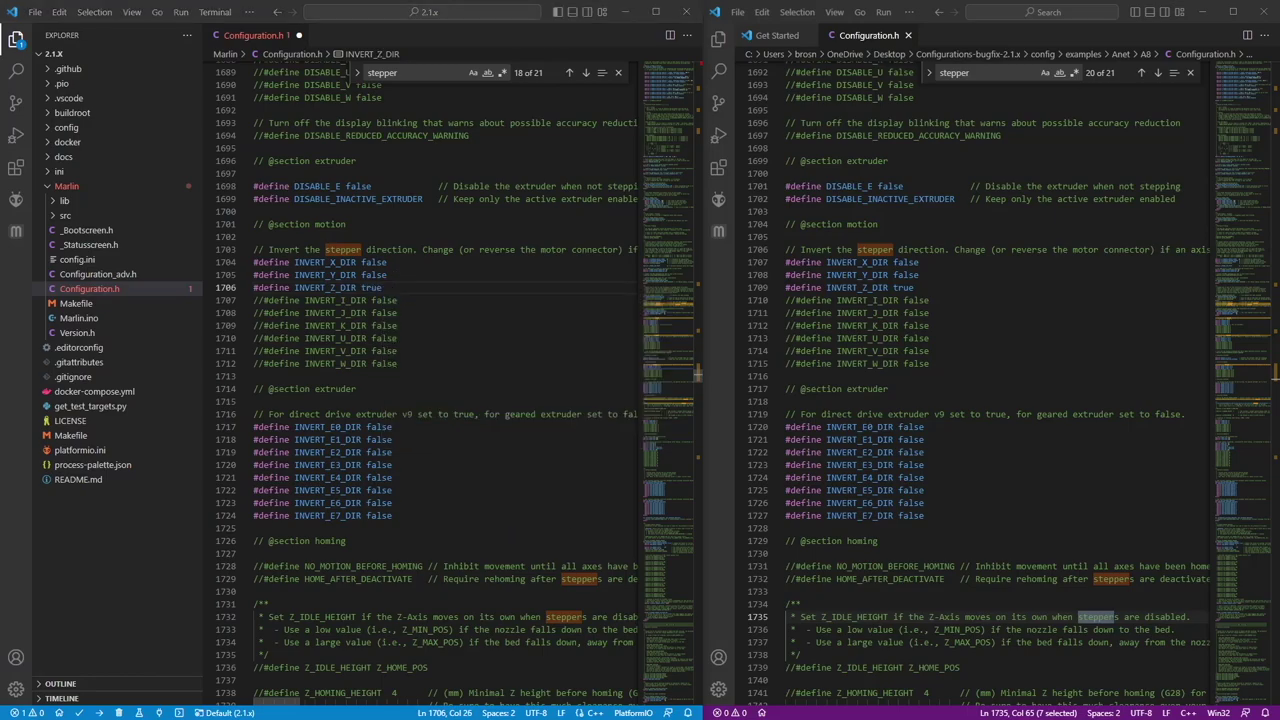
# Switch to Chrome, search for "anet a8 x axis", and view the "Anet A8 X axis problem" photo enlarged in its own tab.
pyautogui.write('anet')
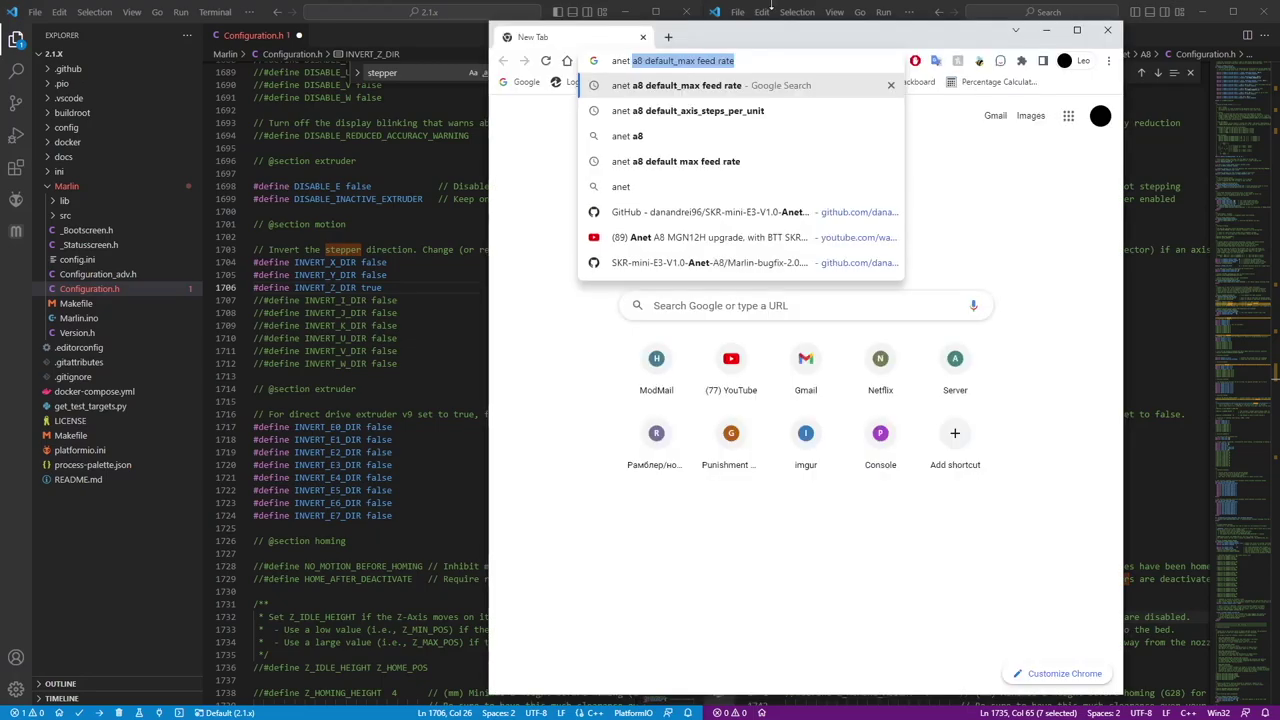
pyautogui.write(' a8 x axis')
pyautogui.press('Return')
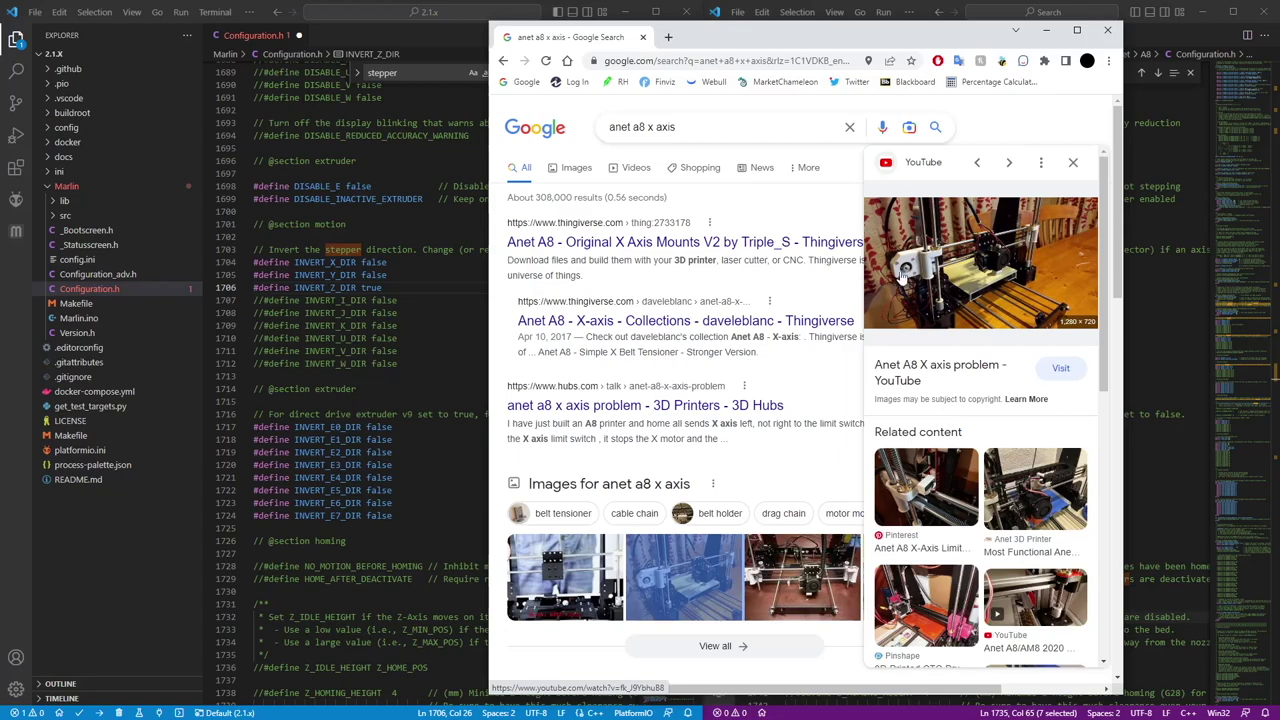
pyautogui.click(902, 278)
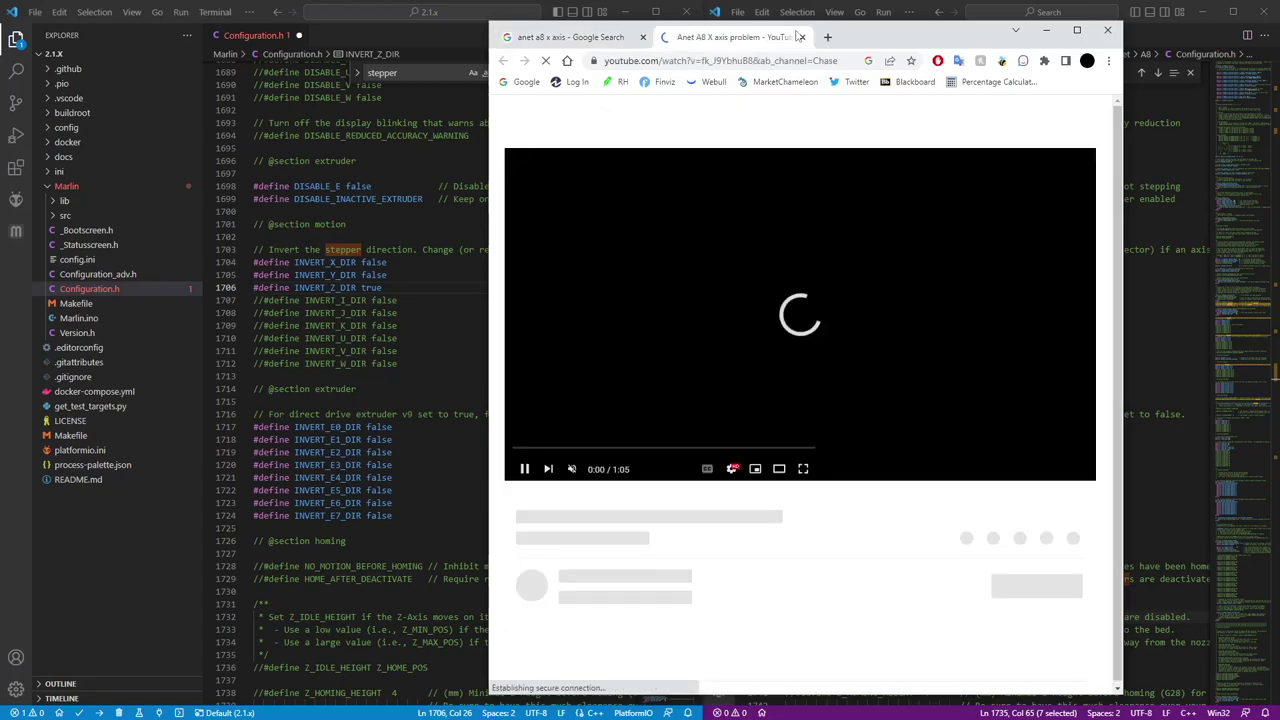
pyautogui.hotkey('ctrl', 'shift', 'Tab')
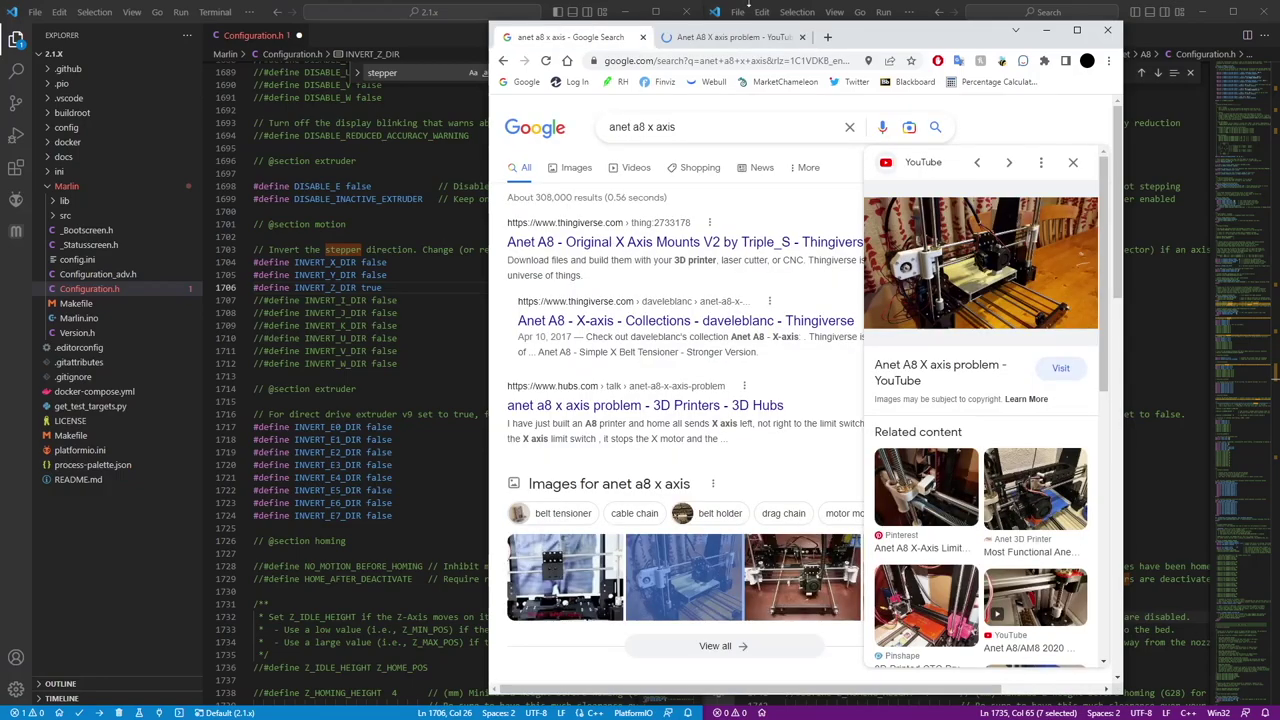
pyautogui.rightClick(947, 284)
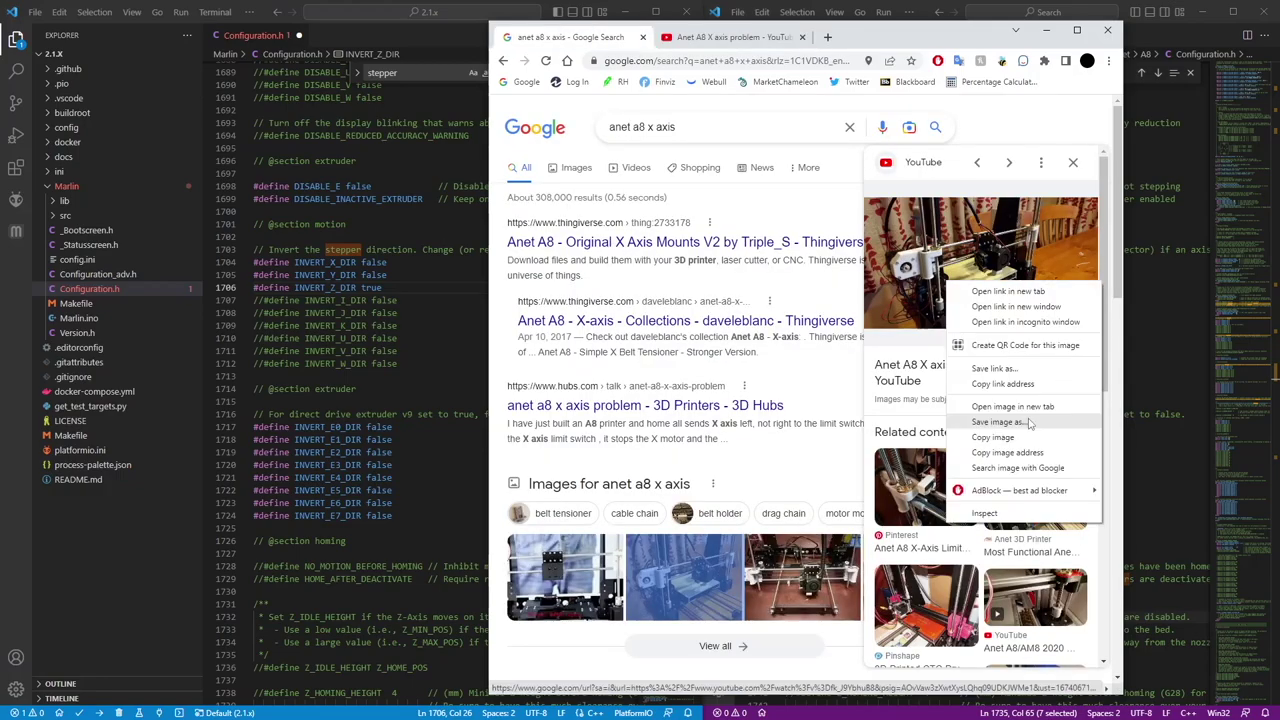
pyautogui.click(1012, 406)
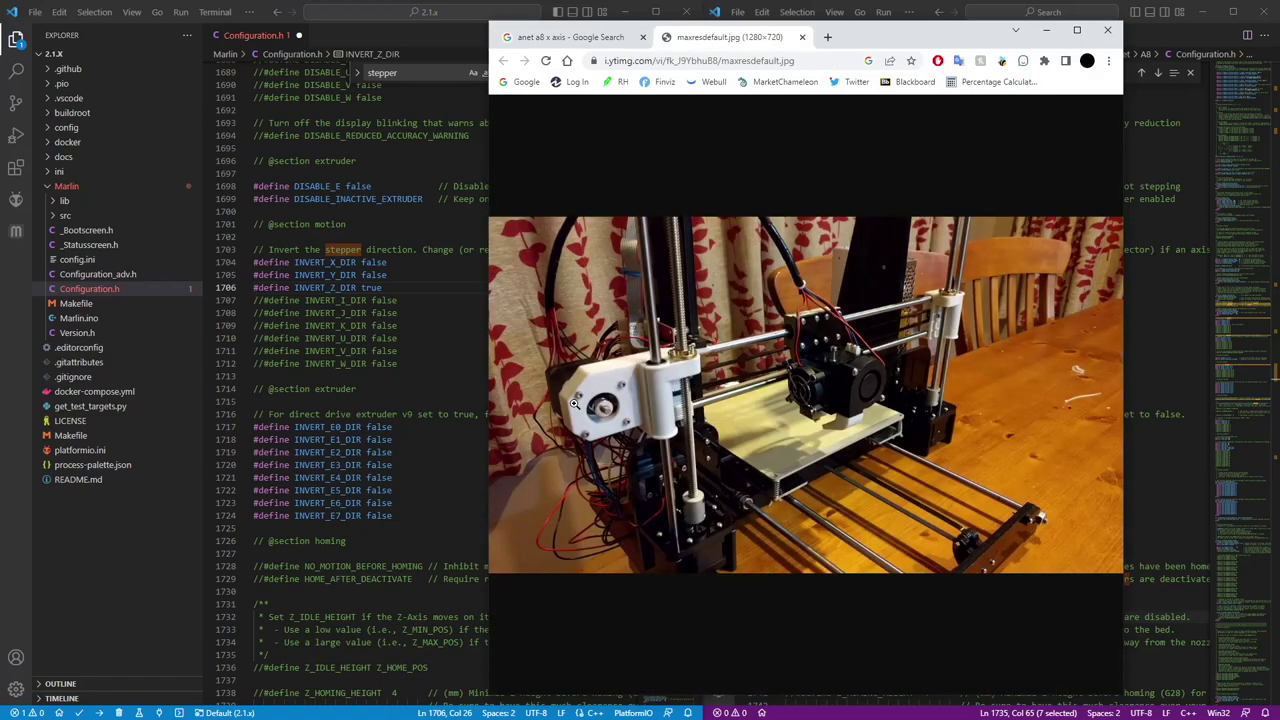
pyautogui.click(575, 403)
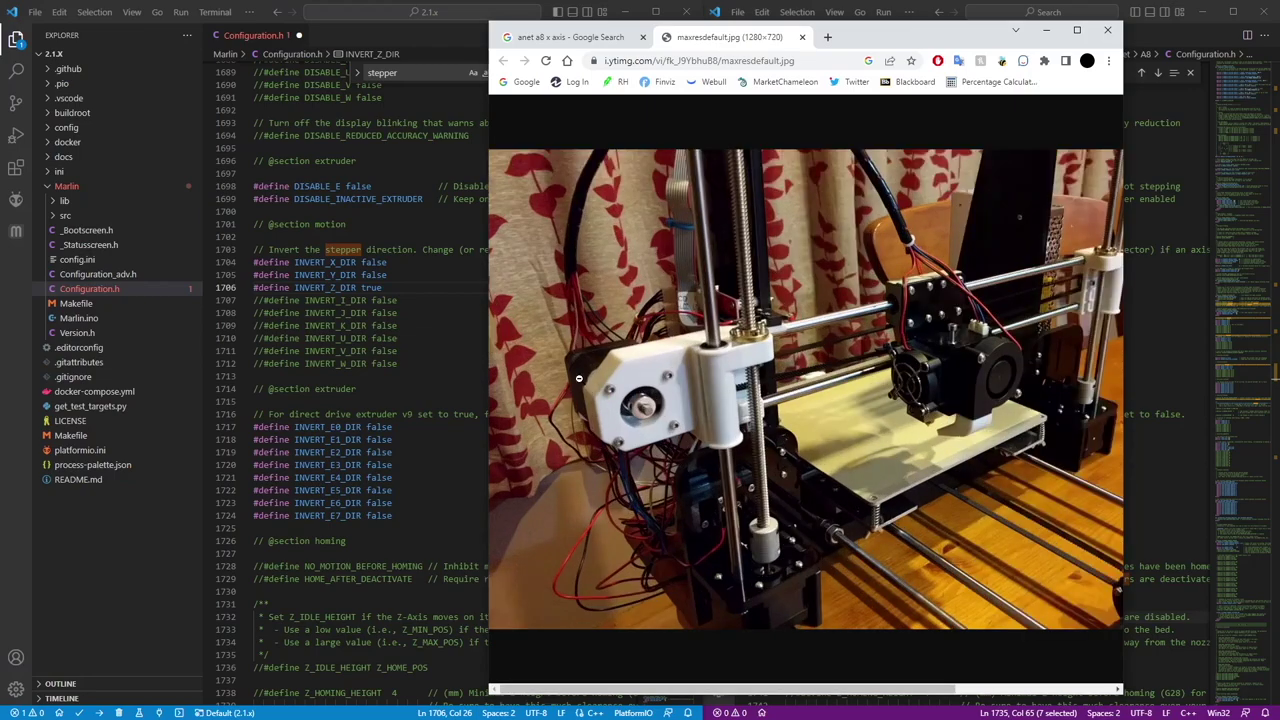
# Return to the 2.1.x Configuration.h in VS Code and set INVERT_X_DIR to true.
pyautogui.click(393, 262)
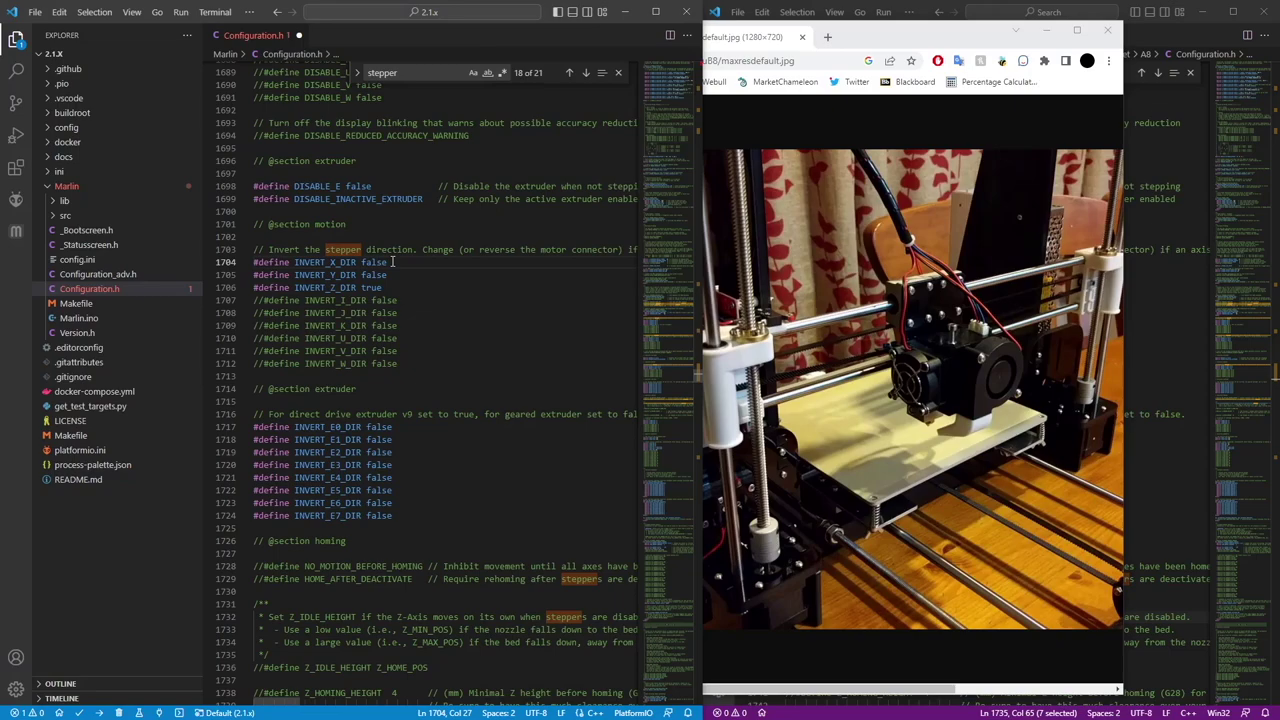
pyautogui.press('BackSpace')
pyautogui.press('BackSpace')
pyautogui.press('BackSpace')
pyautogui.press('BackSpace')
pyautogui.press('BackSpace')
pyautogui.write('true')
# Place the printer photo beside the code to check the X motor, and set INVERT_X_DIR back to false.
pyautogui.doubleClick(1088, 40)
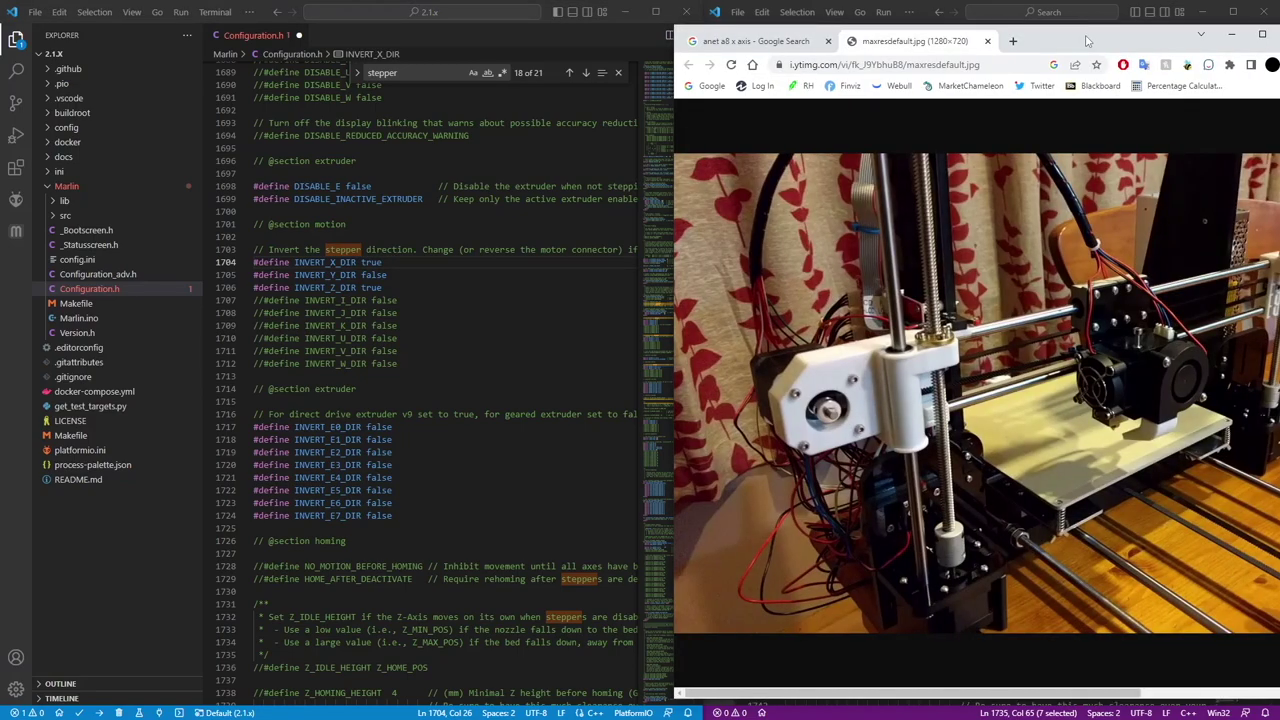
pyautogui.hotkey('alt', 'Tab')
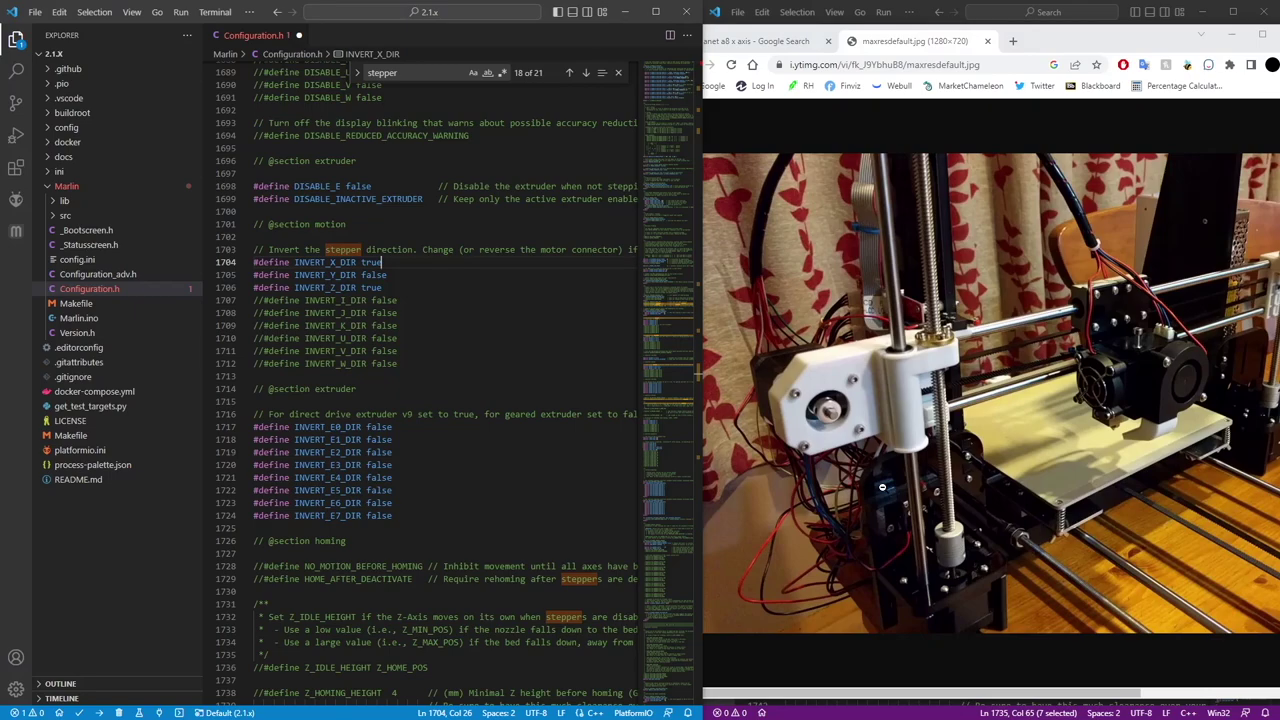
pyautogui.press('BackSpace')
pyautogui.press('BackSpace')
pyautogui.press('BackSpace')
pyautogui.press('BackSpace')
pyautogui.write('falase')
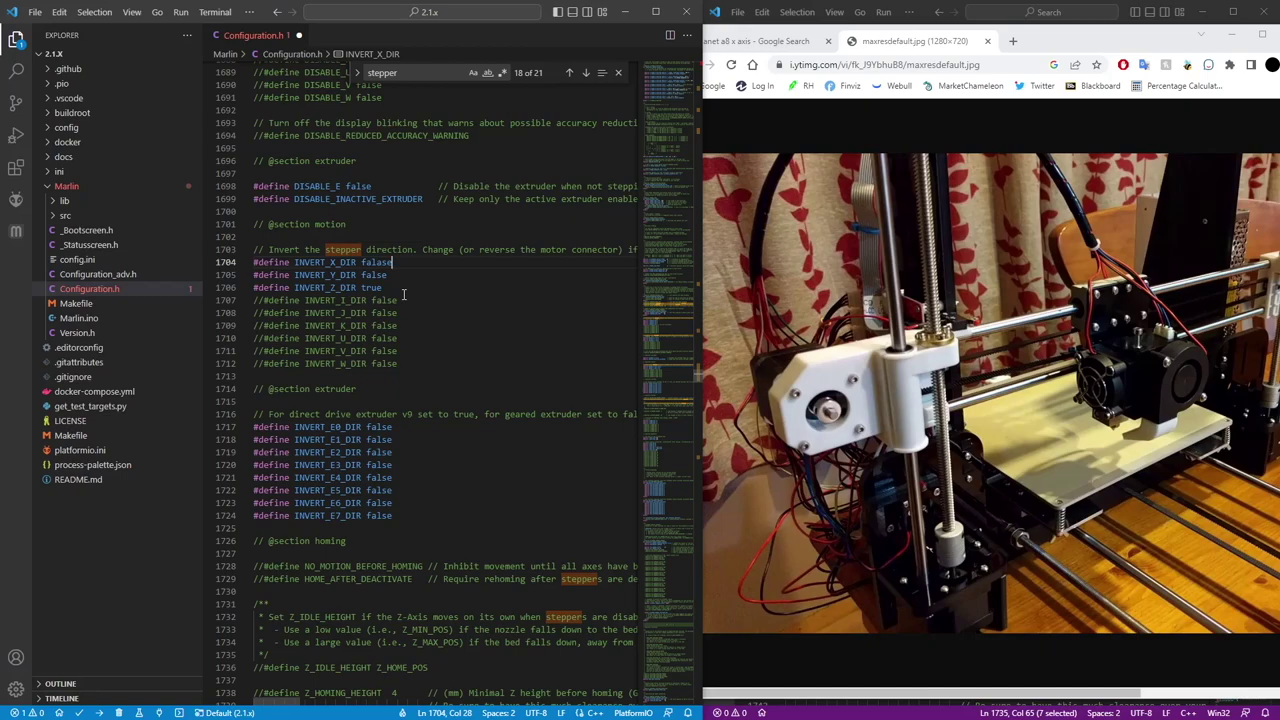
pyautogui.press('BackSpace')
pyautogui.press('BackSpace')
pyautogui.press('BackSpace')
pyautogui.write('se')
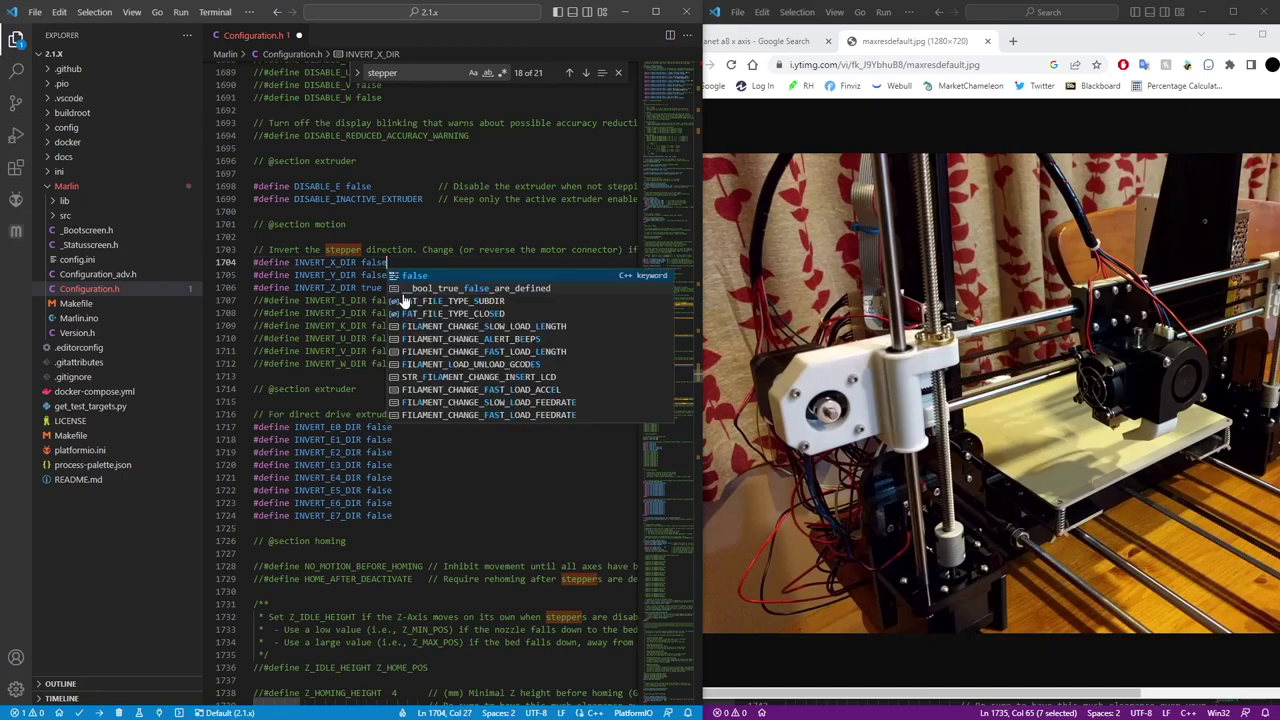
# Recheck the X motor in the printer photo and replace the INVERT_X_DIR value with true.
pyautogui.press('BackSpace')
pyautogui.press('BackSpace')
pyautogui.press('BackSpace')
pyautogui.press('BackSpace')
pyautogui.press('BackSpace')
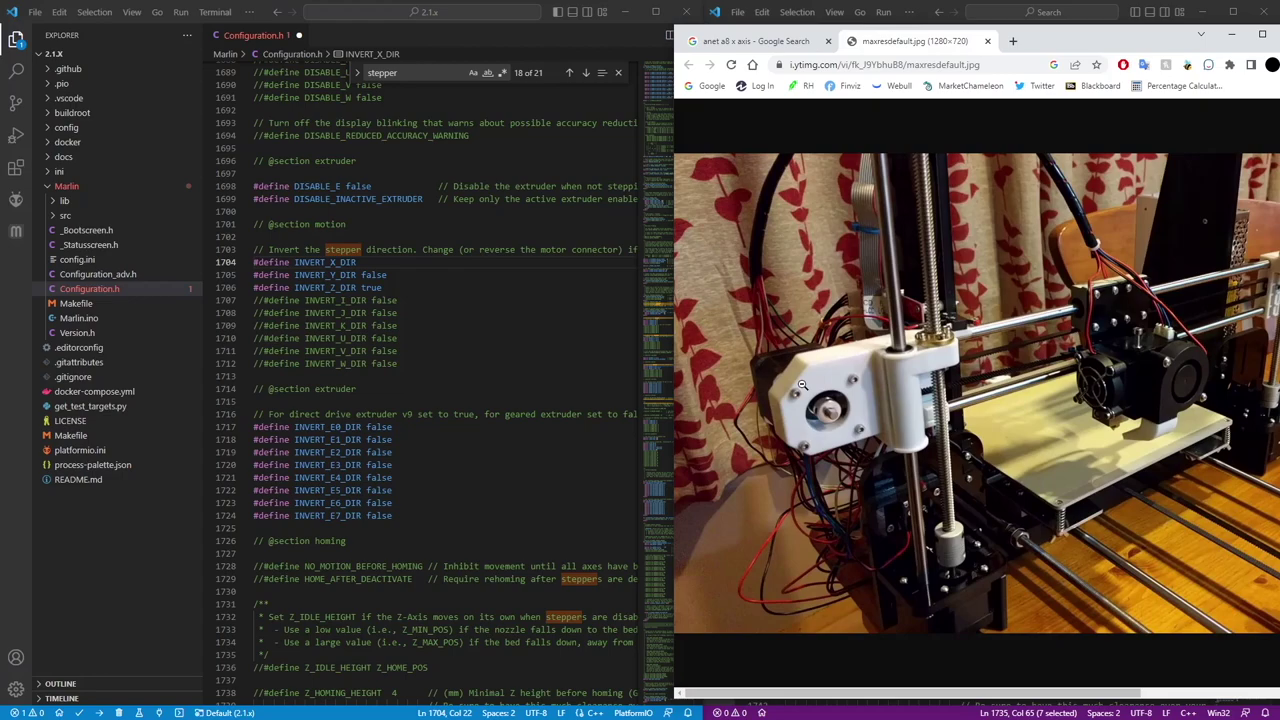
pyautogui.hotkey('alt', 'Tab')
pyautogui.write('true')
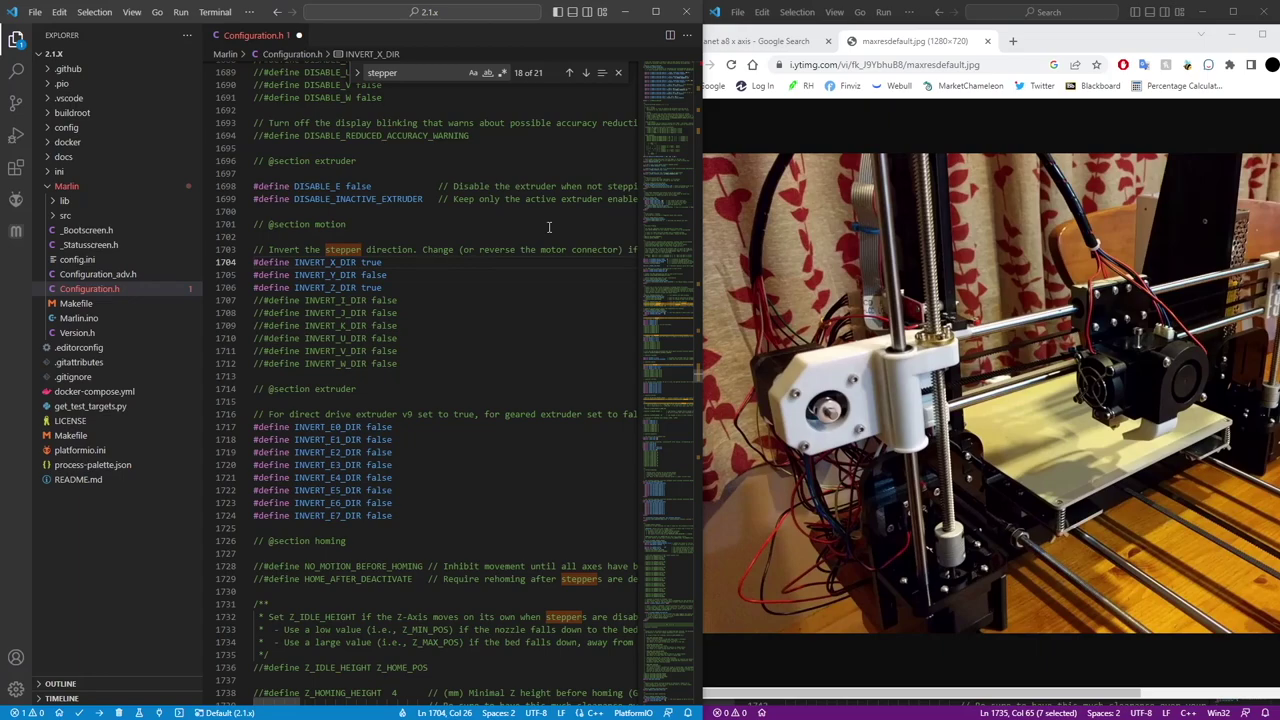
# Bring the printer photo forward again and examine the X motor's mounting next to the direction settings.
pyautogui.click(549, 236)
pyautogui.moveTo(1110, 41); pyautogui.dragTo(1013, 45)
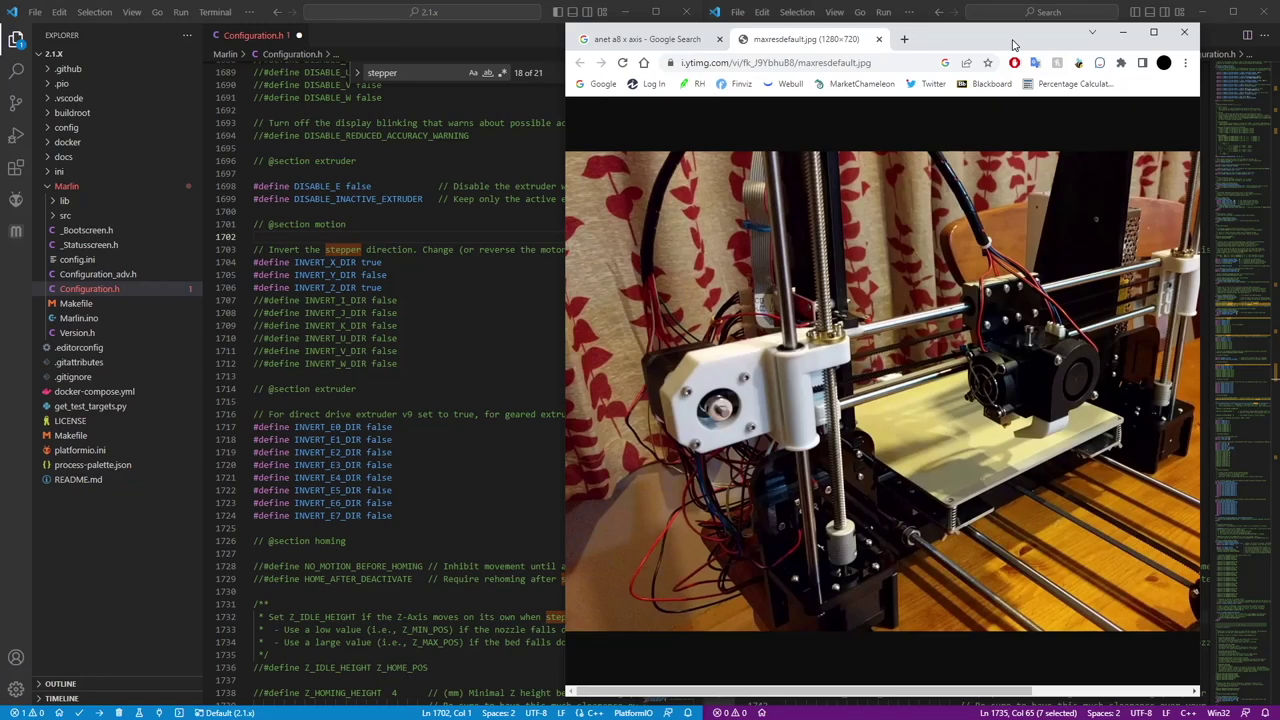
pyautogui.moveTo(1013, 45); pyautogui.dragTo(1010, 45)
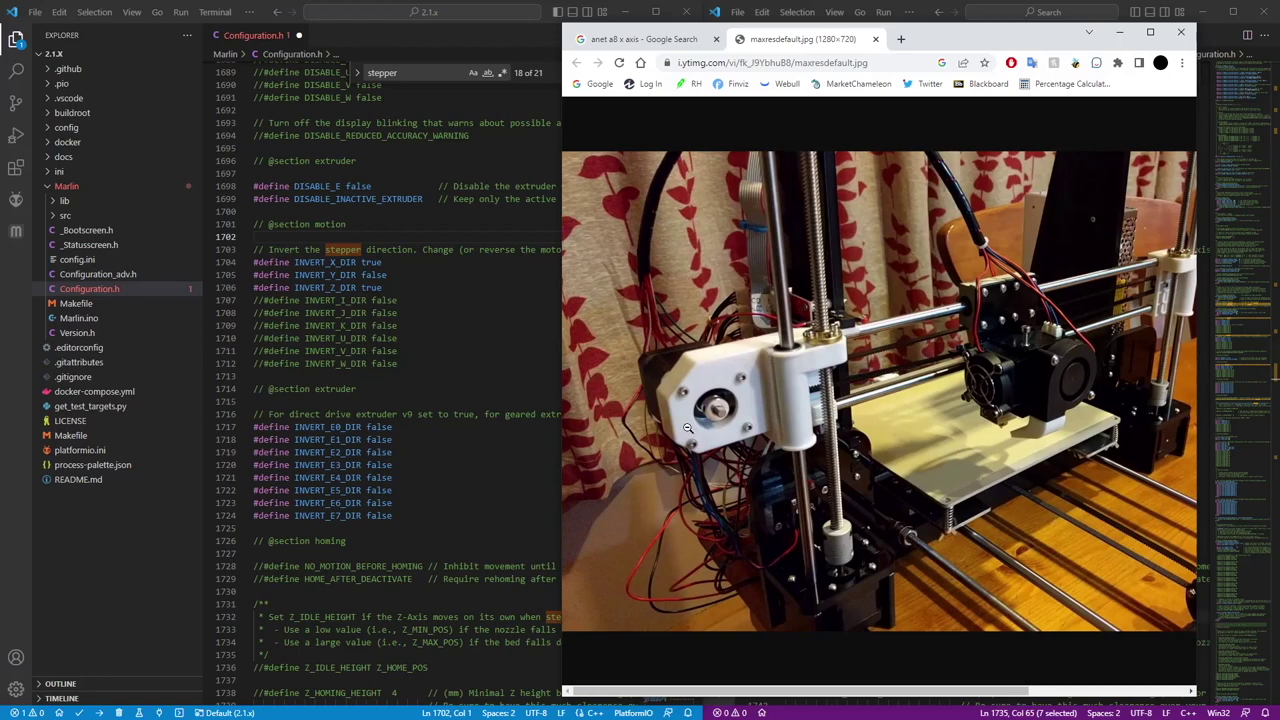
pyautogui.hotkey('alt', 'Tab')
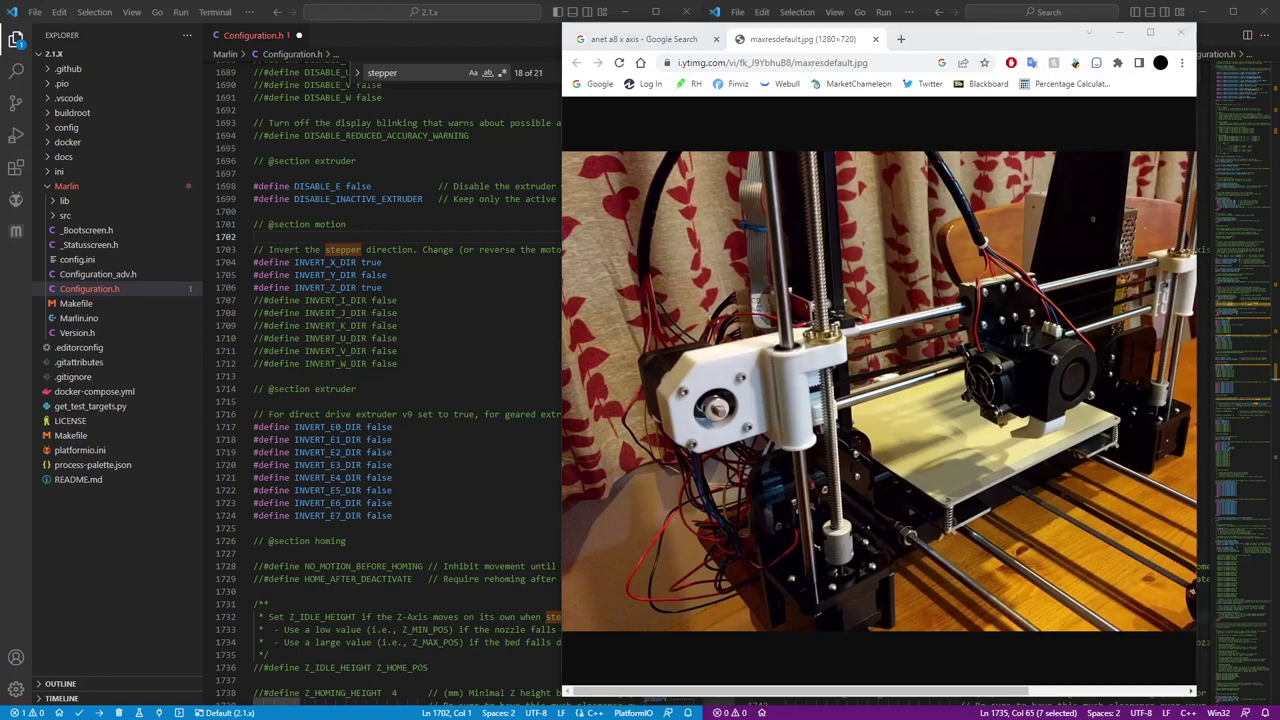
# Compare the stepper disable, stepper enable and probing settings above the direction section in both Configuration.h files.
pyautogui.click(1088, 8)
pyautogui.scroll(4, 436, 392)
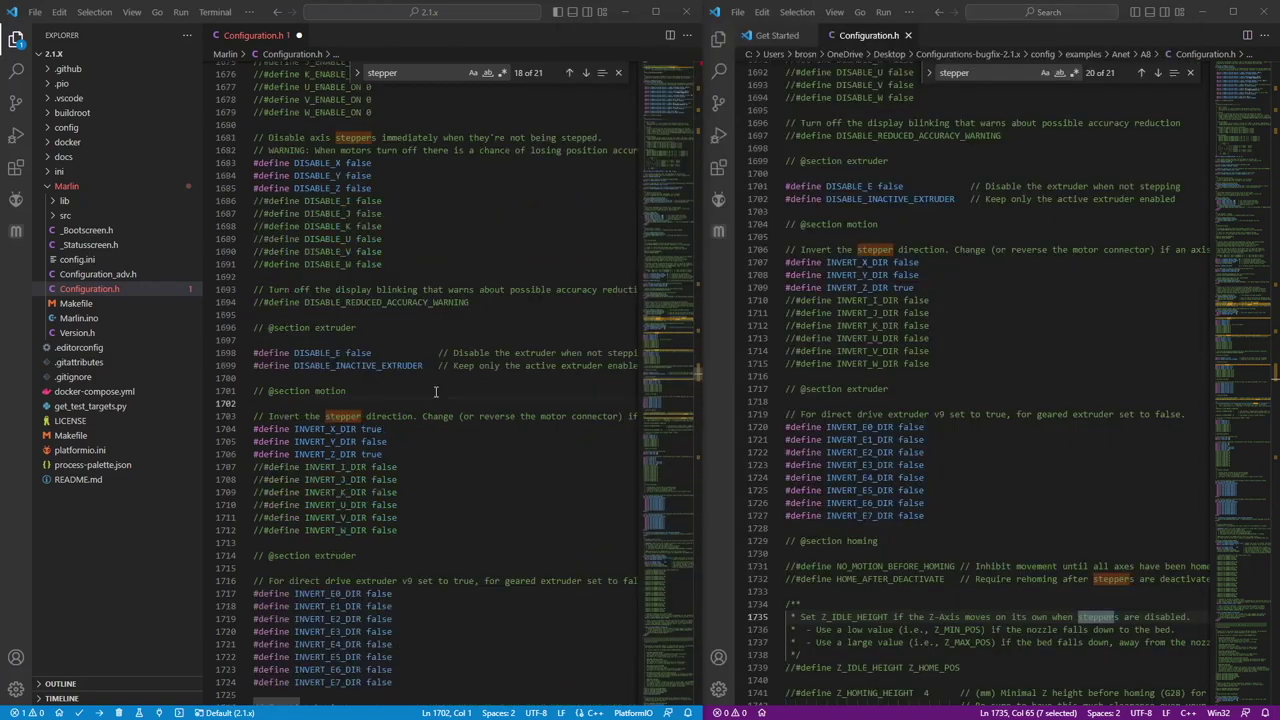
pyautogui.scroll(3, 436, 395)
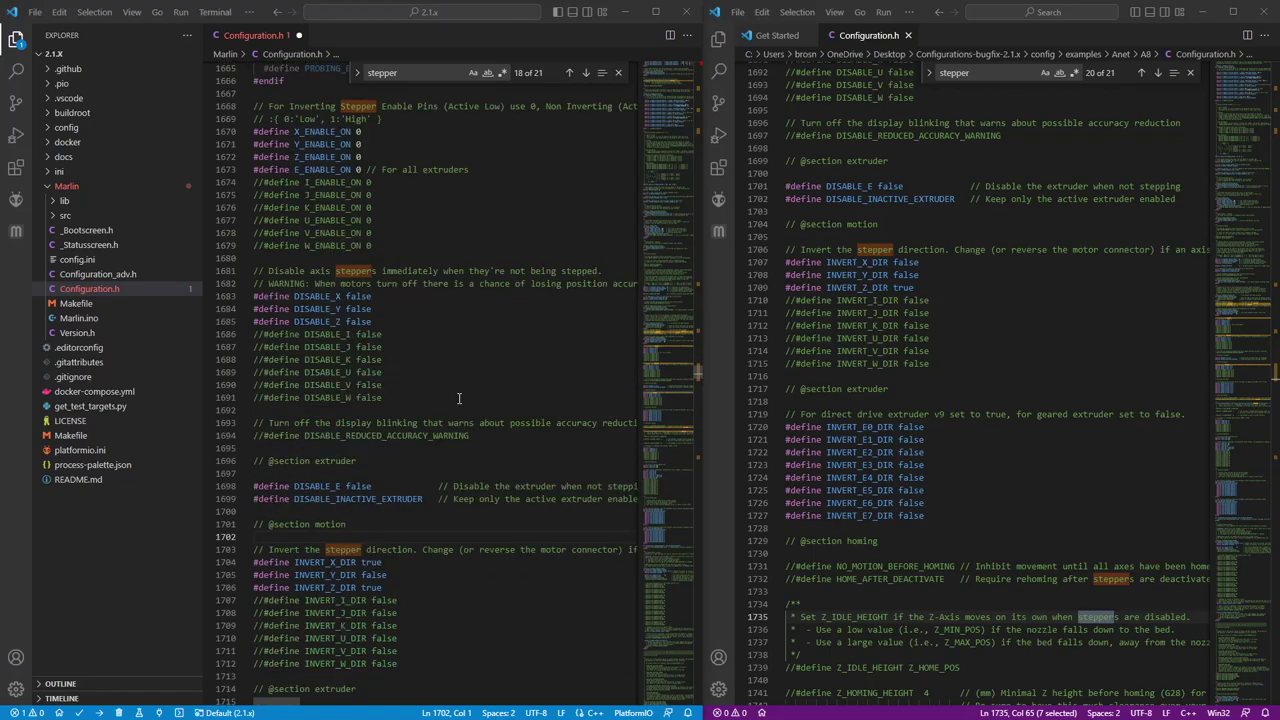
pyautogui.scroll(7, 936, 386)
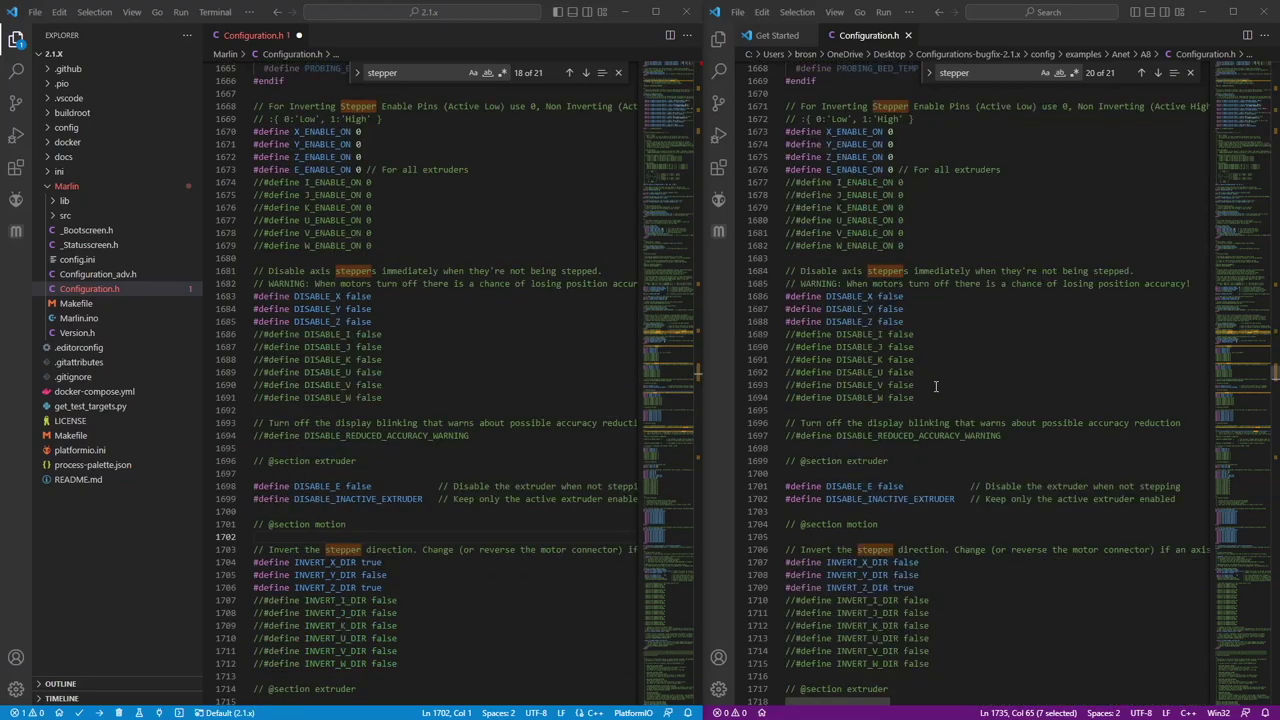
pyautogui.scroll(8, 936, 386)
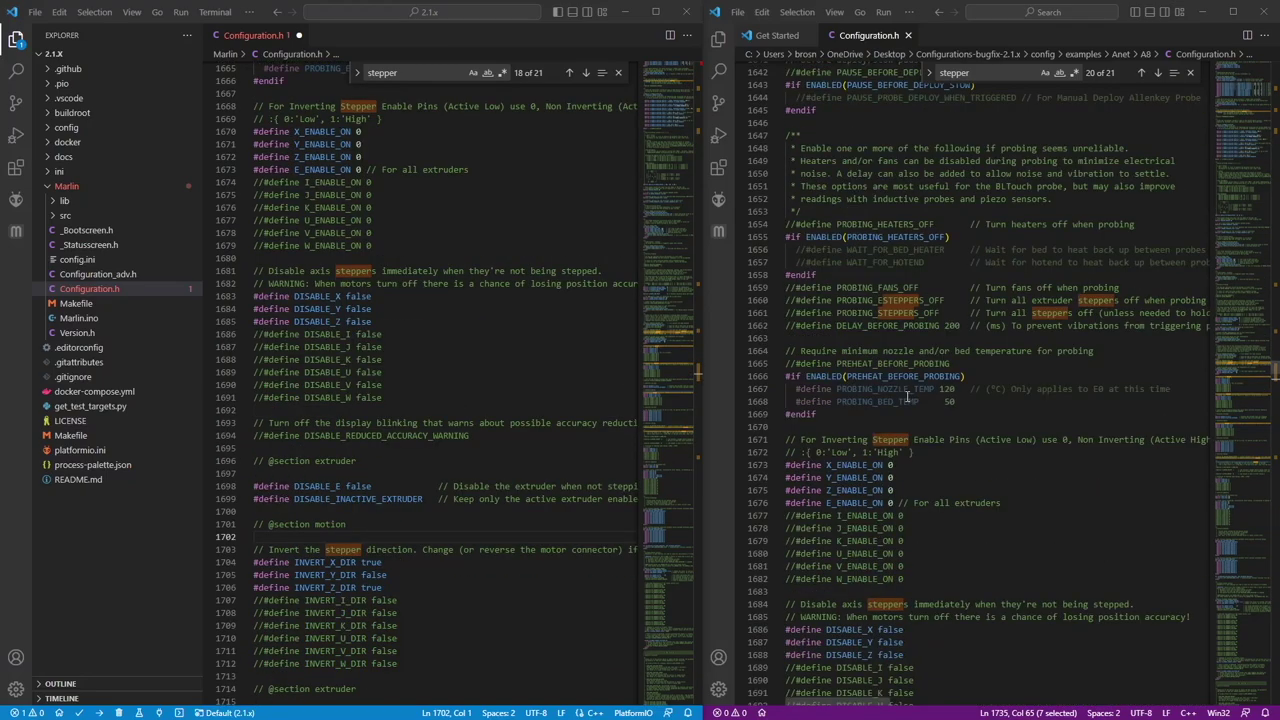
pyautogui.scroll(6, 505, 347)
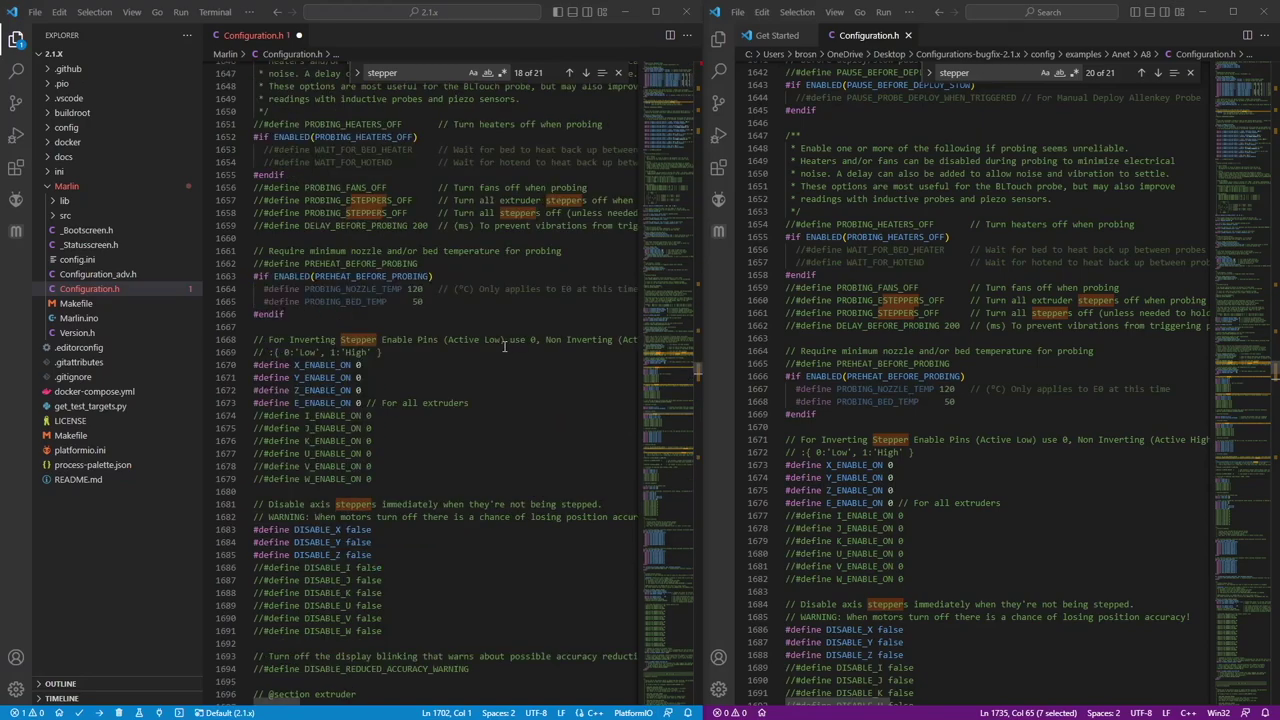
pyautogui.scroll(4, 505, 347)
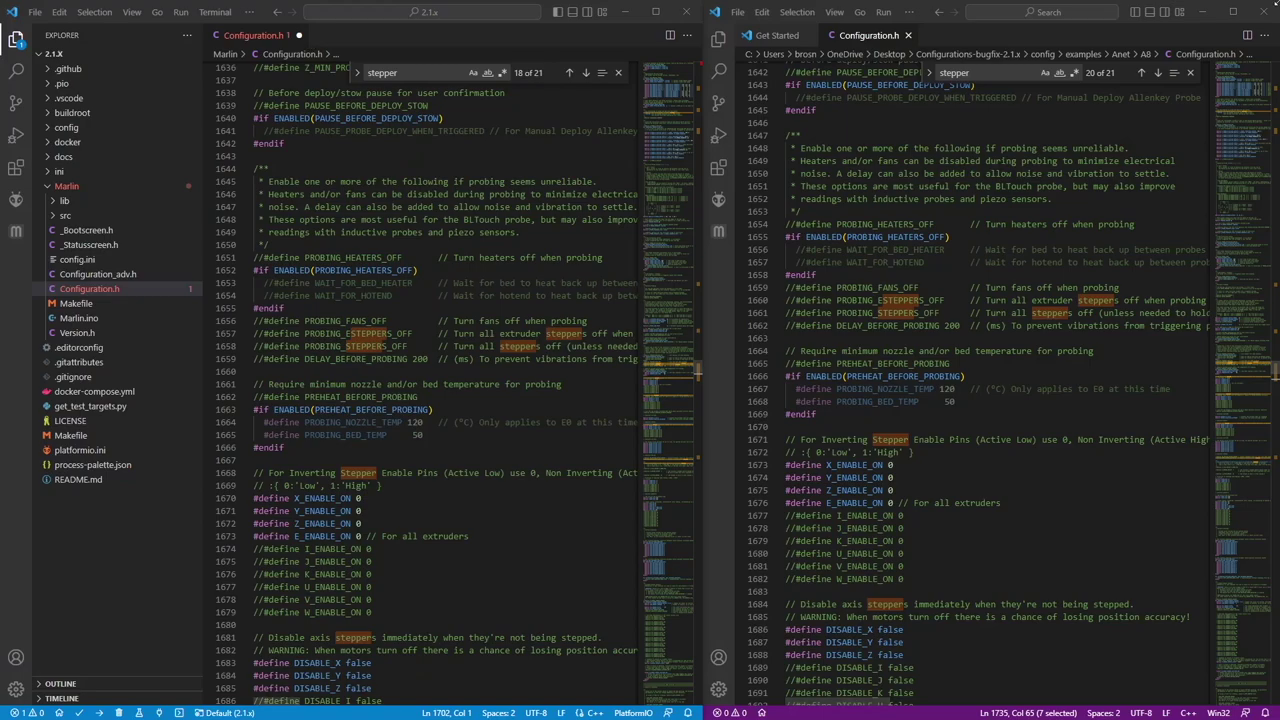
# Maximize the 2.1.x window and open the details of the installed Auto Build Marlin extension.
pyautogui.press('super+Up')
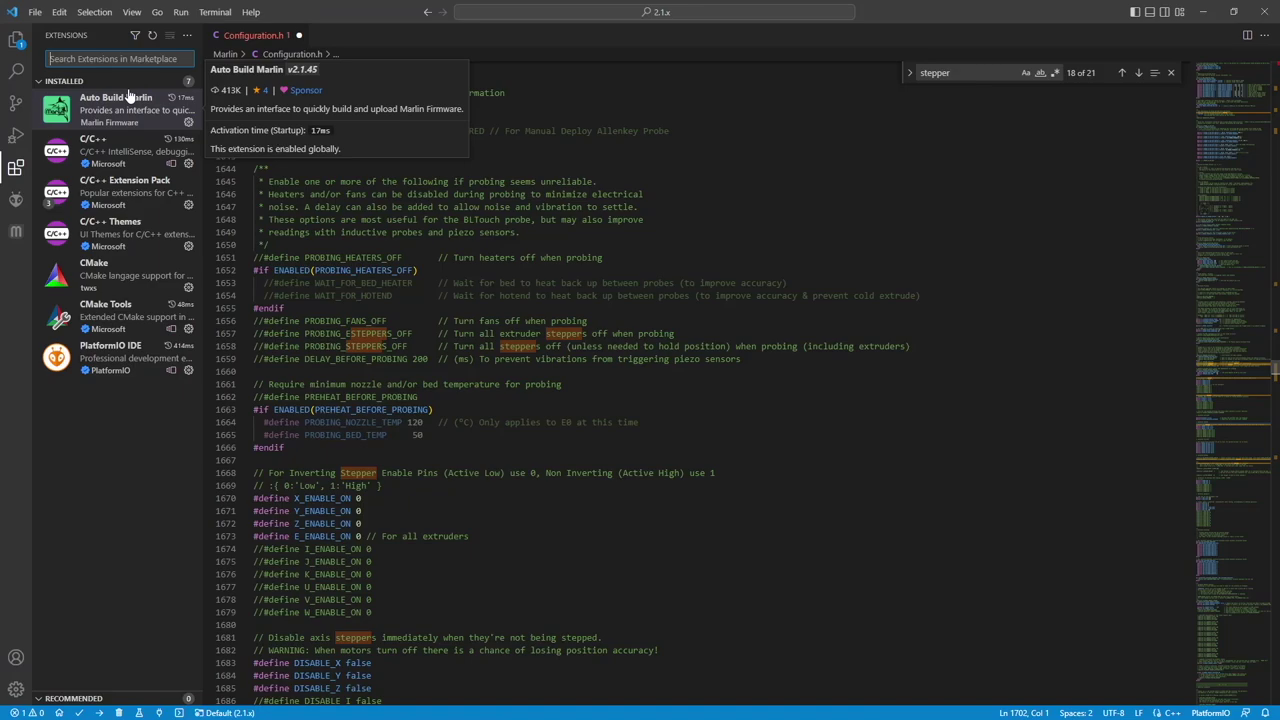
pyautogui.click(128, 97)
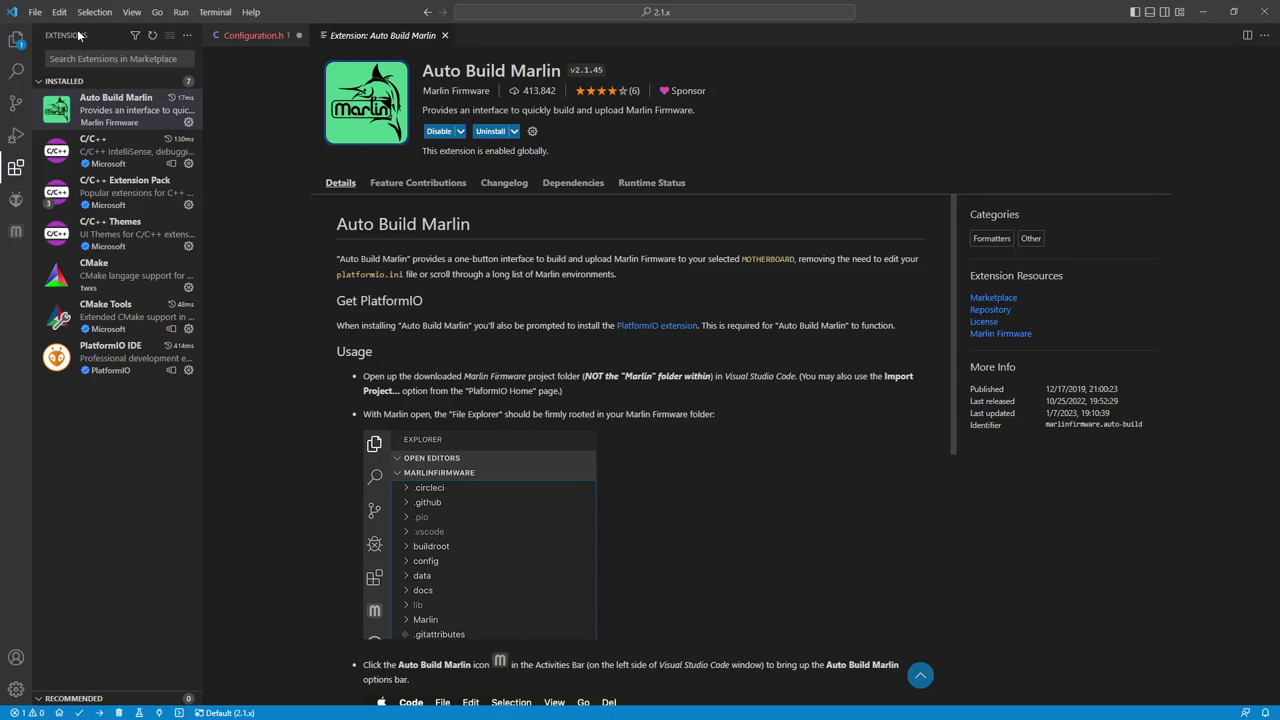
# Return to Configuration.h and try to build the firmware with PlatformIO, checking the terminal output.
pyautogui.click(257, 37)
pyautogui.hotkey('ctrl', '`')
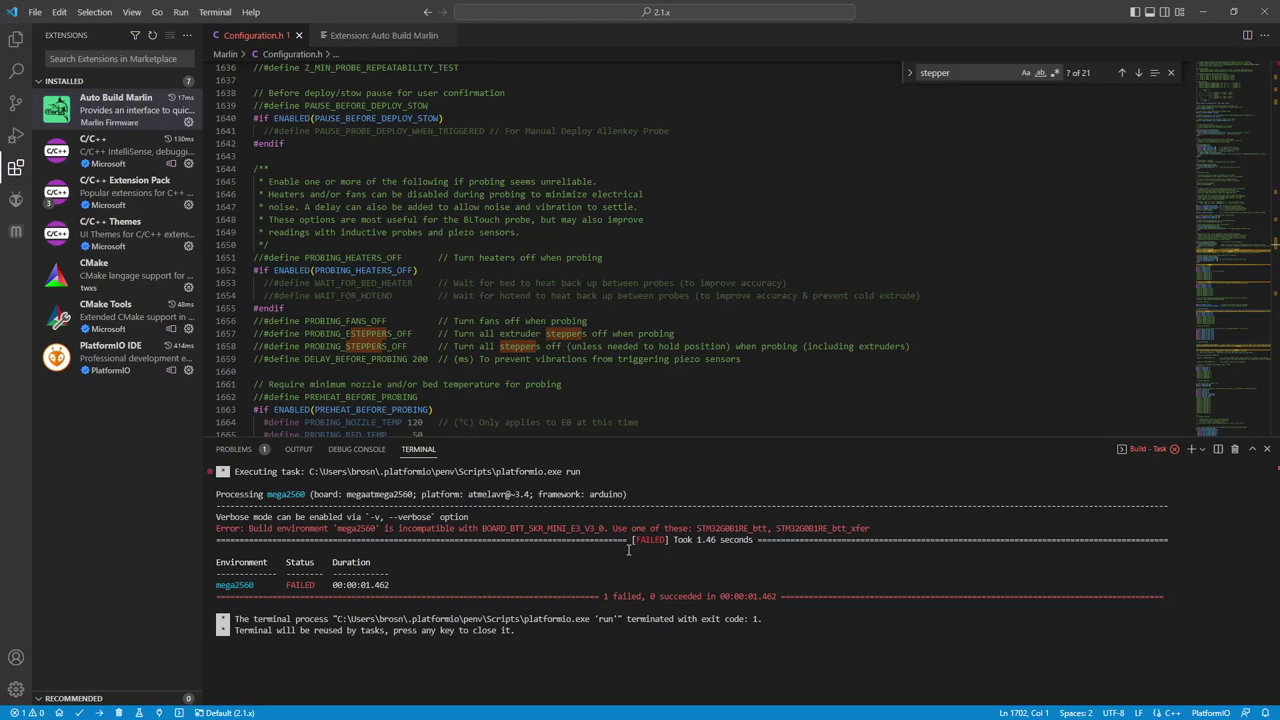
pyautogui.write('f')
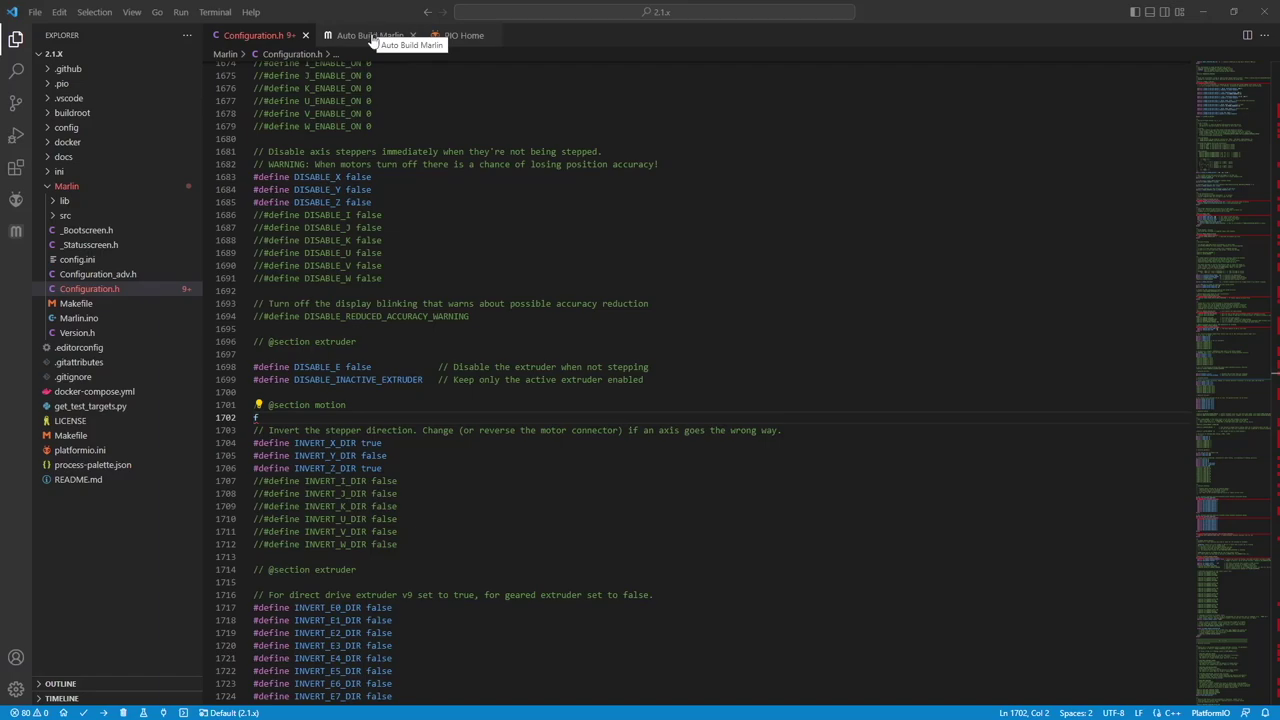
# Build the STM32G0B1RE_btt environment with Auto Build Marlin.
pyautogui.click(370, 35)
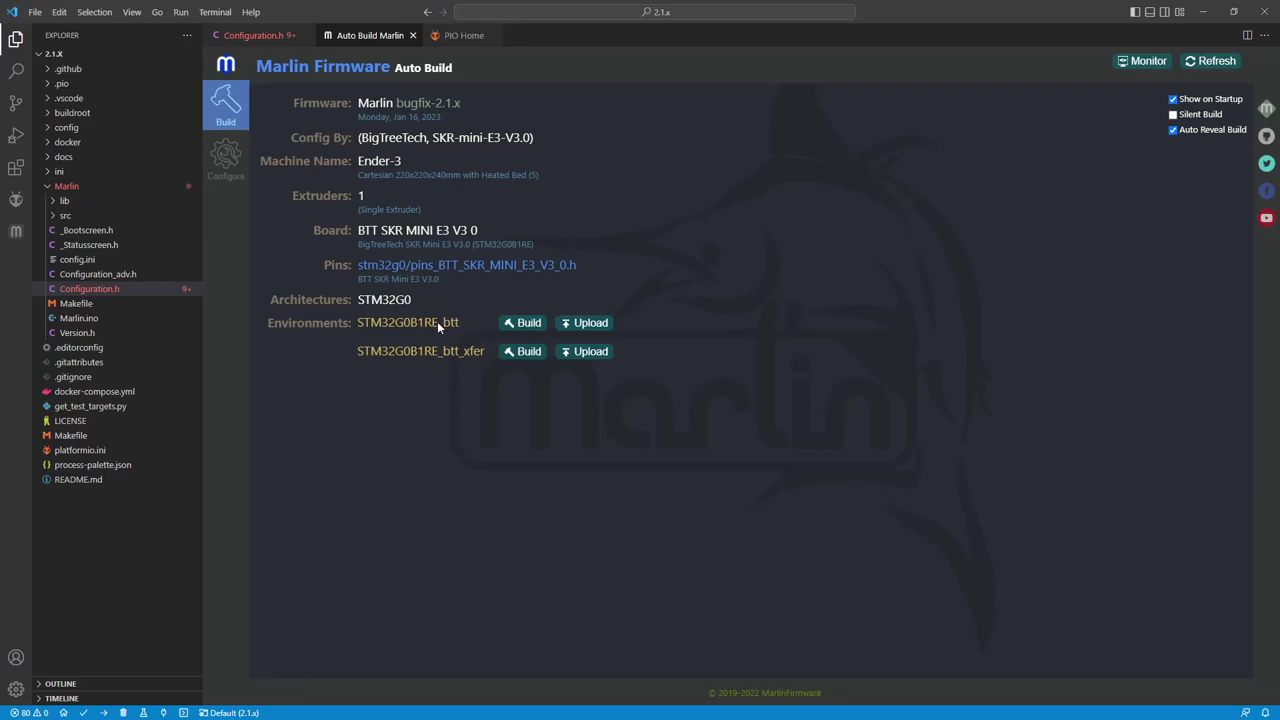
pyautogui.click(508, 326)
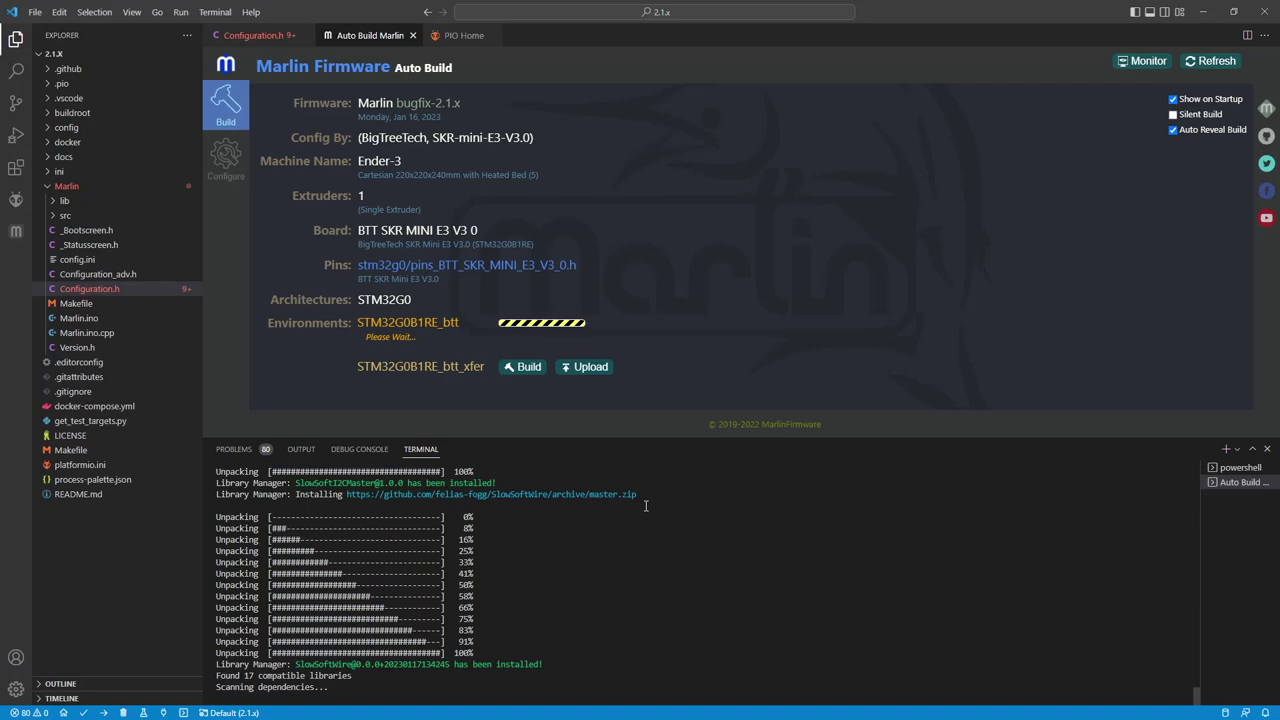
pyautogui.click(452, 36)
# Open Configuration_adv.h in the Marlin folder and go through the matches for "serial".
pyautogui.click(128, 273)
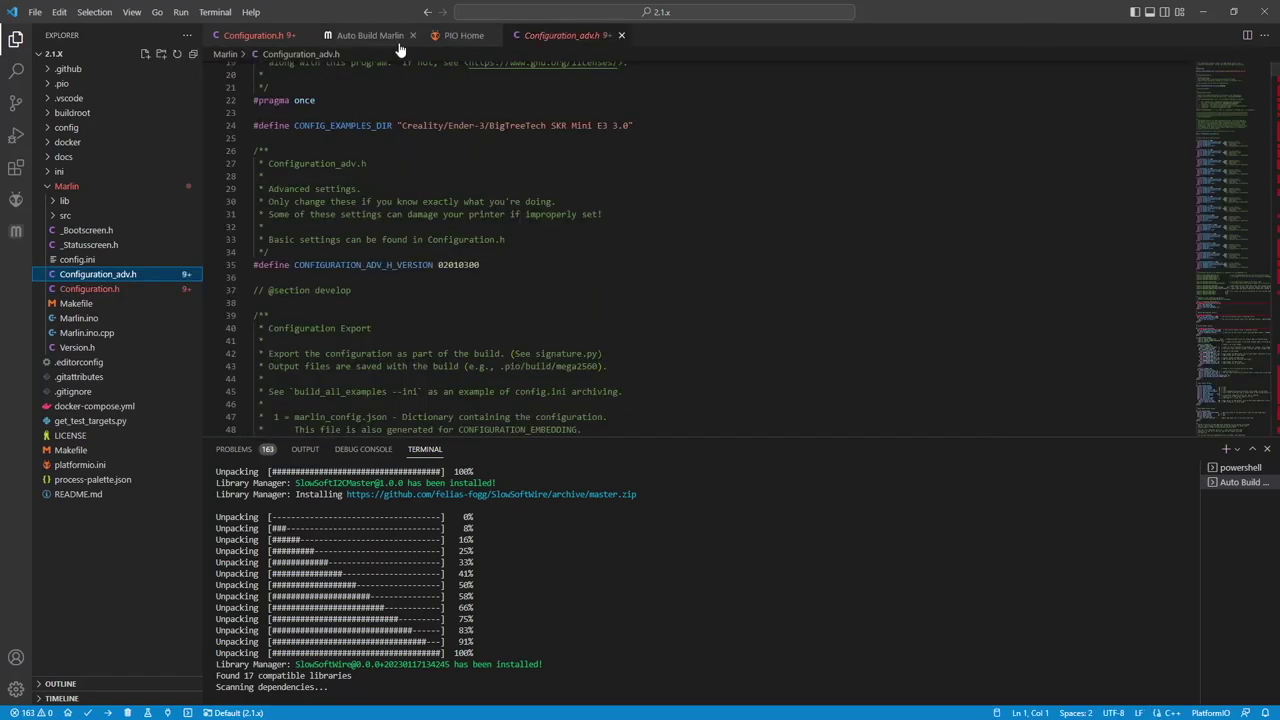
pyautogui.click(951, 213)
pyautogui.hotkey('ctrl', 'f')
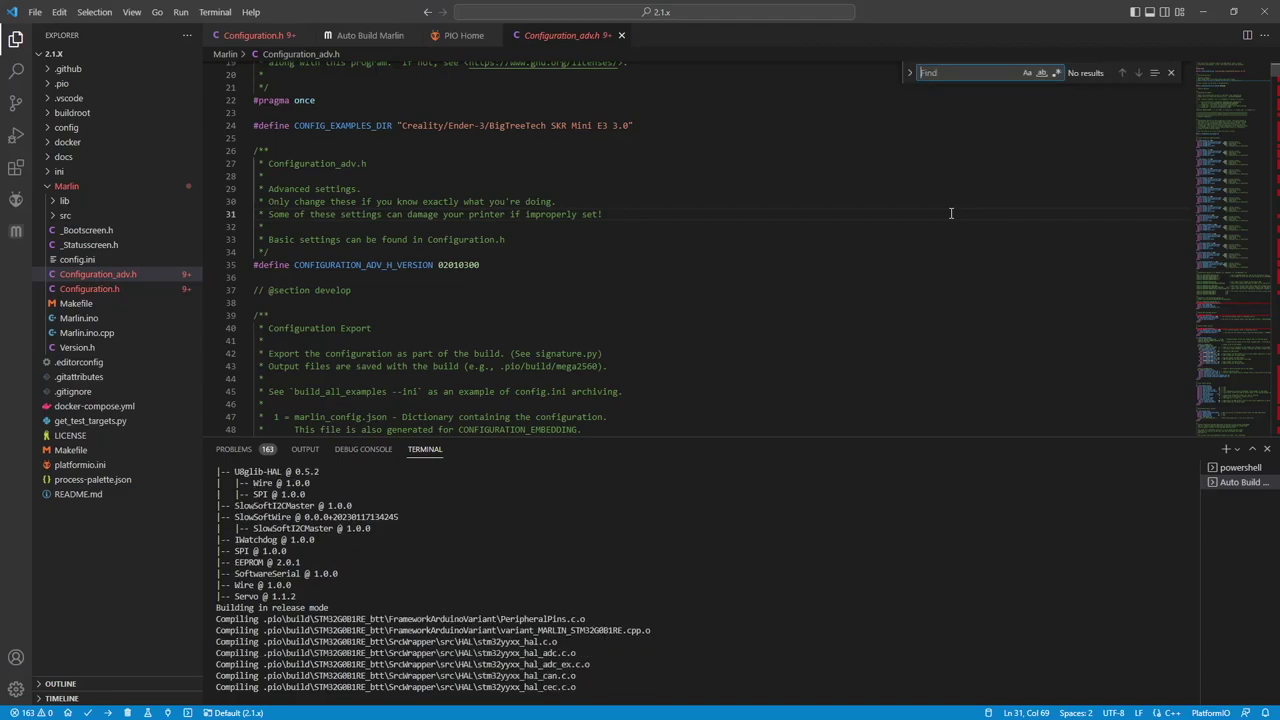
pyautogui.write('serial')
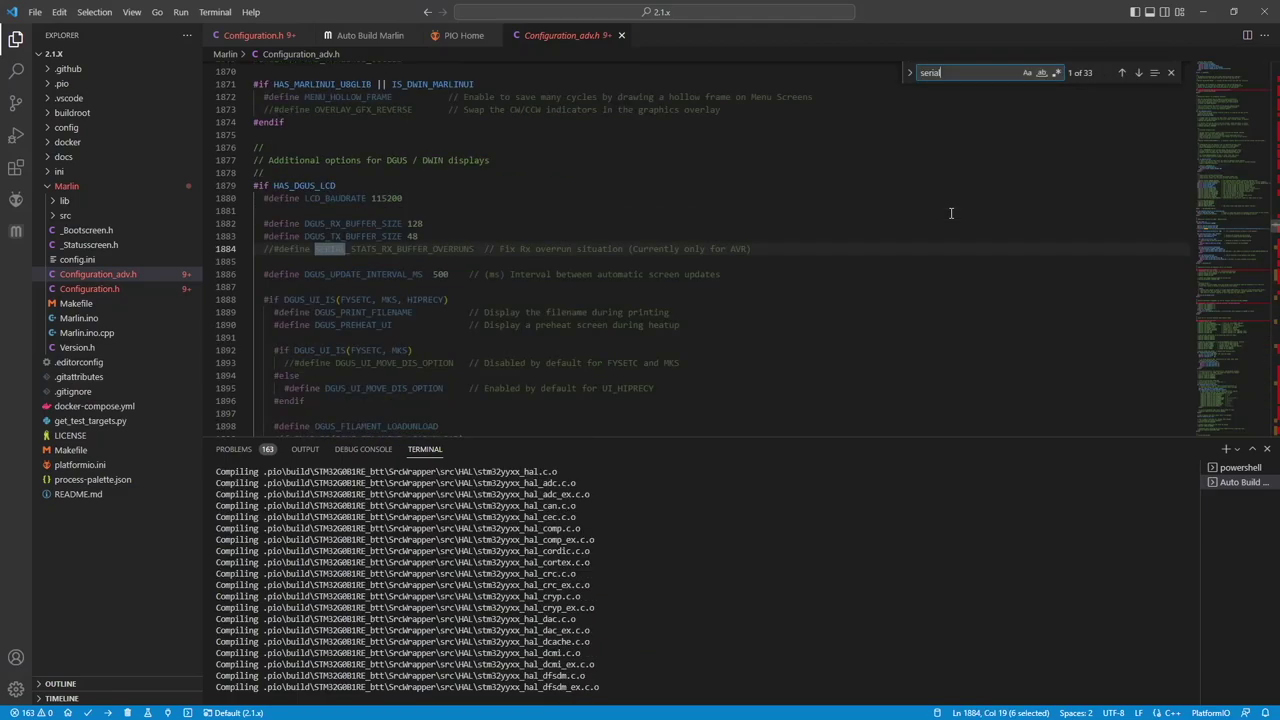
pyautogui.click(1138, 73)
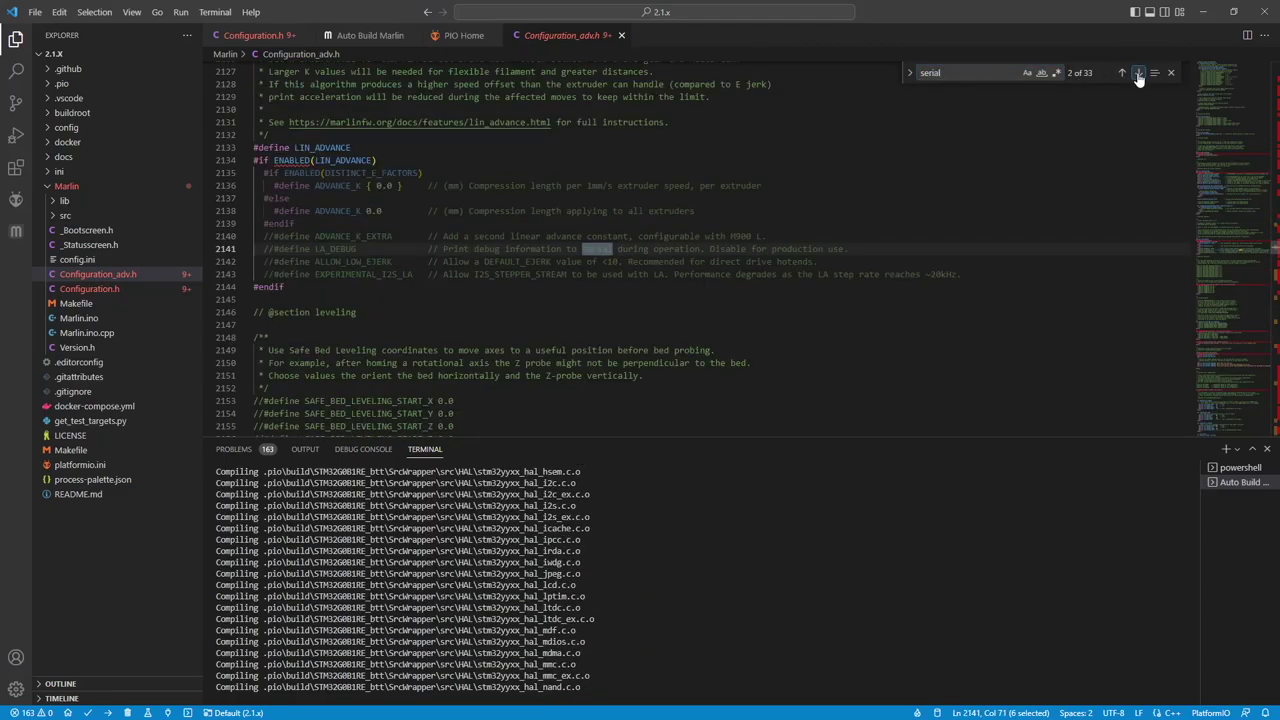
pyautogui.click(1138, 73)
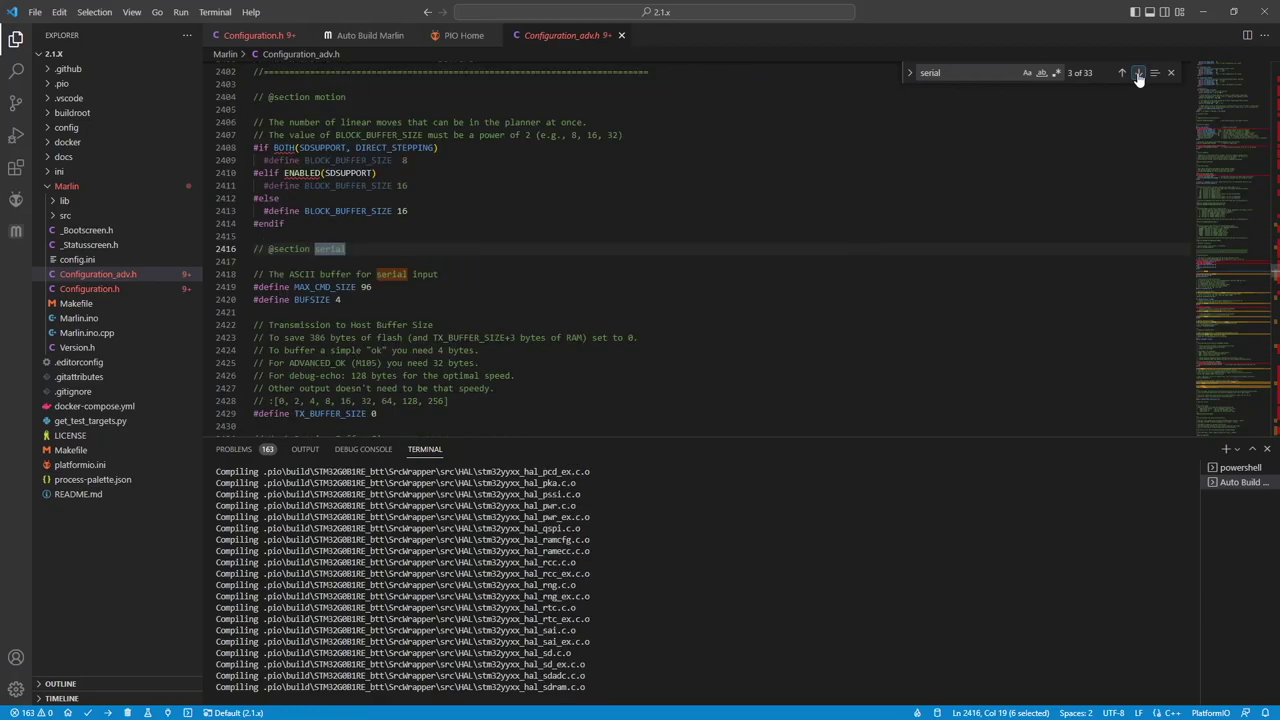
pyautogui.click(1138, 73)
pyautogui.click(1138, 73)
pyautogui.click(1138, 73)
pyautogui.click(1138, 73)
pyautogui.click(1138, 73)
pyautogui.click(1138, 73)
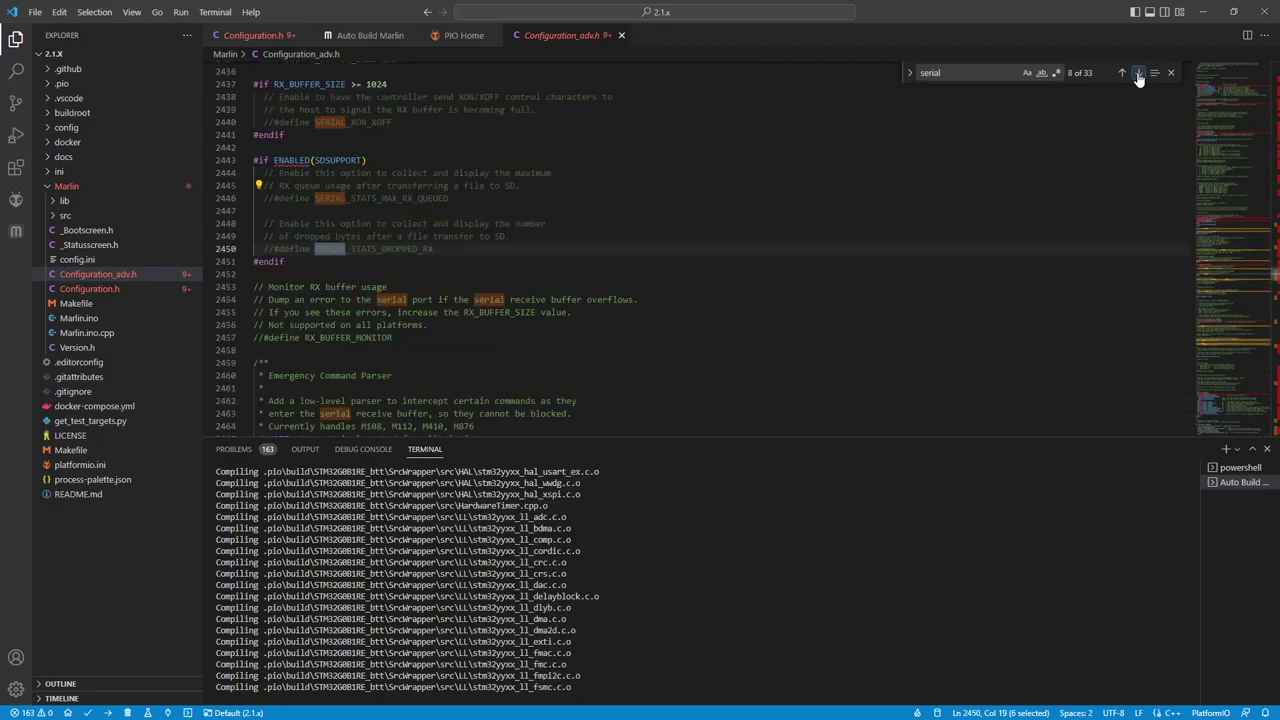
pyautogui.click(1138, 73)
pyautogui.click(1138, 73)
pyautogui.click(1138, 73)
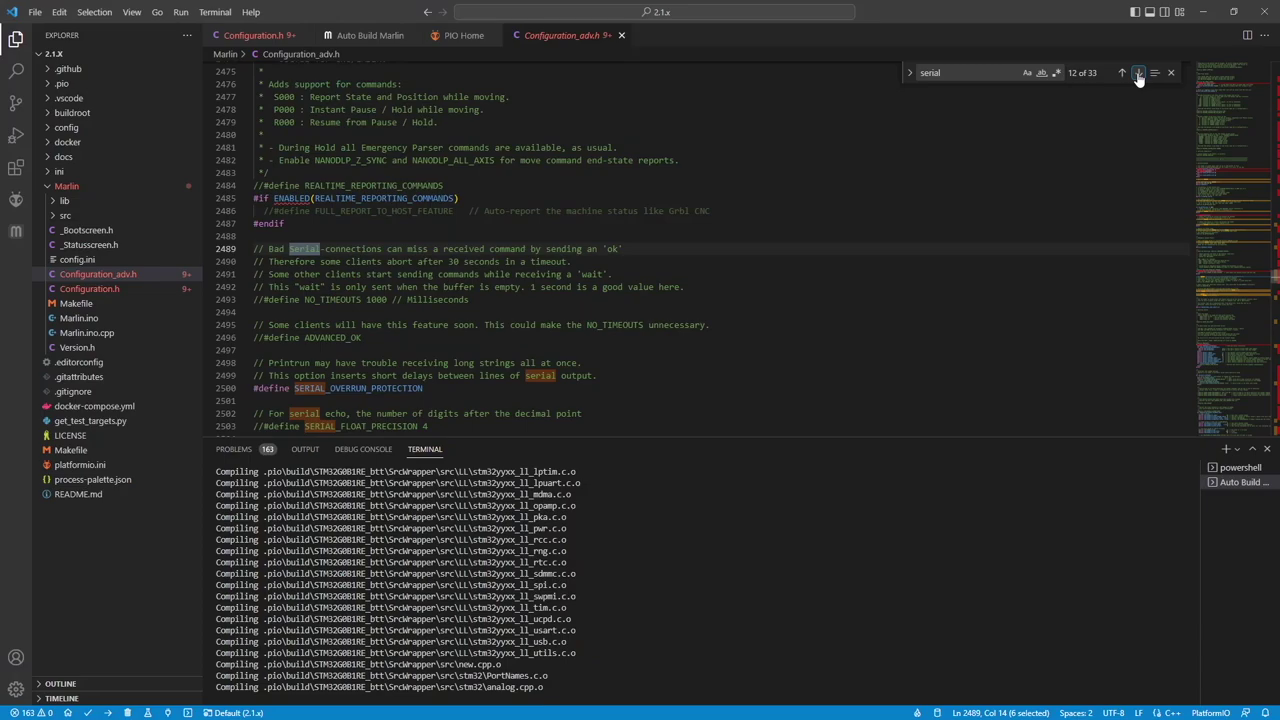
pyautogui.doubleClick(1138, 73)
pyautogui.click(1138, 73)
pyautogui.doubleClick(1138, 73)
pyautogui.doubleClick(1138, 73)
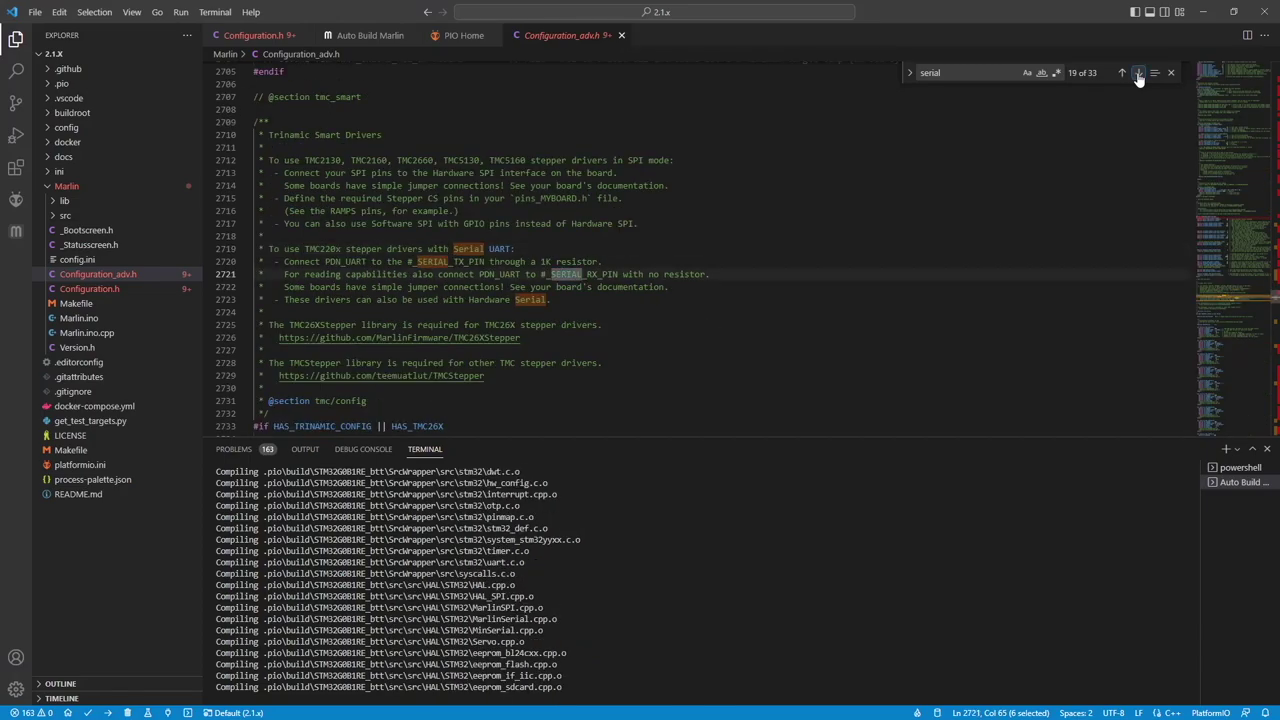
pyautogui.click(1138, 73)
pyautogui.doubleClick(1138, 73)
pyautogui.click(1138, 73)
pyautogui.click(1138, 73)
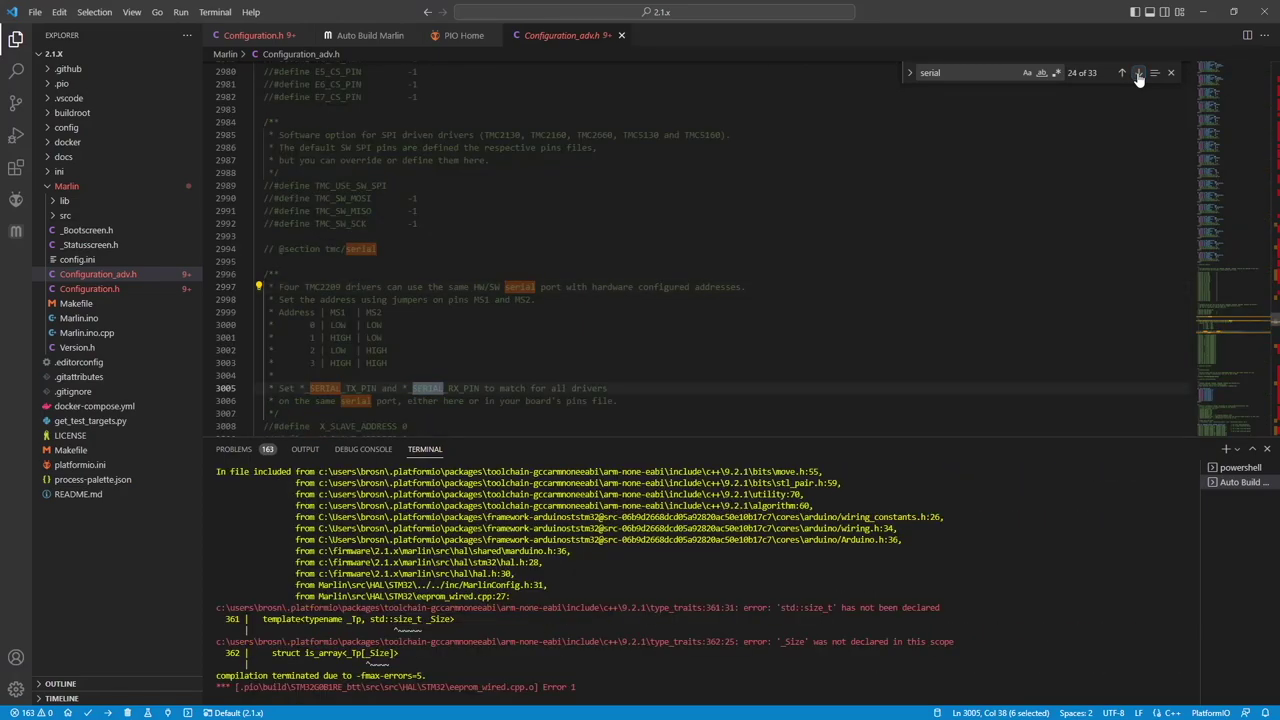
pyautogui.click(1138, 73)
pyautogui.click(1138, 73)
pyautogui.click(1138, 73)
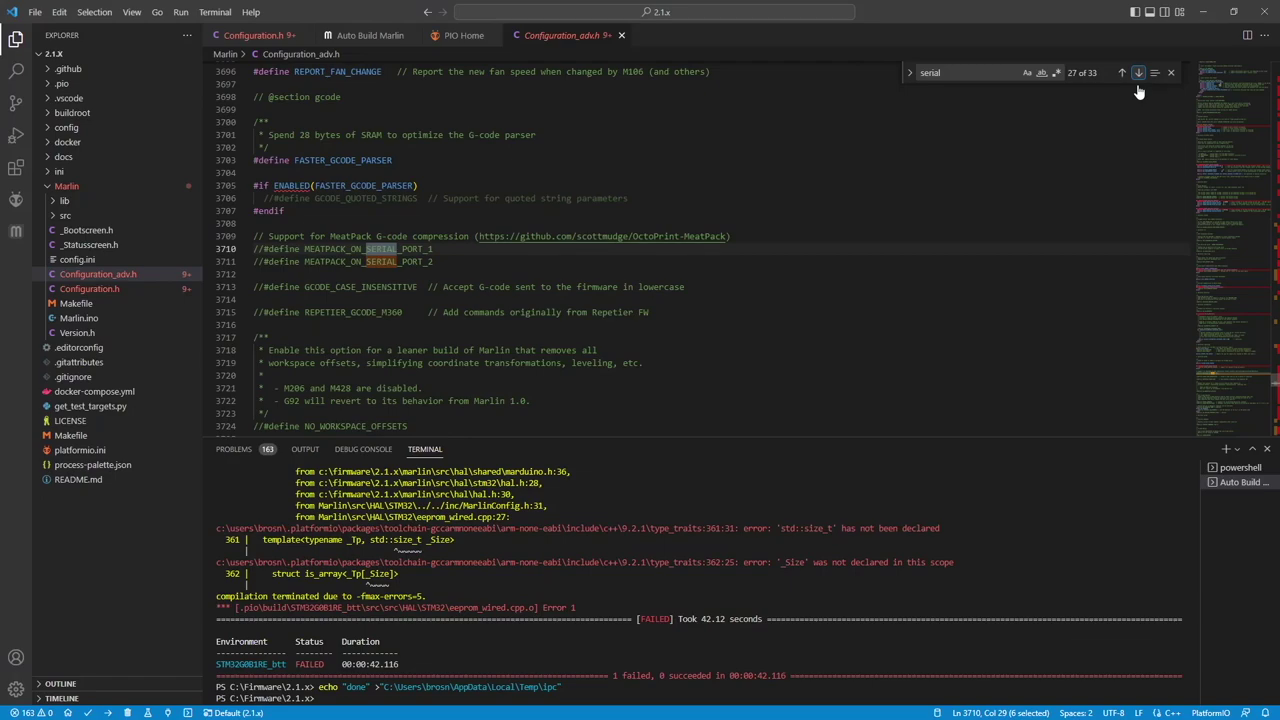
# Hide the terminal and search Configuration.h for "serial" to review the serial port settings.
pyautogui.click(1267, 449)
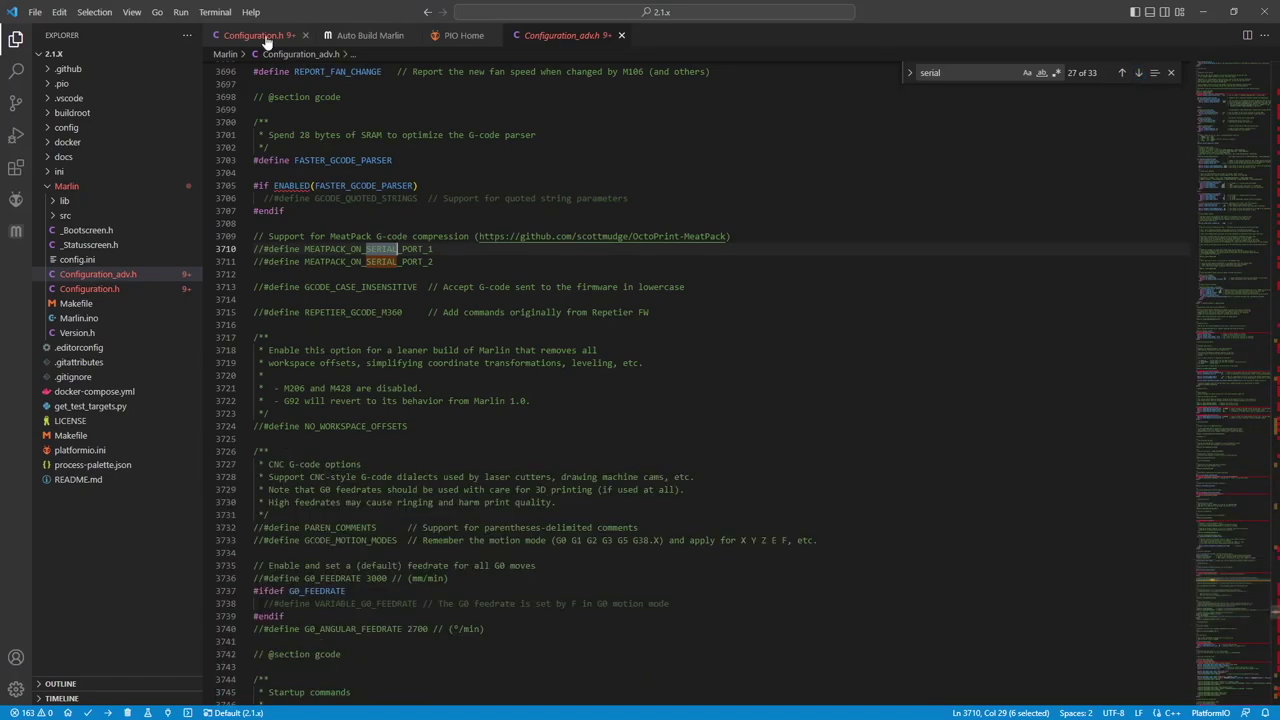
pyautogui.click(256, 36)
pyautogui.click(960, 80)
pyautogui.click(1135, 74)
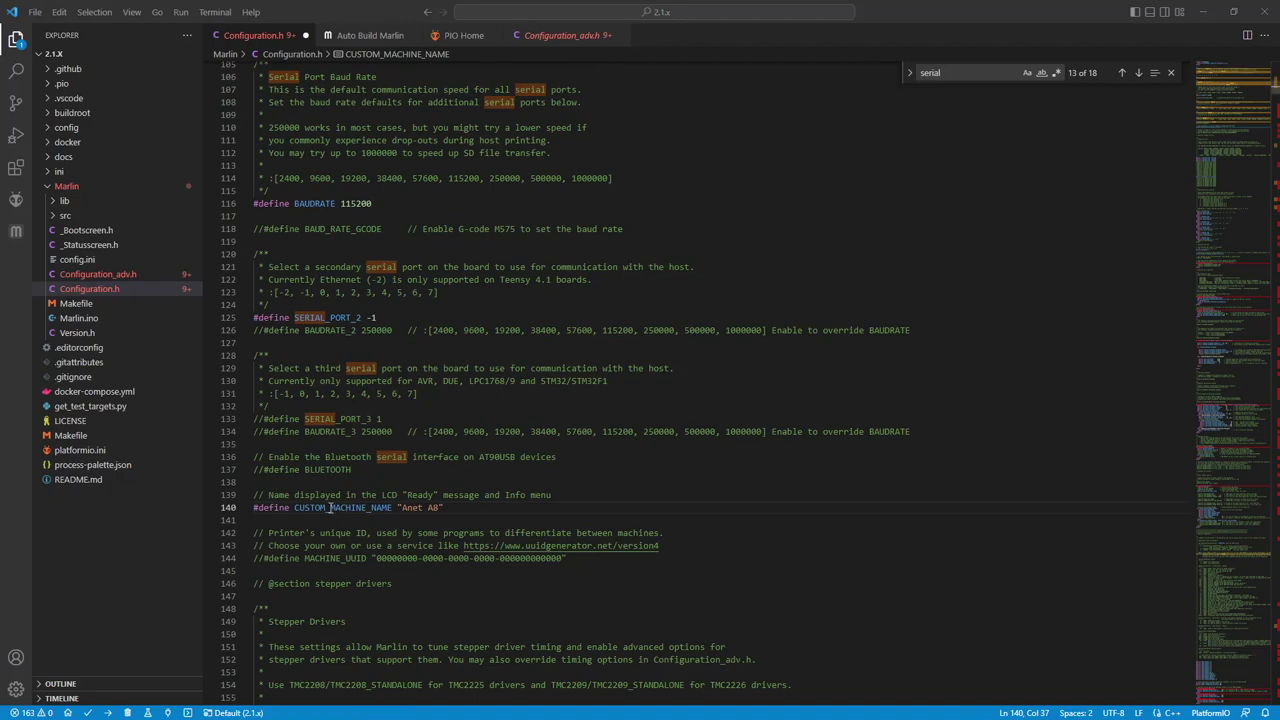
# Set CUSTOM_MACHINE_NAME in Configuration.h to "Anet SKR8".
pyautogui.click(432, 507)
pyautogui.press('BackSpace')
pyautogui.write('SKR')
# Read back through the compiler errors in the terminal output of the Auto Build Marlin build.
pyautogui.scroll(6, 467, 494)
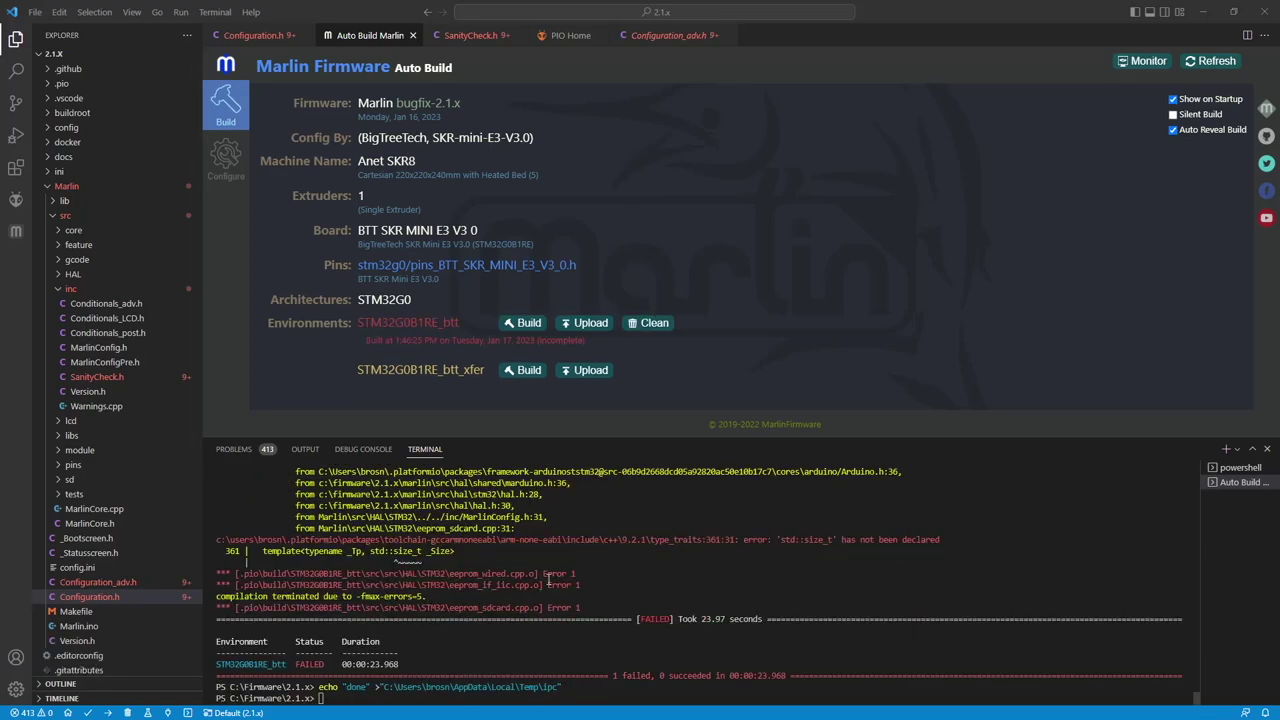
pyautogui.scroll(10, 546, 573)
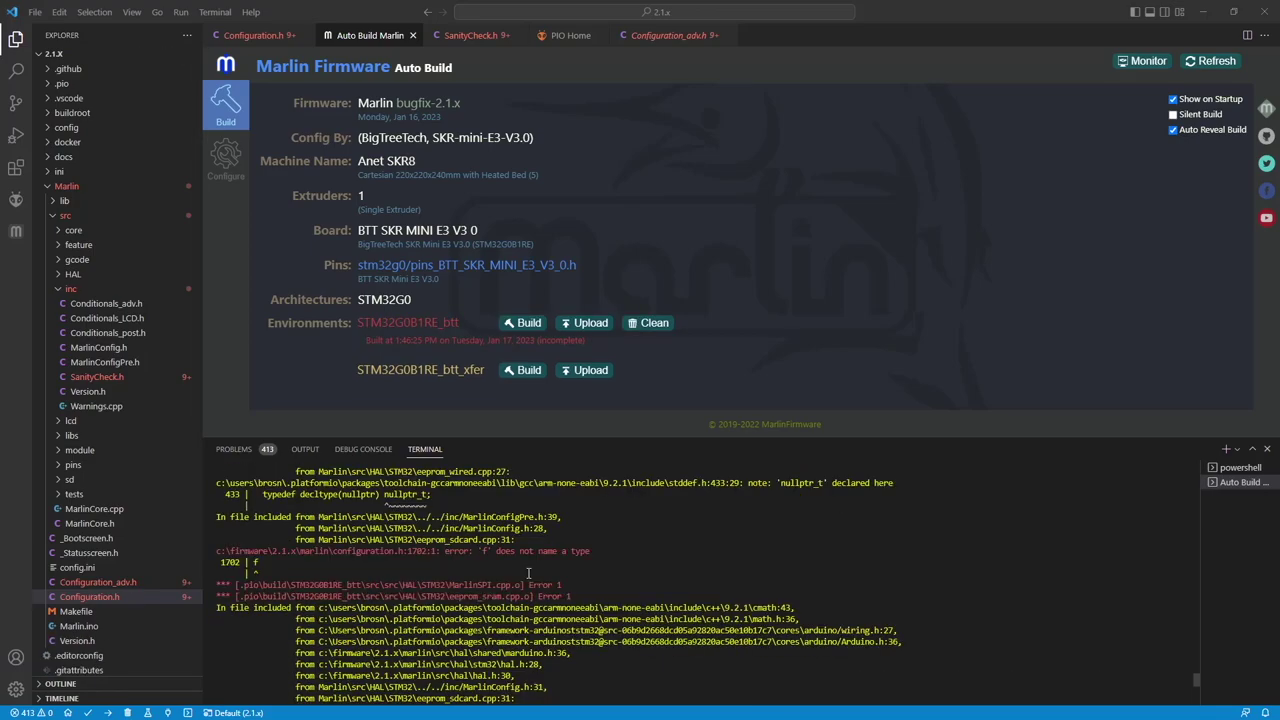
pyautogui.scroll(10, 522, 573)
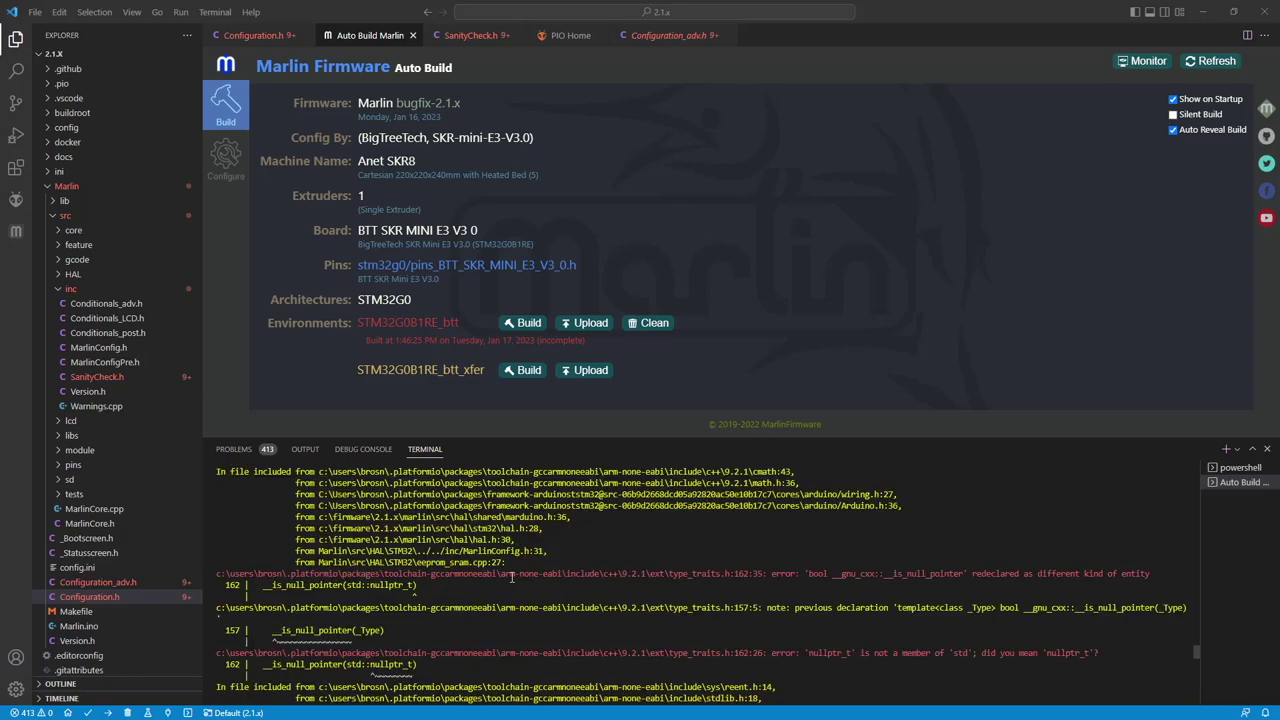
pyautogui.scroll(10, 512, 578)
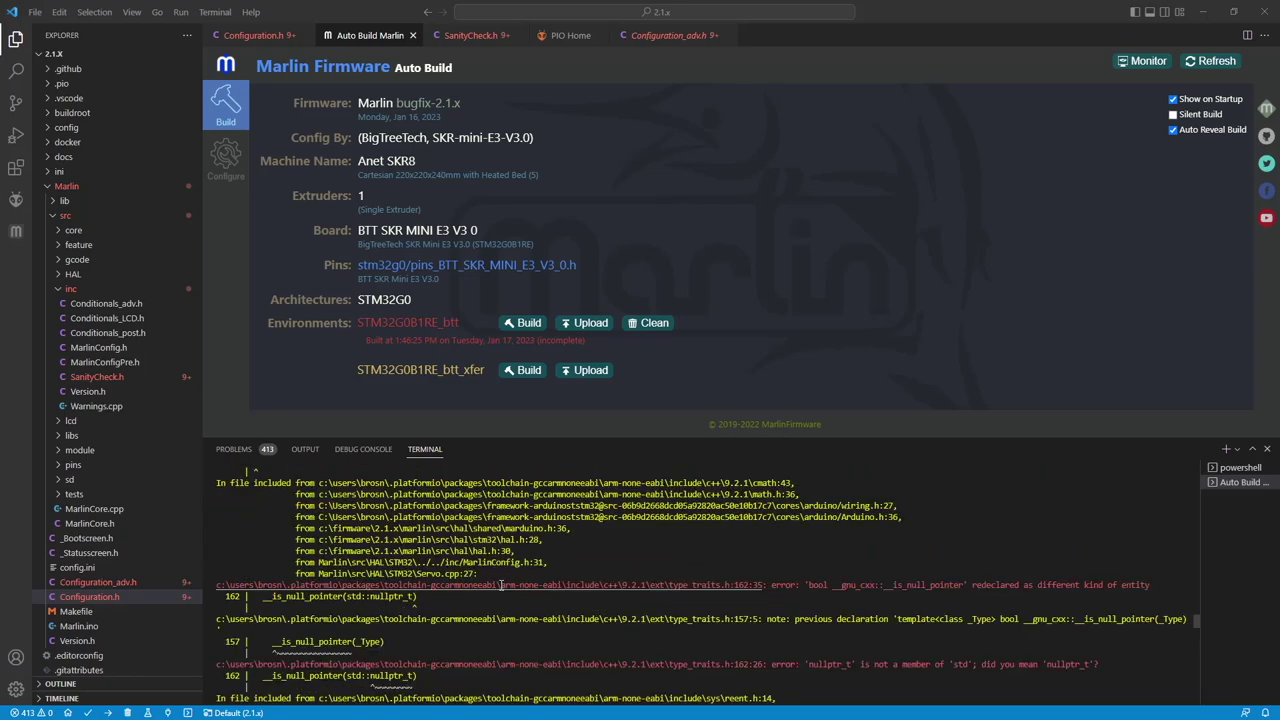
pyautogui.scroll(5, 496, 587)
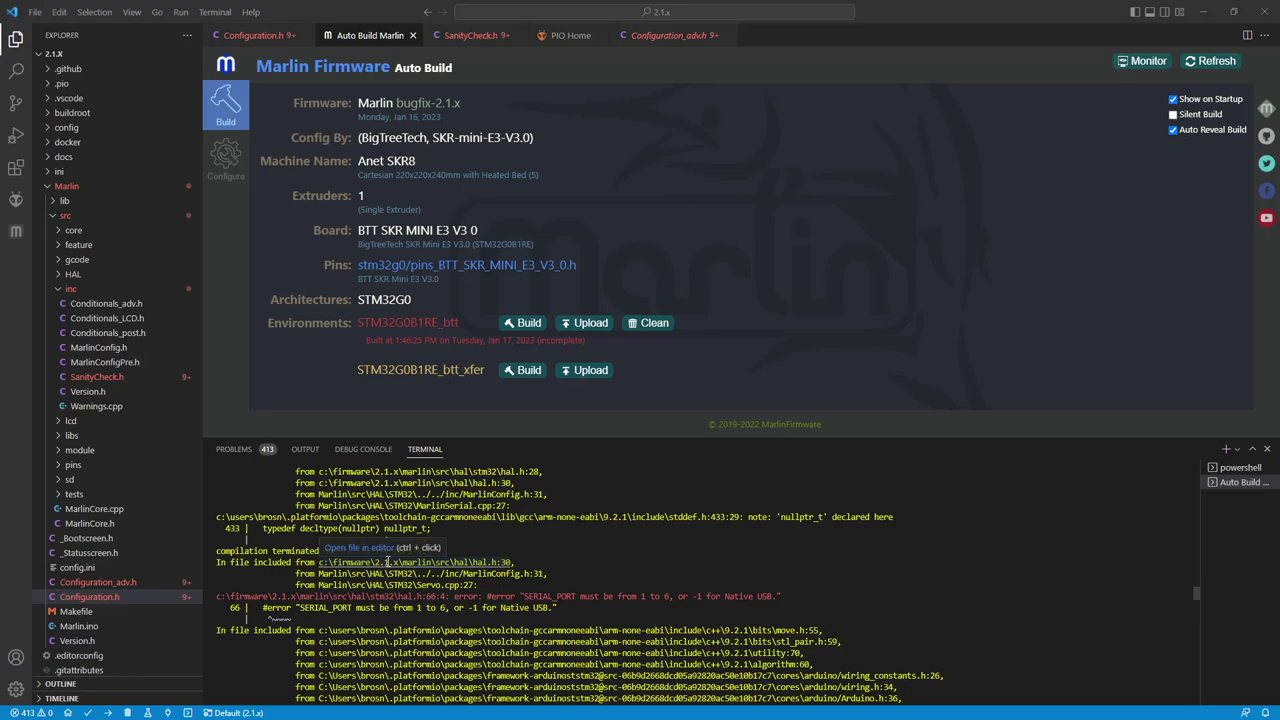
pyautogui.scroll(3, 388, 562)
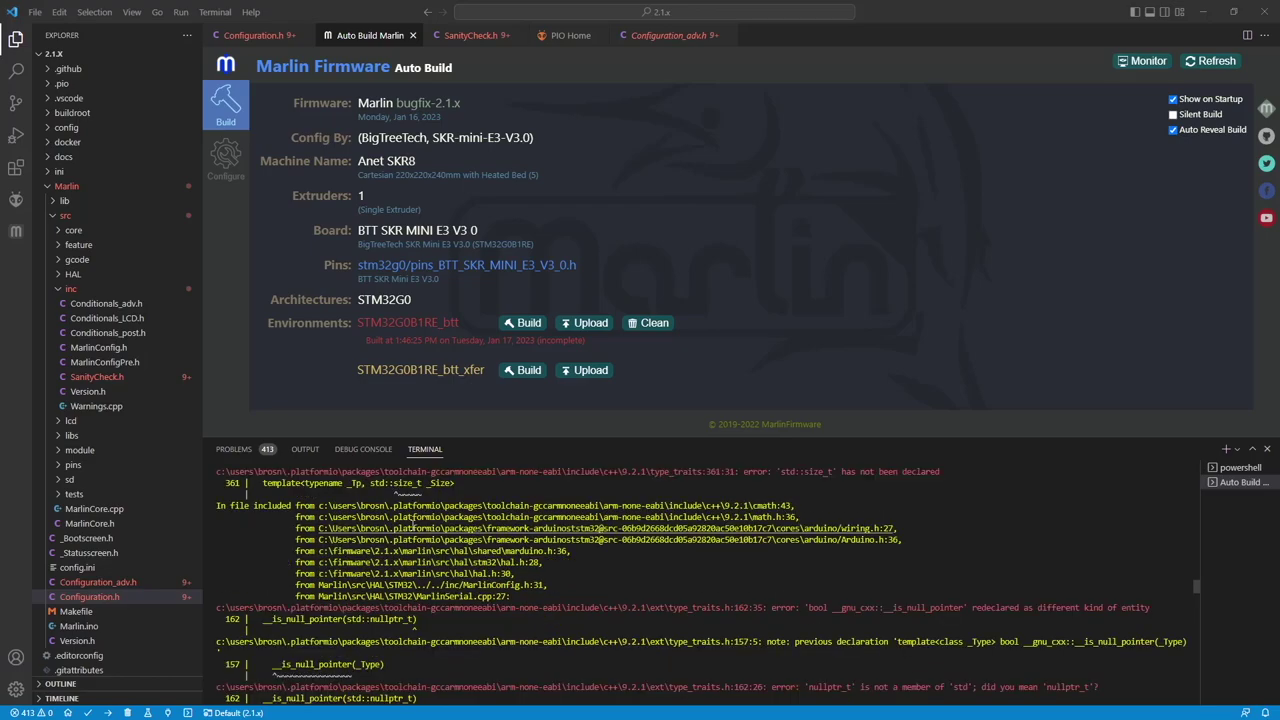
# Return to Configuration.h and set the serial port to -1.
pyautogui.click(262, 35)
pyautogui.press('BackSpace')
pyautogui.write('-1')
pyautogui.scroll(-8, 460, 255)
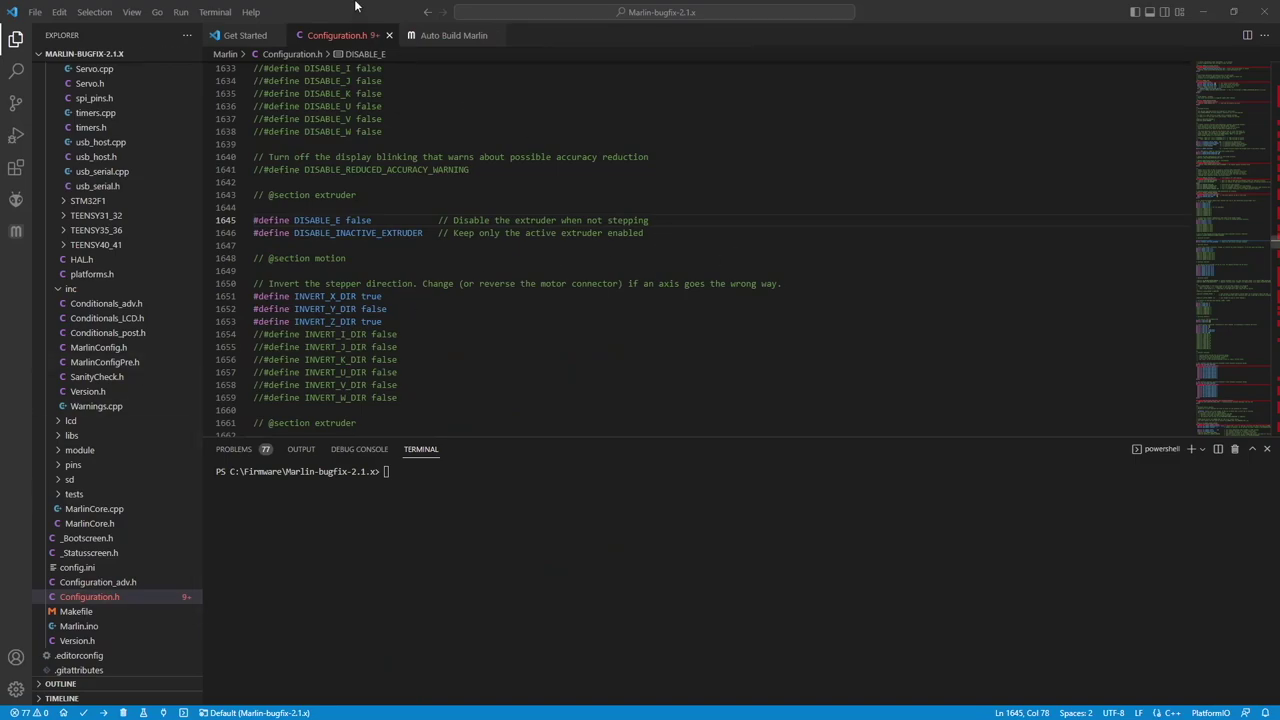
# In the Marlin-bugfix-2.1.x project's Configuration.h, look for the endstop settings by searching "endstops", "endstops_on" and "endstop".
pyautogui.click(704, 158)
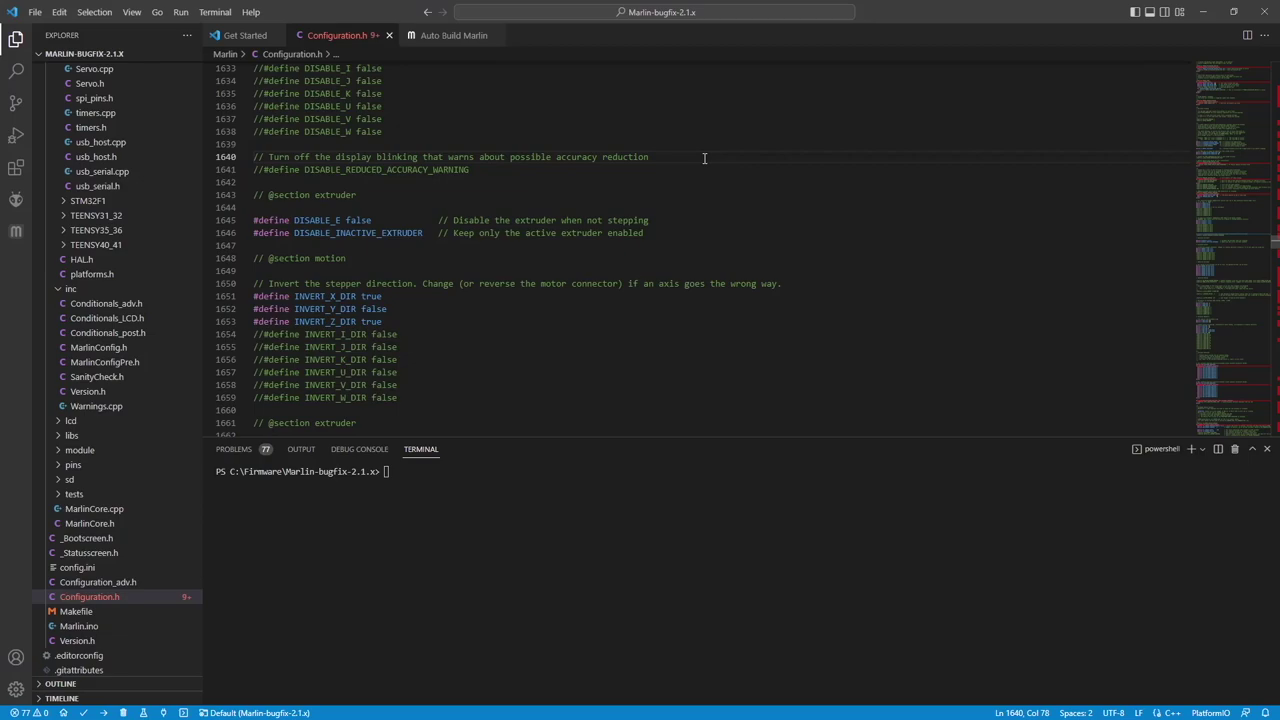
pyautogui.hotkey('ctrl', 'f')
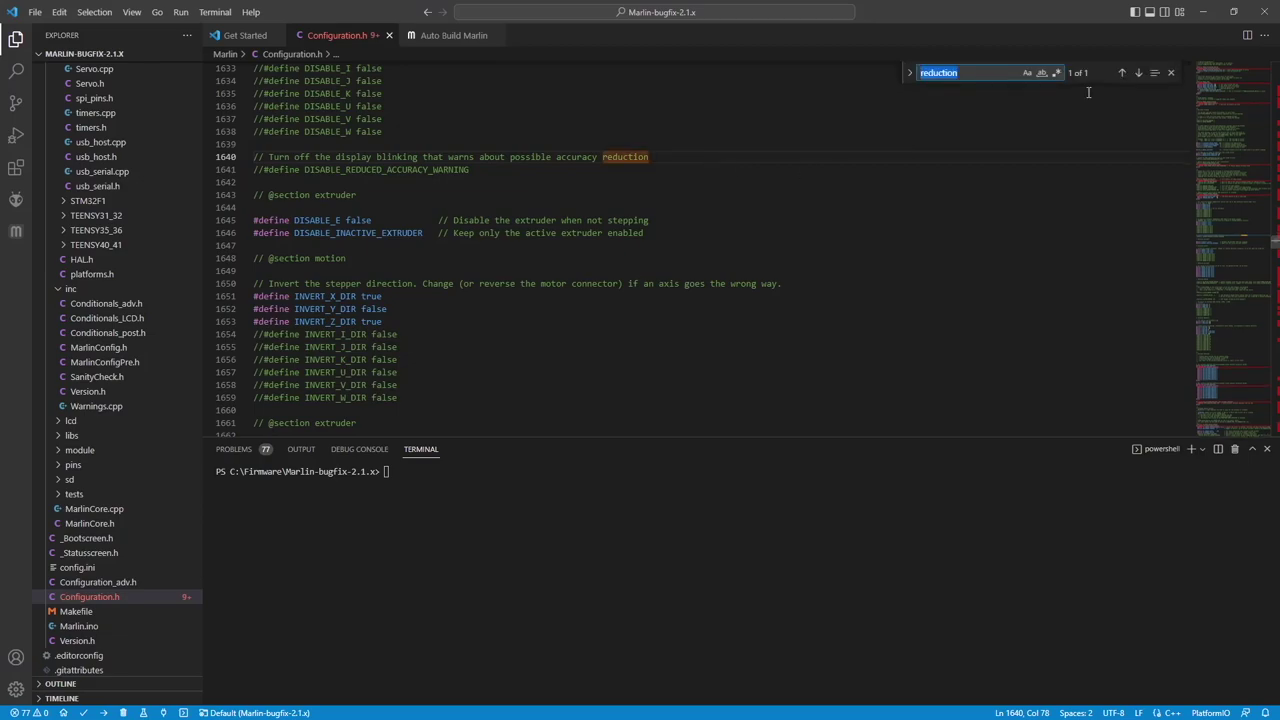
pyautogui.press('BackSpace')
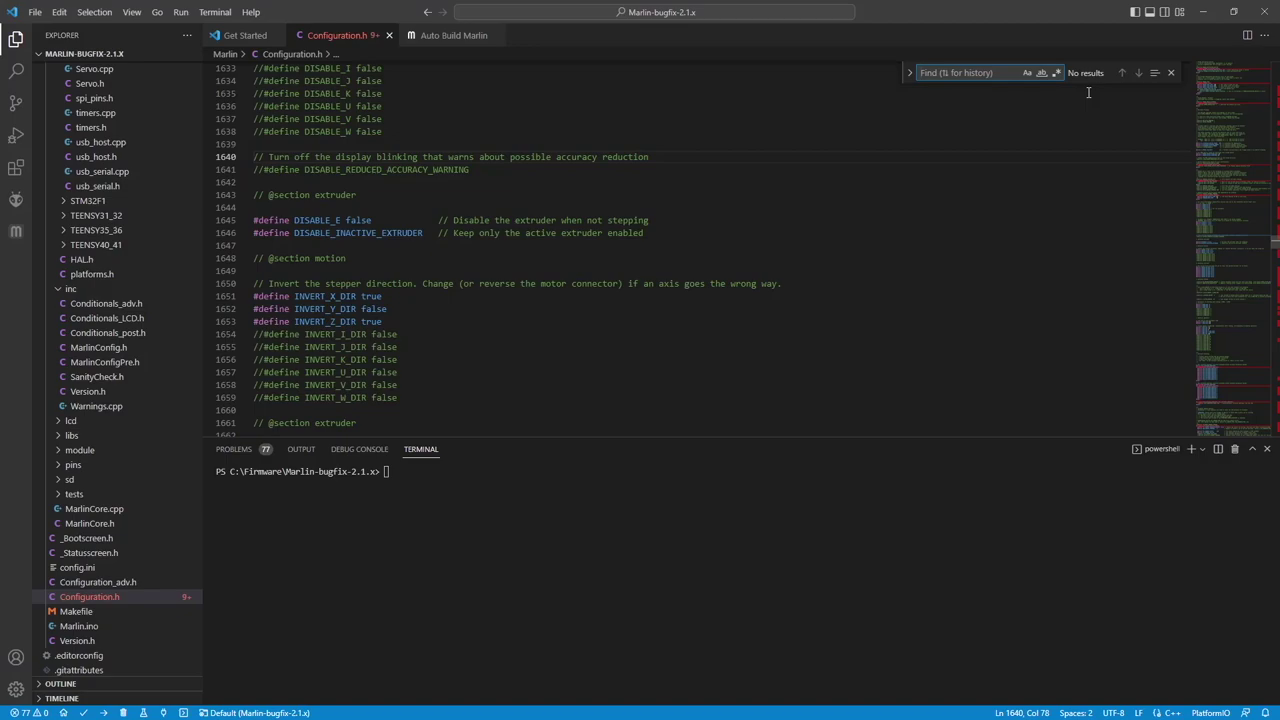
pyautogui.write('endstops')
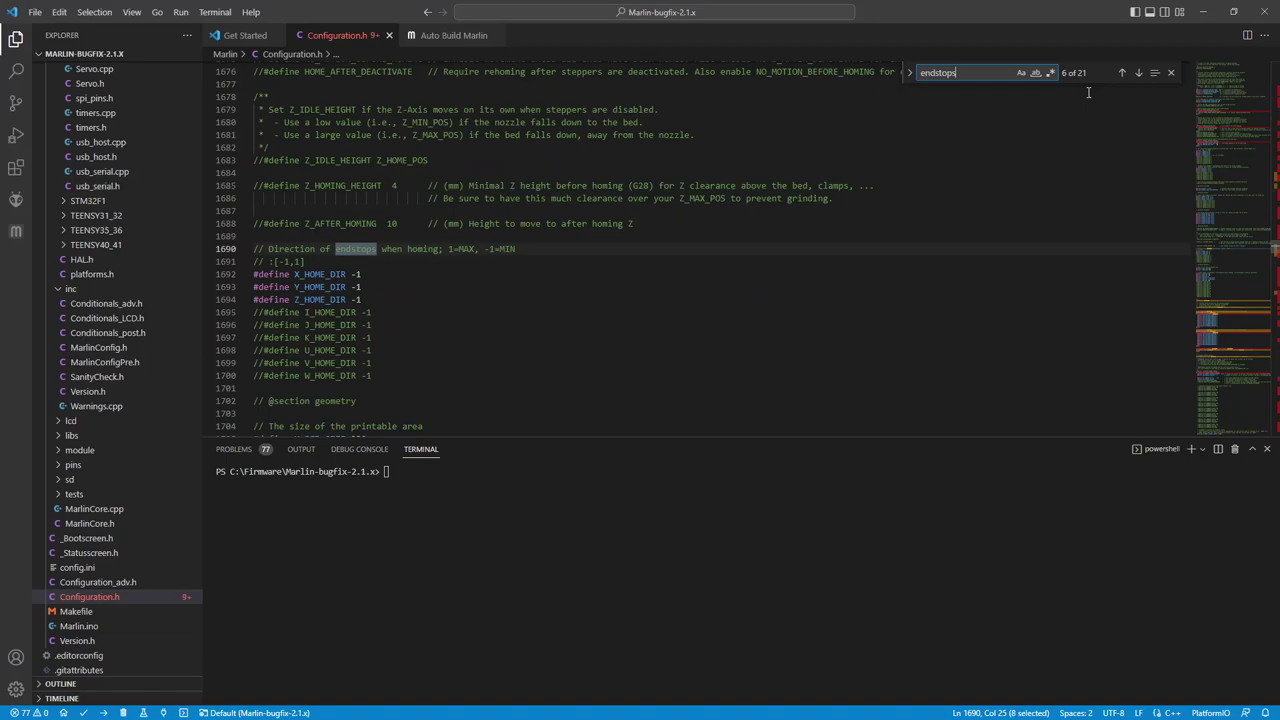
pyautogui.write('_on')
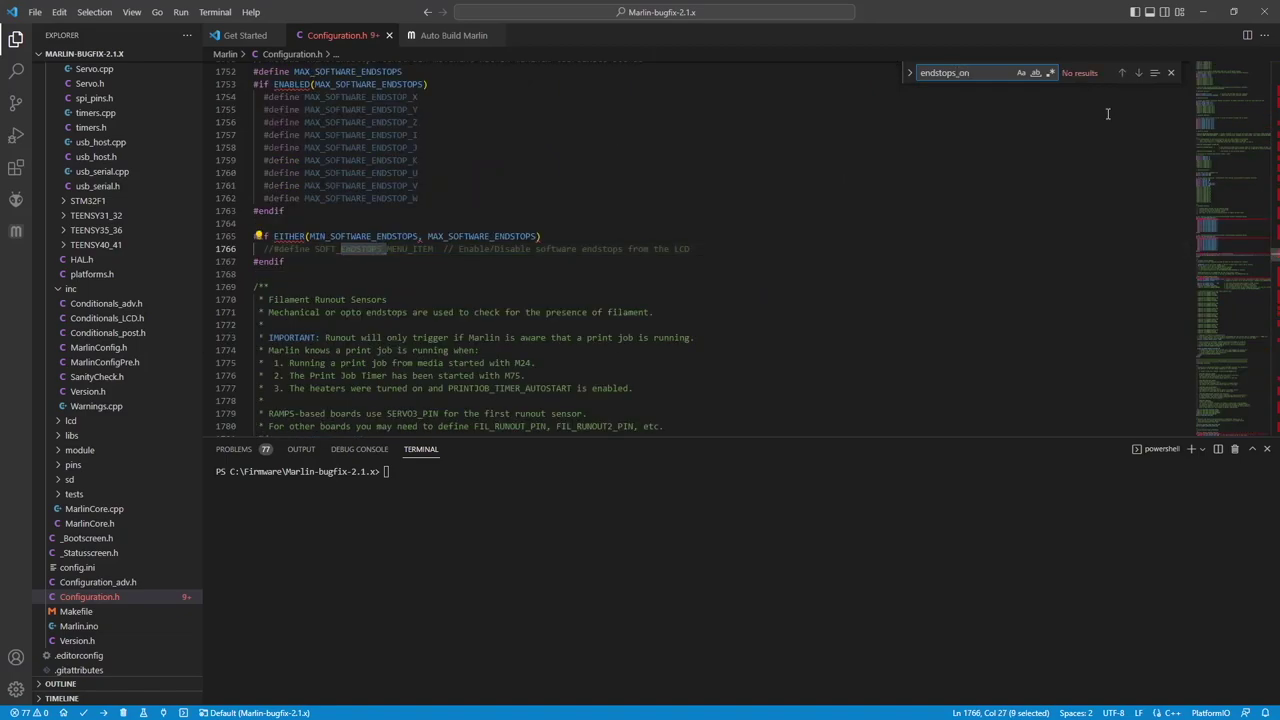
pyautogui.press('BackSpace')
pyautogui.press('BackSpace')
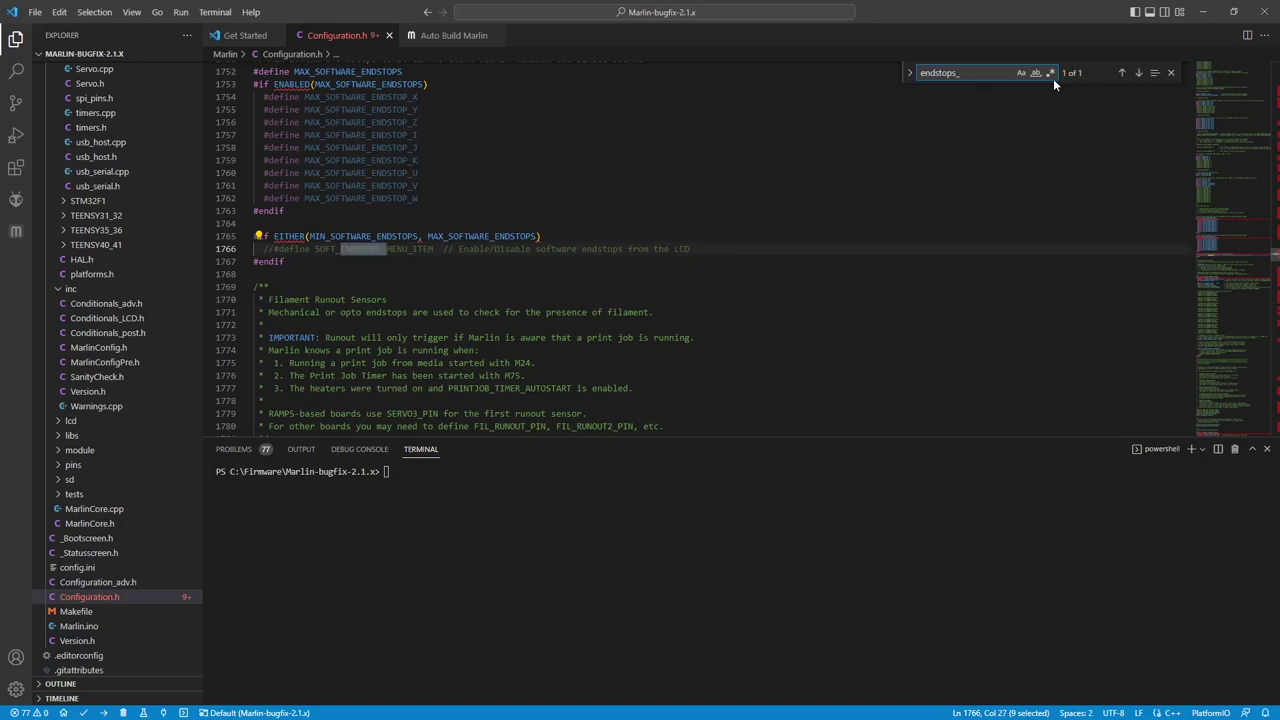
pyautogui.press('BackSpace')
pyautogui.press('BackSpace')
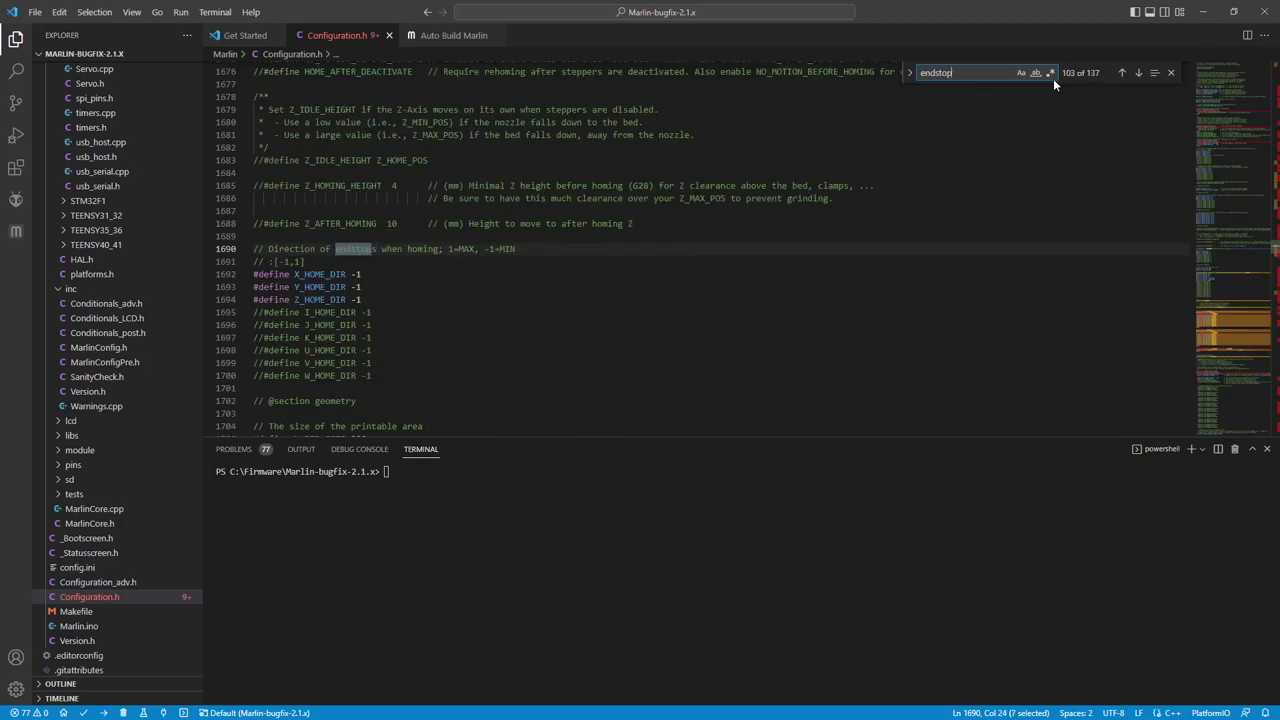
pyautogui.click(1121, 72)
pyautogui.click(1121, 72)
pyautogui.click(968, 75)
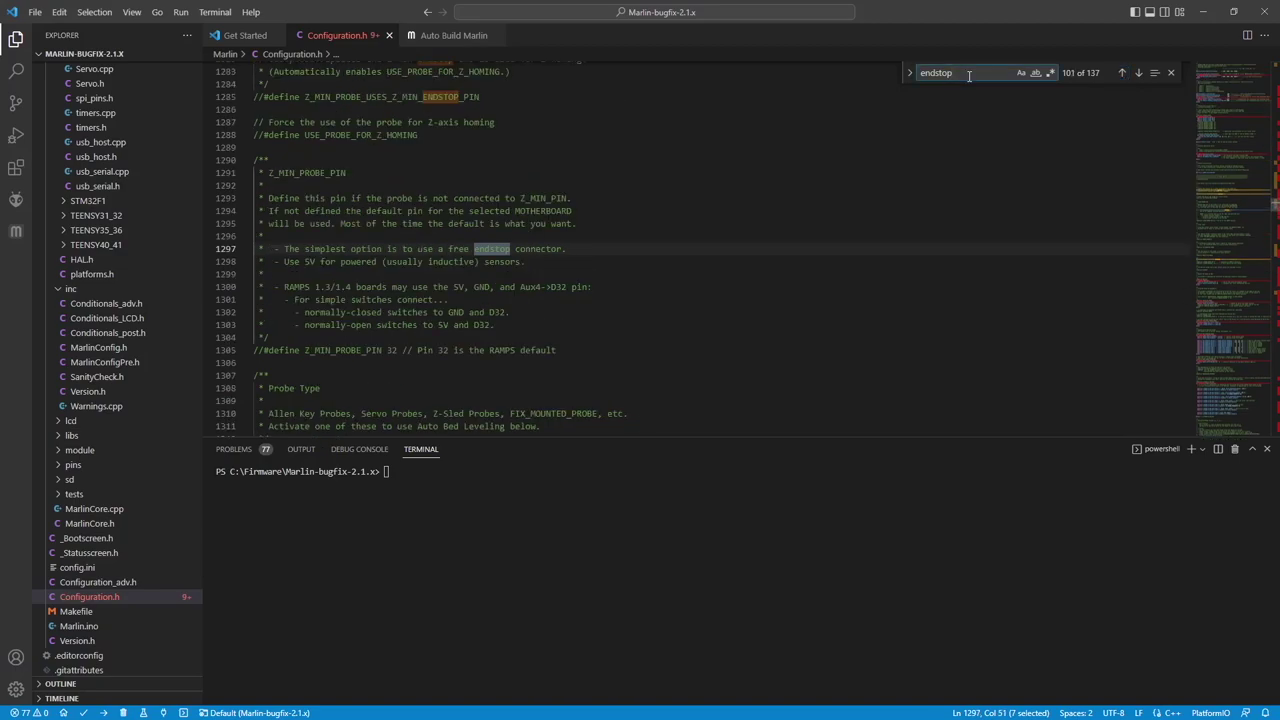
# Replace the search term with "endstops_alway" to look for the always-on endstop option in Configuration.h.
pyautogui.press('BackSpace')
pyautogui.press('BackSpace')
pyautogui.press('BackSpace')
pyautogui.press('BackSpace')
pyautogui.press('BackSpace')
pyautogui.press('BackSpace')
pyautogui.press('BackSpace')
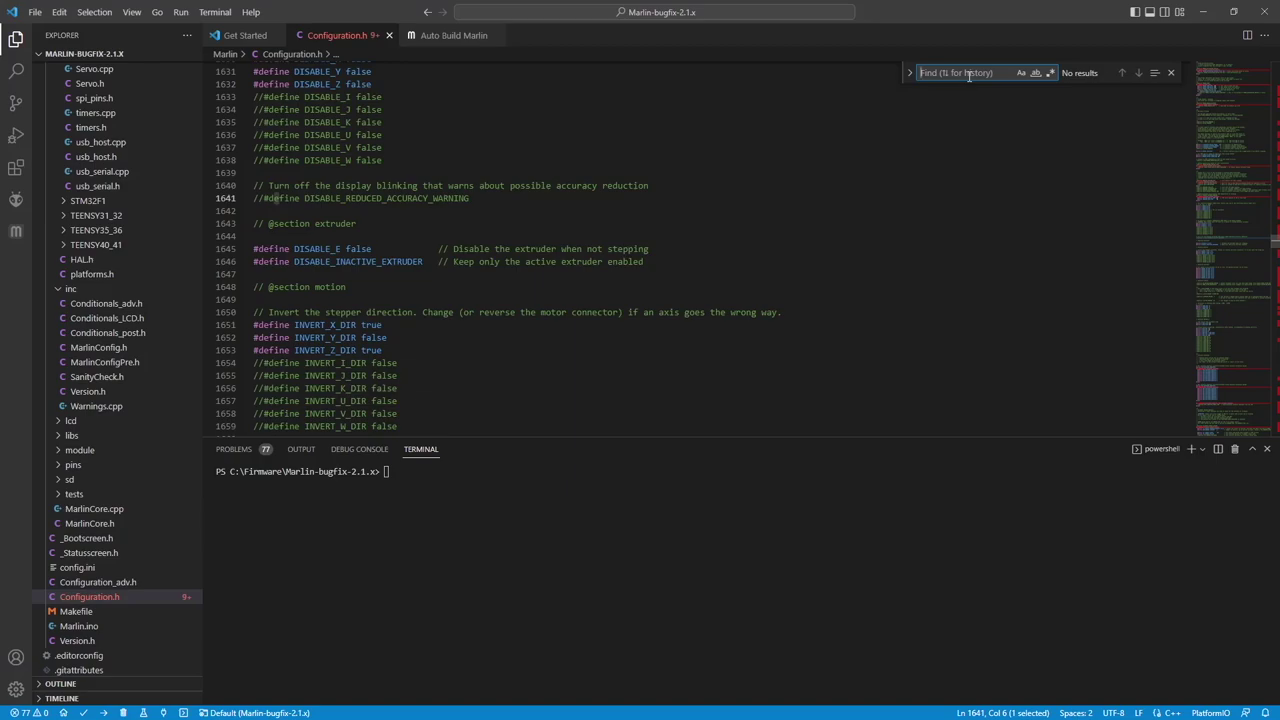
pyautogui.write('endst')
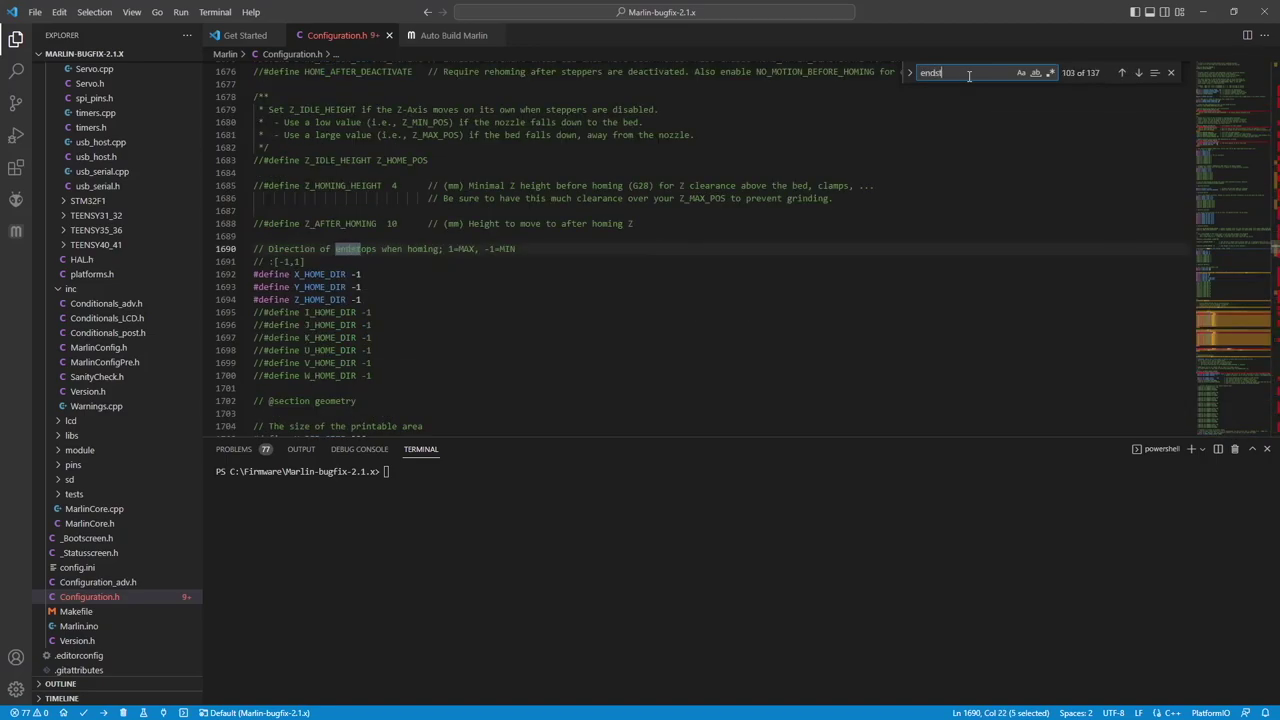
pyautogui.write('ops_always')
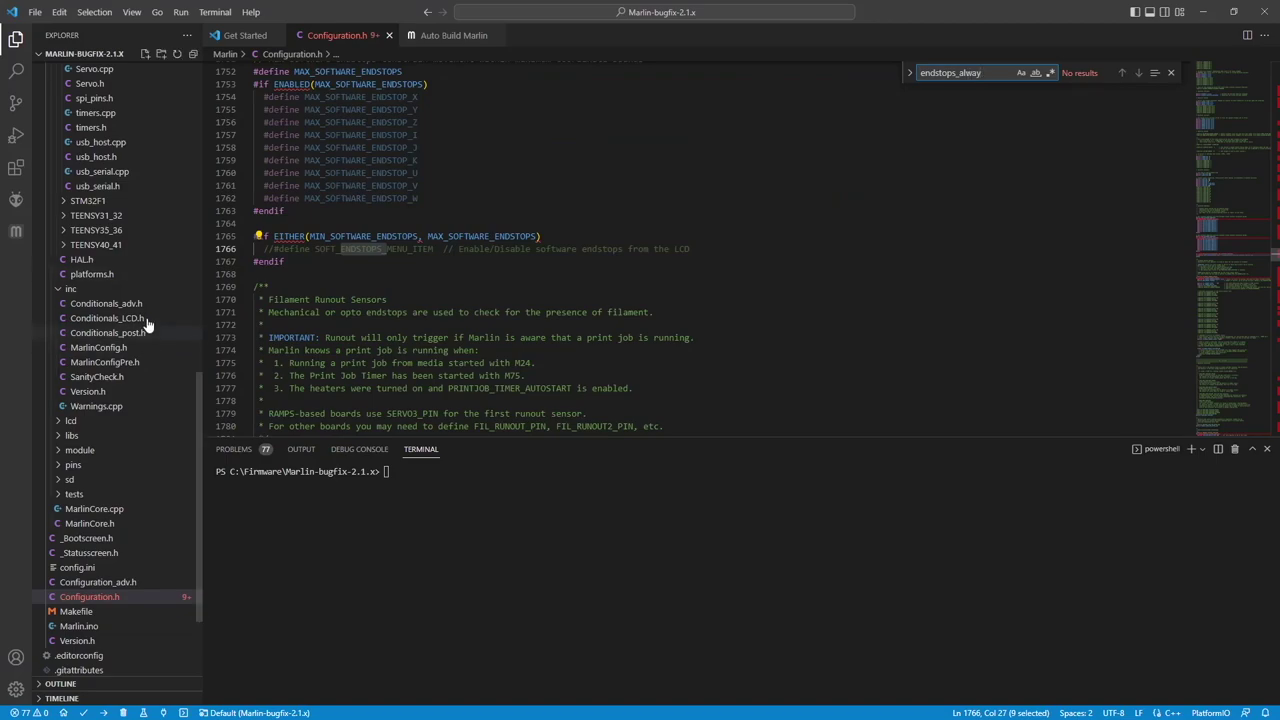
# Open the Marlin-bugfix-2.1.x project's Configuration_adv.h and locate the ENDSTOPS_ALWAYS_ON_DEFAULT line.
pyautogui.click(119, 582)
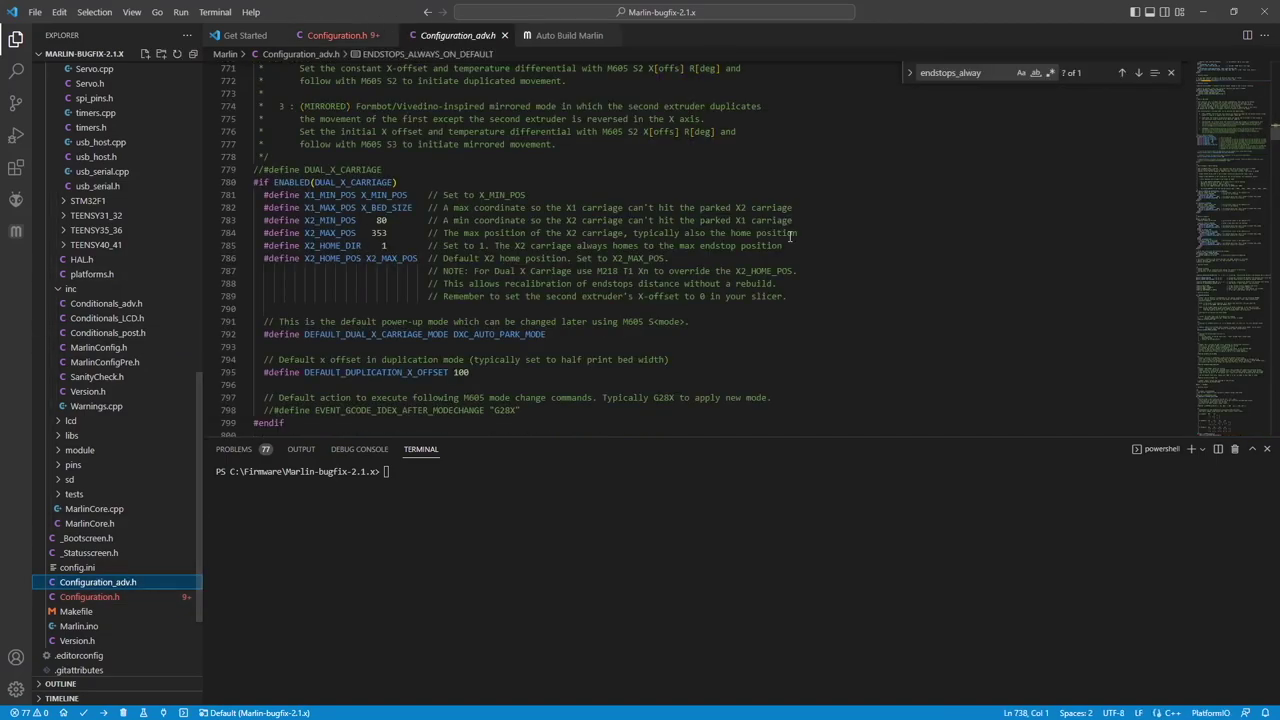
pyautogui.click(1136, 74)
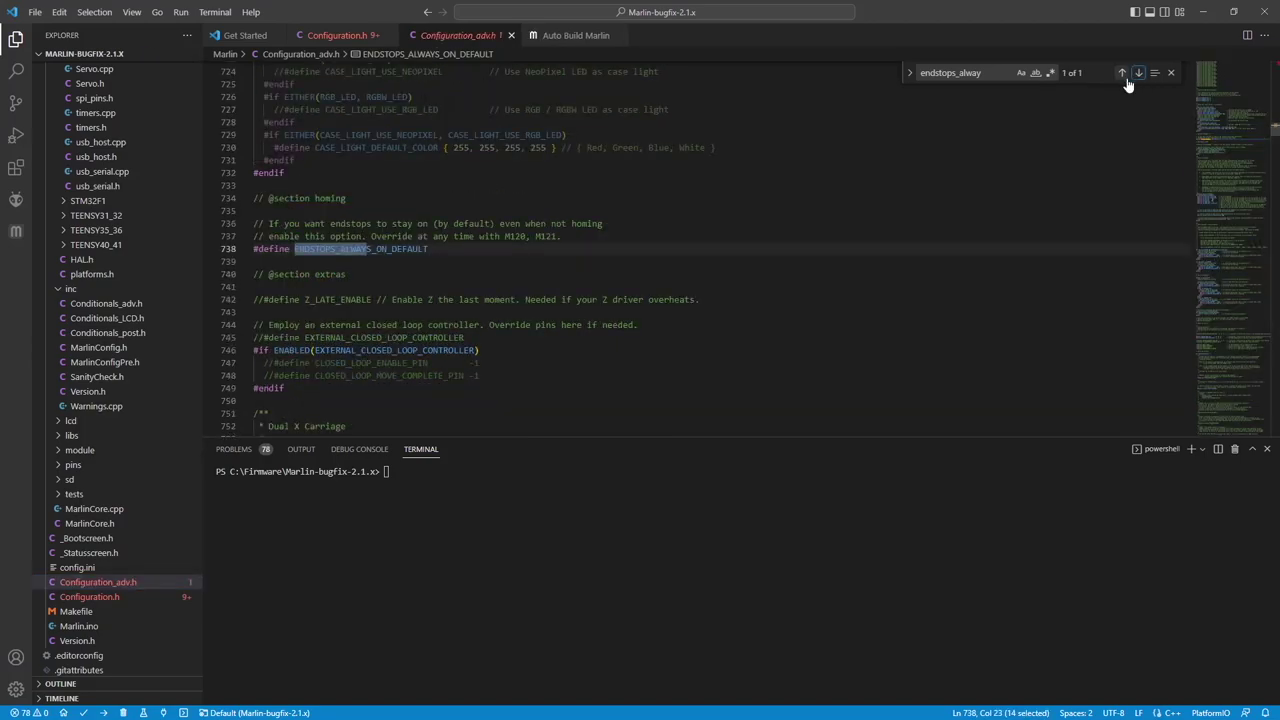
pyautogui.click(474, 254)
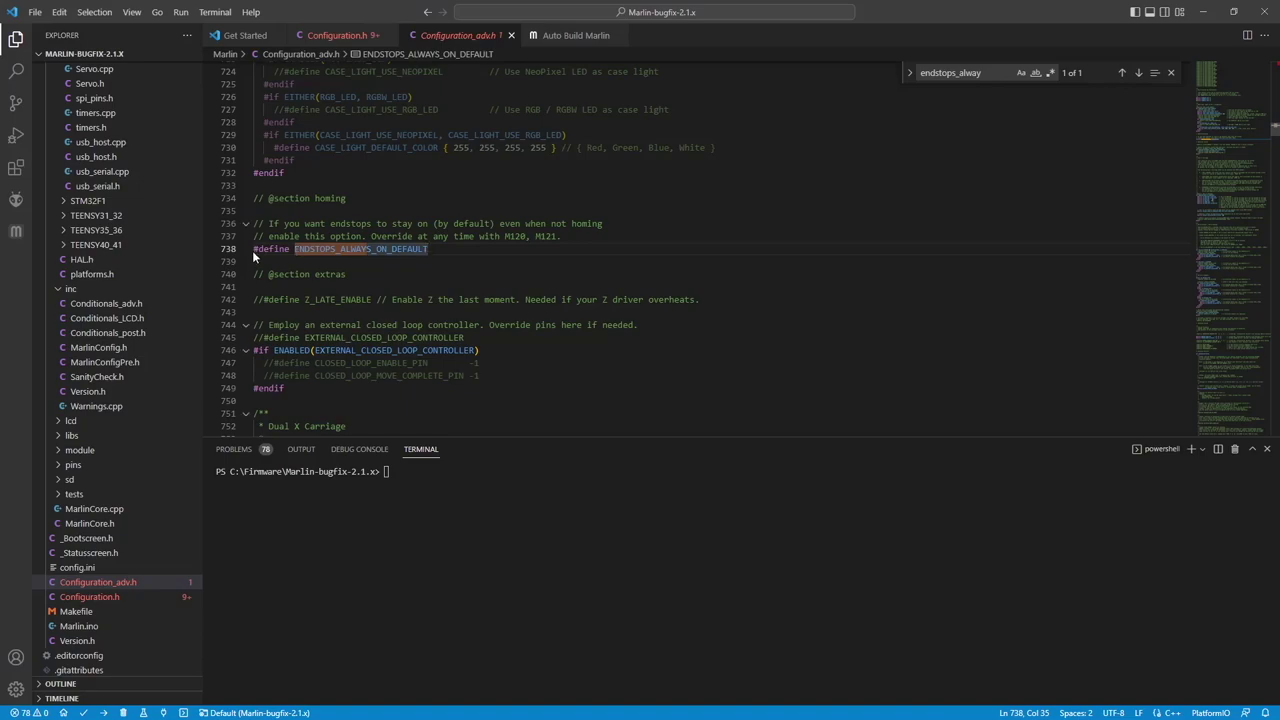
pyautogui.click(252, 250)
pyautogui.write('//')
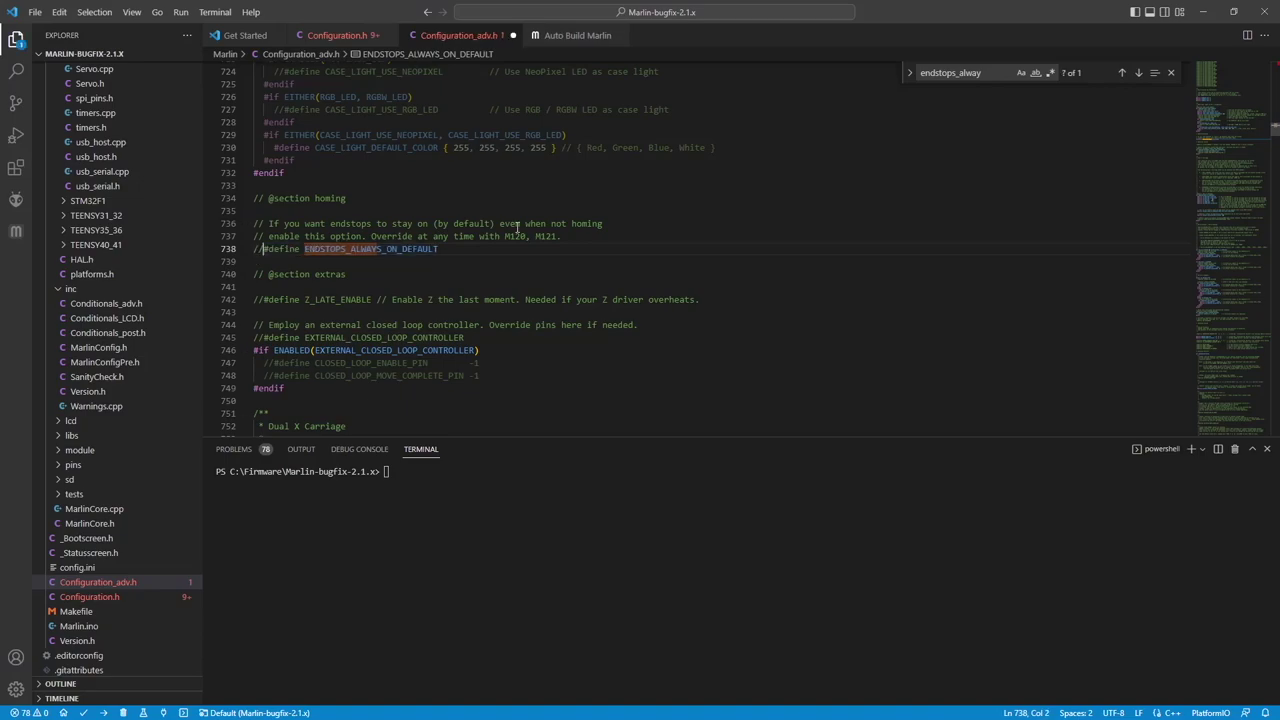
pyautogui.press('BackSpace')
pyautogui.press('BackSpace')
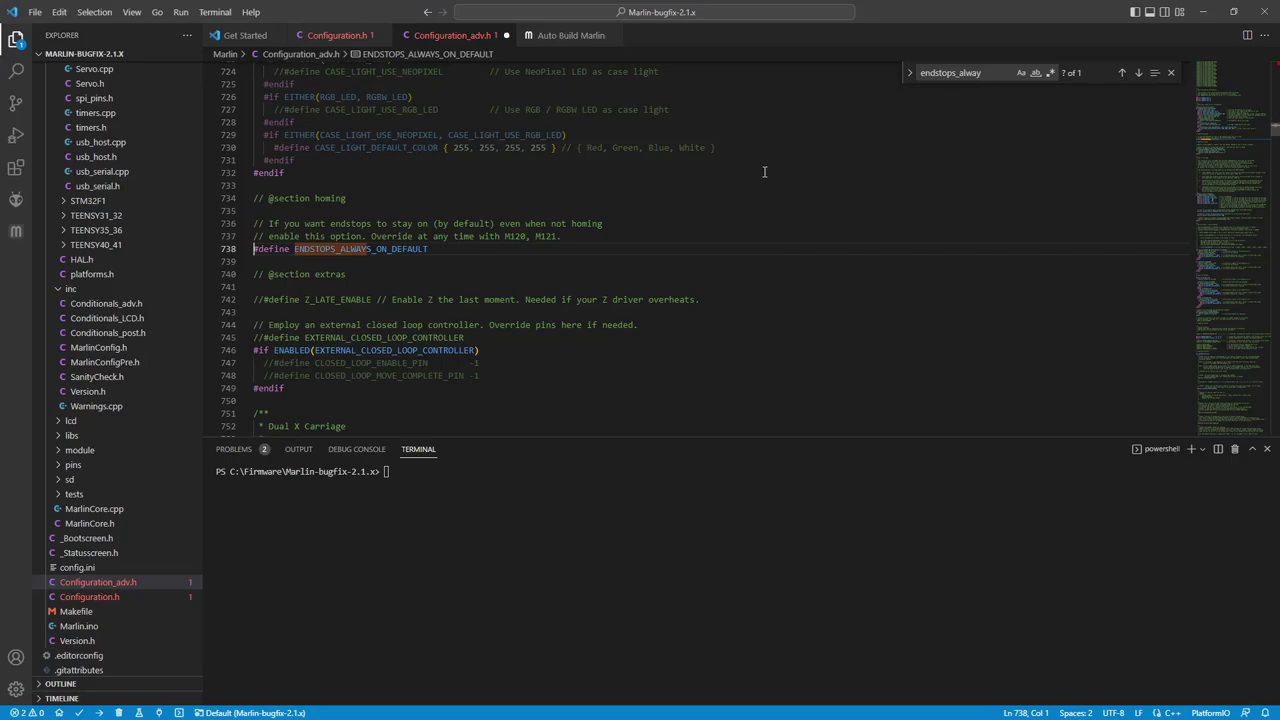
# Build the firmware for the STM32G0B1RE_btt environment with Auto Build Marlin.
pyautogui.click(570, 35)
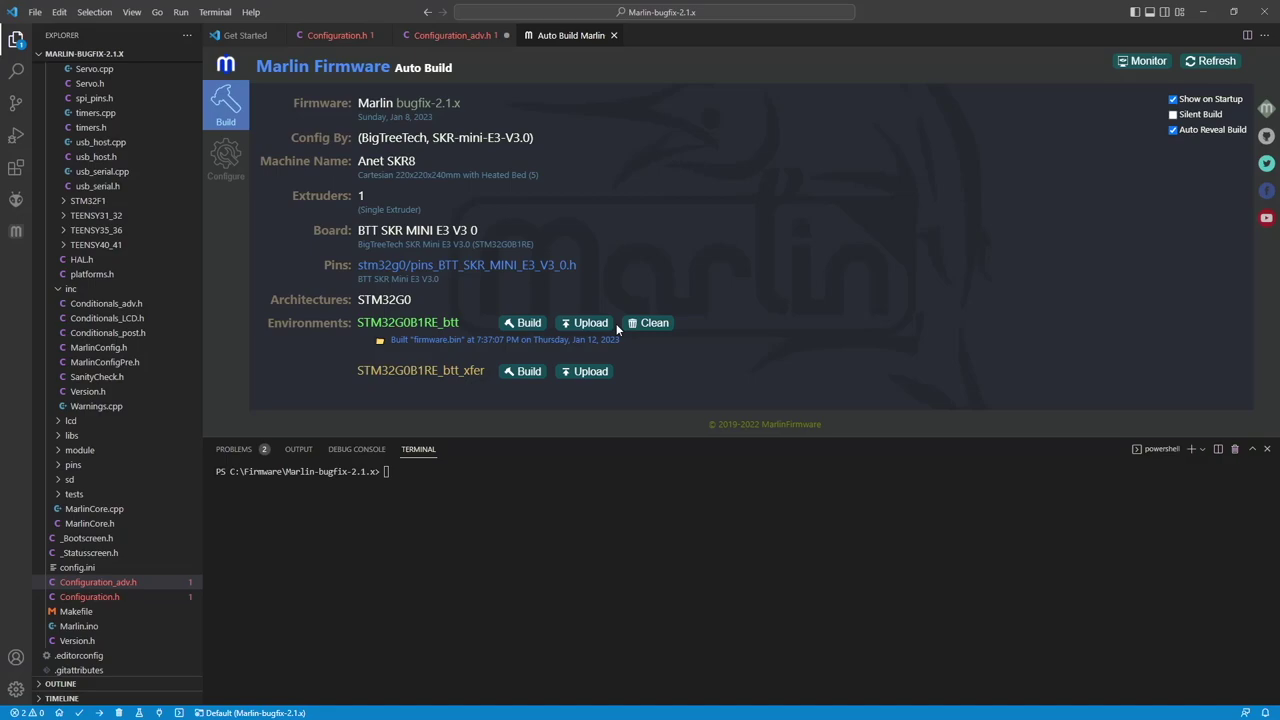
pyautogui.click(528, 323)
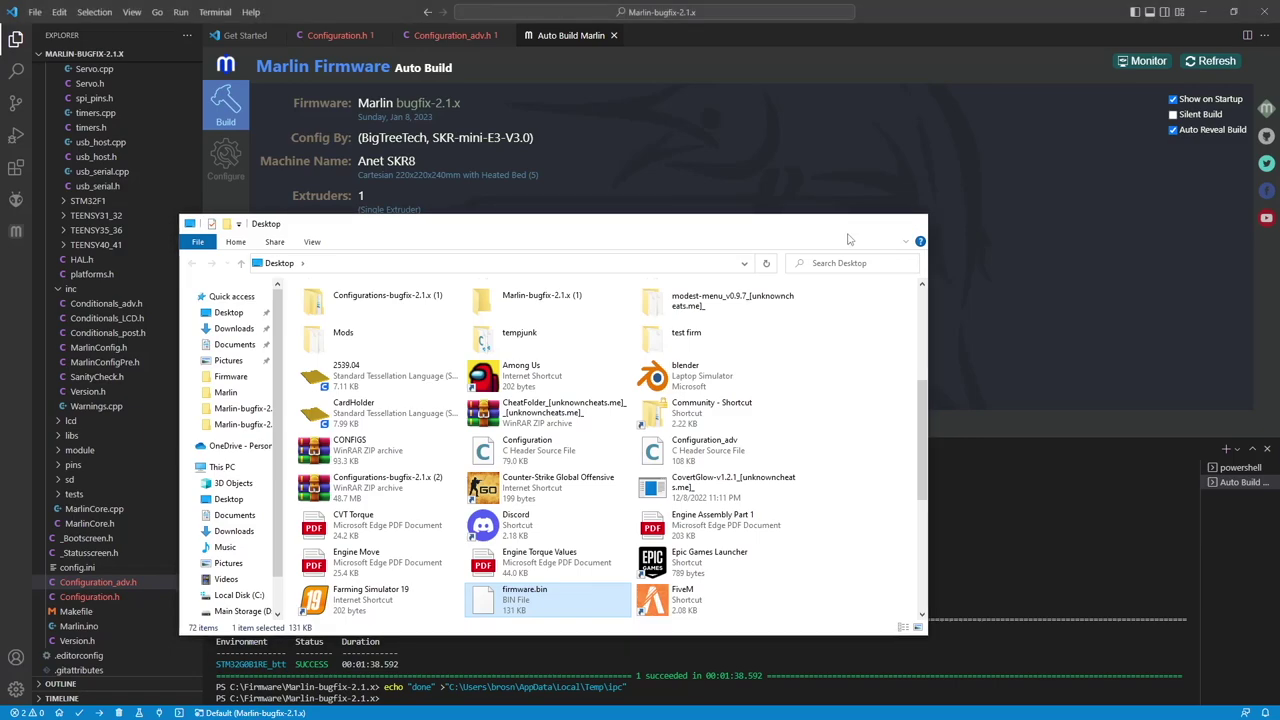
pyautogui.click(353, 664)
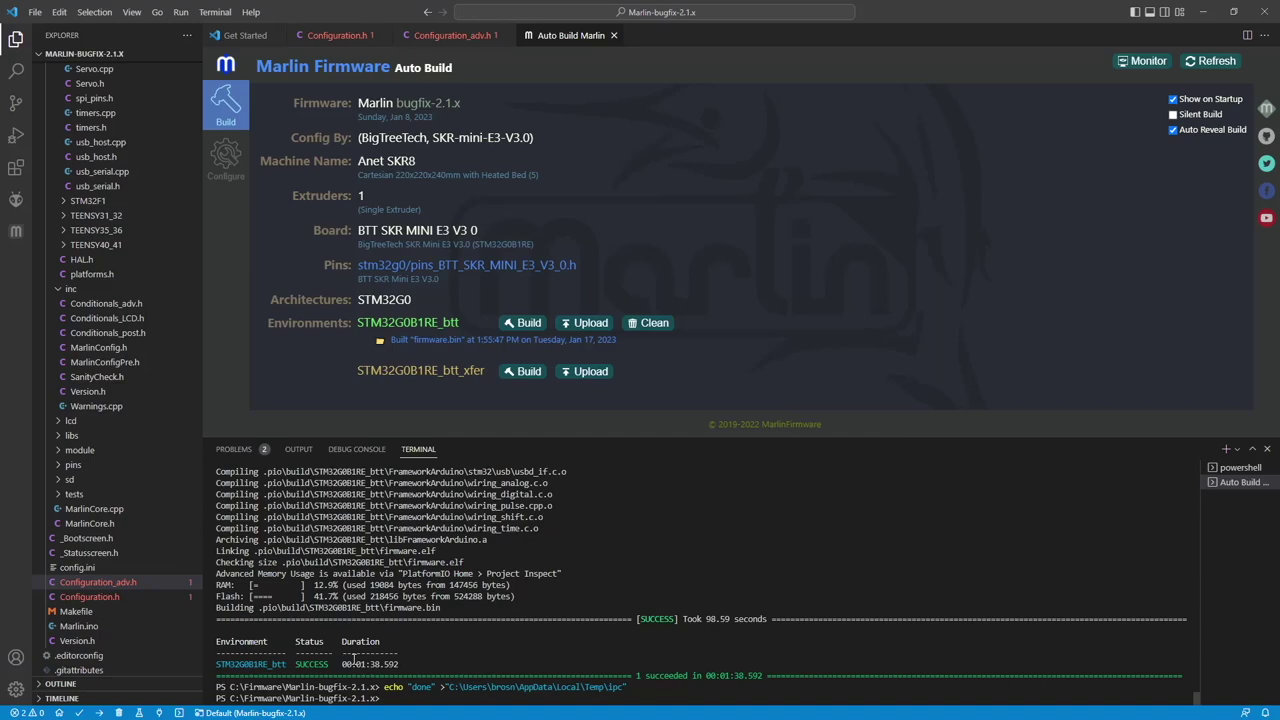
# Switch to File Explorer and select firmware.bin in C:\Firmware\Marlin-bugfix-2.1.x\.pio\build\STM32G0B1RE_btt.
pyautogui.hotkey('alt', 'Tab')
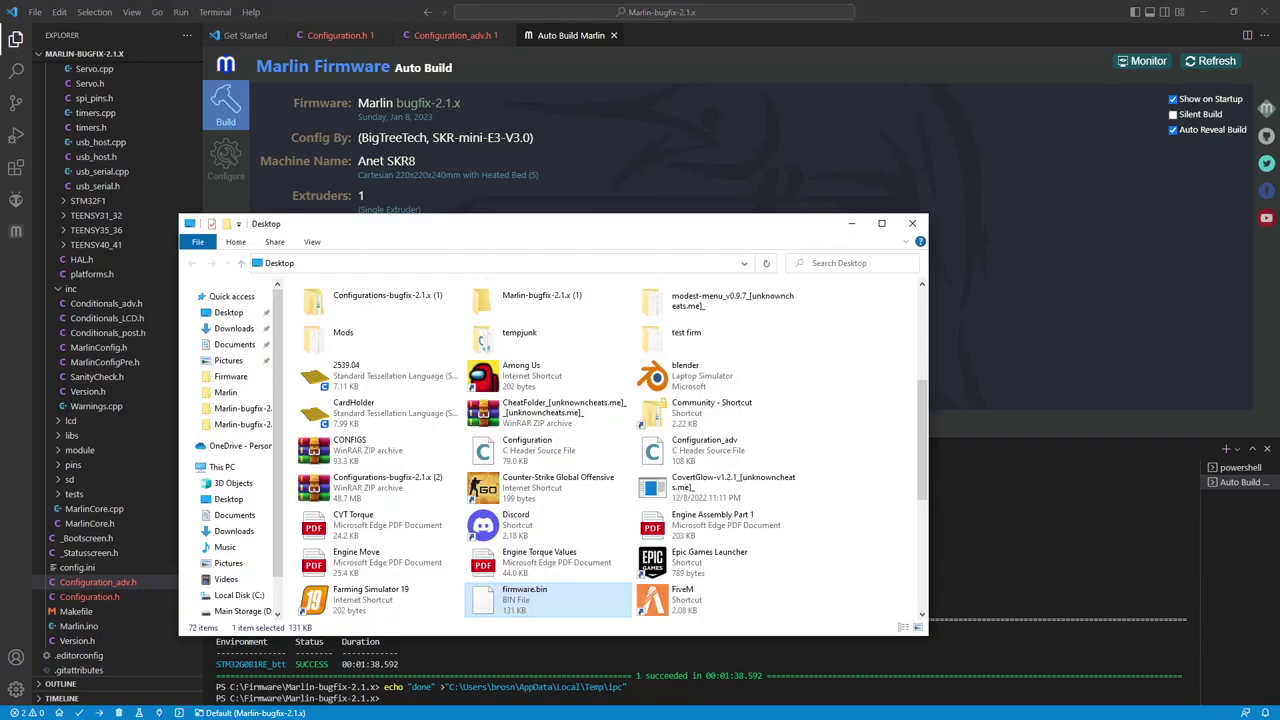
pyautogui.click(222, 467)
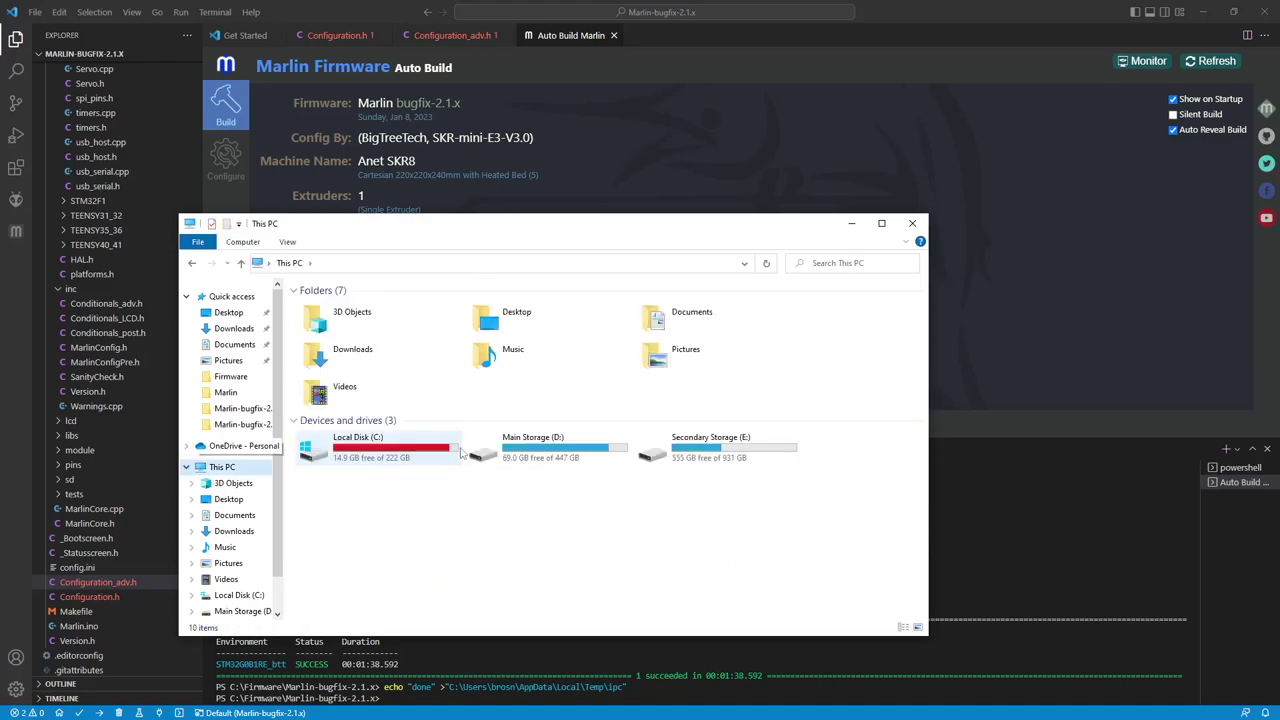
pyautogui.doubleClick(461, 453)
pyautogui.doubleClick(343, 335)
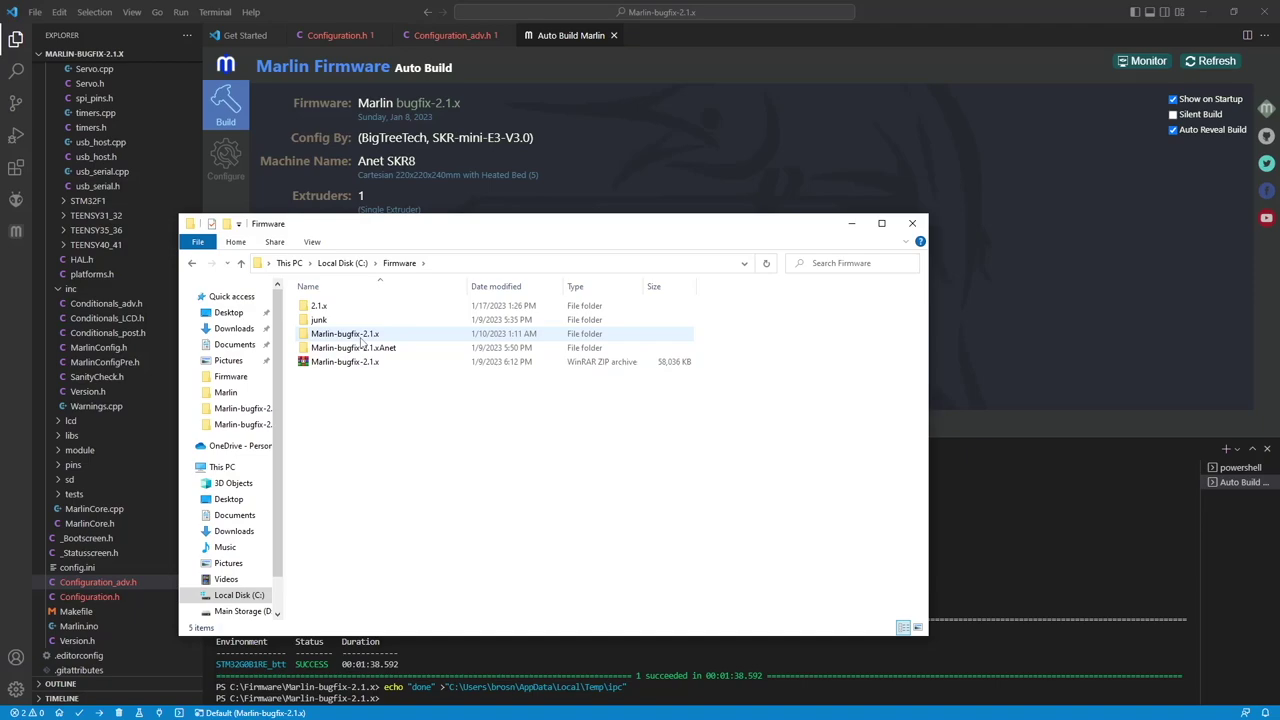
pyautogui.doubleClick(362, 342)
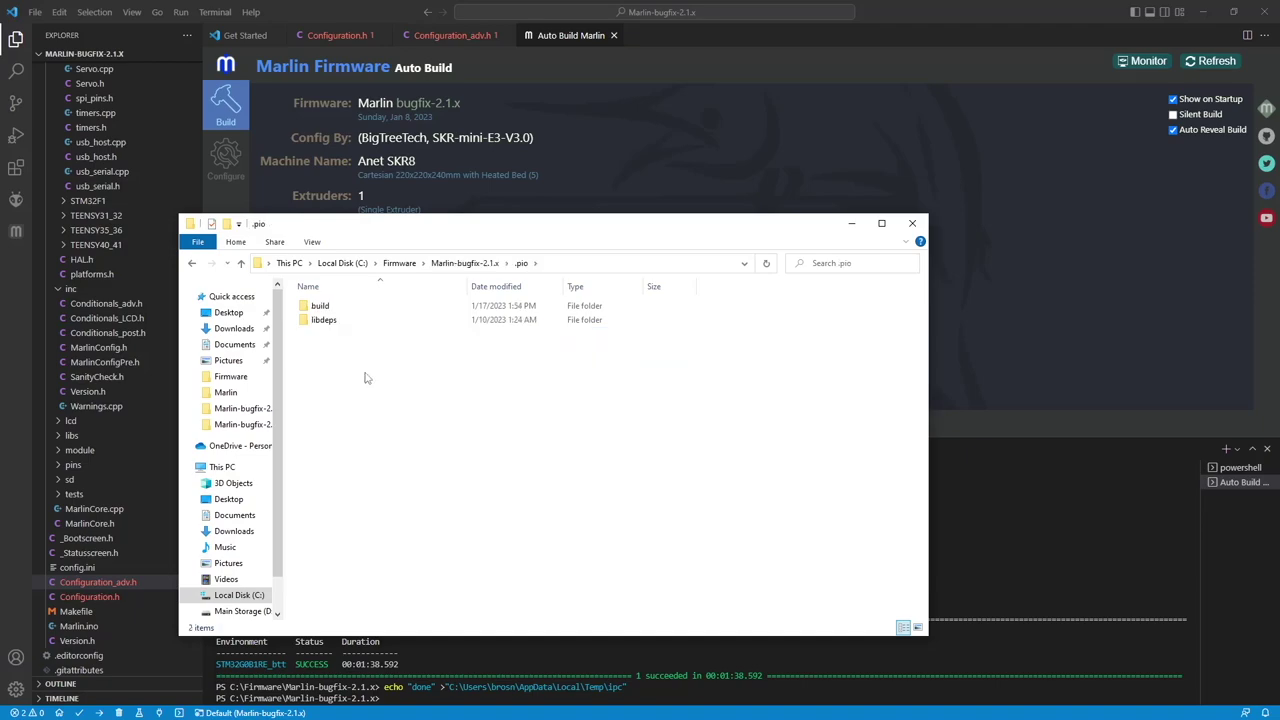
pyautogui.doubleClick(320, 306)
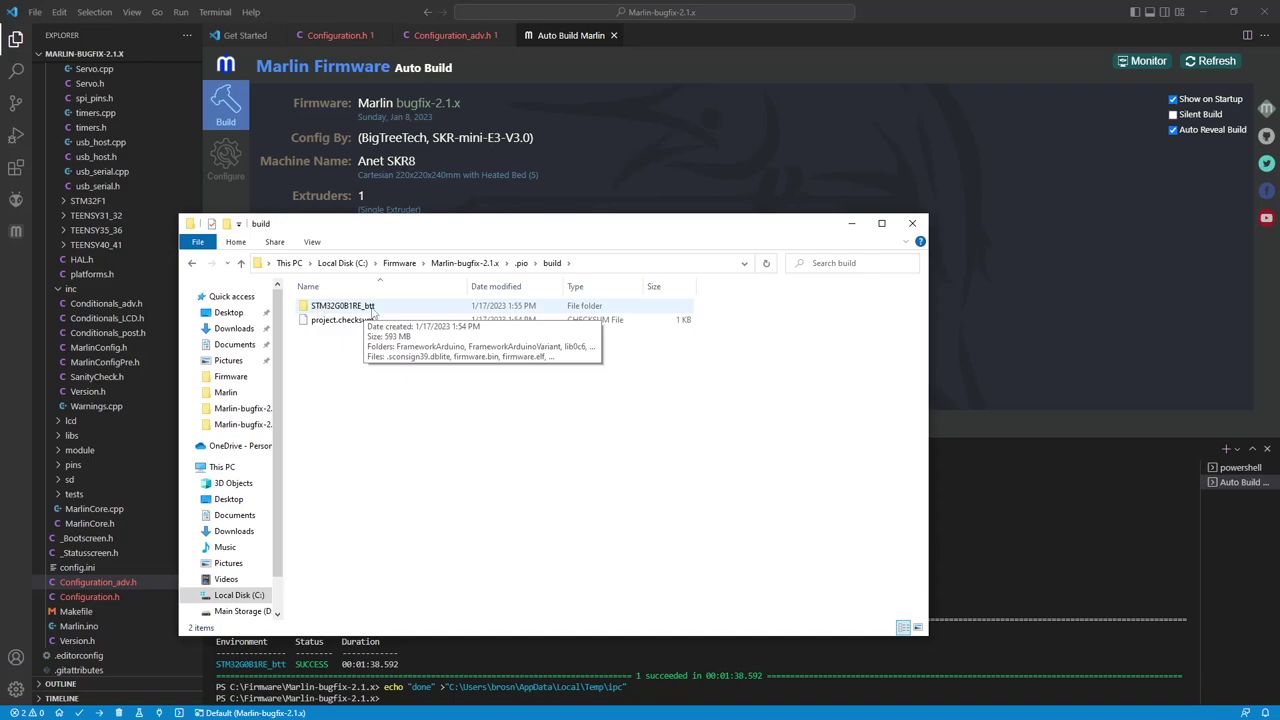
pyautogui.doubleClick(372, 308)
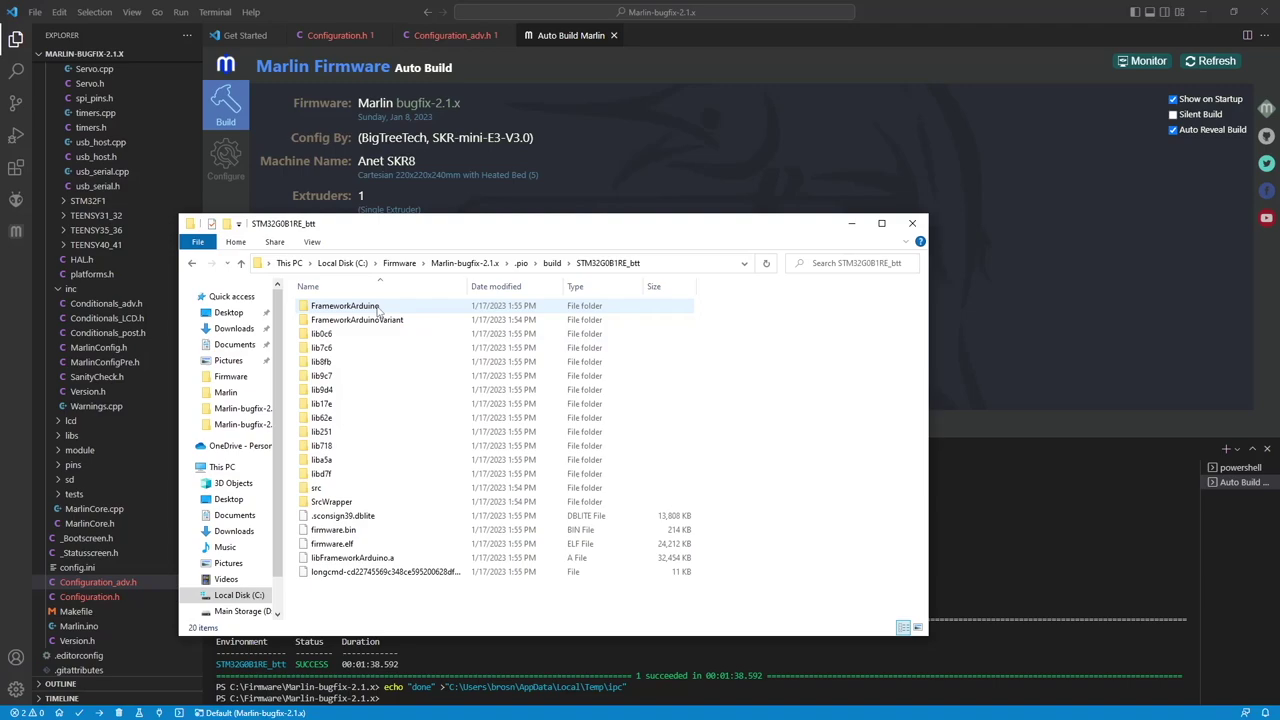
pyautogui.click(400, 529)
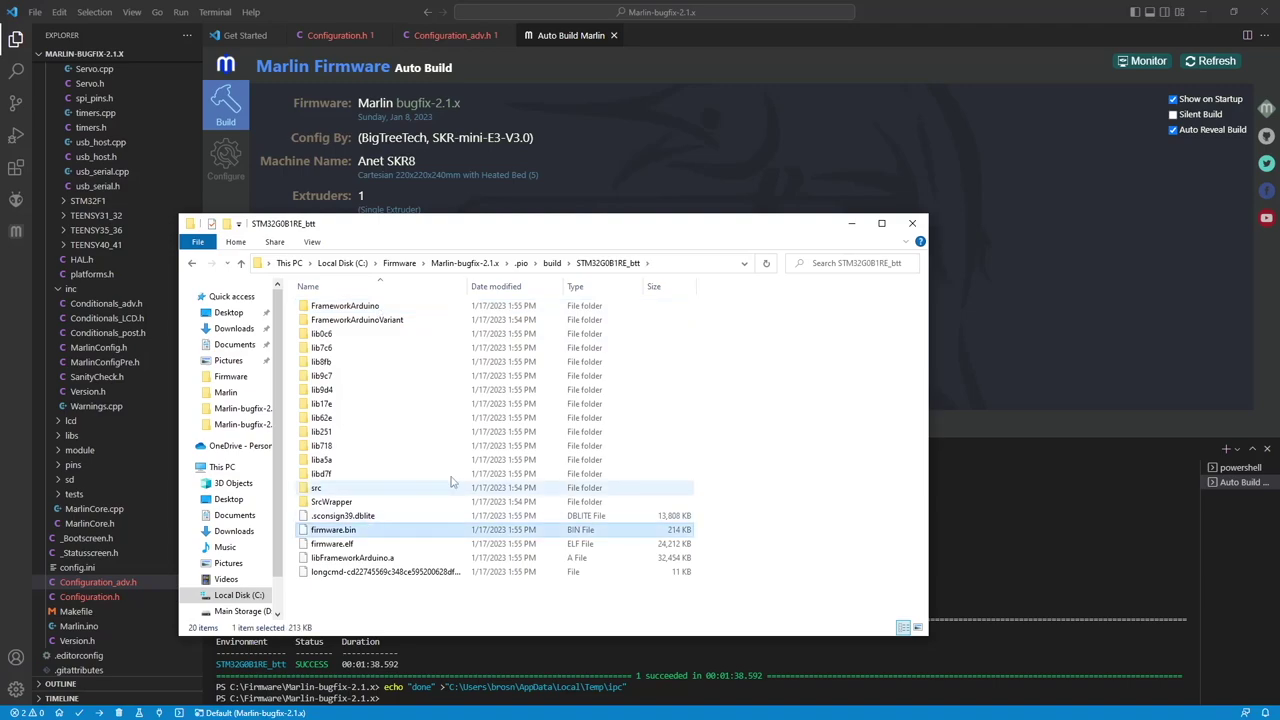
# Clear all open windows to reach the firmware.bin file on the desktop.
pyautogui.press('super+Home')
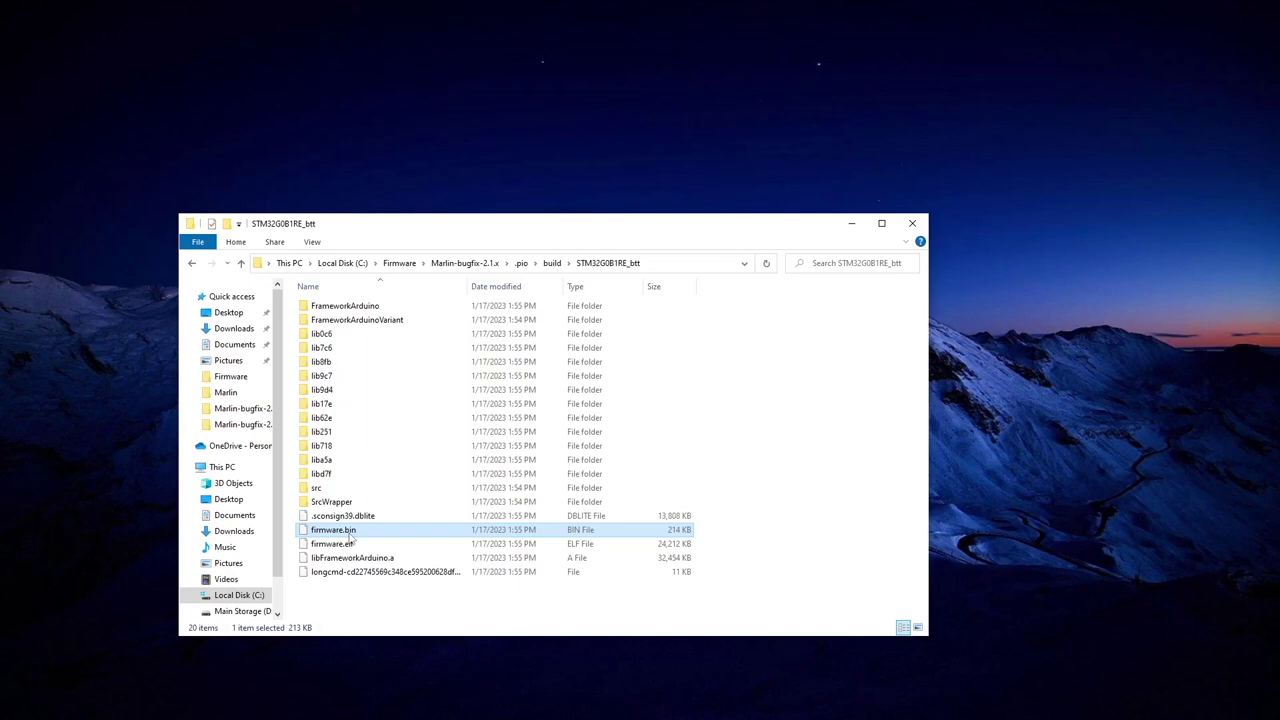
pyautogui.click(1107, 406)
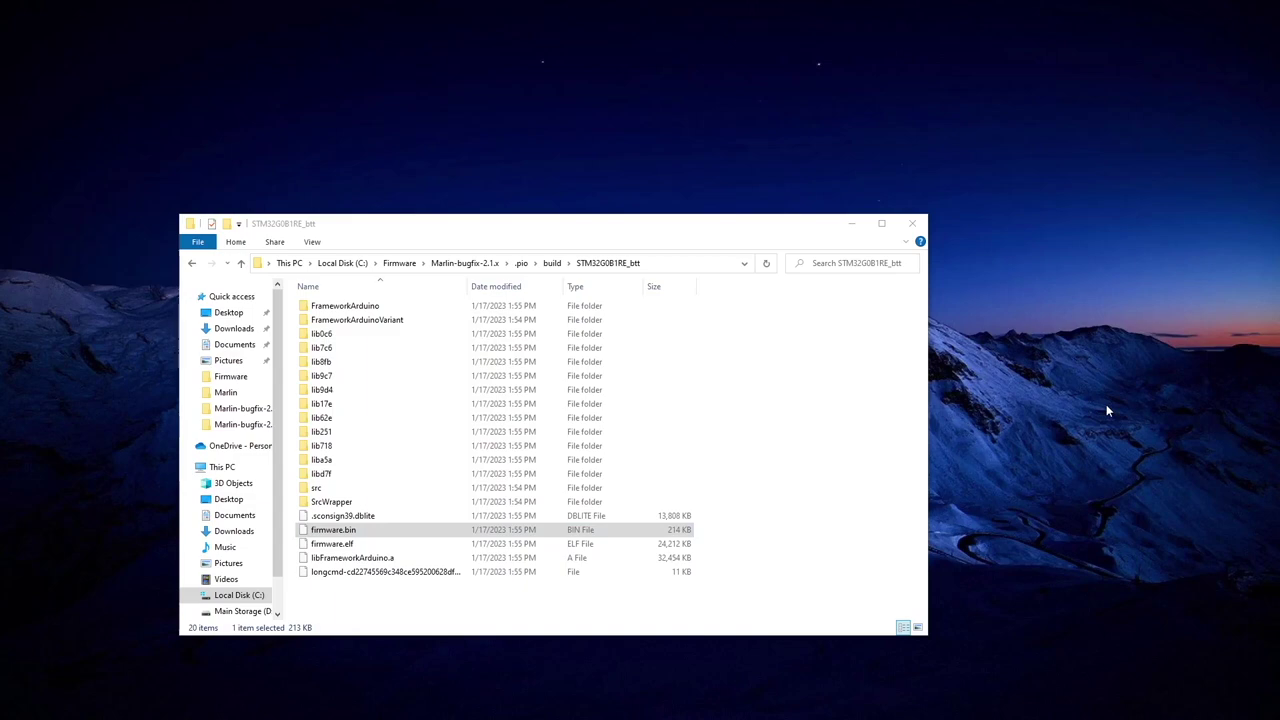
pyautogui.press('super+d')
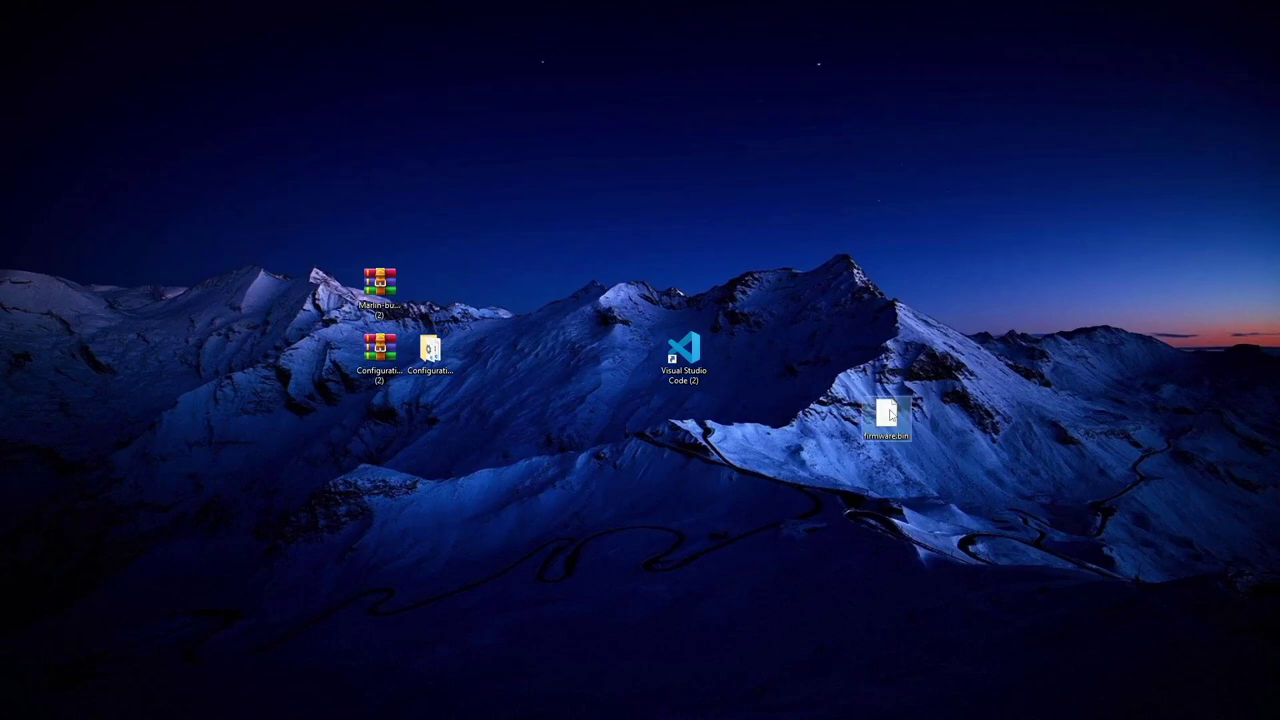
pyautogui.doubleClick(886, 414)
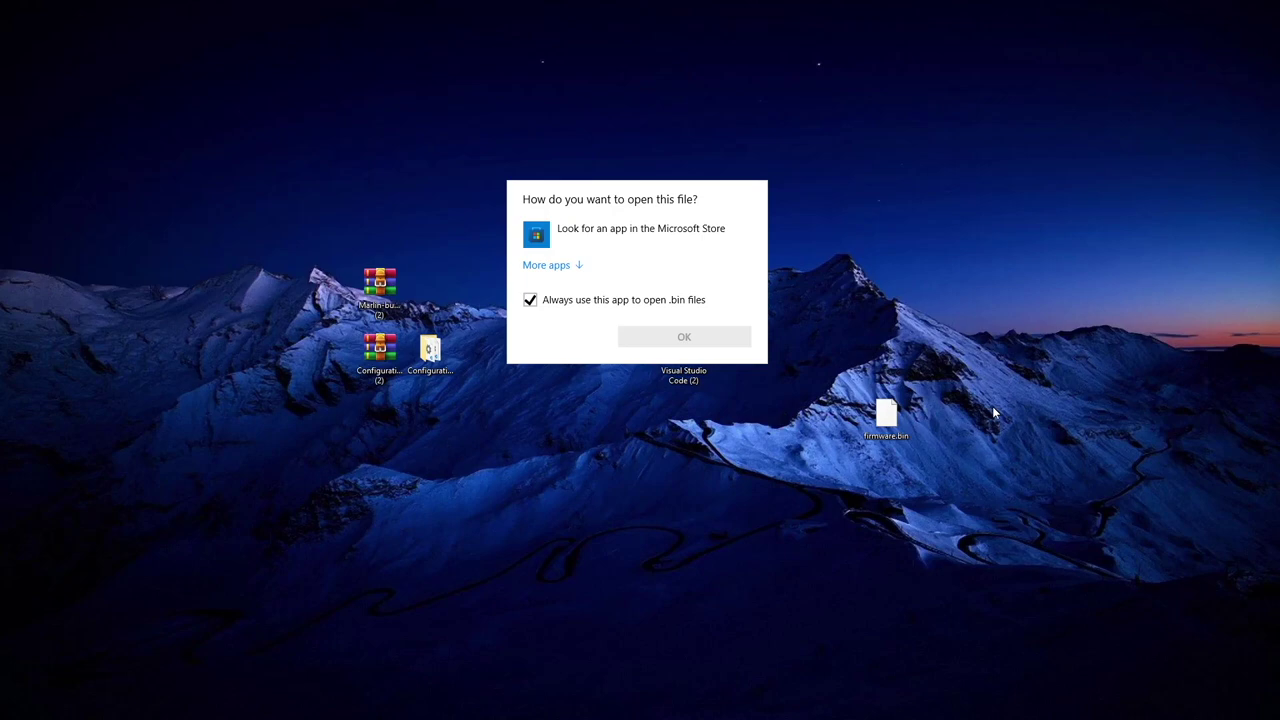
pyautogui.rightClick(986, 348)
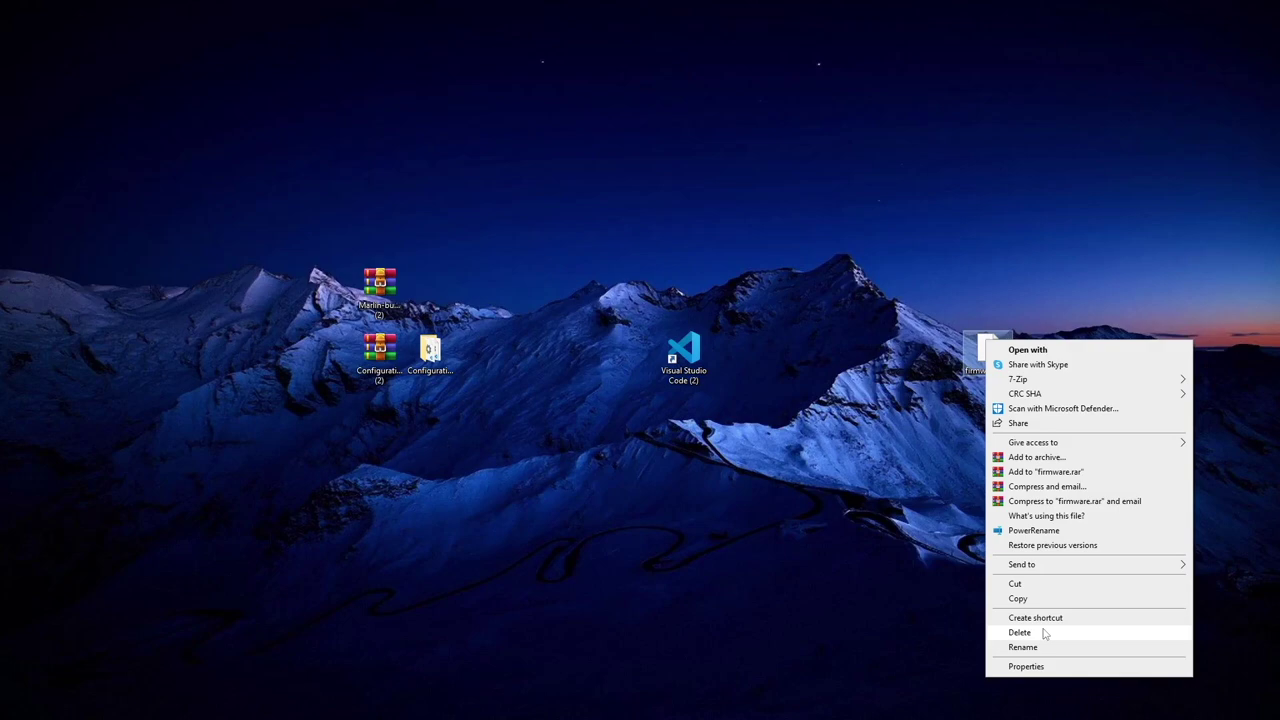
pyautogui.click(1043, 632)
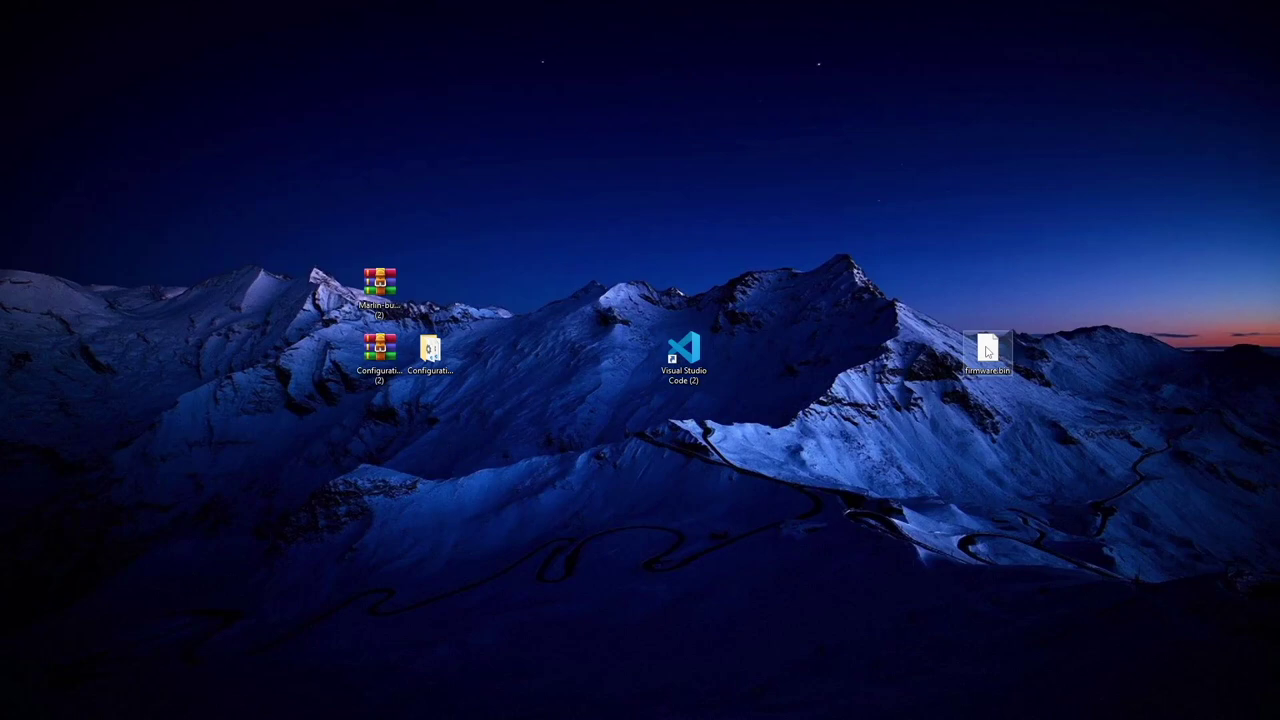
# Create a desktop folder named SD, move the desktop's firmware.bin into it and close the folder.
pyautogui.rightClick(287, 523)
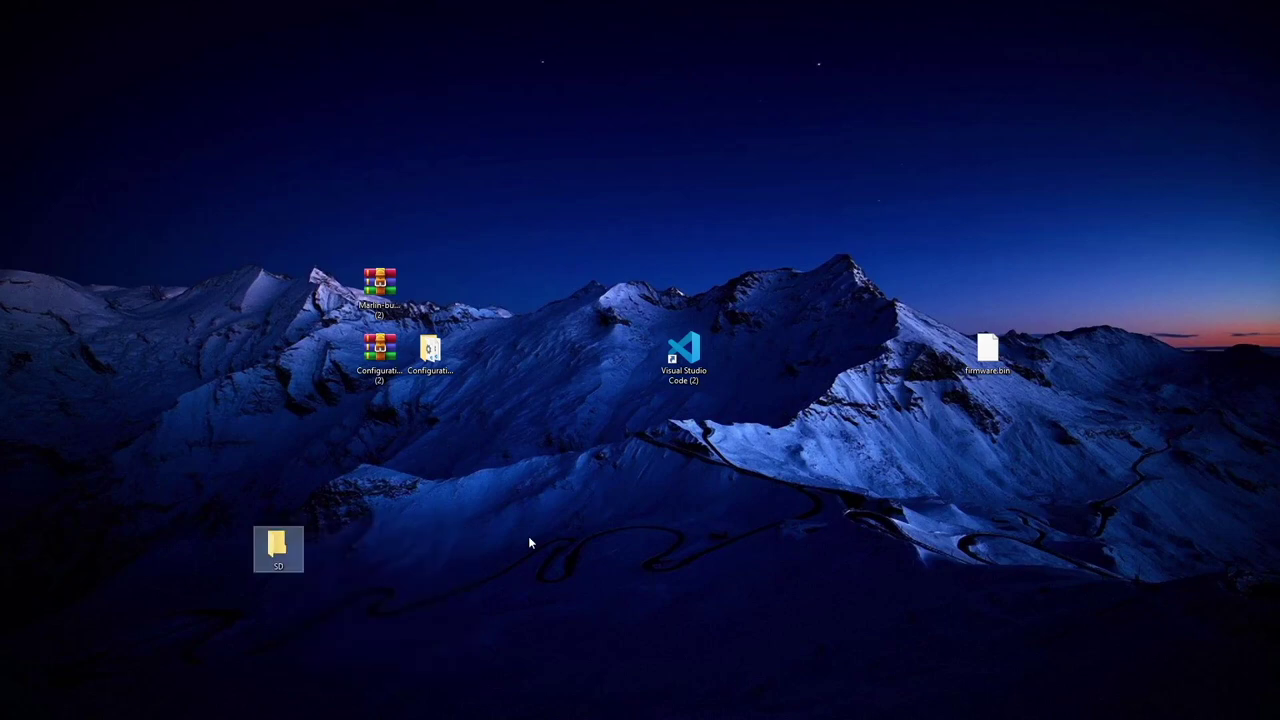
pyautogui.press('Return')
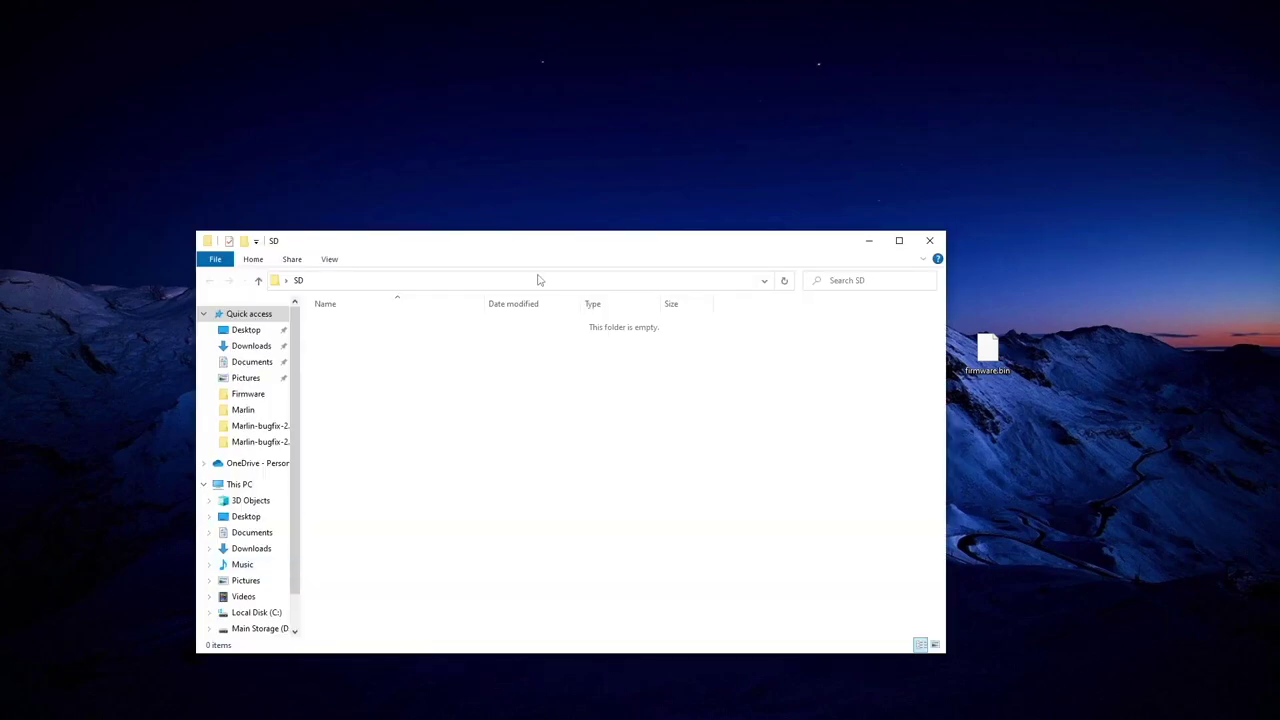
pyautogui.hotkey('ctrl', 'v')
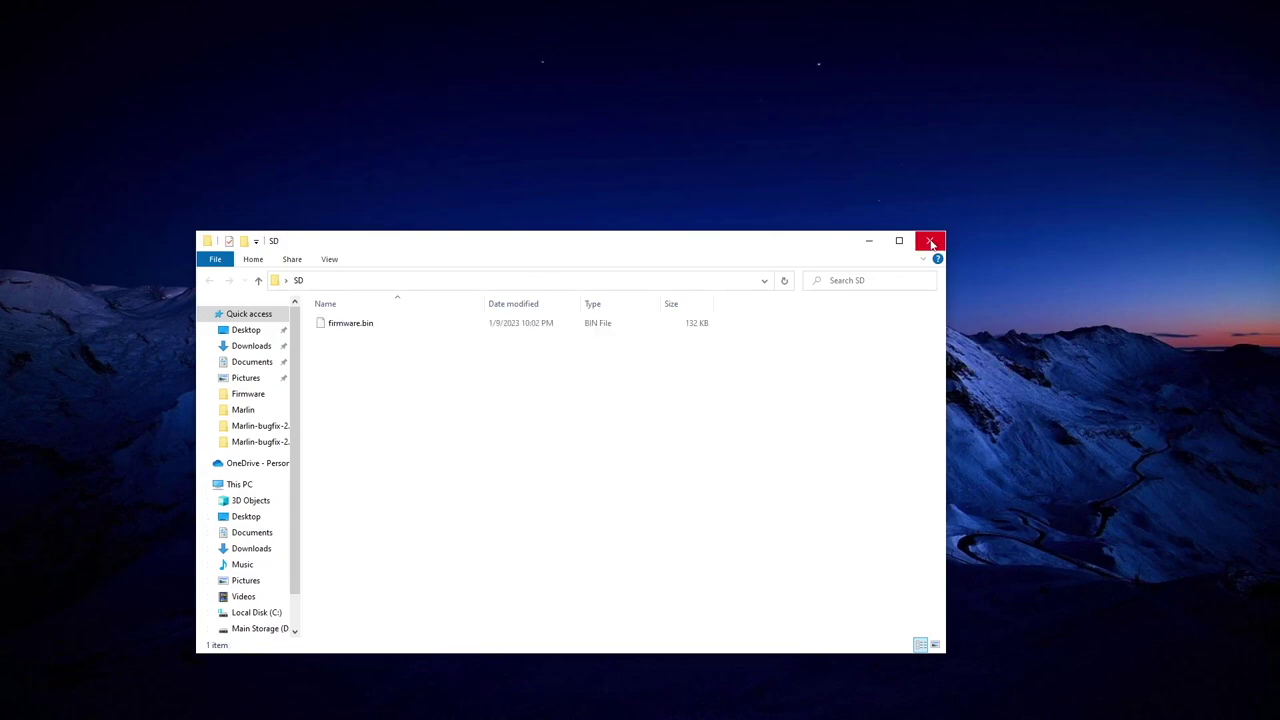
pyautogui.click(931, 243)
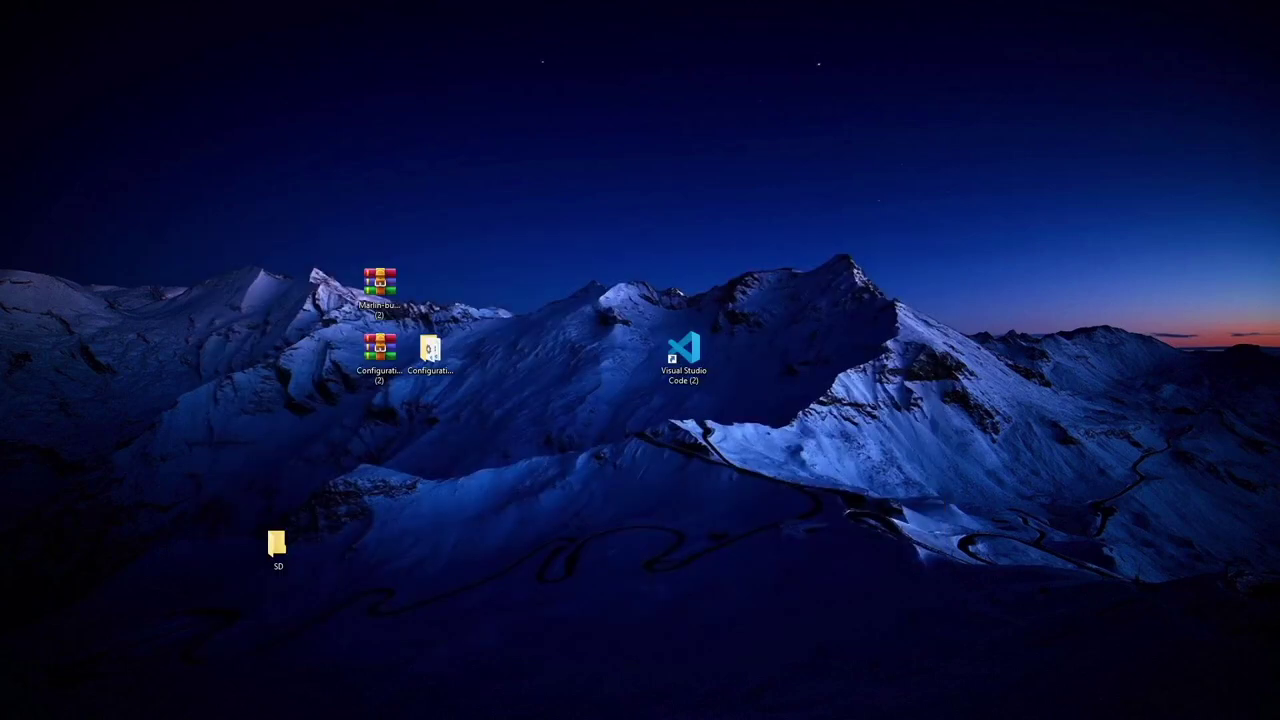